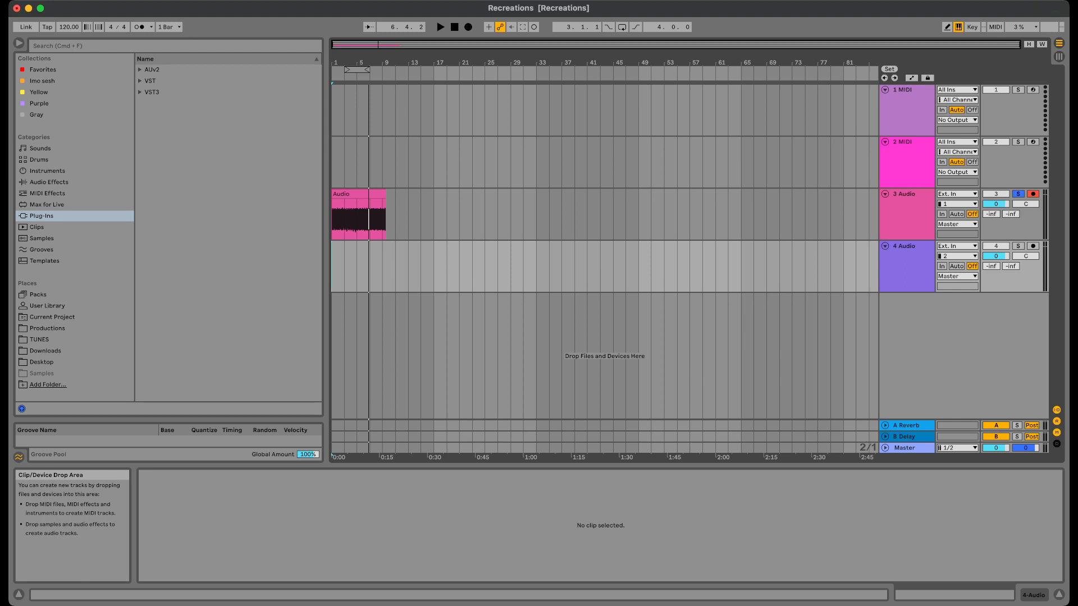
{"action": "key", "text": "super+Tab"}
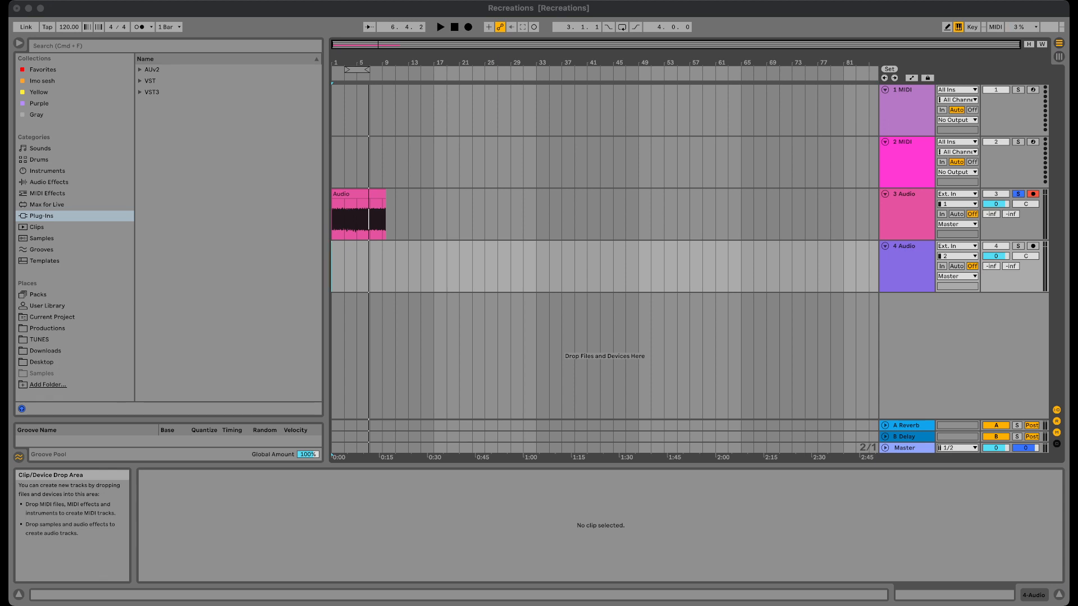
{"action": "key", "text": "super+Tab"}
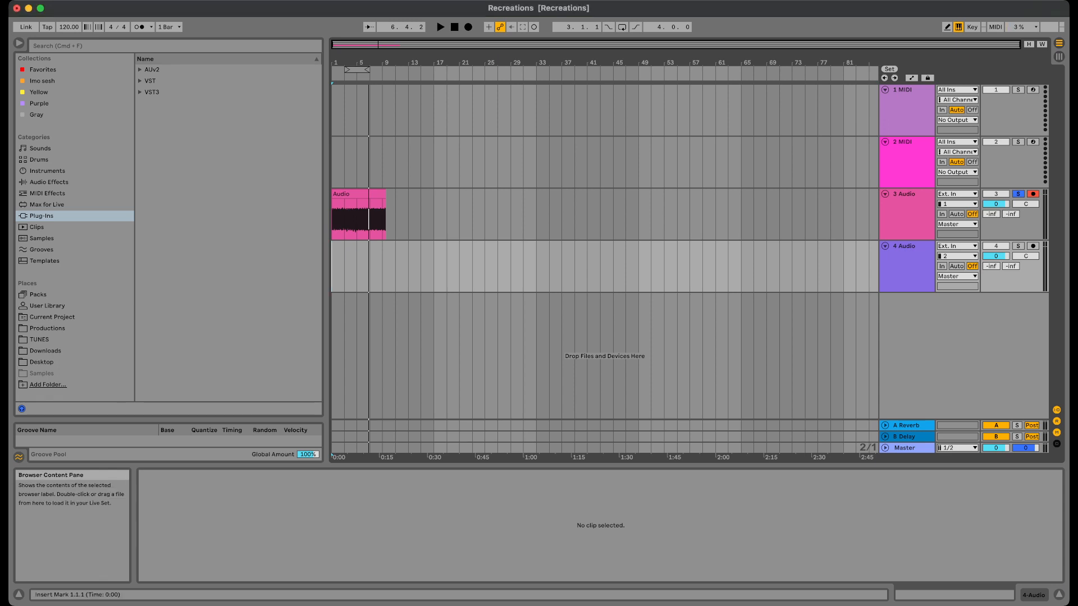
Play the recorded audio clip from bar 1 through to its end.
{"action": "left_click", "coordinate": [345, 163]}
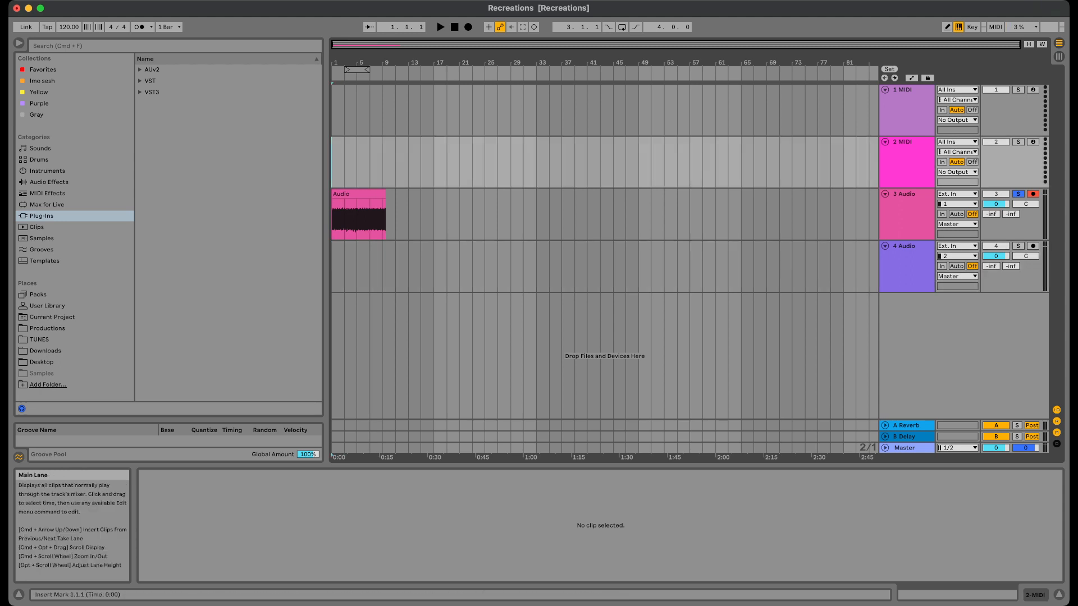
{"action": "key", "text": "space"}
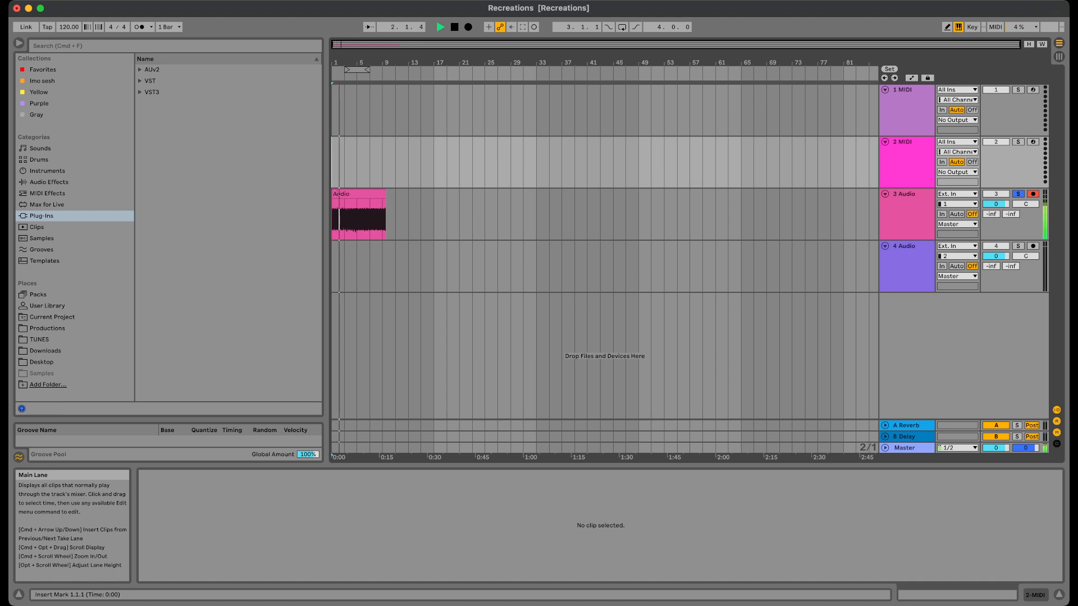
{"action": "left_click_drag", "start_coordinate": [350, 63], "coordinate": [349, 107]}
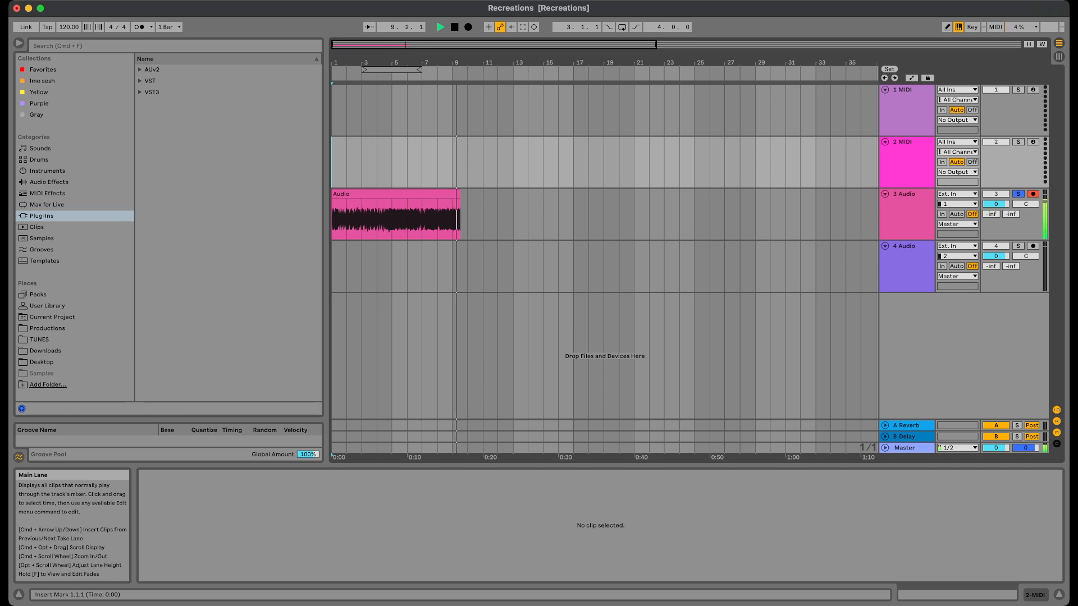
{"action": "key", "text": "space"}
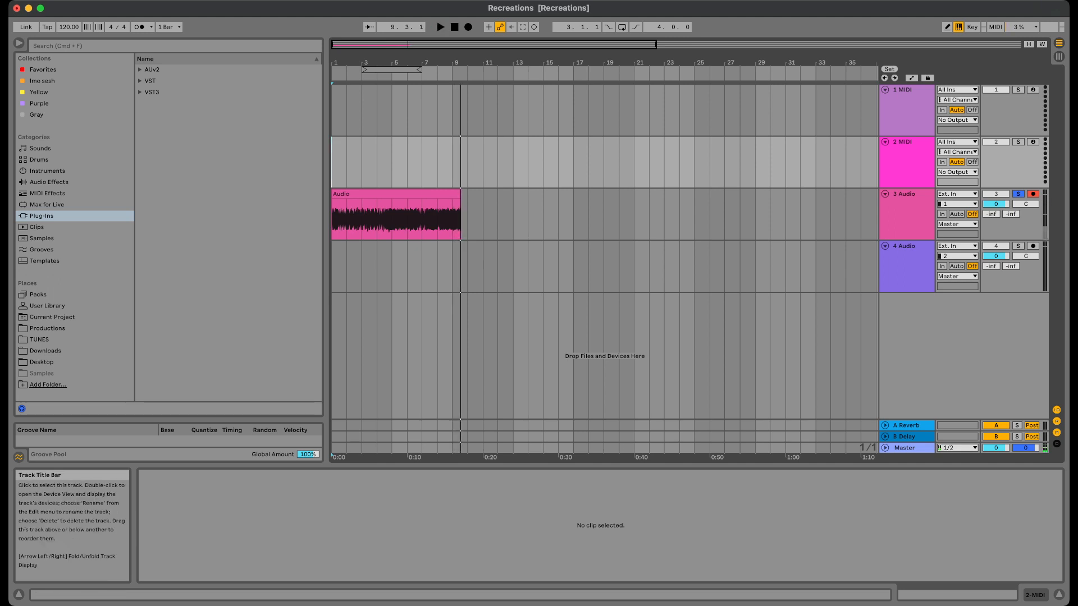
Delete the empty 4 Audio track.
{"action": "left_click", "coordinate": [906, 268]}
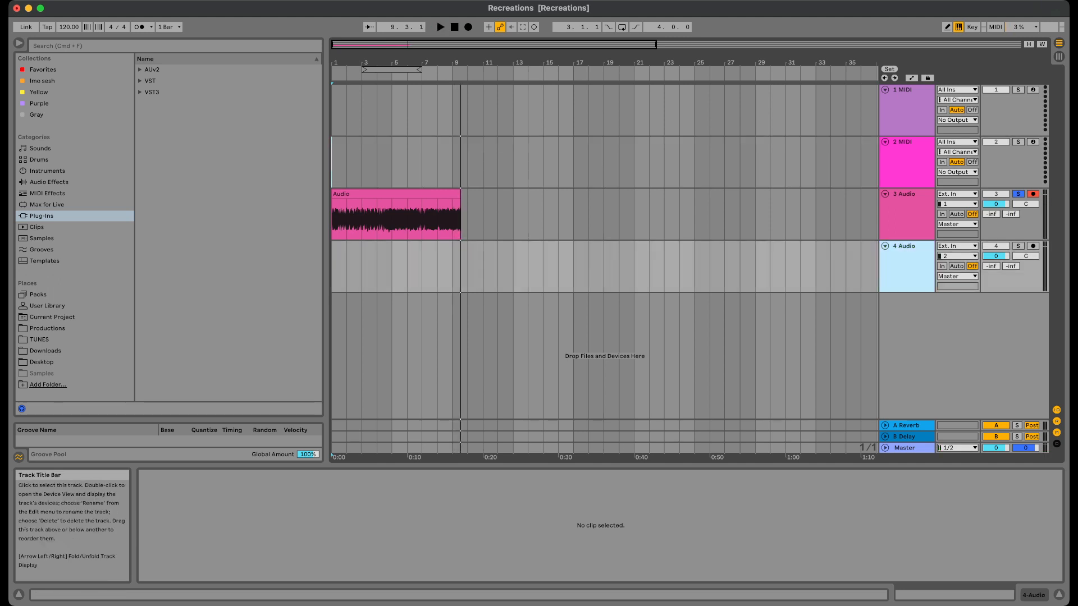
{"action": "key", "text": "Delete"}
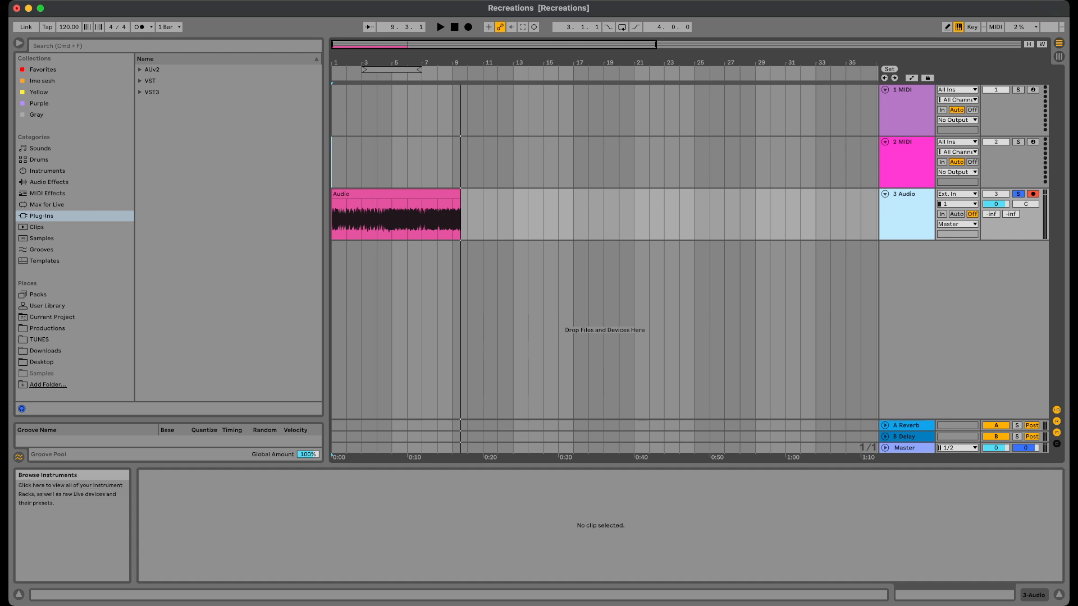
Load a Wavetable instrument onto the 2 MIDI track and delete the empty 1 MIDI track.
{"action": "left_click", "coordinate": [47, 170]}
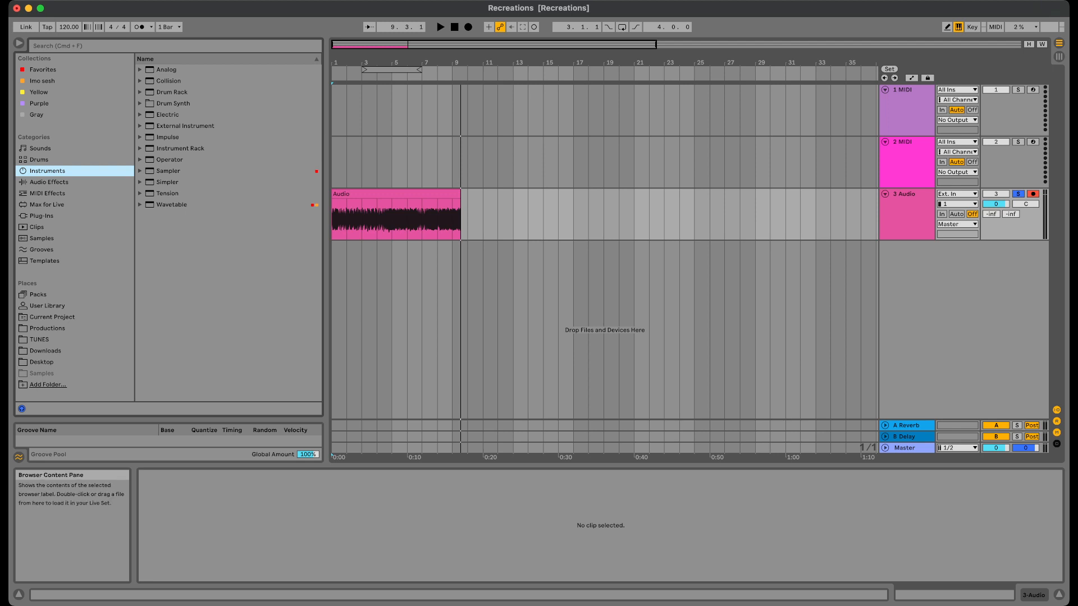
{"action": "left_click_drag", "start_coordinate": [172, 204], "coordinate": [494, 124]}
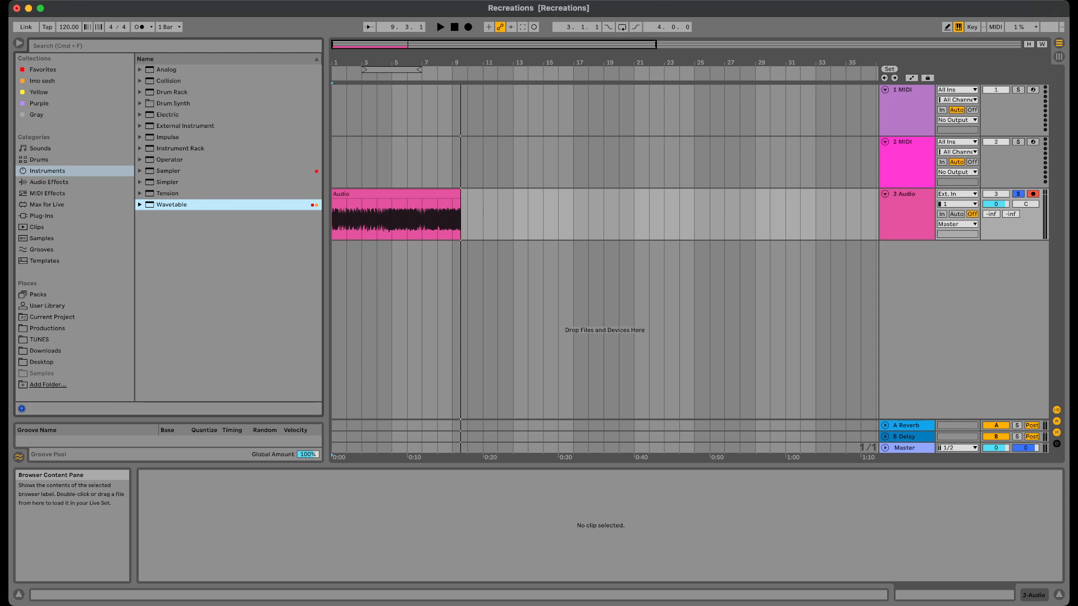
{"action": "left_click_drag", "start_coordinate": [172, 204], "coordinate": [907, 163]}
{"action": "left_click", "coordinate": [907, 110]}
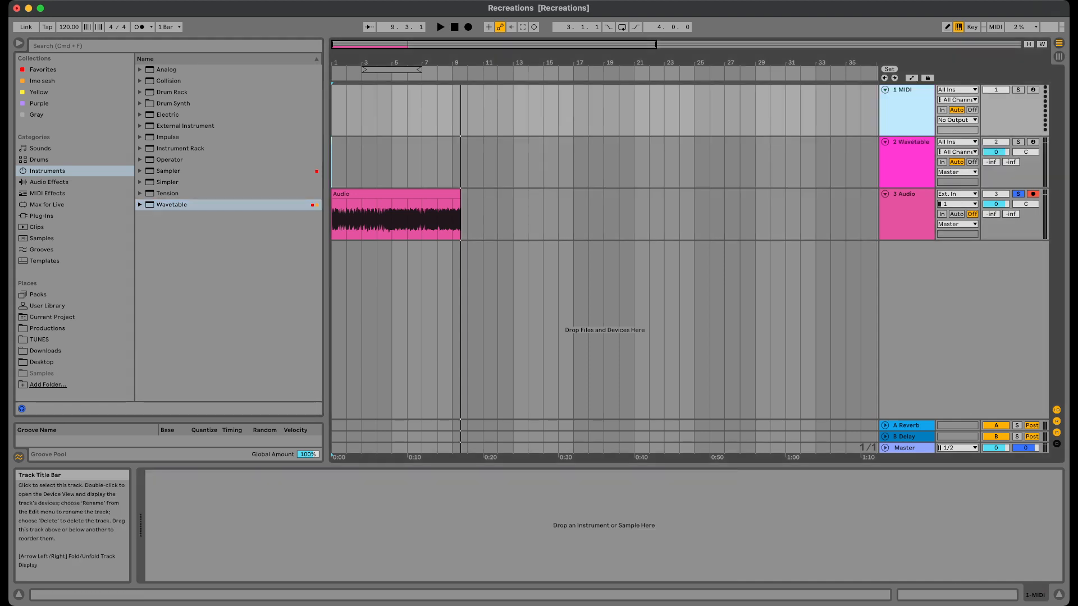
{"action": "key", "text": "Delete"}
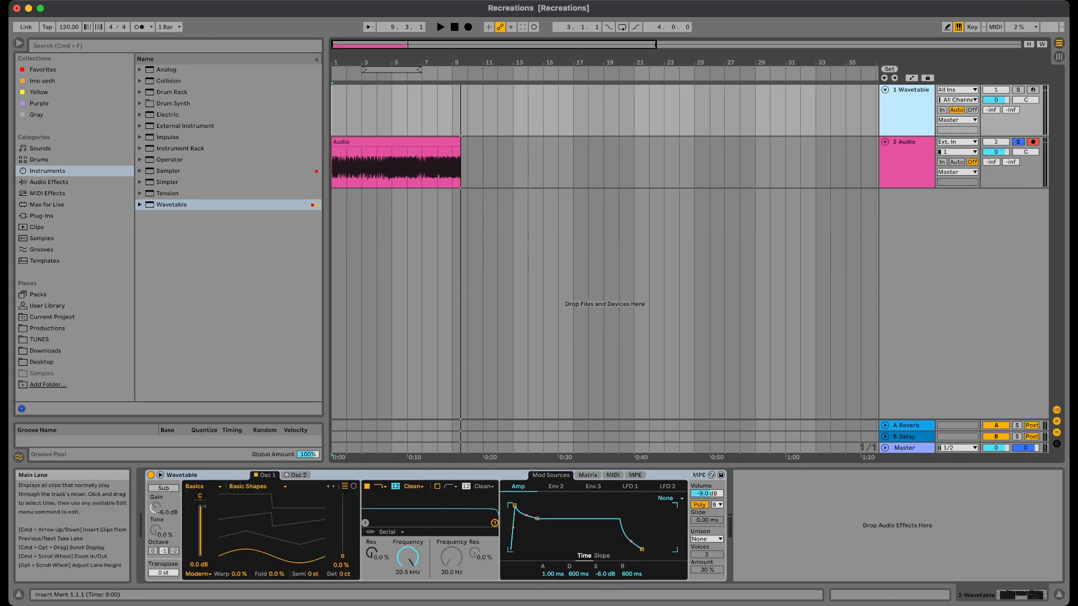
Set the project tempo to 165 BPM and play the audio clip from bar 5.
{"action": "left_click", "coordinate": [362, 112]}
{"action": "left_click_drag", "start_coordinate": [69, 27], "coordinate": [69, 2]}
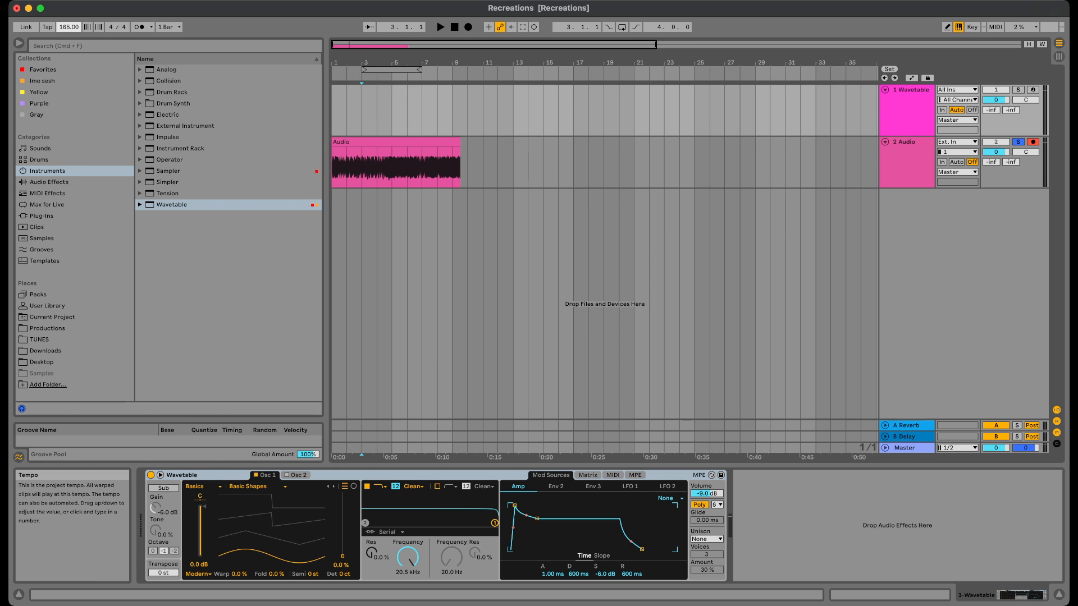
{"action": "left_click", "coordinate": [392, 111]}
{"action": "key", "text": "space"}
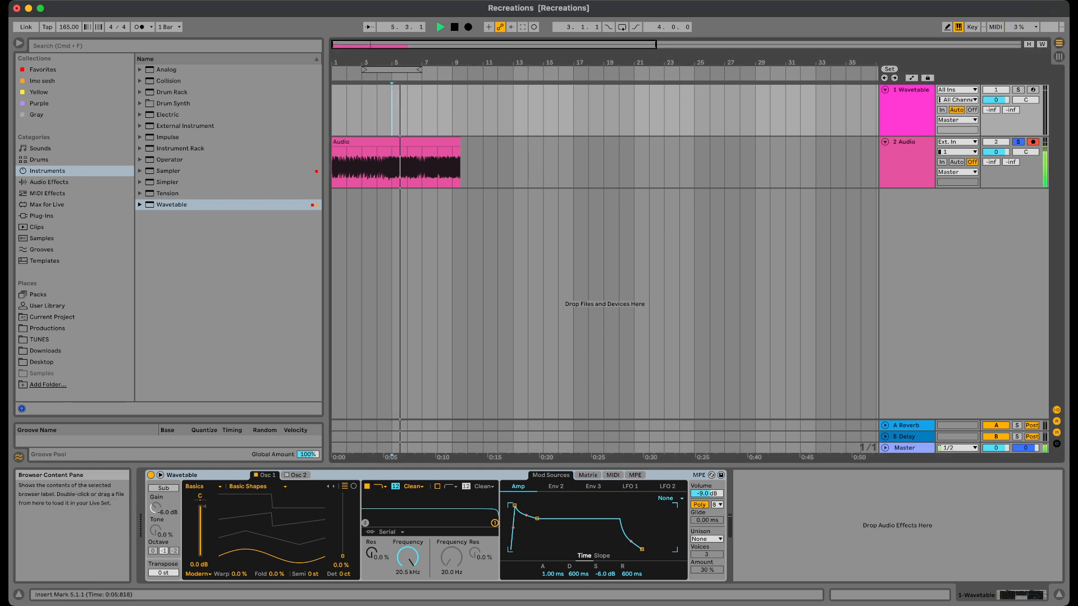
{"action": "key", "text": "space"}
Turn off warping for the recorded audio clip so it ignores the project tempo.
{"action": "double_click", "coordinate": [396, 142]}
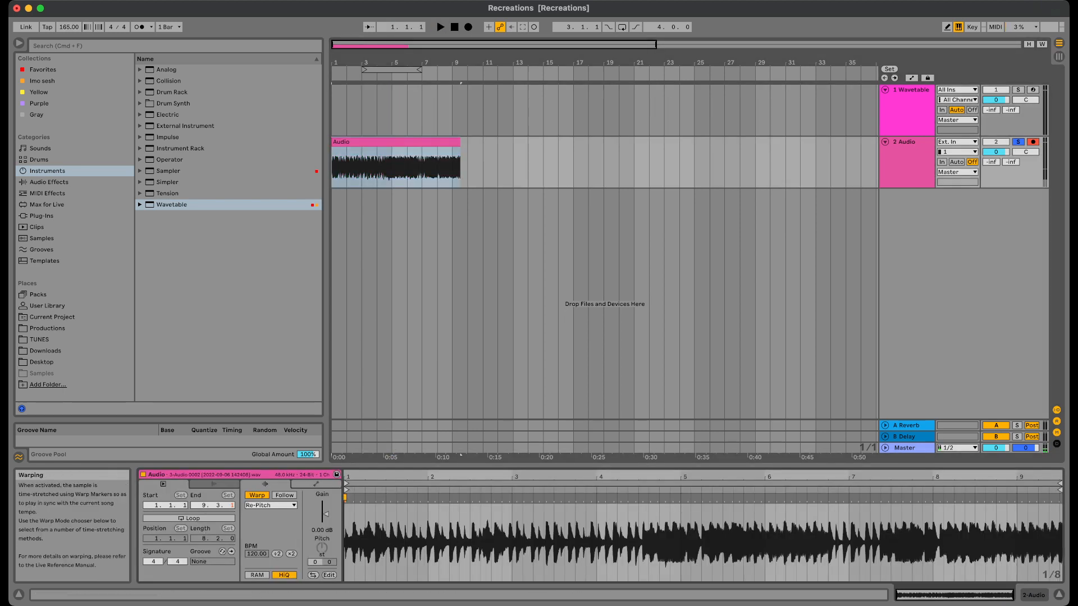
{"action": "left_click", "coordinate": [257, 496]}
{"action": "left_click", "coordinate": [422, 113]}
{"action": "left_click", "coordinate": [422, 142]}
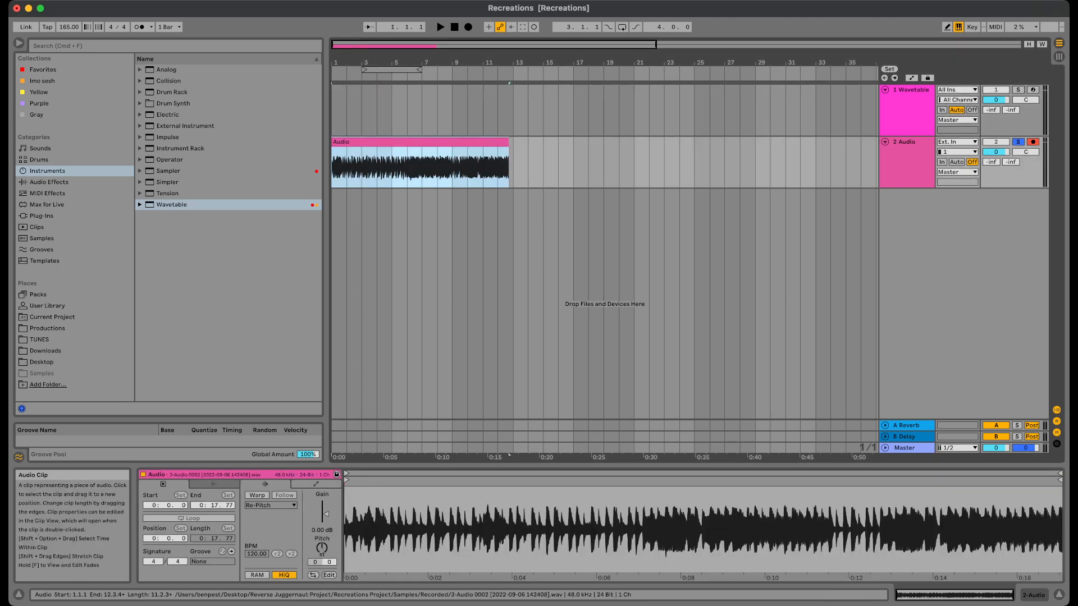
Play the unwarped audio from bar 6 against the metronome to check the tempo match.
{"action": "left_click", "coordinate": [407, 112]}
{"action": "key", "text": "space"}
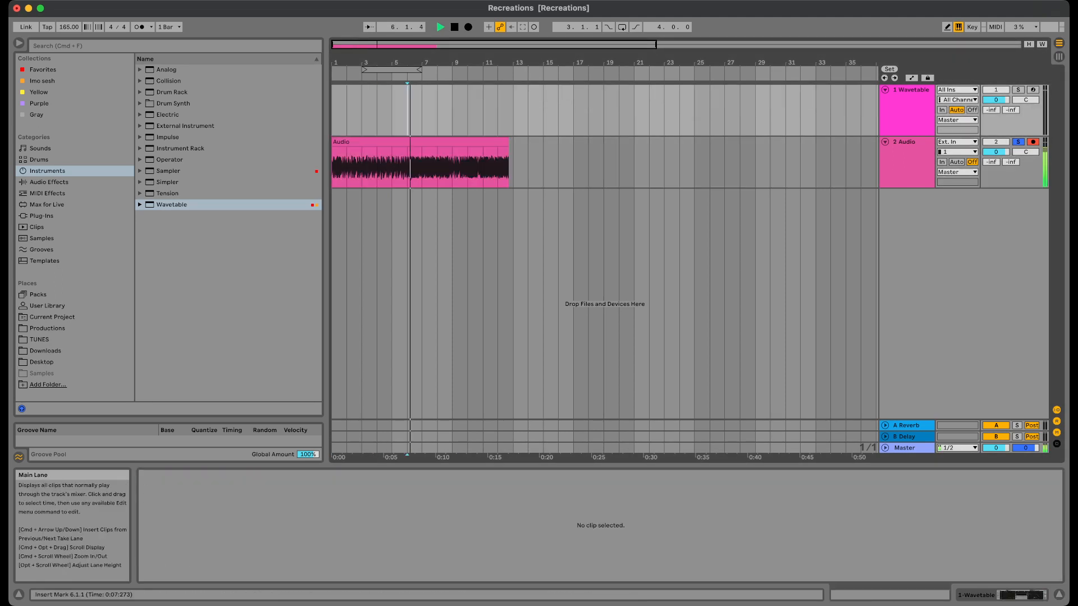
{"action": "left_click", "coordinate": [139, 26]}
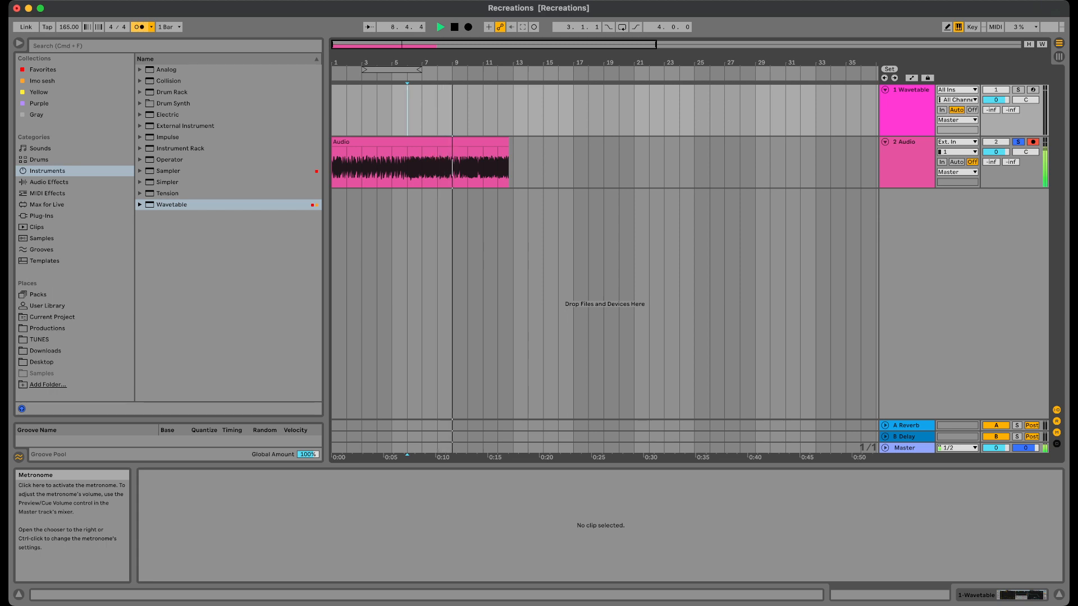
{"action": "key", "text": "space"}
{"action": "left_click", "coordinate": [139, 26]}
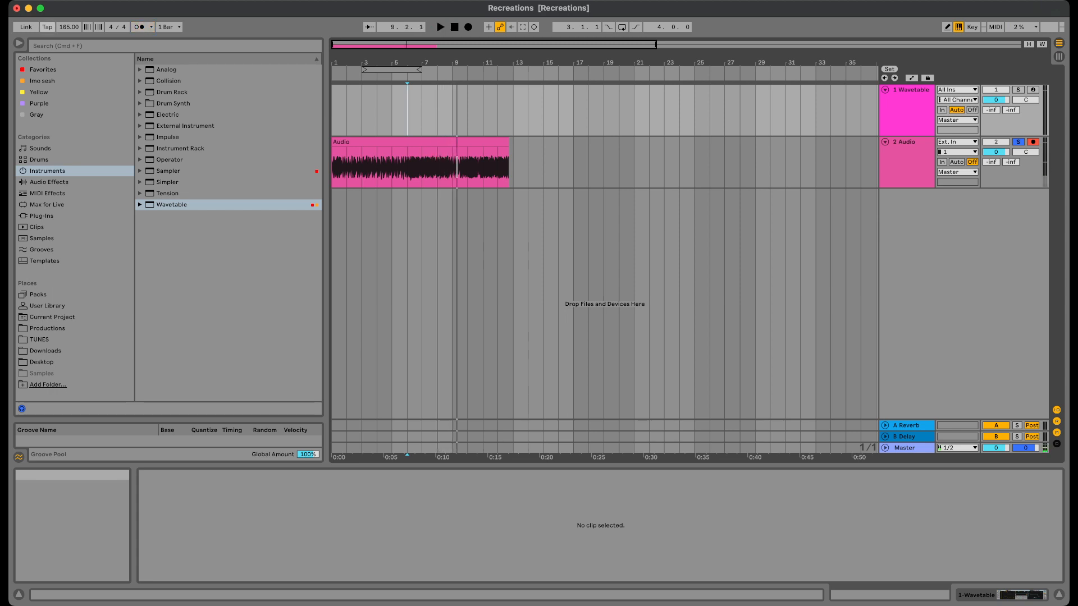
Set the project tempo to 170 BPM and check it against the audio from bar 7 with the metronome, replaying from bar 4.
{"action": "left_click_drag", "start_coordinate": [69, 27], "coordinate": [69, 20]}
{"action": "left_click", "coordinate": [422, 111]}
{"action": "key", "text": "space"}
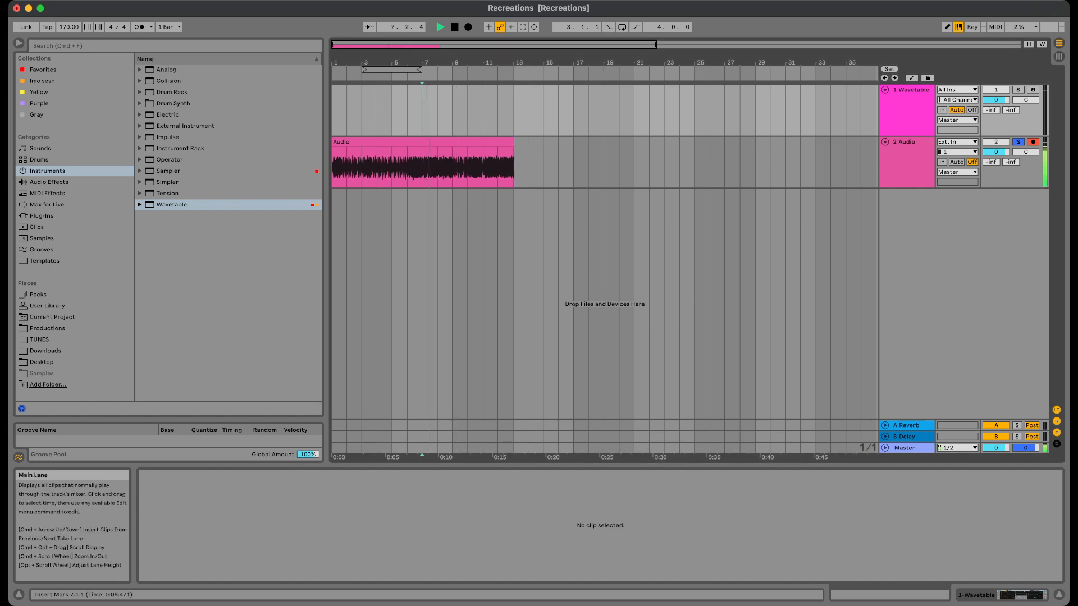
{"action": "left_click", "coordinate": [140, 26]}
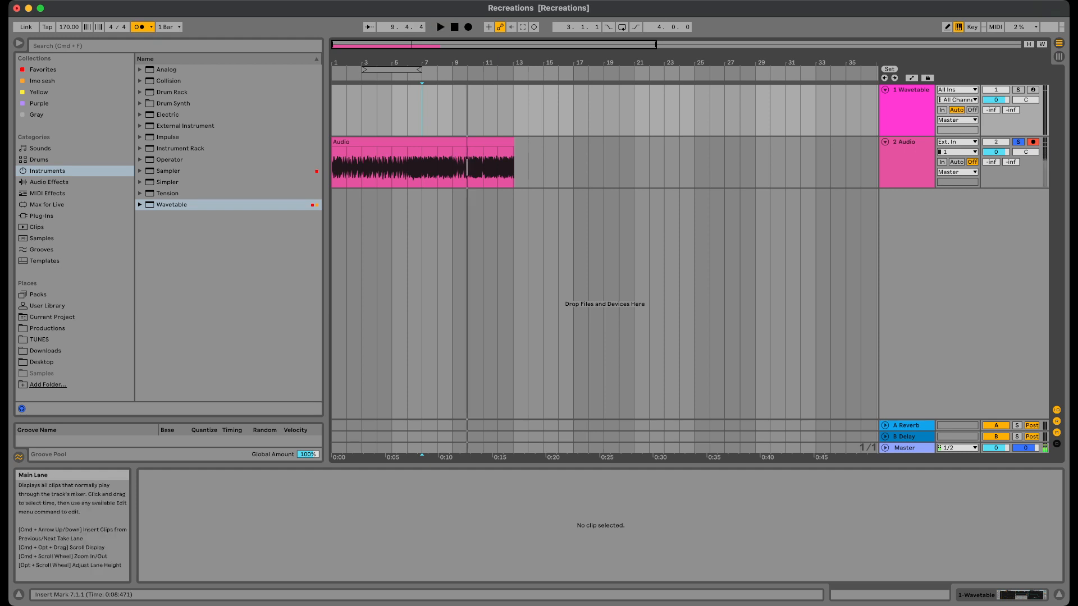
{"action": "left_click", "coordinate": [377, 111]}
{"action": "key", "text": "space"}
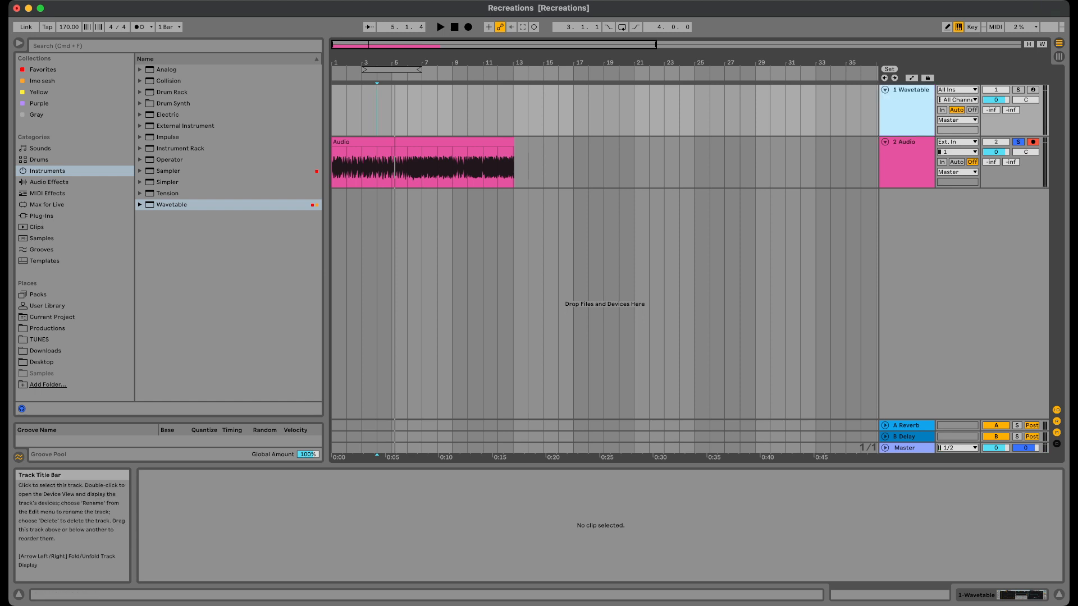
Unsolo the audio track and create a four-bar MIDI clip in the Wavetable track's first Session slot.
{"action": "left_click", "coordinate": [1017, 141]}
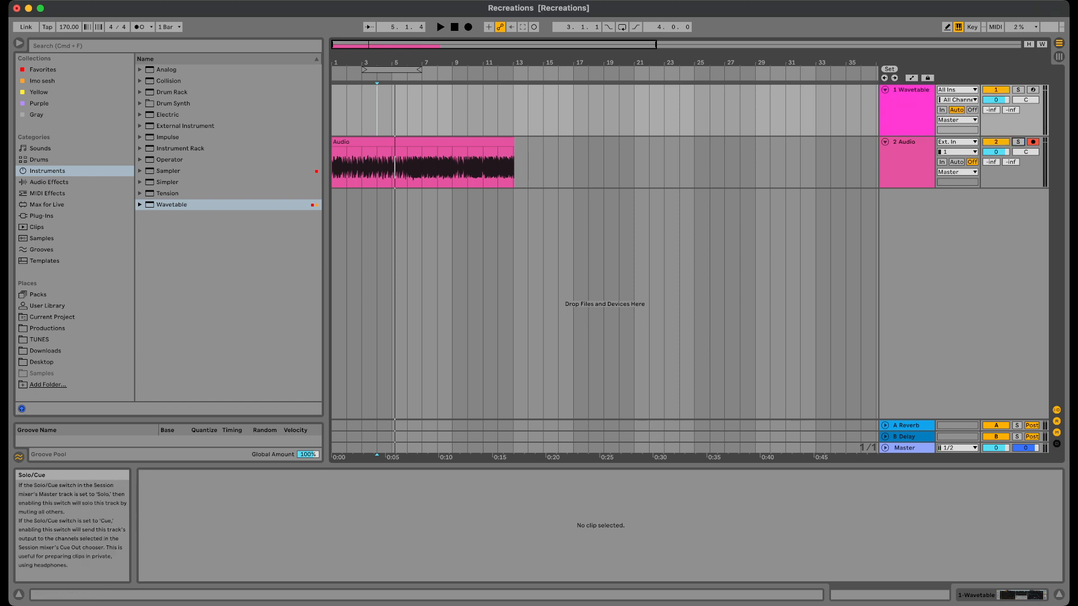
{"action": "key", "text": "Tab"}
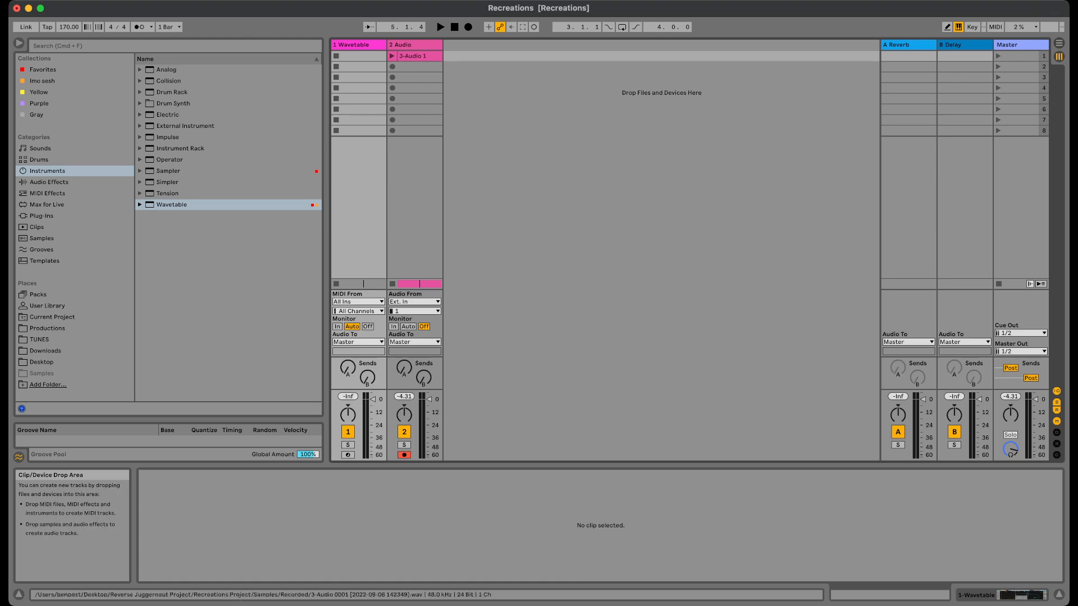
{"action": "double_click", "coordinate": [363, 56]}
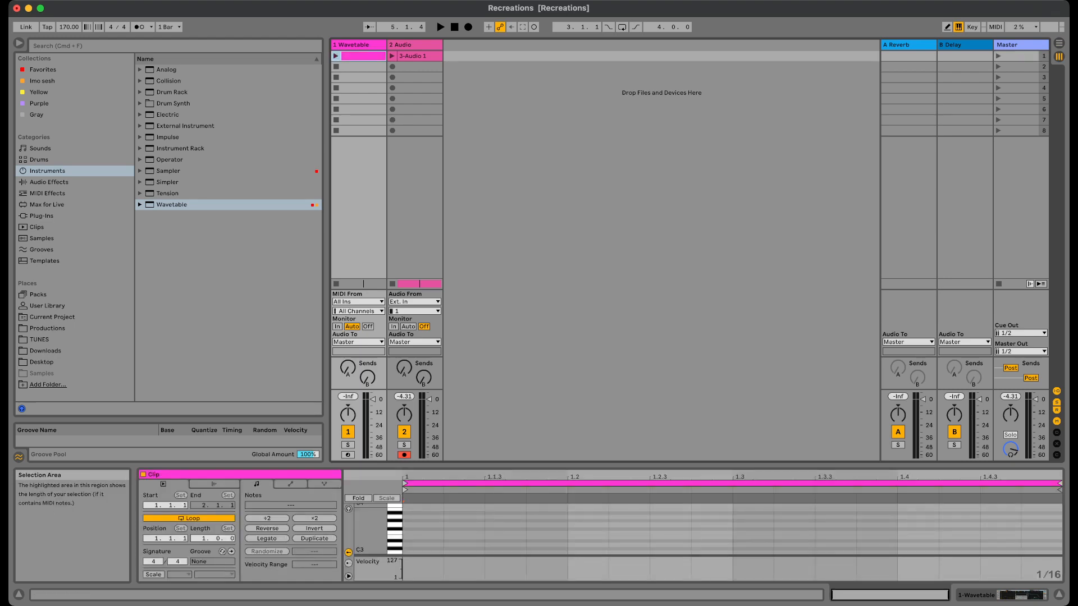
{"action": "left_click_drag", "start_coordinate": [561, 465], "coordinate": [561, 244]}
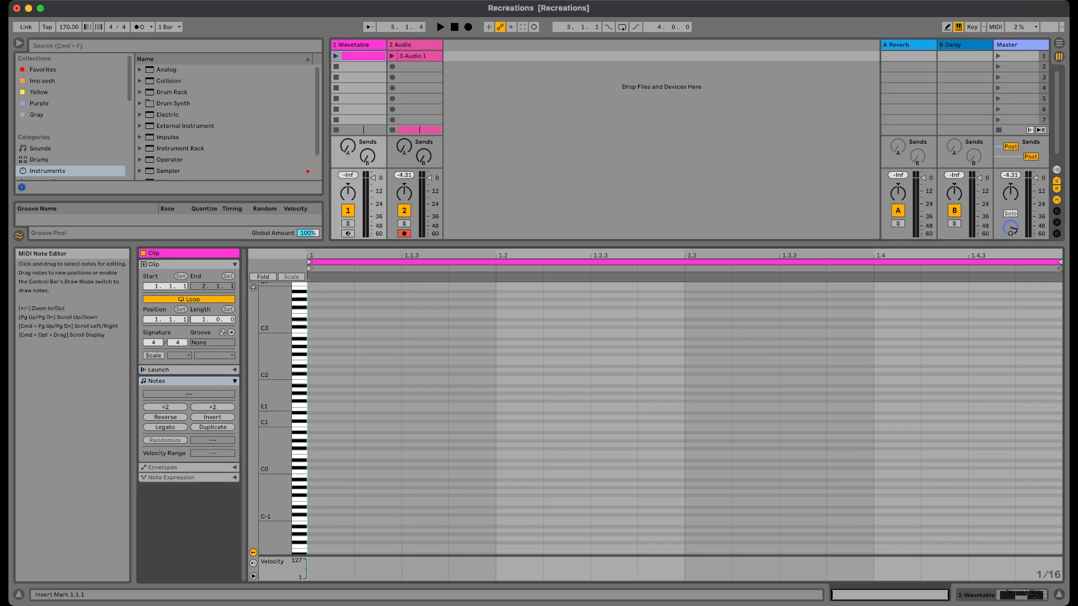
{"action": "left_click", "coordinate": [213, 407]}
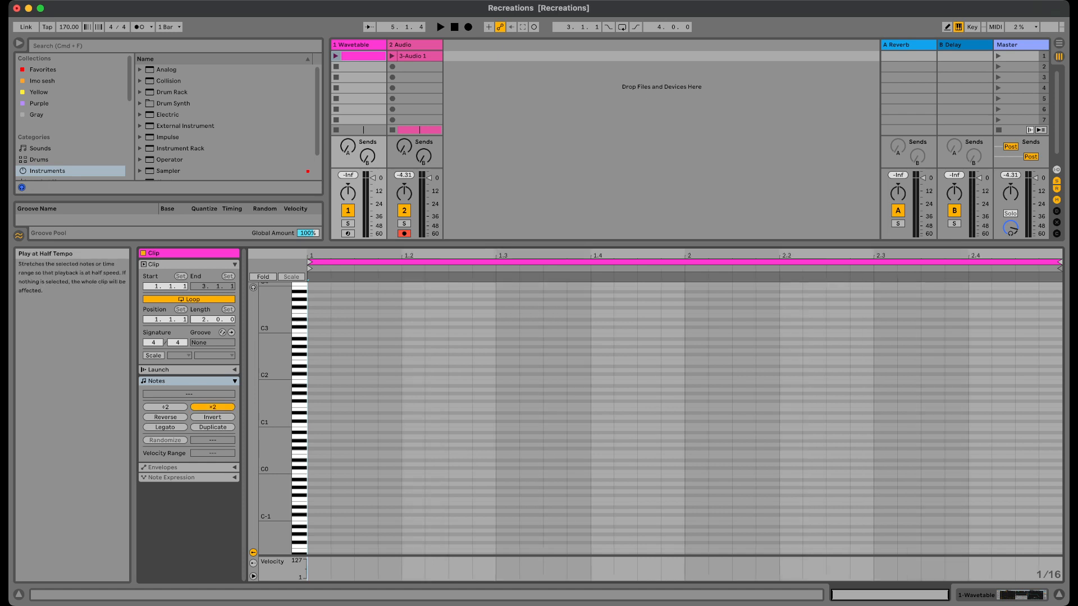
{"action": "left_click", "coordinate": [212, 407]}
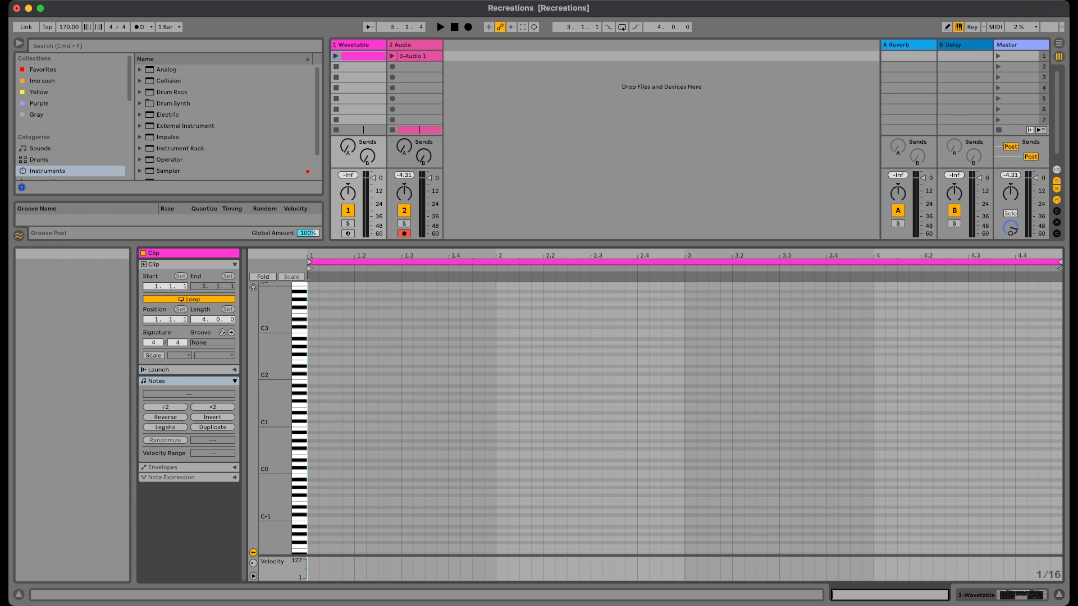
Arm the Wavetable track for recording instead of the audio track and enable note preview in the MIDI editor.
{"action": "left_click", "coordinate": [358, 45]}
{"action": "left_click", "coordinate": [404, 233]}
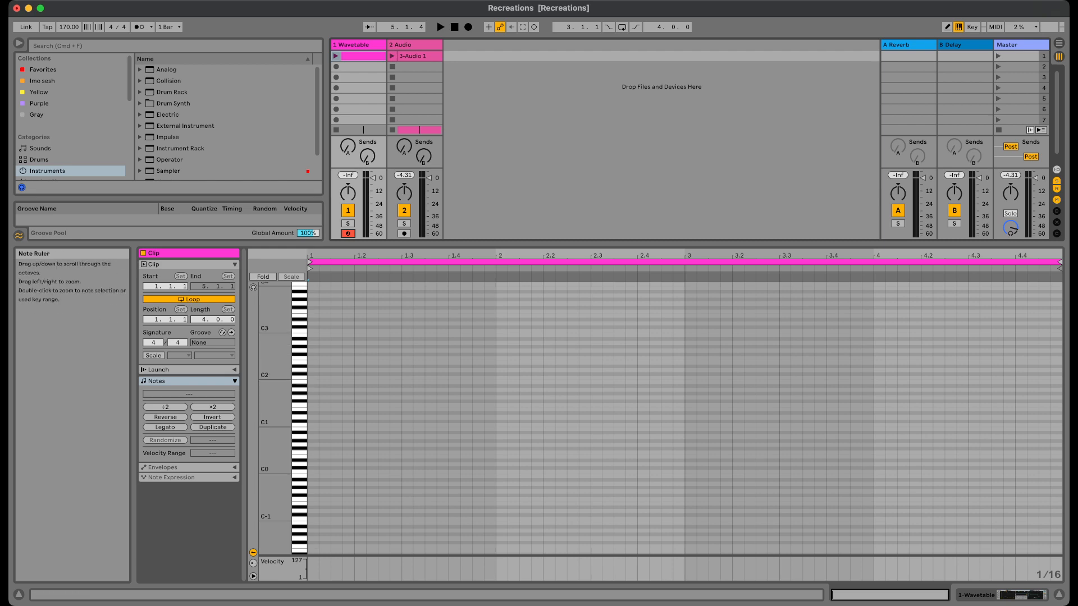
{"action": "left_click", "coordinate": [253, 288]}
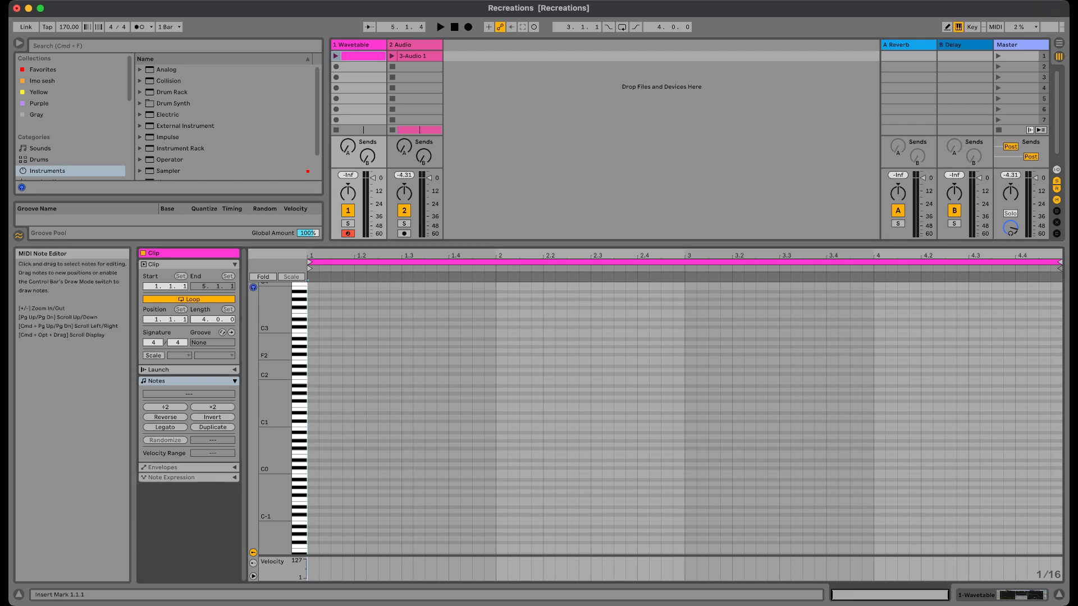
Audition the keys just below C2 and add an A#1 note from 2.1.1 to 2.4.1 in the Wavetable clip.
{"action": "left_click_drag", "start_coordinate": [300, 378], "coordinate": [299, 386]}
{"action": "left_click", "coordinate": [299, 386]}
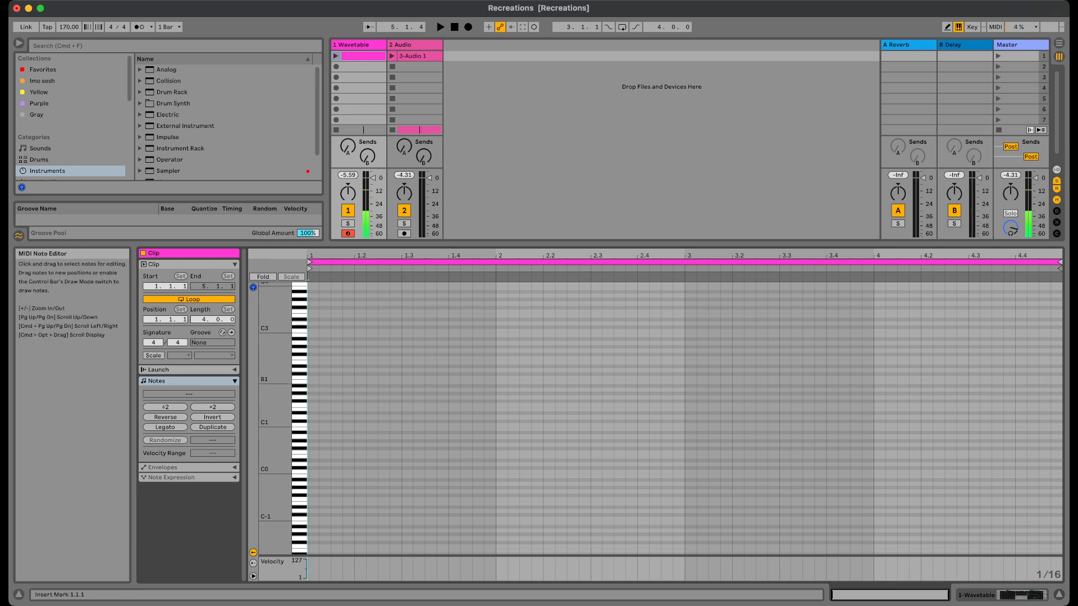
{"action": "double_click", "coordinate": [500, 385]}
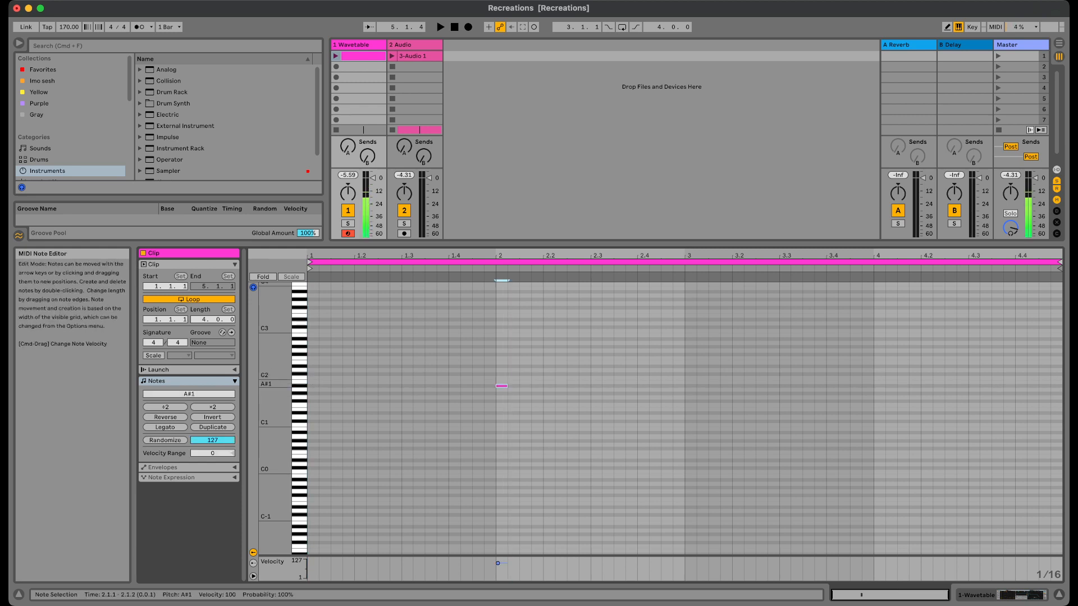
{"action": "left_click_drag", "start_coordinate": [506, 385], "coordinate": [638, 386]}
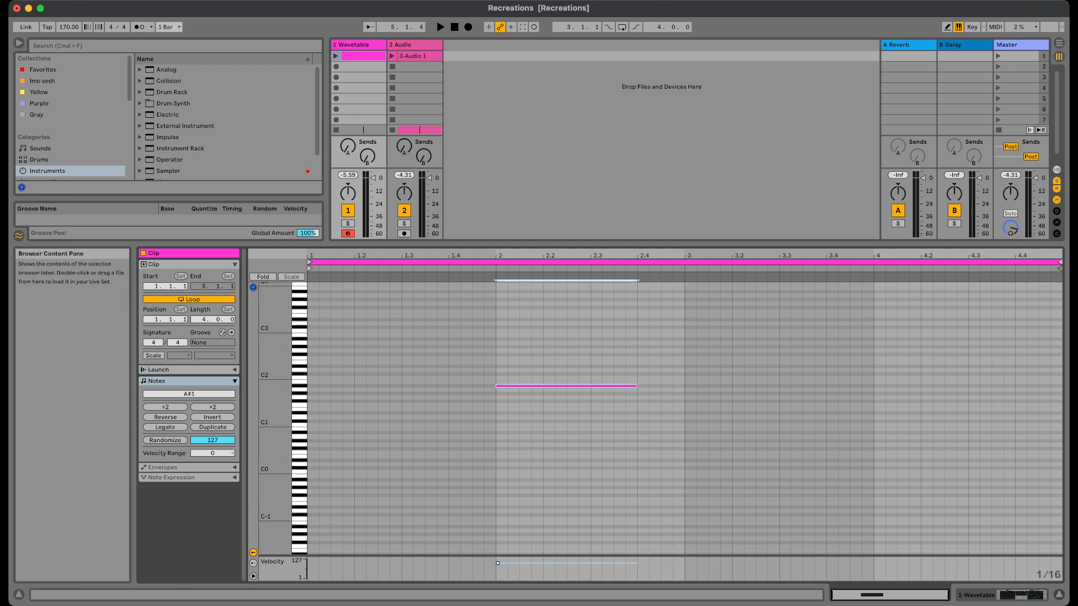
Turn on the metronome and launch the Wavetable clip to hear the note in time.
{"action": "left_click", "coordinate": [139, 26]}
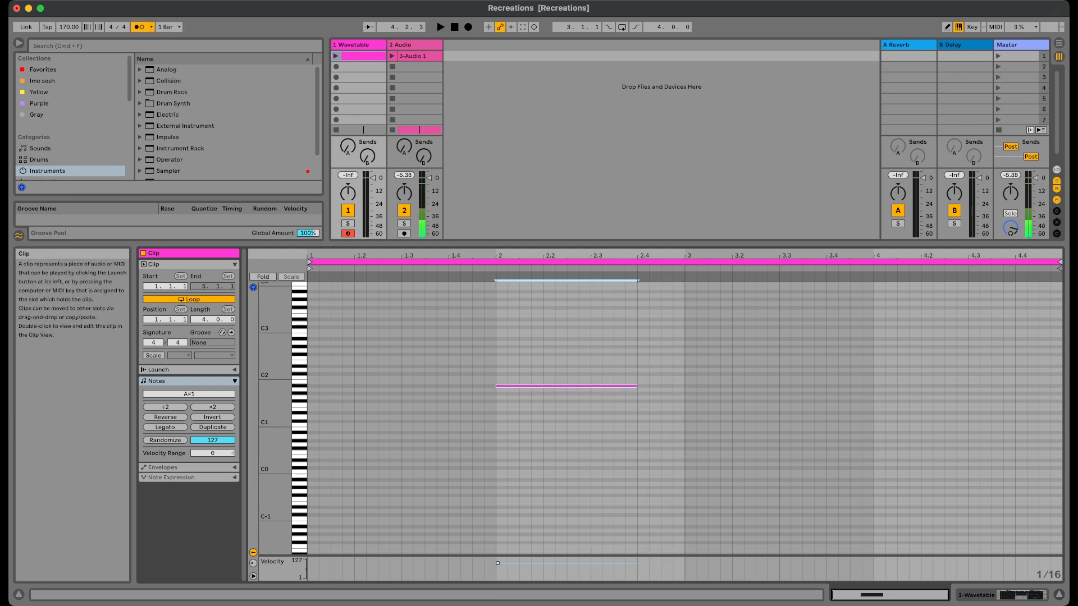
{"action": "left_click", "coordinate": [336, 55]}
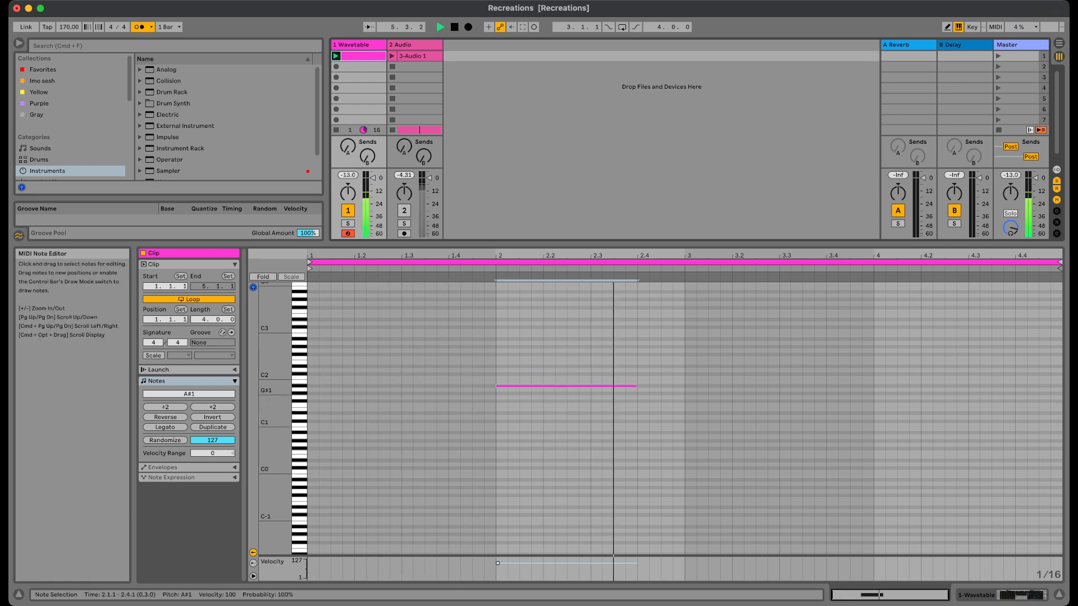
Extend the A#1 note to 2.4.3, follow it with a D2 note from 2.4.3 to 3.1.1, and play the clip.
{"action": "key", "text": "Right"}
{"action": "key", "text": "Right"}
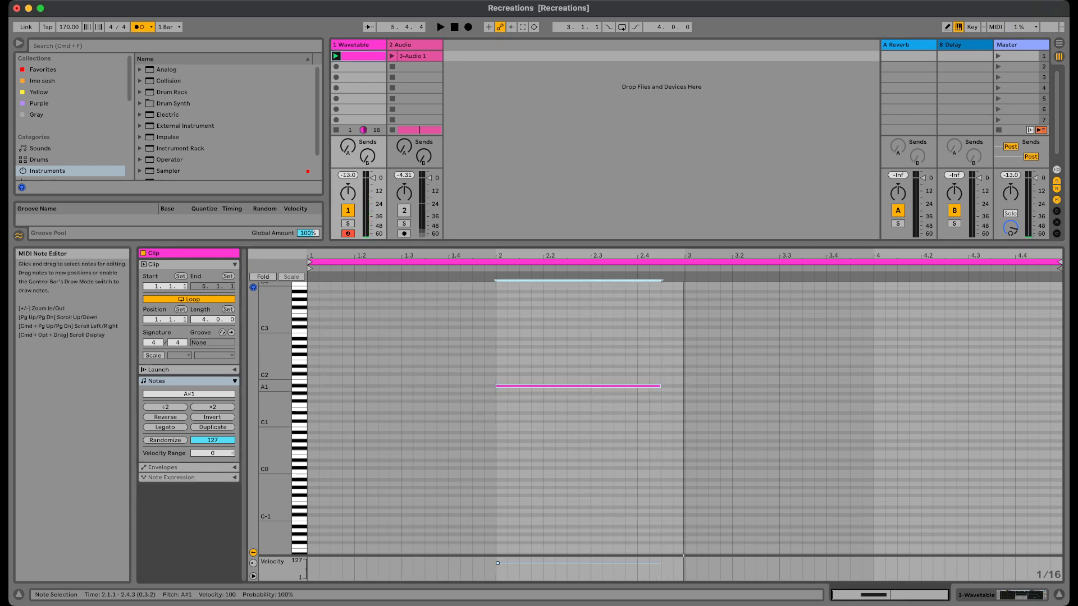
{"action": "key", "text": "o"}
{"action": "key", "text": "Right"}
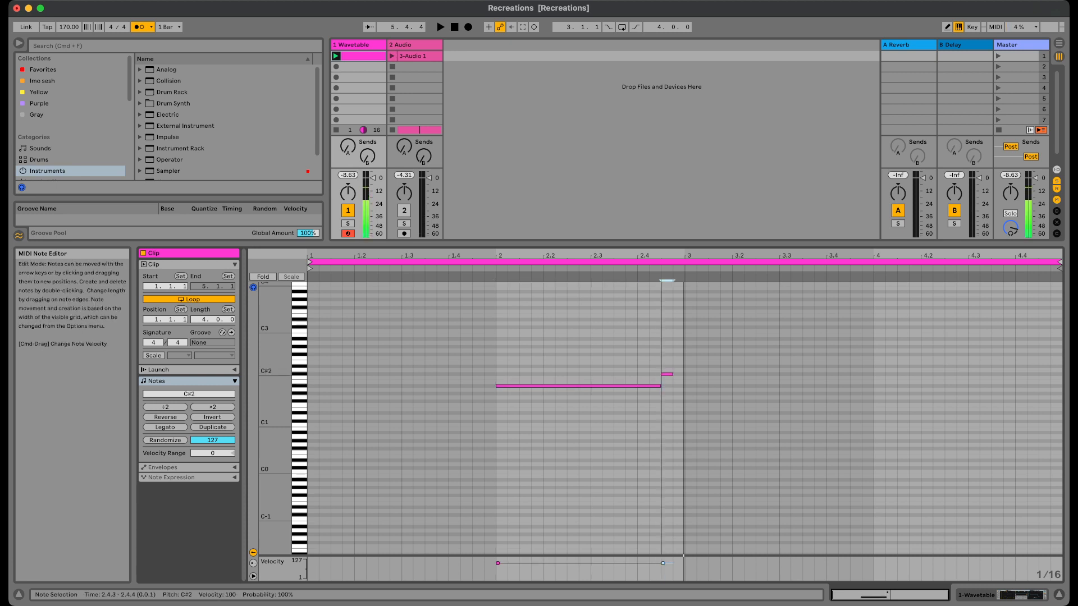
{"action": "key", "text": "Delete"}
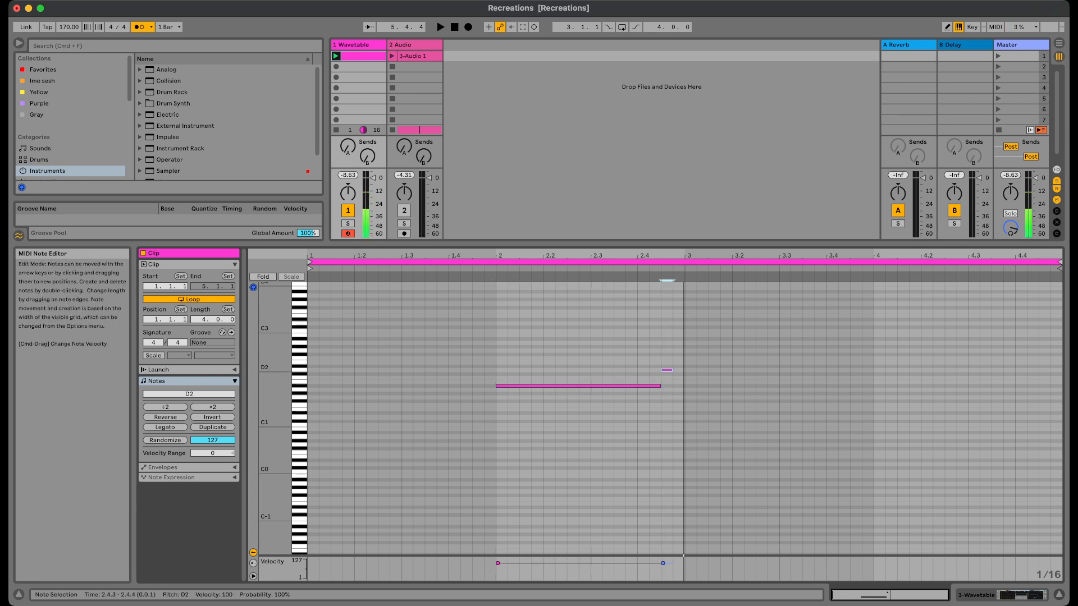
{"action": "key", "text": "l"}
{"action": "key", "text": "Right"}
{"action": "left_click_drag", "start_coordinate": [672, 370], "coordinate": [684, 370]}
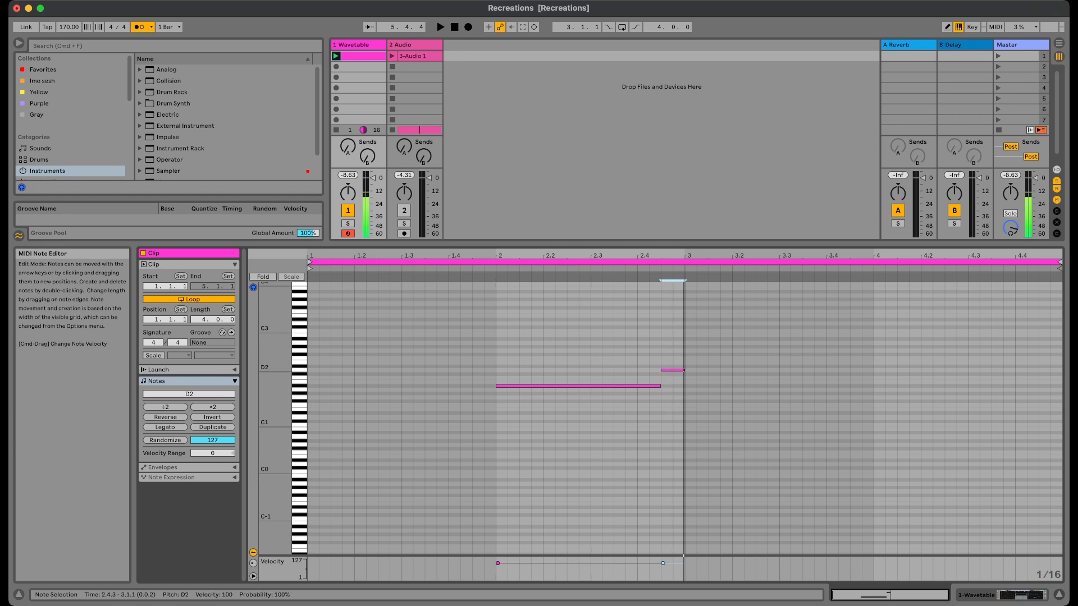
{"action": "key", "text": "space"}
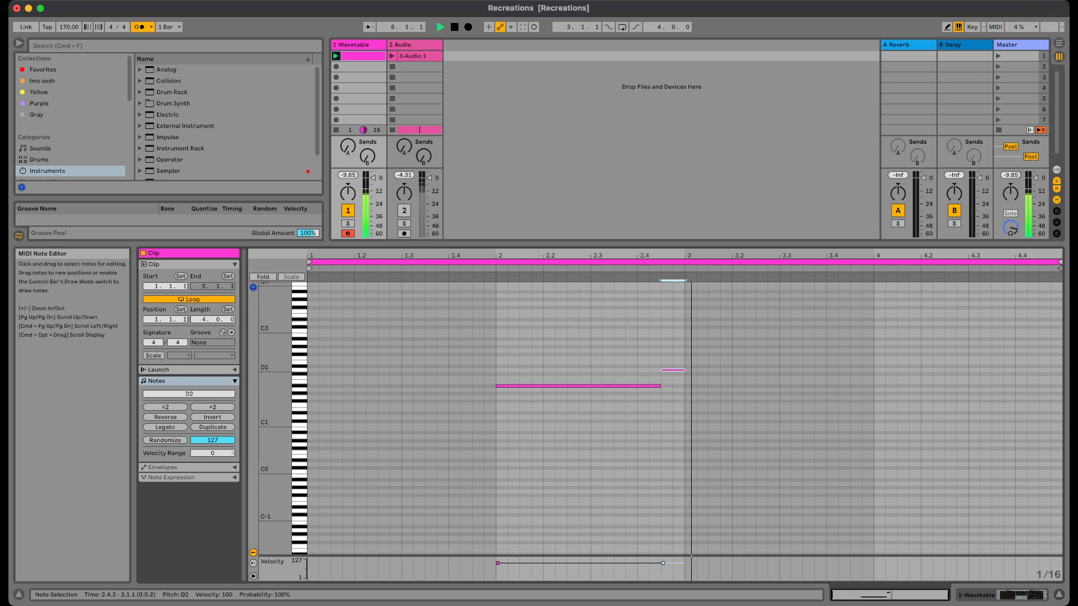
Try an earlier note change at 2.4.1, ending A#1 and starting D2 there, and play the clip.
{"action": "key", "text": "space"}
{"action": "left_click_drag", "start_coordinate": [660, 387], "coordinate": [684, 370]}
{"action": "key", "text": "space"}
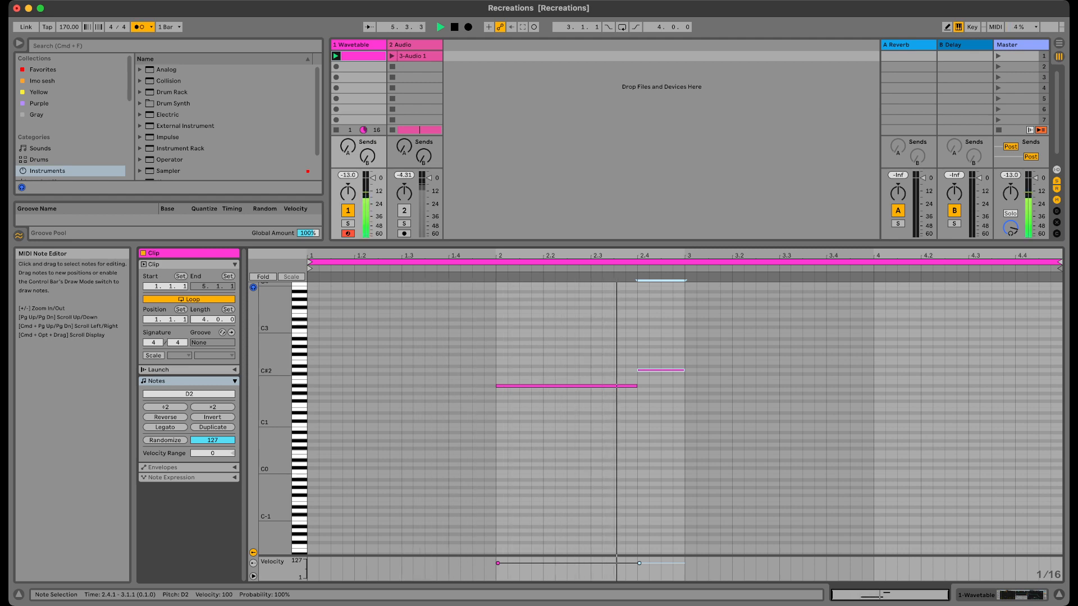
{"action": "key", "text": "space"}
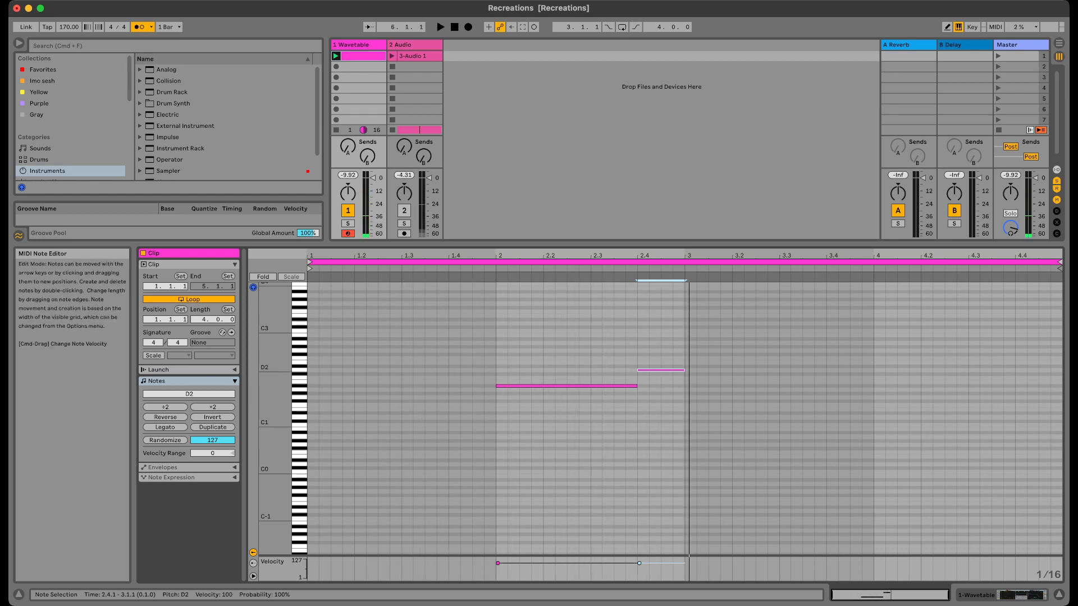
Try moving the D2 note to 2.4.2–3.1.2 with the A#1 note extended to 2.4.2, and play the clip.
{"action": "left_click_drag", "start_coordinate": [661, 370], "coordinate": [672, 370]}
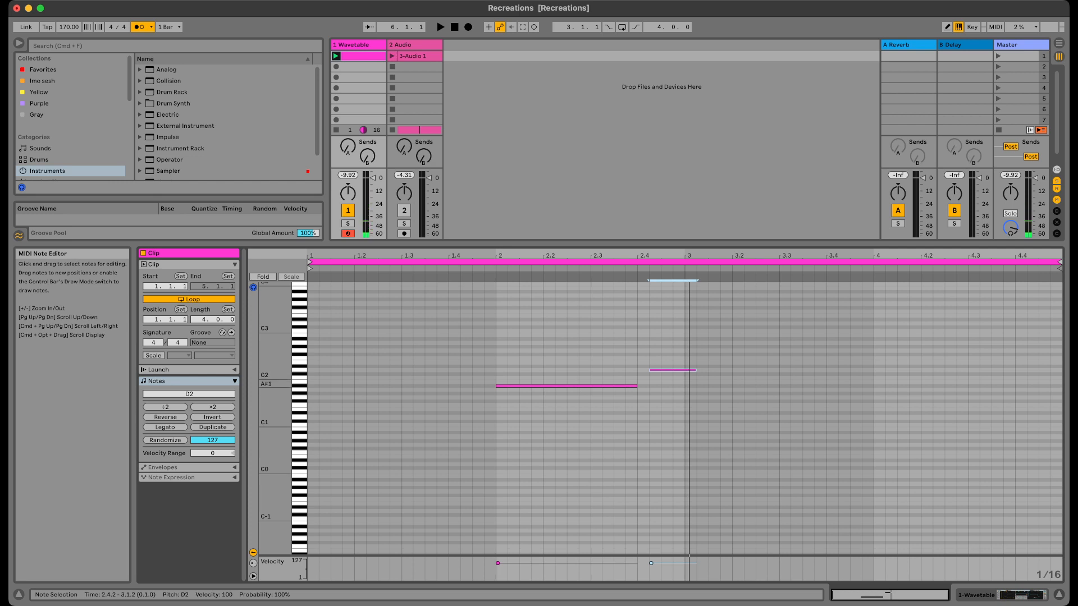
{"action": "key", "text": "alt+Left"}
{"action": "key", "text": "shift+Right"}
{"action": "key", "text": "space"}
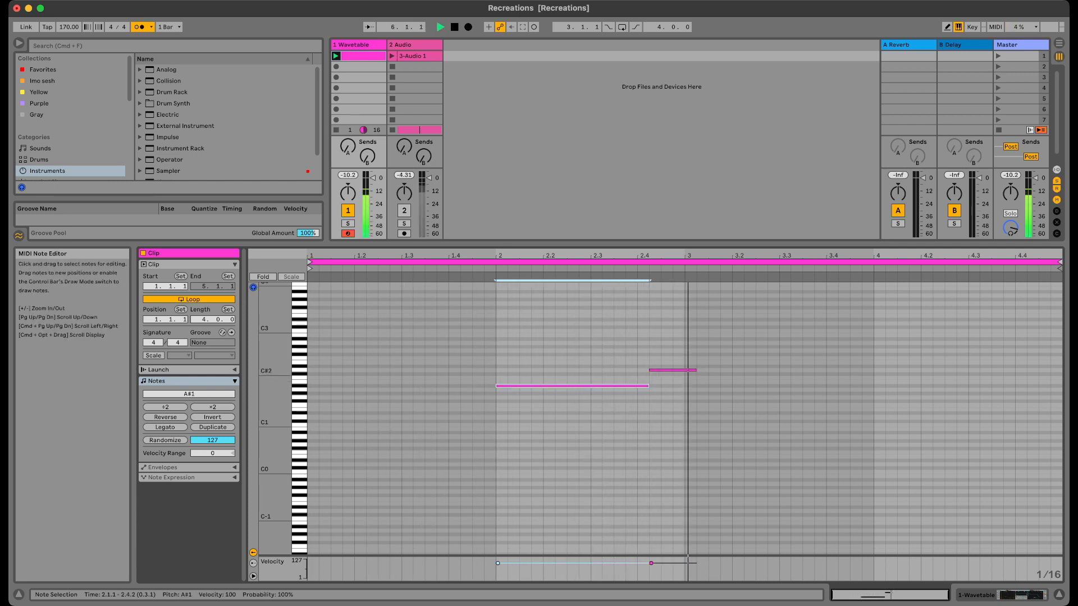
{"action": "key", "text": "space"}
Move the D2 note to 2.4.3–3.1.3, extend the A#1 note to meet it at 2.4.3, and listen to the clip.
{"action": "key", "text": "alt+Right"}
{"action": "key", "text": "Right"}
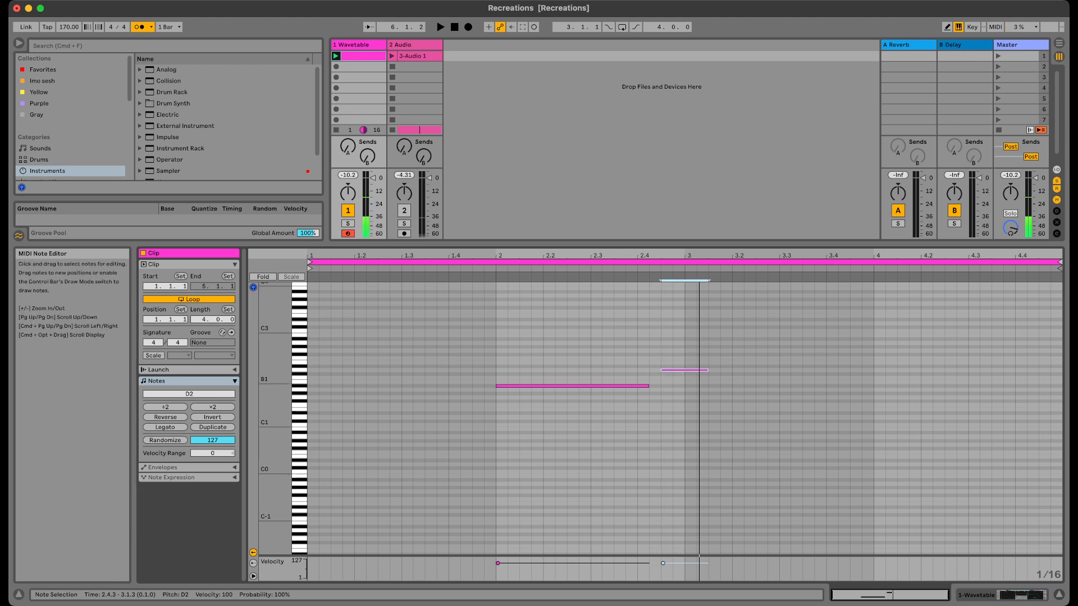
{"action": "key", "text": "alt+Left"}
{"action": "key", "text": "shift+Right"}
{"action": "key", "text": "space"}
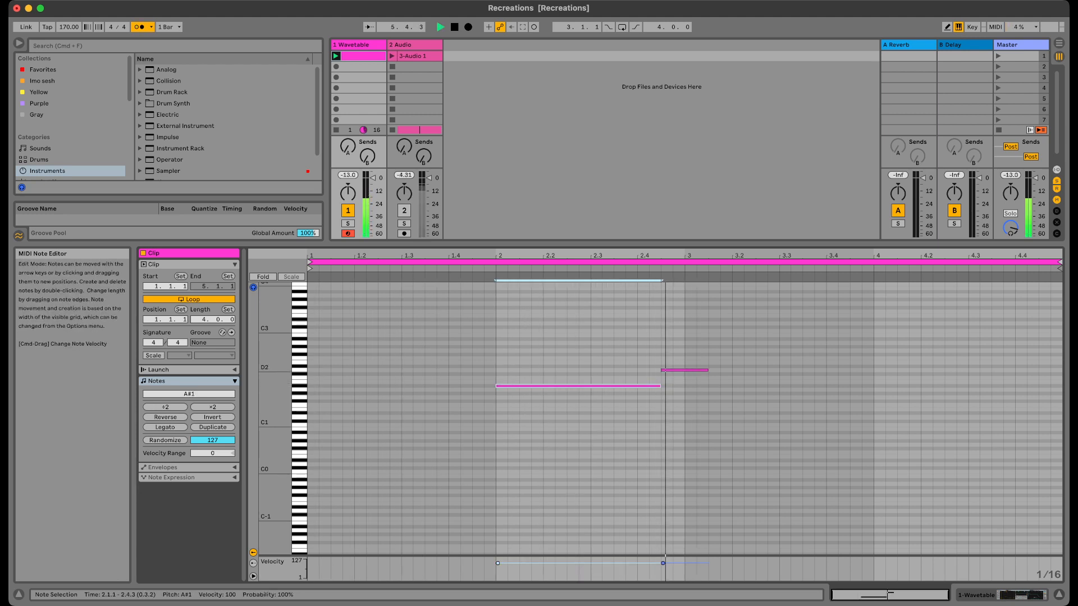
{"action": "key", "text": "space"}
Add a C#2 note from 3.1.3 to 4.1.1 after the D2 note and play the clip.
{"action": "double_click", "coordinate": [714, 374]}
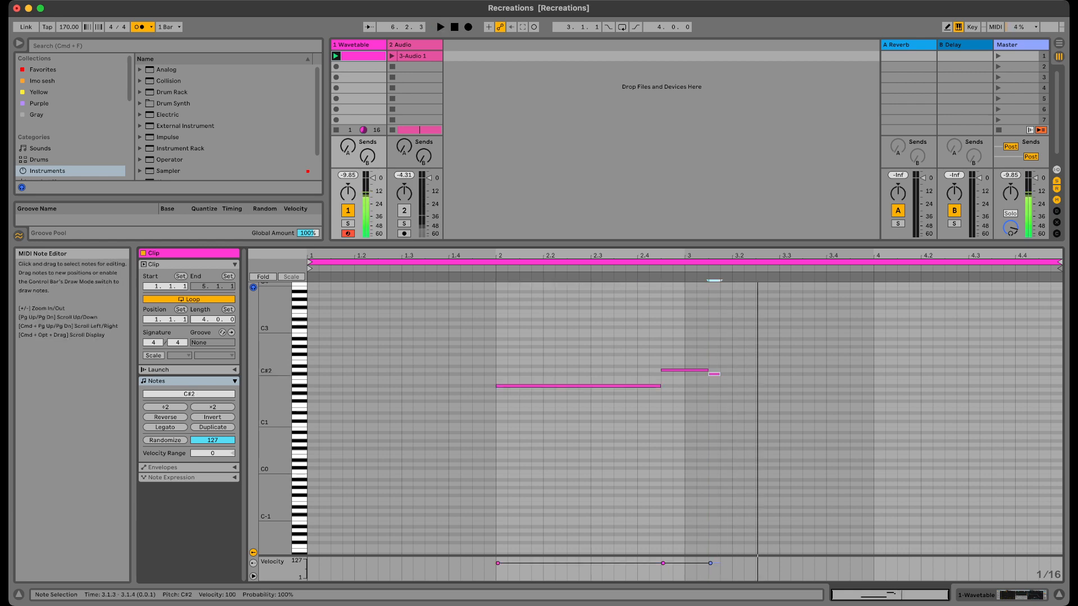
{"action": "key", "text": "shift+Right"}
{"action": "key", "text": "shift+Right"}
{"action": "key", "text": "shift+Right"}
{"action": "key", "text": "shift+Right"}
{"action": "key", "text": "shift+Right"}
{"action": "key", "text": "shift+Right"}
{"action": "key", "text": "shift+Right"}
{"action": "key", "text": "shift+Right"}
{"action": "key", "text": "shift+Right"}
{"action": "key", "text": "shift+Right"}
{"action": "key", "text": "shift+Right"}
{"action": "key", "text": "shift+Right"}
{"action": "key", "text": "shift+Right"}
{"action": "key", "text": "shift+Right"}
{"action": "key", "text": "shift+Right"}
{"action": "key", "text": "shift+Right"}
{"action": "key", "text": "shift+Left"}
{"action": "key", "text": "shift+Left"}
{"action": "key", "text": "shift+Left"}
{"action": "key", "text": "shift+Left"}
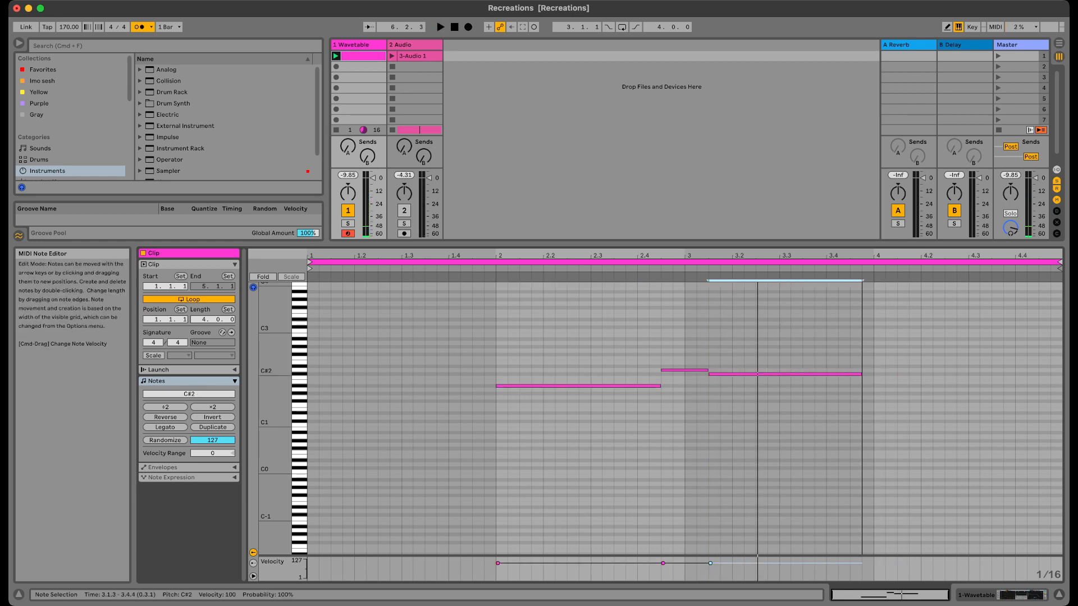
{"action": "key", "text": "shift+Right"}
{"action": "key", "text": "space"}
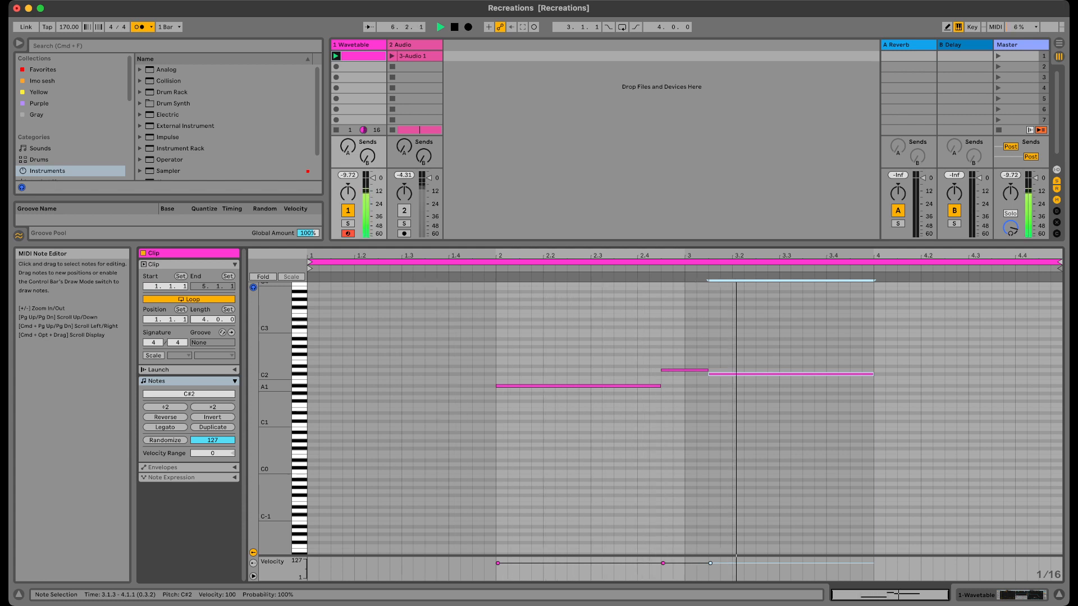
{"action": "key", "text": "space"}
Try starting the C#2 note at 3.2.1 with the D2 note lengthened to meet it, and play the clip.
{"action": "key", "text": "Right"}
{"action": "key", "text": "Right"}
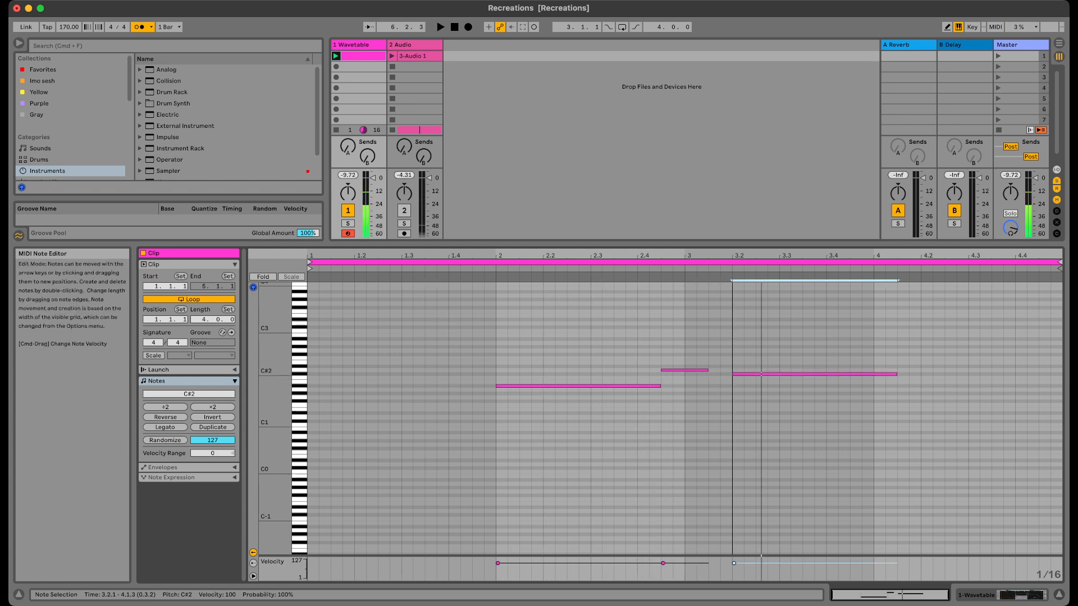
{"action": "left_click_drag", "start_coordinate": [708, 370], "coordinate": [732, 371]}
{"action": "key", "text": "space"}
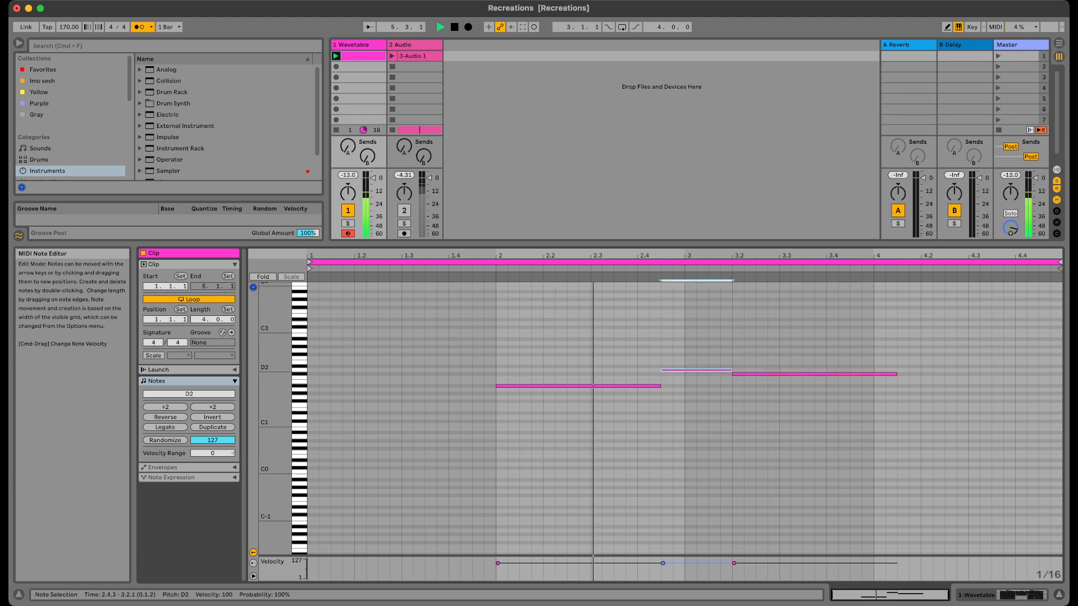
{"action": "key", "text": "space"}
Move the C#2 note to start at 3.2.3, lengthen the D2 note to 3.2.3, and play the clip.
{"action": "mouse_move", "coordinate": [745, 379]}
{"action": "left_mouse_down"}
{"action": "mouse_move", "coordinate": [779, 374]}
{"action": "mouse_move", "coordinate": [732, 370]}
{"action": "mouse_move", "coordinate": [756, 370]}
{"action": "left_mouse_up"}
{"action": "left_click", "coordinate": [735, 370]}
{"action": "key", "text": "space"}
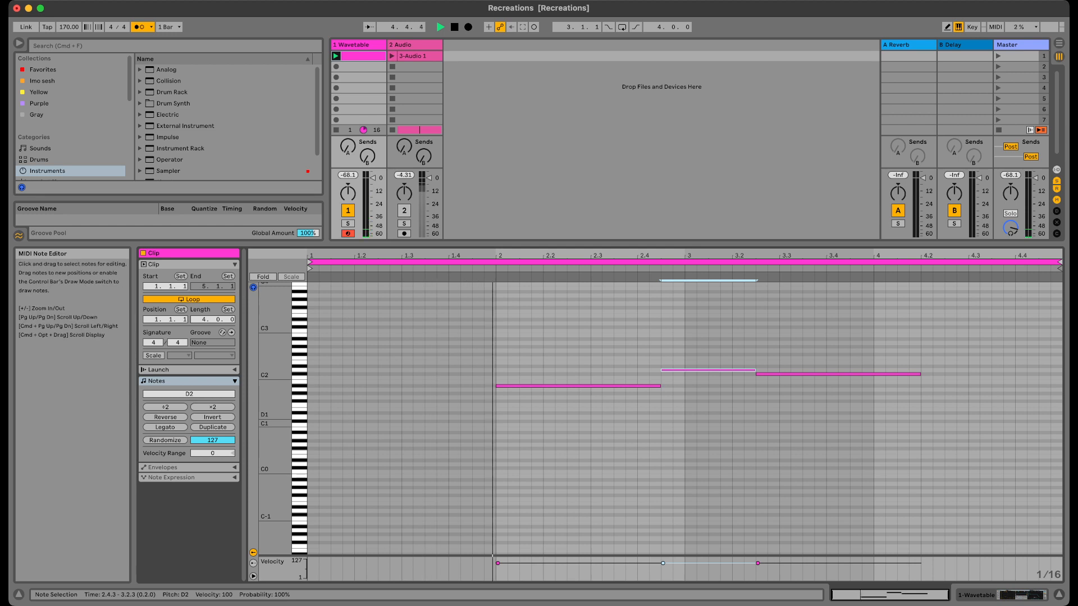
{"action": "key", "text": "space"}
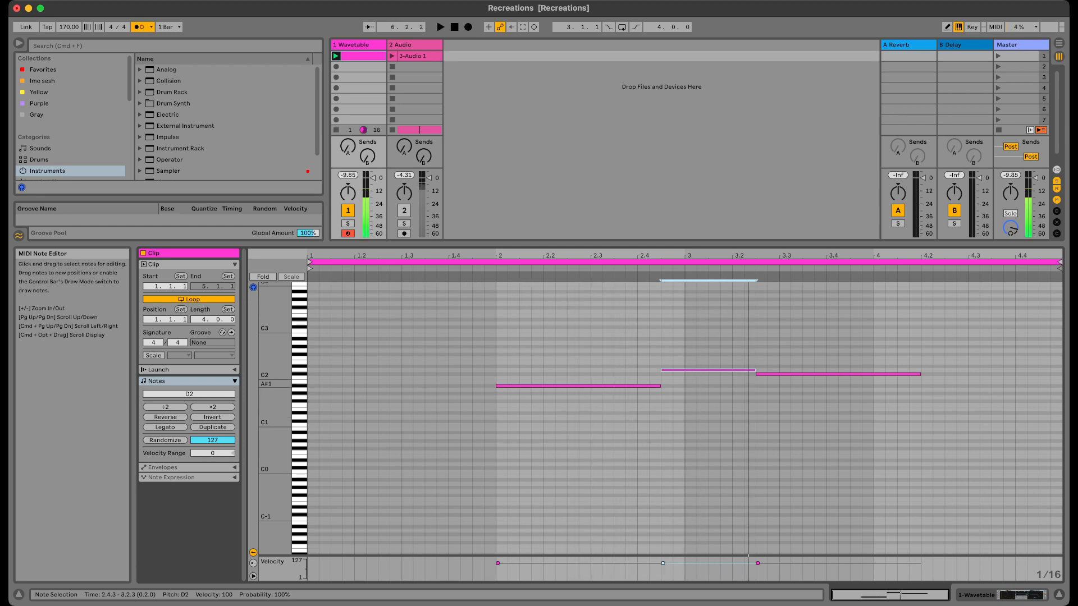
Try starting the D2 note at 2.4.4, still ending at 3.2.3, with A#1 extended to 2.4.4, and play the clip.
{"action": "key", "text": "Right"}
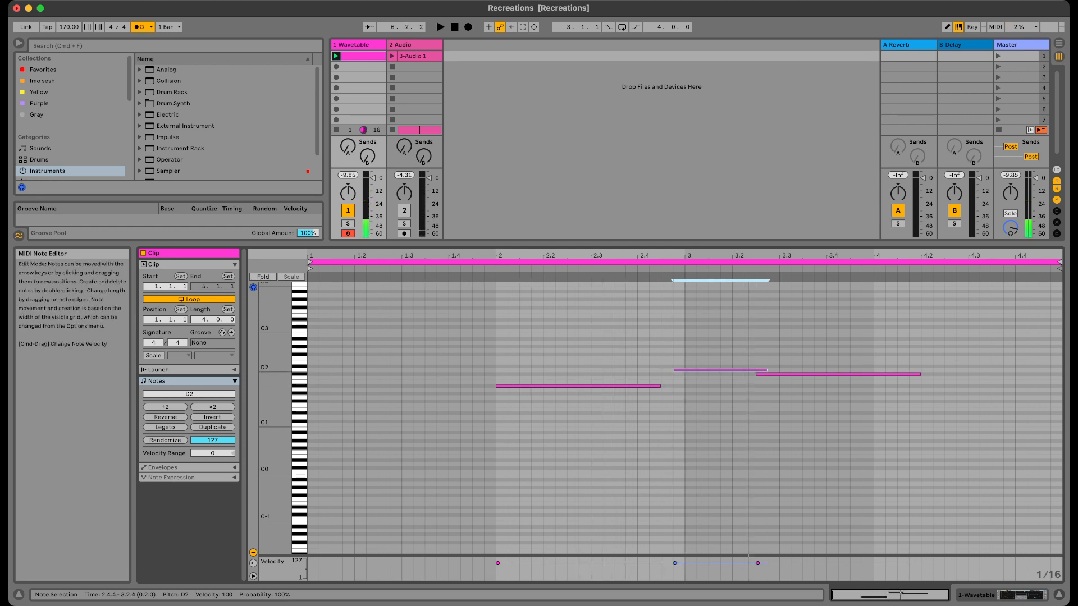
{"action": "key", "text": "shift+Left"}
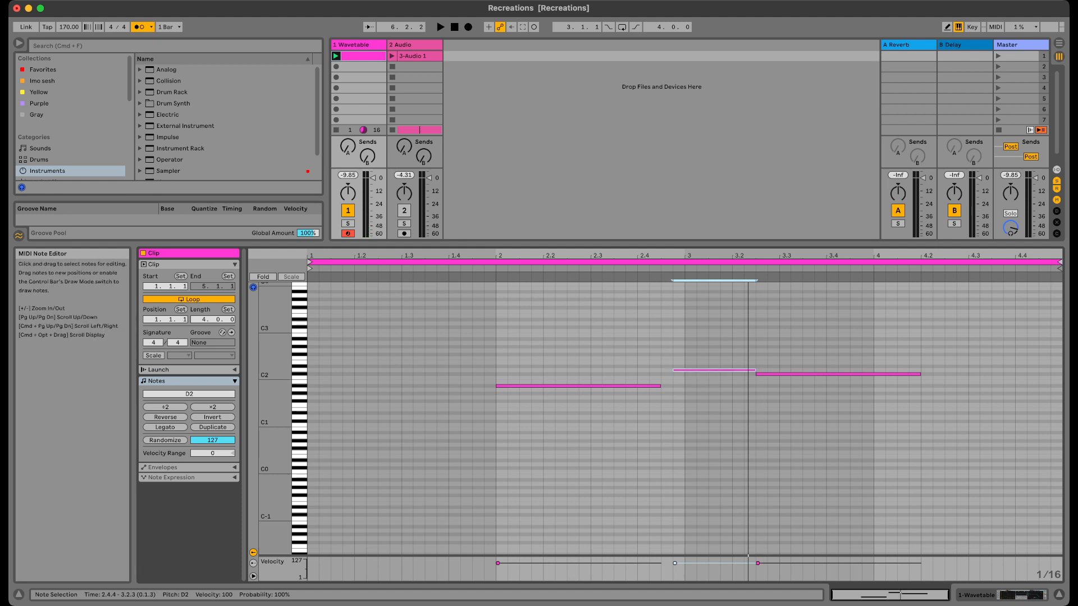
{"action": "key", "text": "super+Left"}
{"action": "key", "text": "shift+Right"}
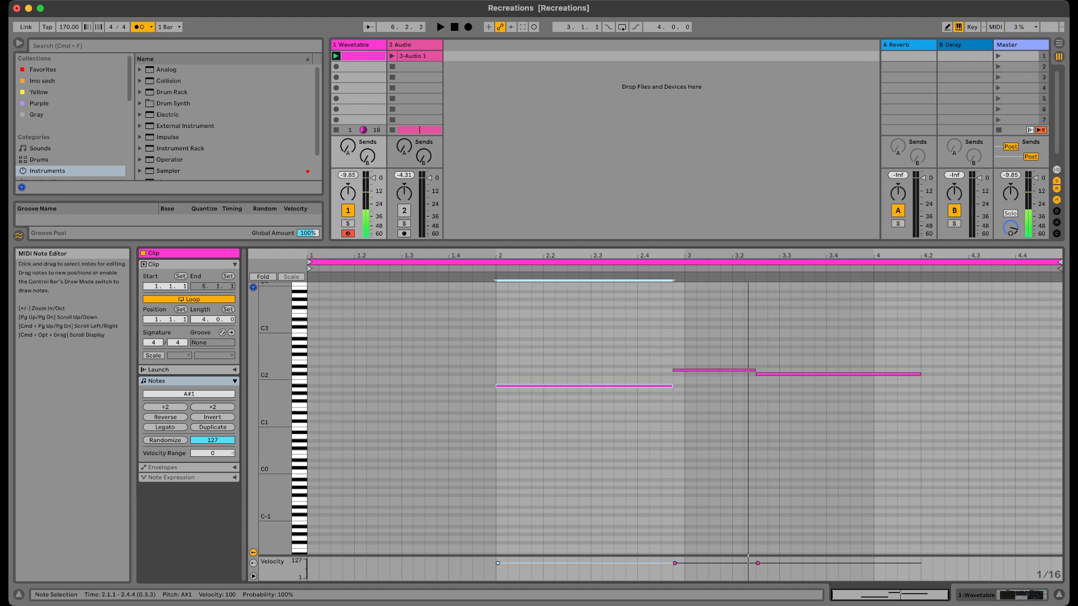
{"action": "key", "text": "space"}
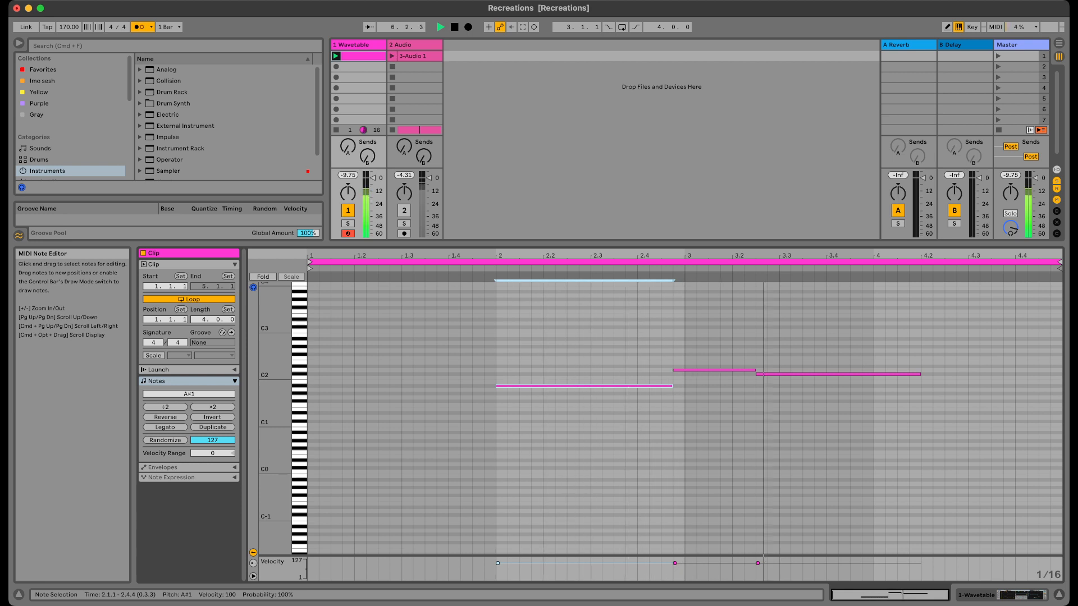
{"action": "key", "text": "space"}
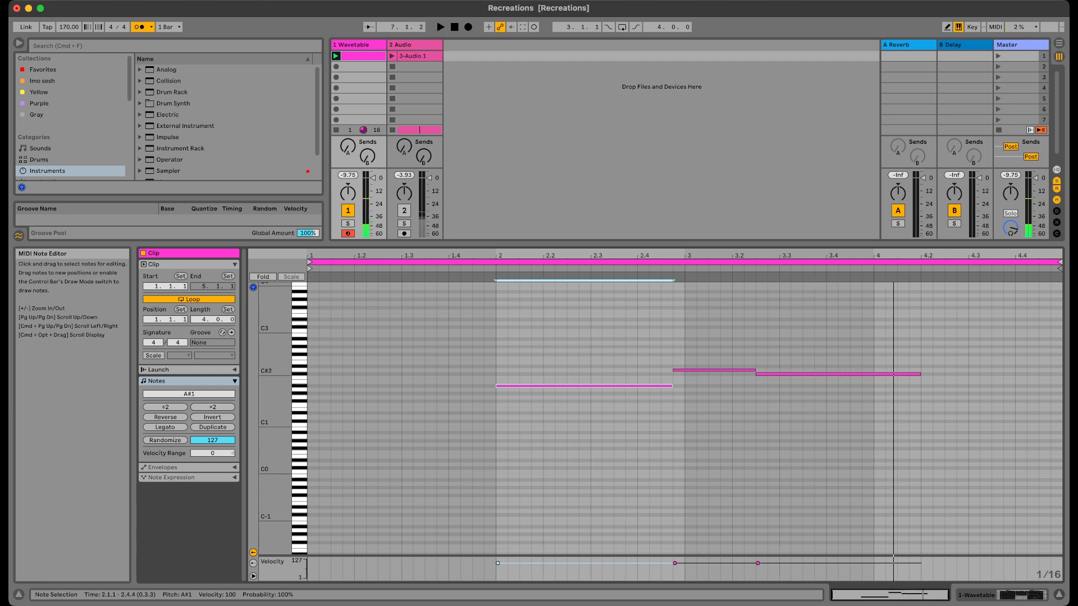
Shorten the C#2 note to end at 4.1.1 and add a one-sixteenth F1 note at 4.1.1.
{"action": "left_click_drag", "start_coordinate": [920, 374], "coordinate": [873, 374]}
{"action": "left_click", "coordinate": [874, 382]}
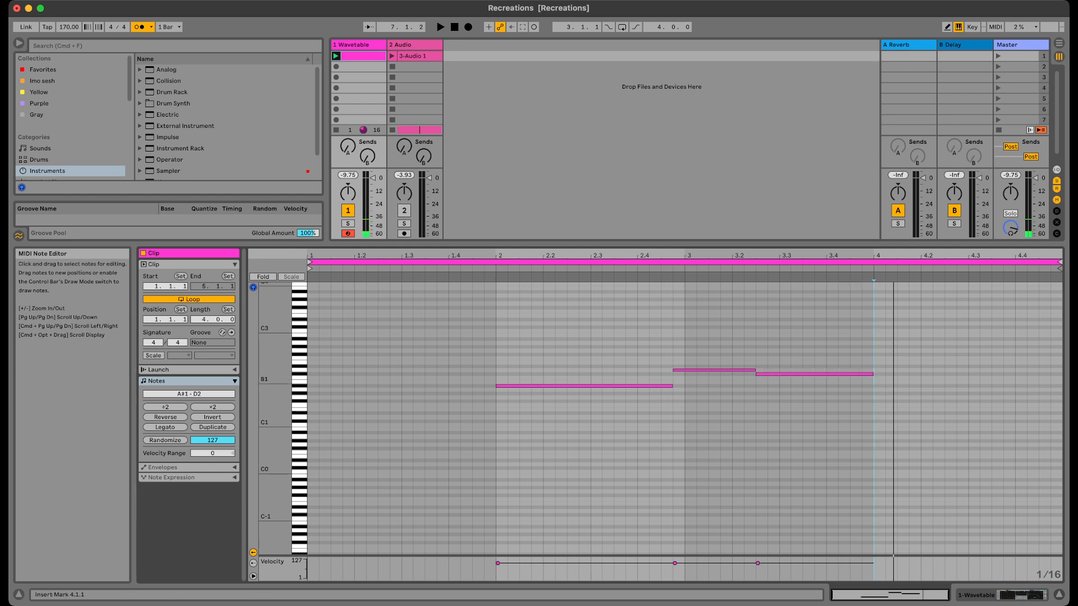
{"action": "double_click", "coordinate": [877, 382]}
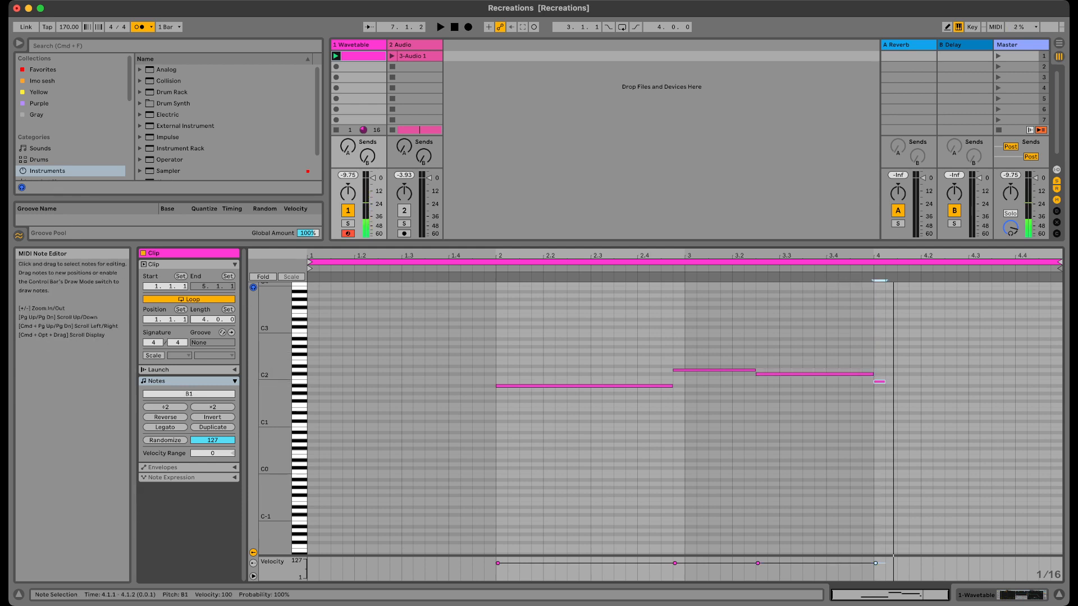
{"action": "left_click_drag", "start_coordinate": [299, 401], "coordinate": [299, 406]}
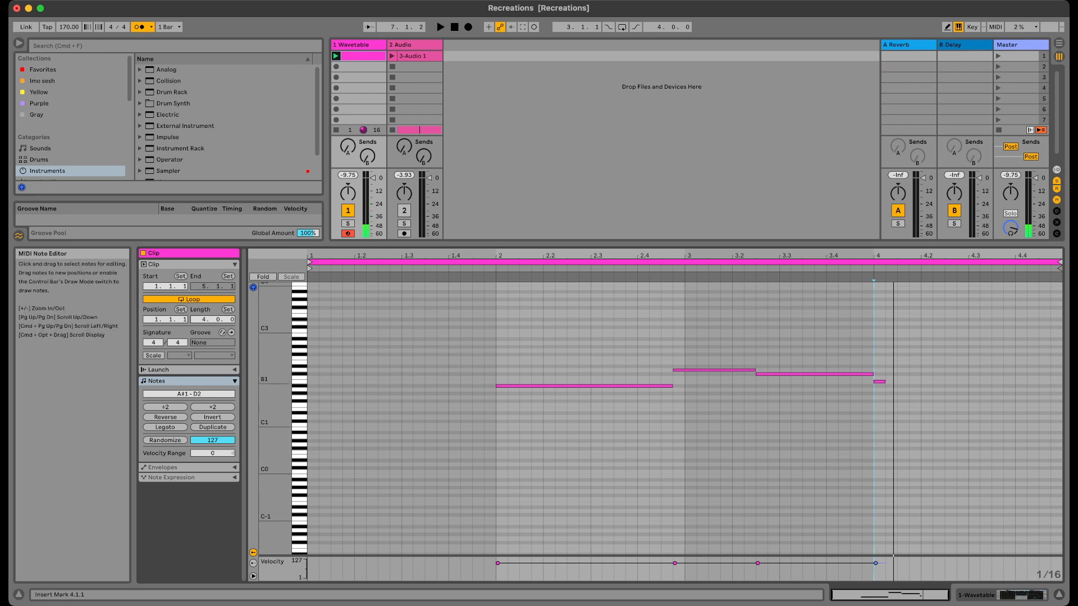
{"action": "left_click_drag", "start_coordinate": [879, 382], "coordinate": [879, 393]}
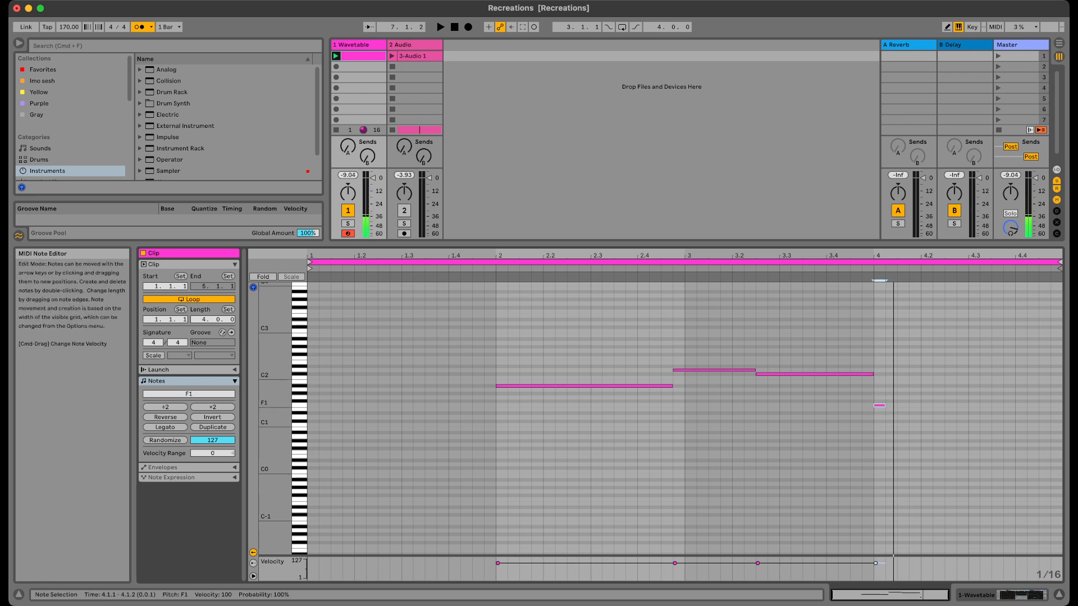
Lengthen the F1 note to 4.2.3, add an E1 note from 4.2.3 to 5.1.1, and play the clip.
{"action": "left_click_drag", "start_coordinate": [884, 405], "coordinate": [1062, 409]}
{"action": "double_click", "coordinate": [974, 413]}
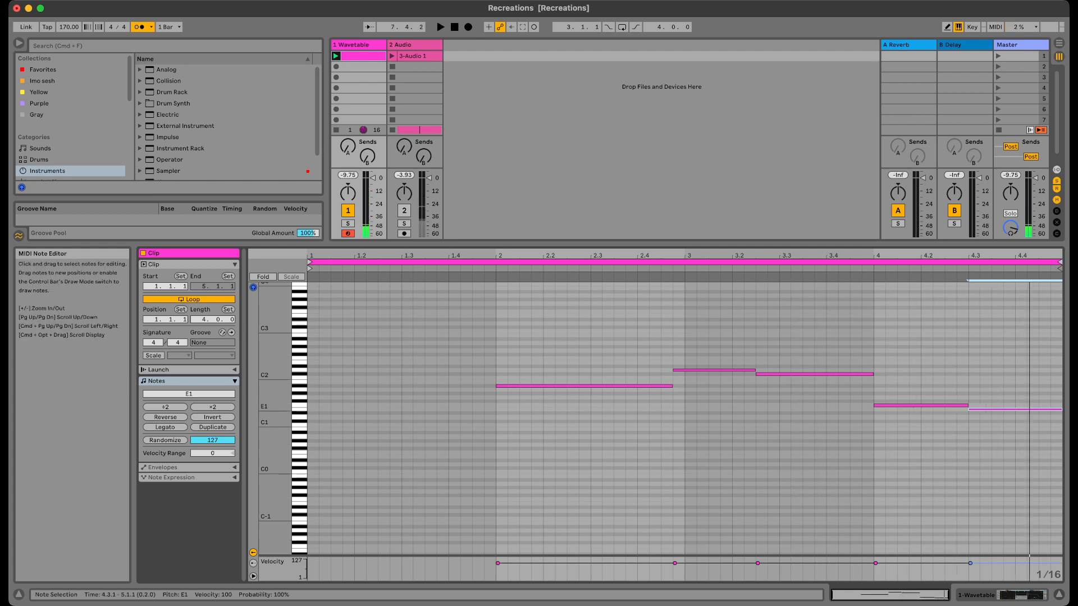
{"action": "mouse_move", "coordinate": [966, 406]}
{"action": "left_mouse_down"}
{"action": "mouse_move", "coordinate": [944, 405]}
{"action": "mouse_move", "coordinate": [982, 410]}
{"action": "left_mouse_up"}
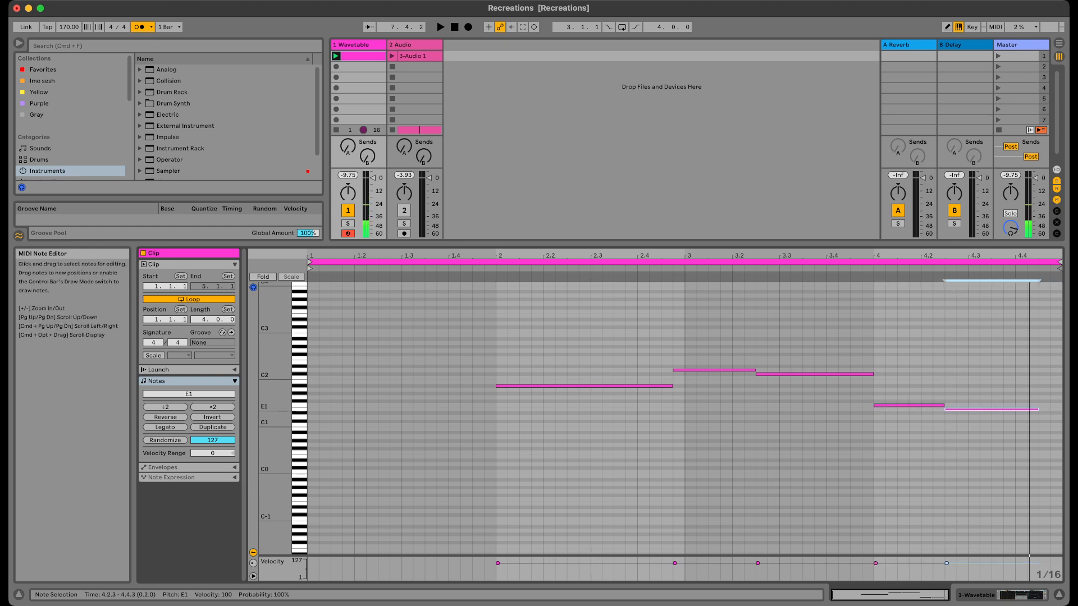
{"action": "key", "text": "shift+Right"}
{"action": "key", "text": "shift+Right"}
{"action": "key", "text": "space"}
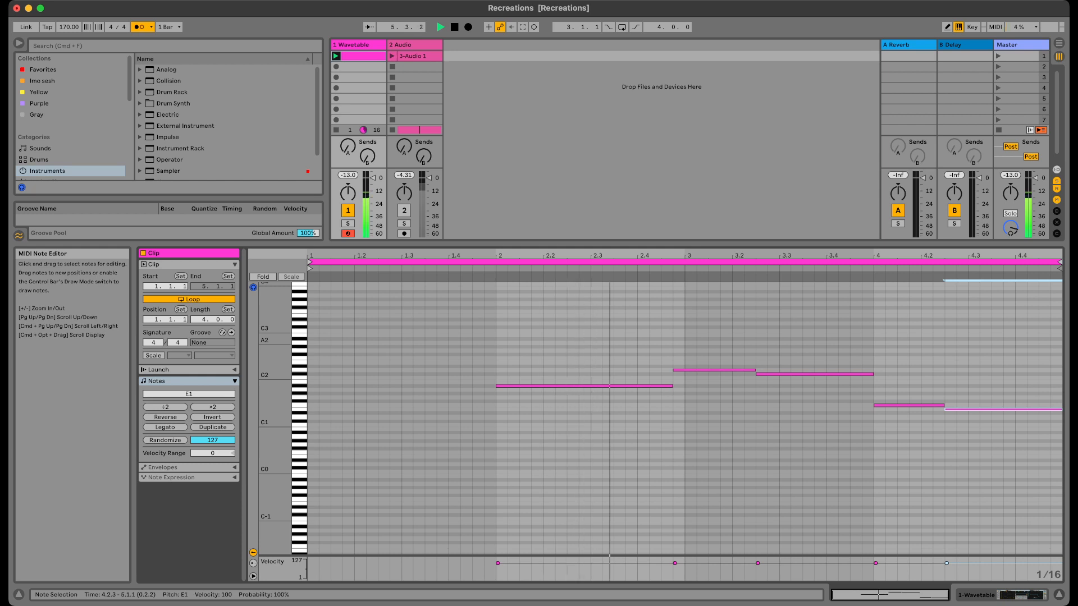
{"action": "key", "text": "space"}
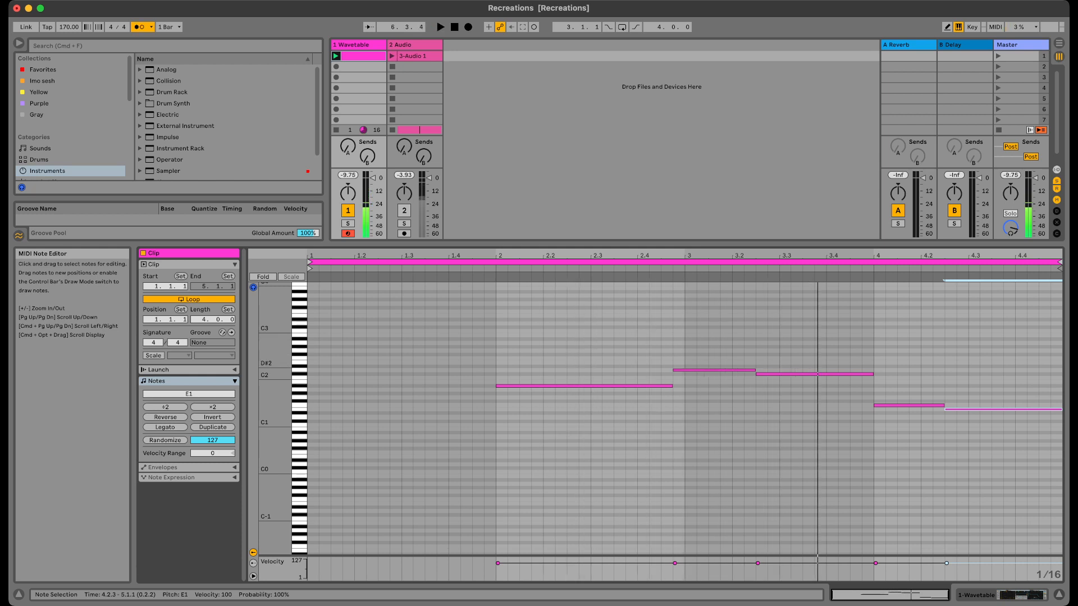
Shorten the A#1 note to 2.4.3, set the D2 note to span 2.4.3 to 3.2.3, and play the clip.
{"action": "left_click", "coordinate": [696, 371]}
{"action": "key", "text": "Left"}
{"action": "left_click", "coordinate": [646, 387]}
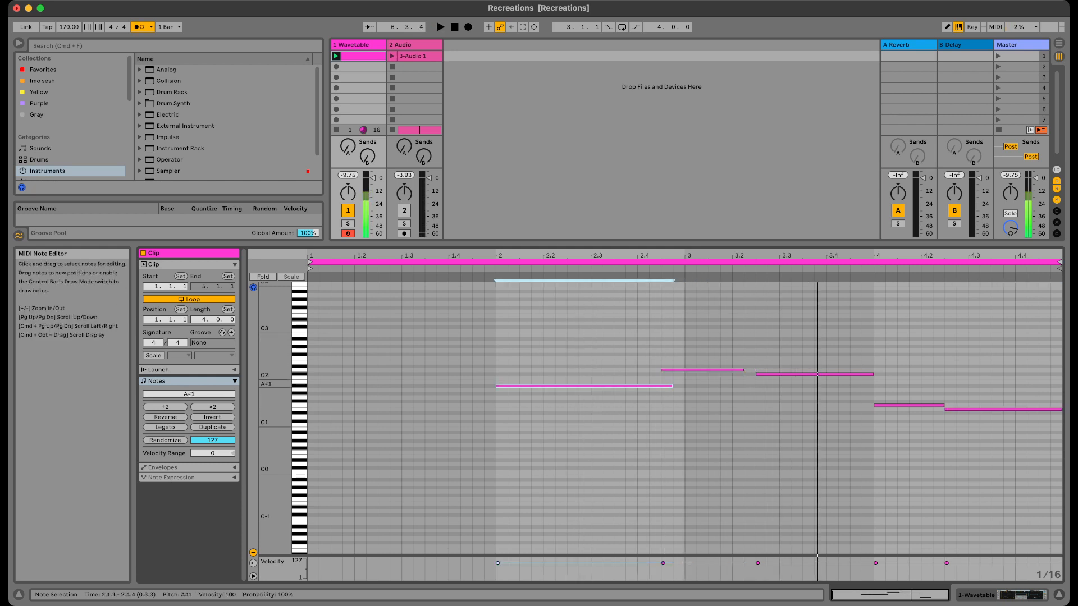
{"action": "key", "text": "shift+Left"}
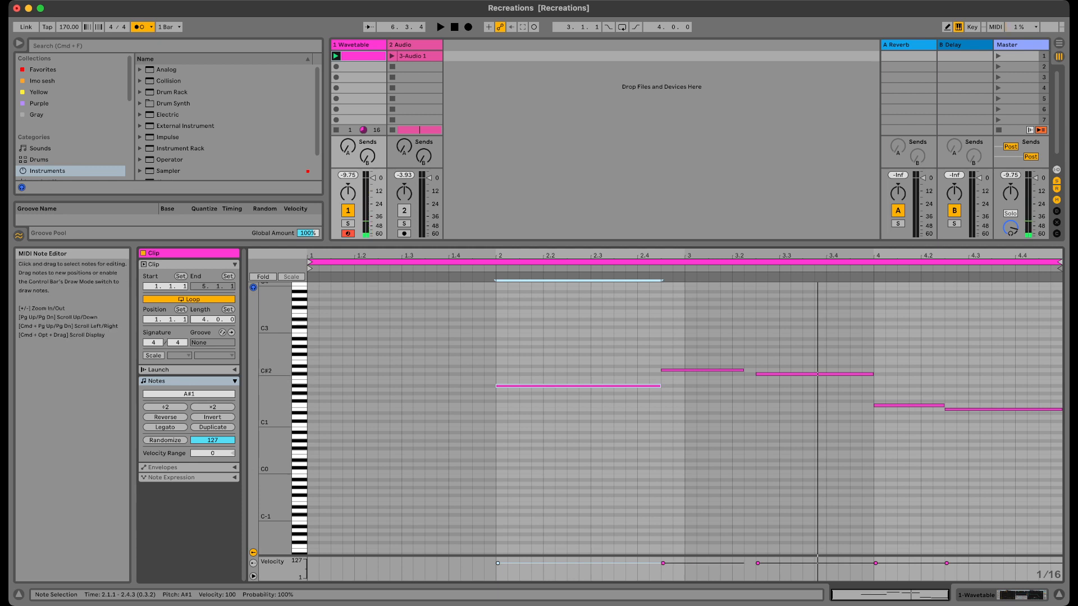
{"action": "left_click", "coordinate": [701, 370]}
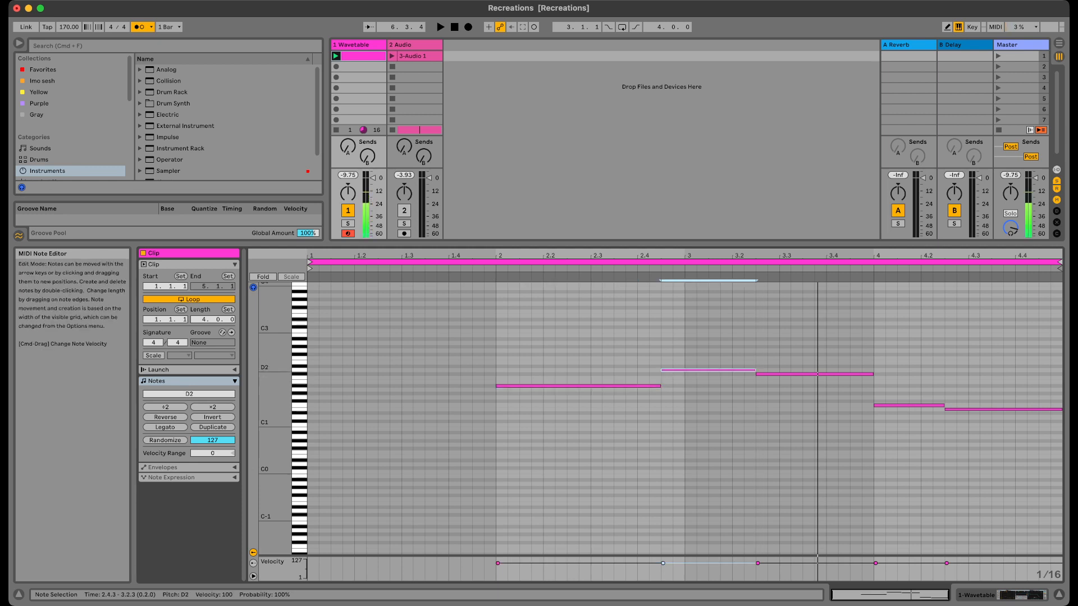
{"action": "key", "text": "space"}
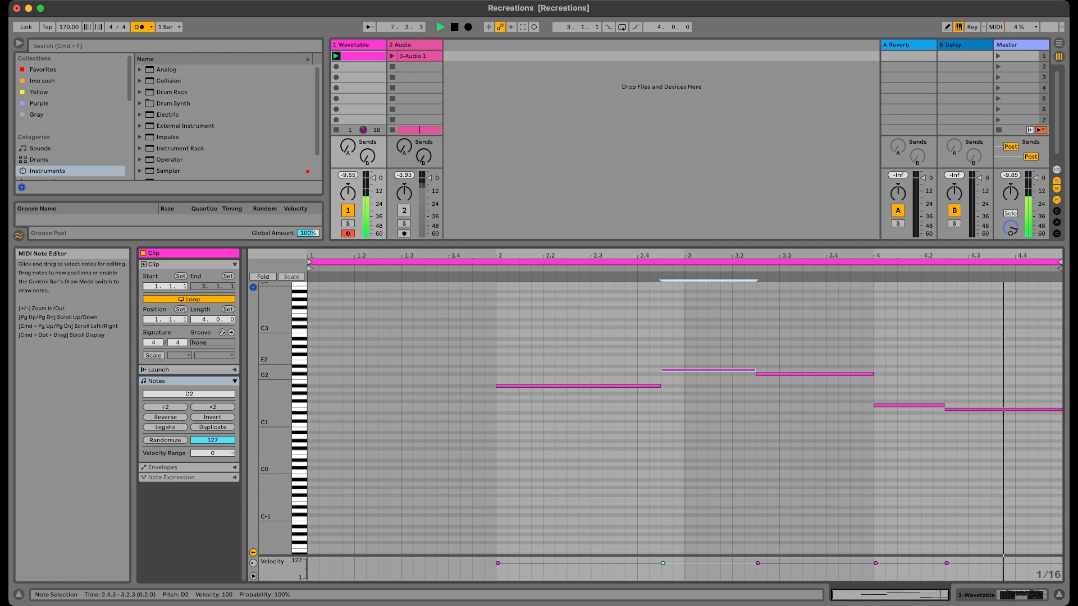
Transpose all the notes in the Wavetable clip down one octave and play the clip.
{"action": "key", "text": "space"}
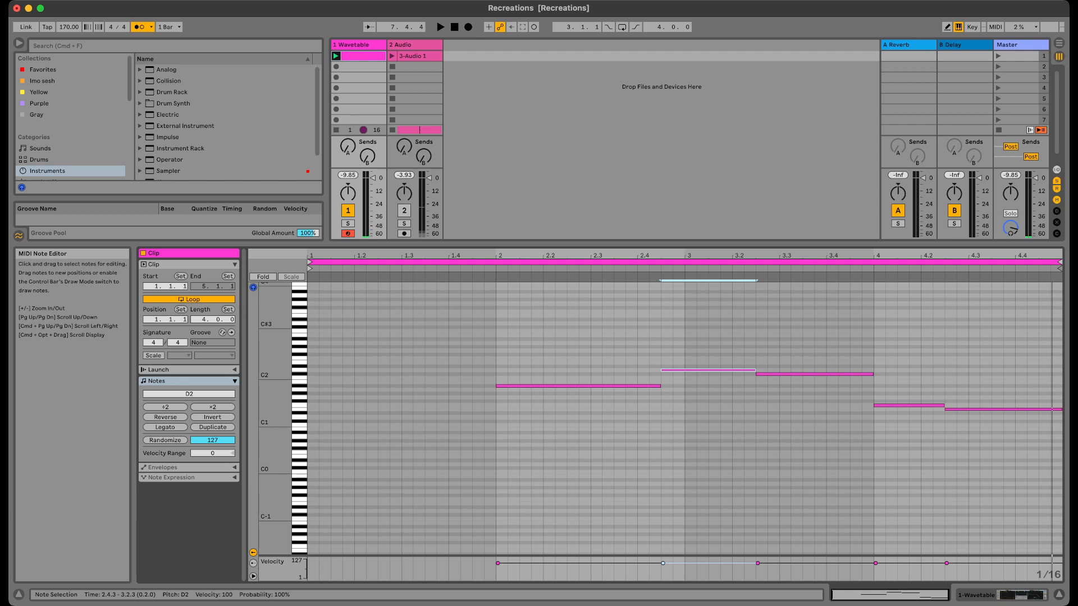
{"action": "left_click", "coordinate": [933, 444]}
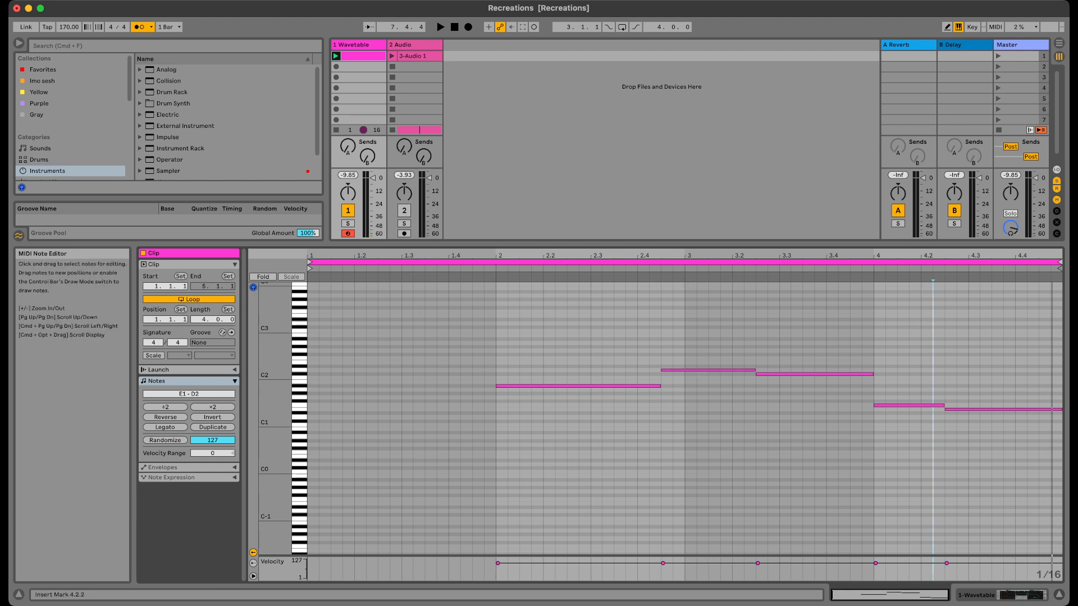
{"action": "left_click_drag", "start_coordinate": [579, 323], "coordinate": [1020, 505]}
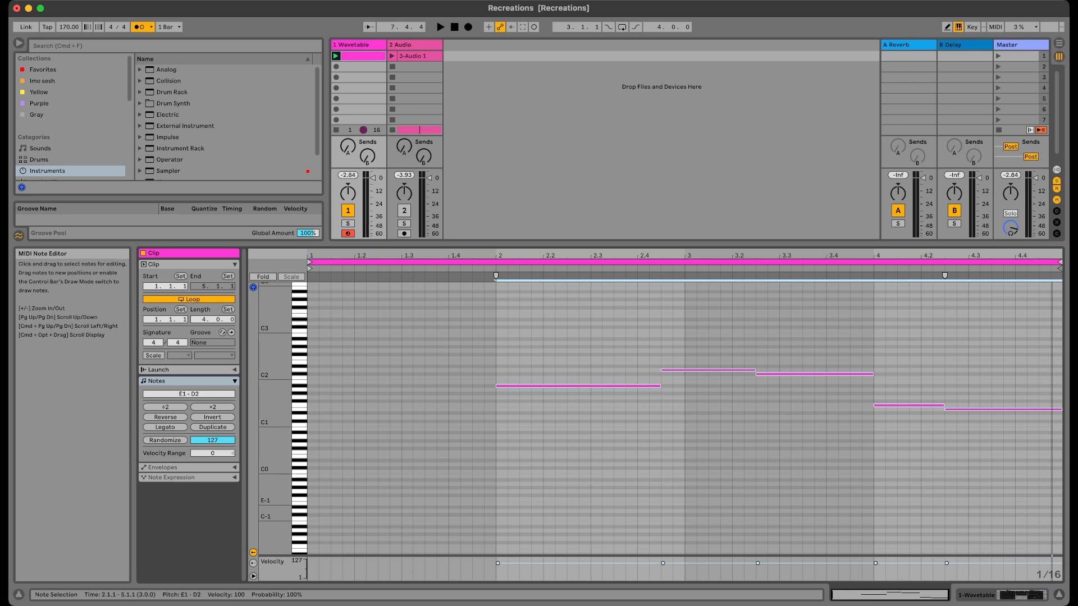
{"action": "key", "text": "shift+Down"}
{"action": "key", "text": "space"}
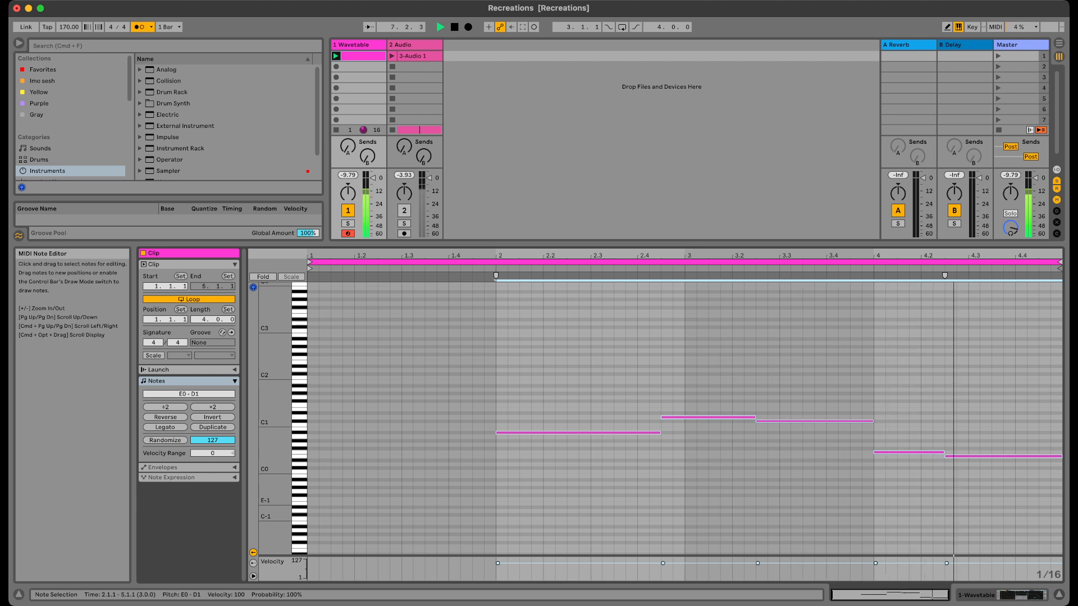
{"action": "key", "text": "space"}
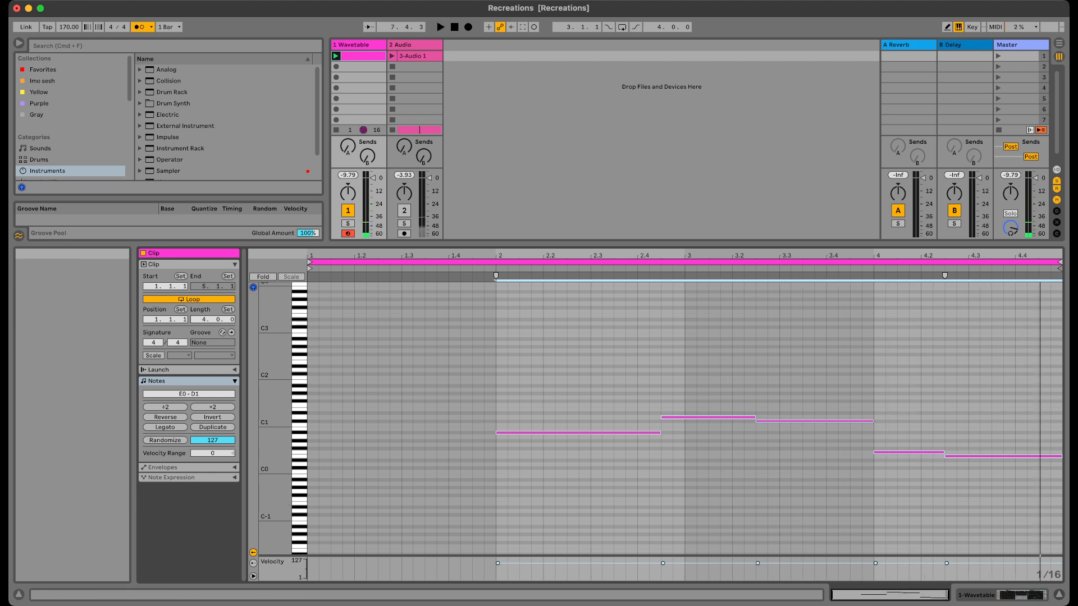
Turn off the metronome, move the clip's start and loop start to 2.1.1, and play the clip.
{"action": "left_click", "coordinate": [140, 27]}
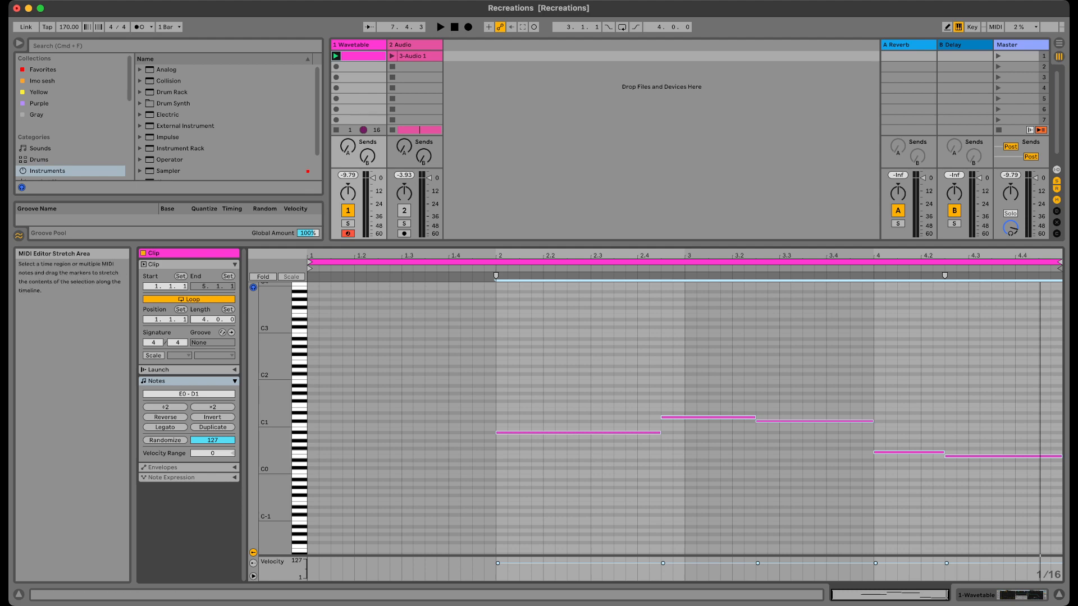
{"action": "left_click_drag", "start_coordinate": [310, 262], "coordinate": [498, 262]}
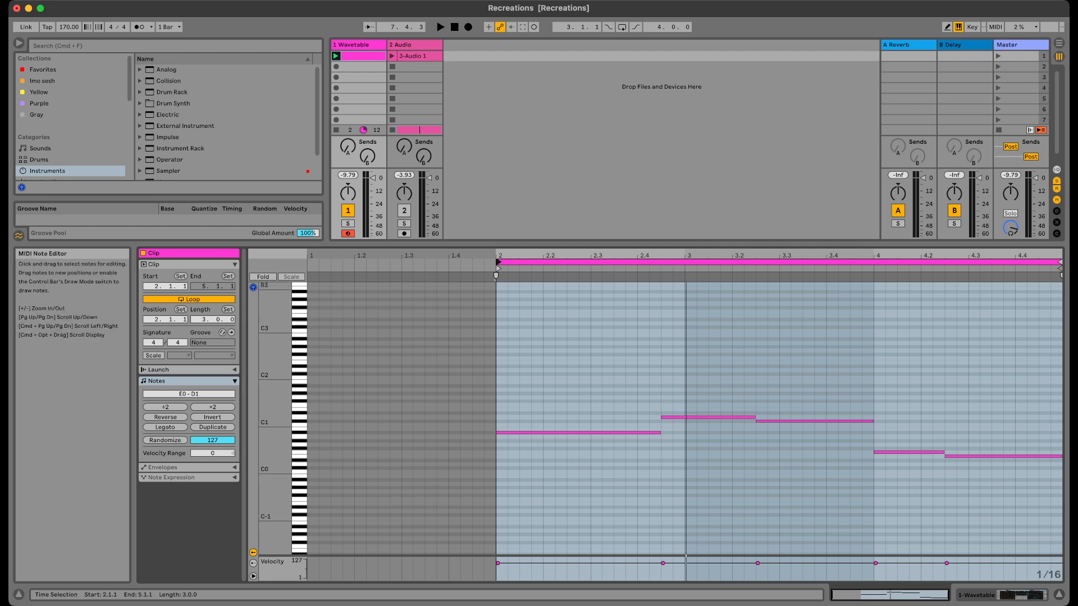
{"action": "key", "text": "space"}
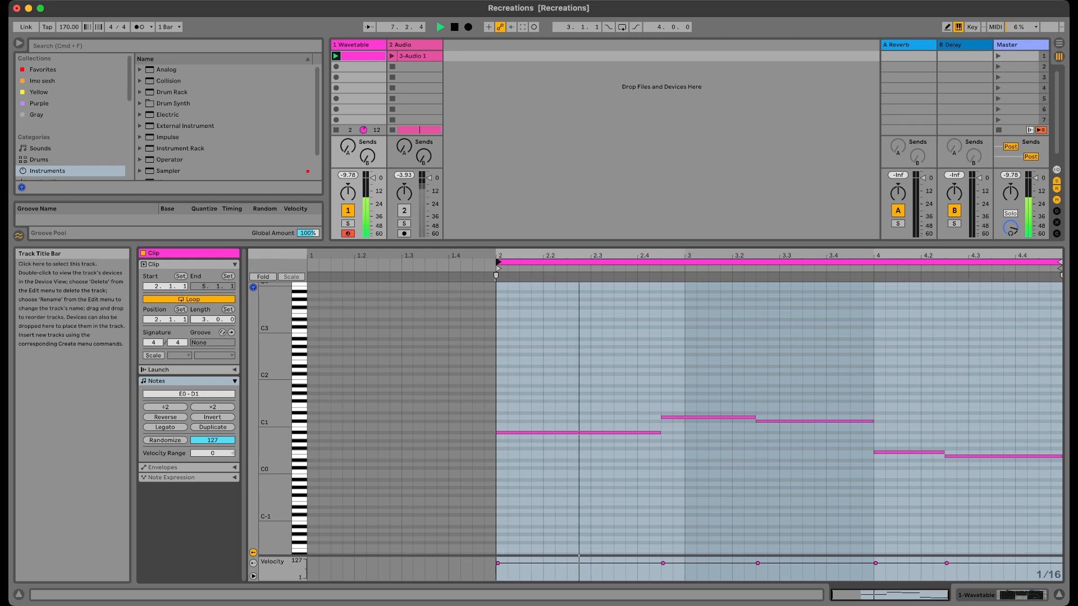
{"action": "key", "text": "space"}
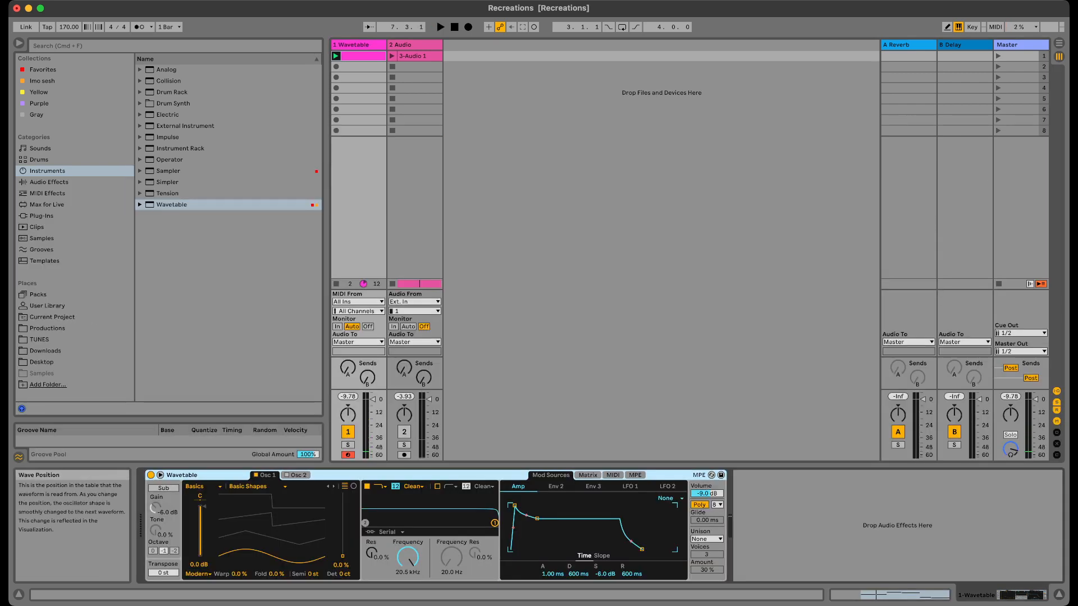
Raise oscillator 1's wave position to 100% while auditioning the clip, and set Wavetable's voice mode to Mono.
{"action": "left_click_drag", "start_coordinate": [343, 556], "coordinate": [342, 531]}
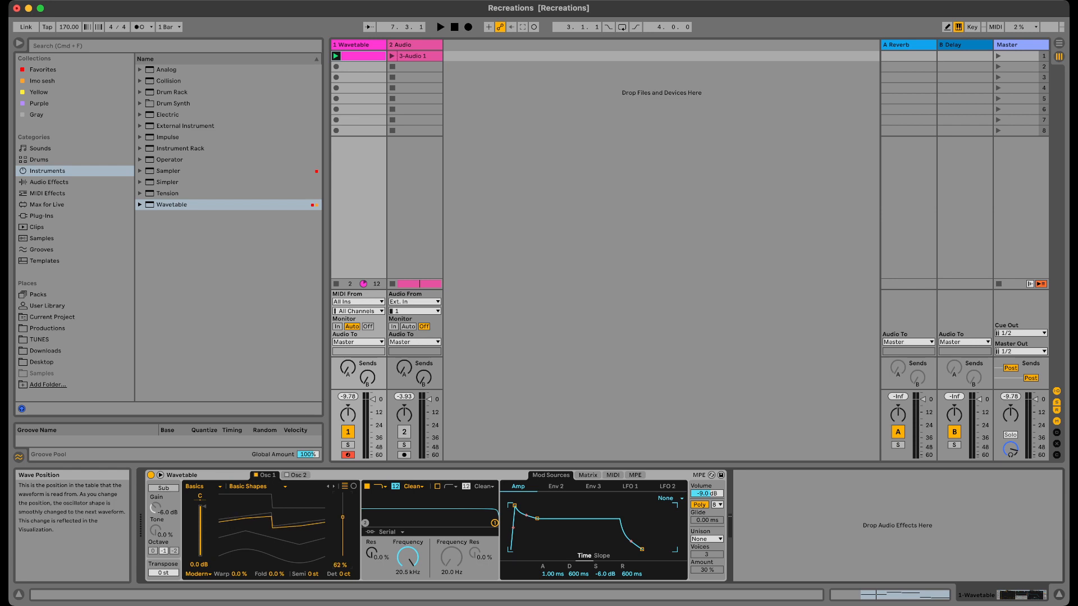
{"action": "key", "text": "space"}
{"action": "left_click_drag", "start_coordinate": [343, 526], "coordinate": [343, 493]}
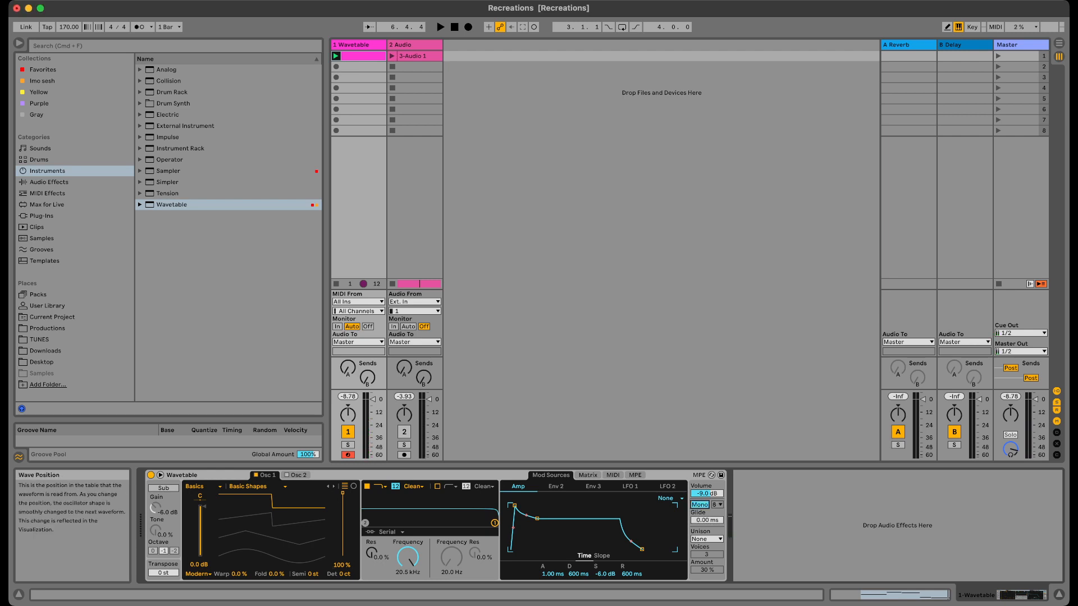
Try the Bit Ring wavetable from the Complex category in oscillator 1, with the wave position at 52%, and play the clip.
{"action": "left_click", "coordinate": [203, 487]}
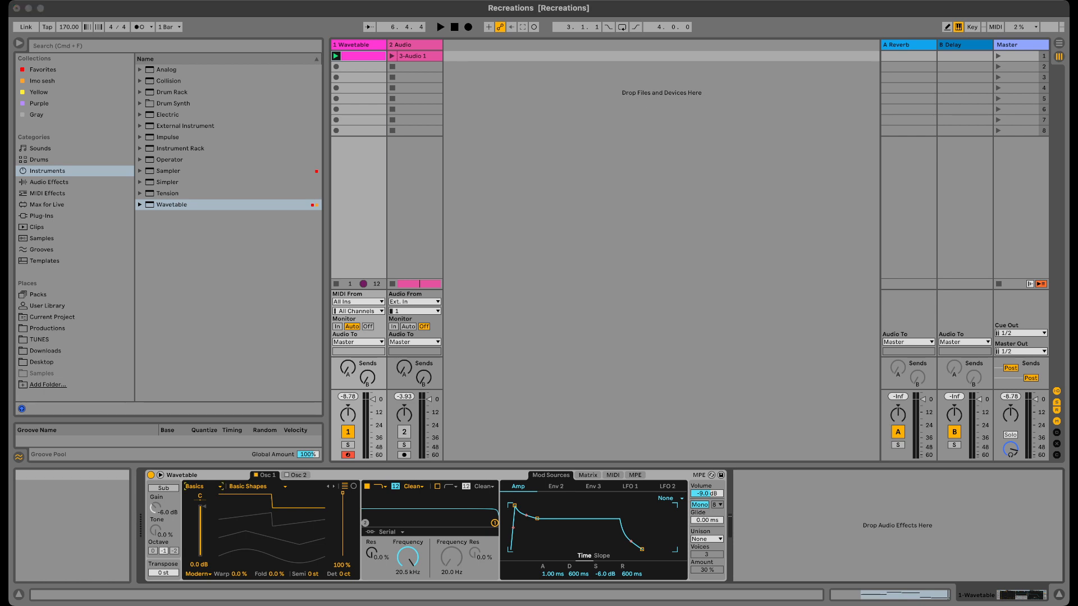
{"action": "left_click", "coordinate": [202, 509]}
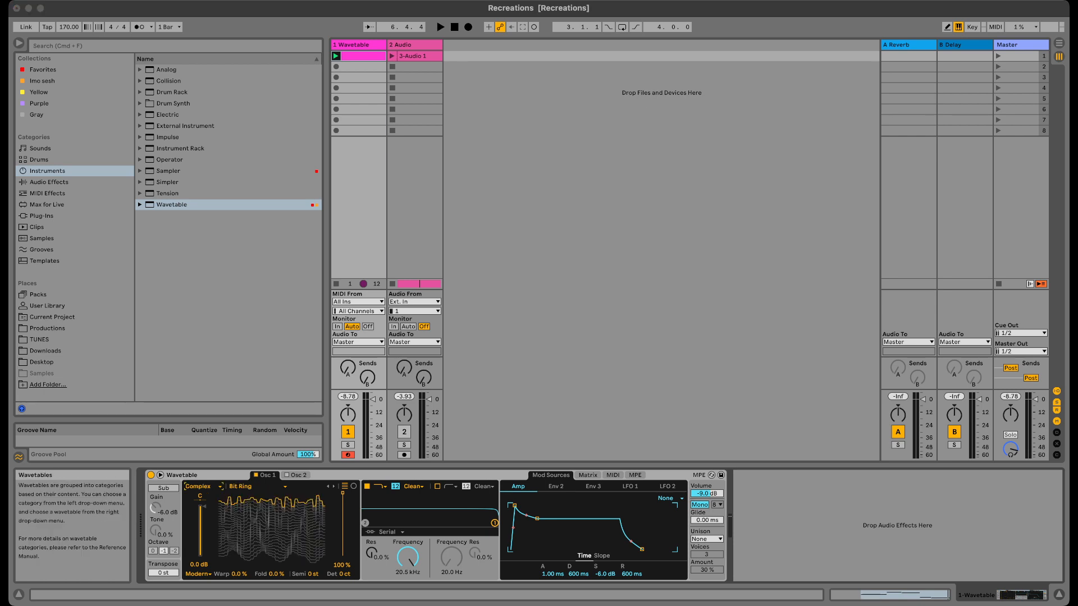
{"action": "left_click", "coordinate": [258, 487]}
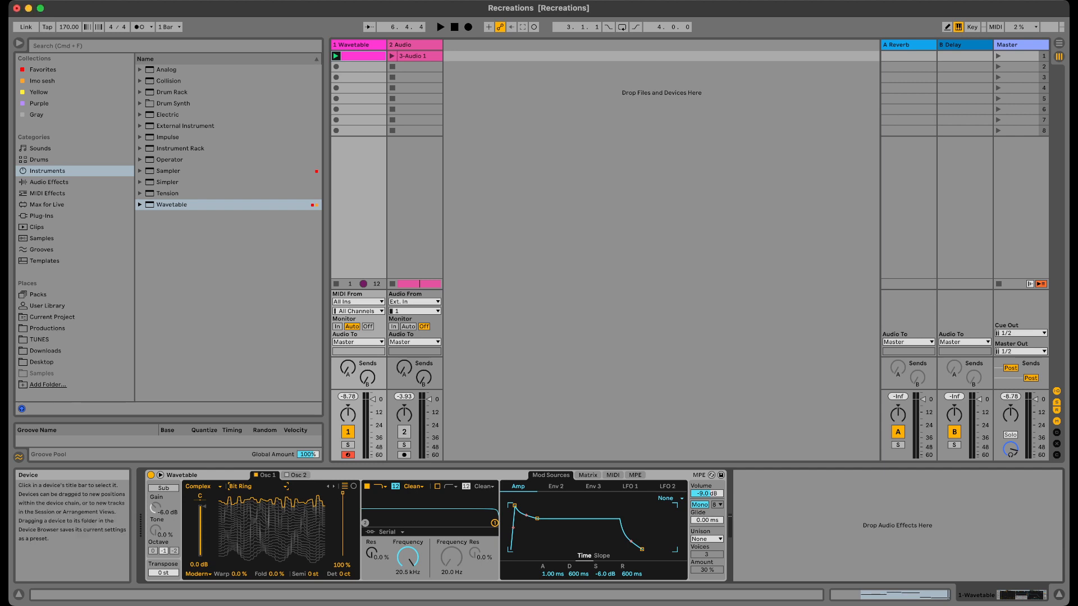
{"action": "key", "text": "space"}
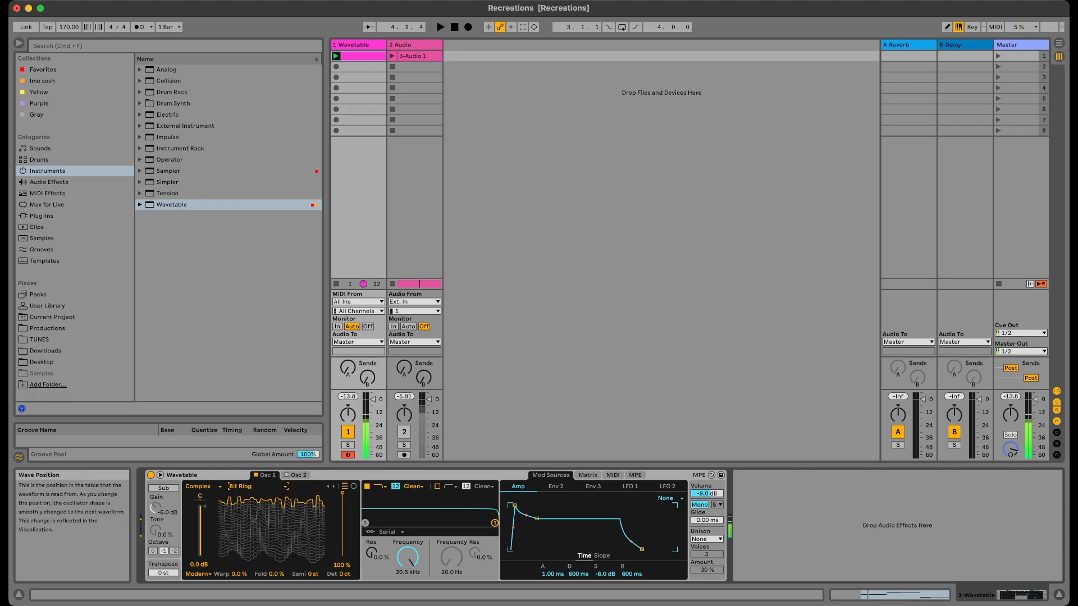
{"action": "left_click_drag", "start_coordinate": [343, 492], "coordinate": [342, 524]}
{"action": "key", "text": "space"}
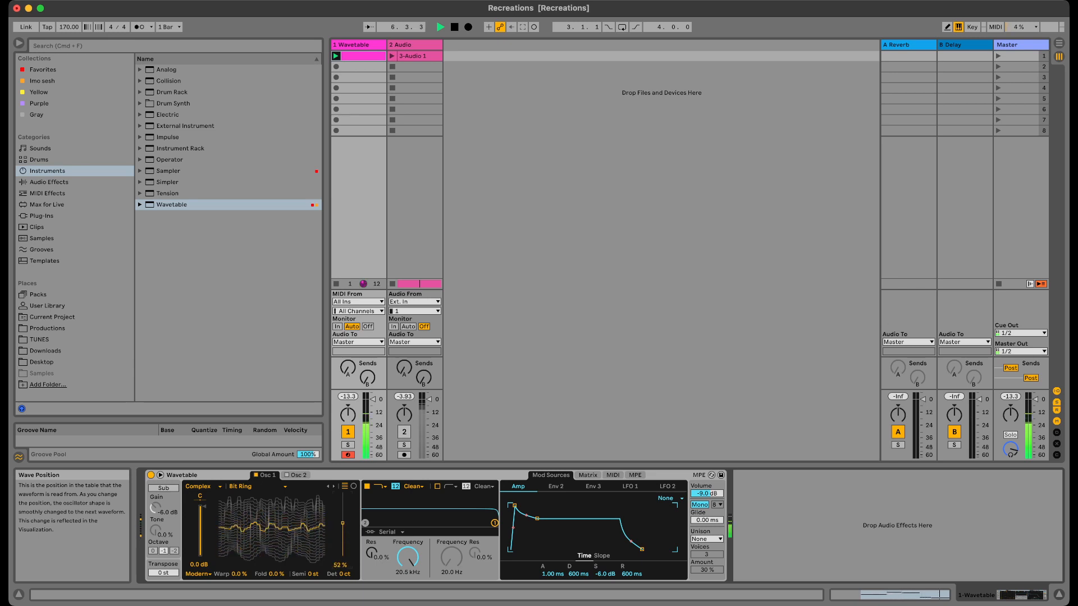
Switch oscillator 1 to the Formant category with the AEIOU wavetable and audition it while adjusting the wave position.
{"action": "left_click", "coordinate": [203, 487]}
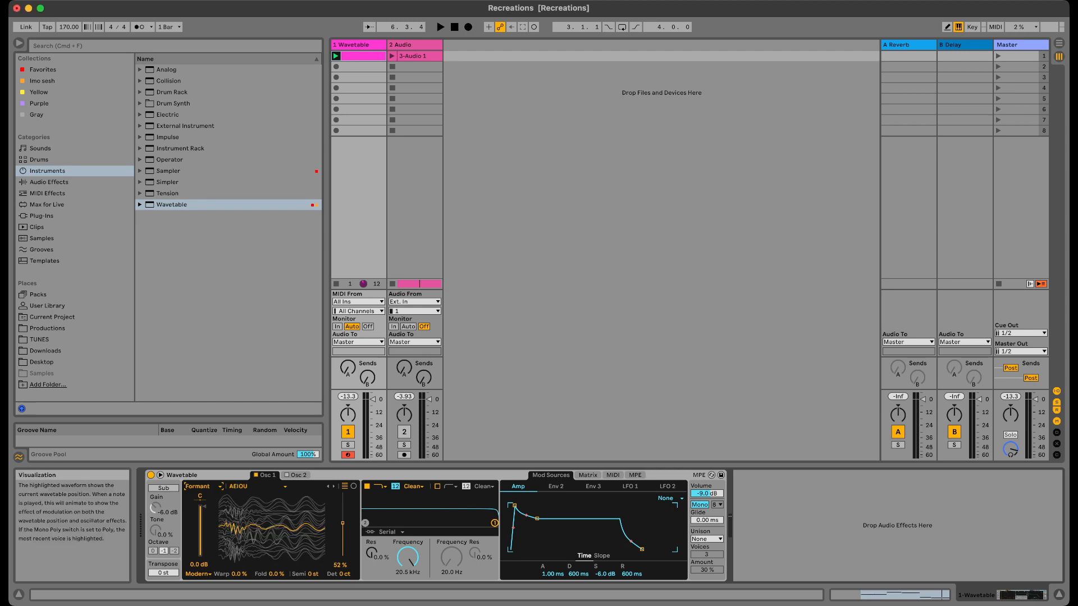
{"action": "key", "text": "space"}
{"action": "mouse_move", "coordinate": [342, 524]}
{"action": "left_mouse_down"}
{"action": "mouse_move", "coordinate": [343, 504]}
{"action": "mouse_move", "coordinate": [343, 550]}
{"action": "mouse_move", "coordinate": [342, 526]}
{"action": "left_mouse_up"}
{"action": "key", "text": "space"}
Try the AhOhOoh wavetable in oscillator 1 with the wave position at 44%.
{"action": "left_click", "coordinate": [257, 486]}
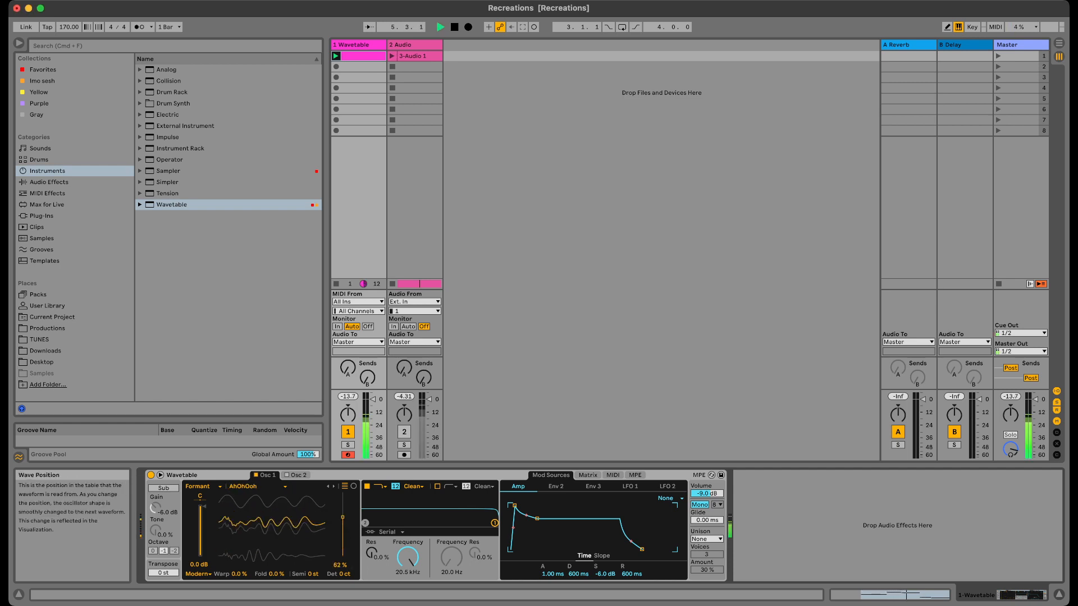
{"action": "left_click_drag", "start_coordinate": [343, 517], "coordinate": [342, 556]}
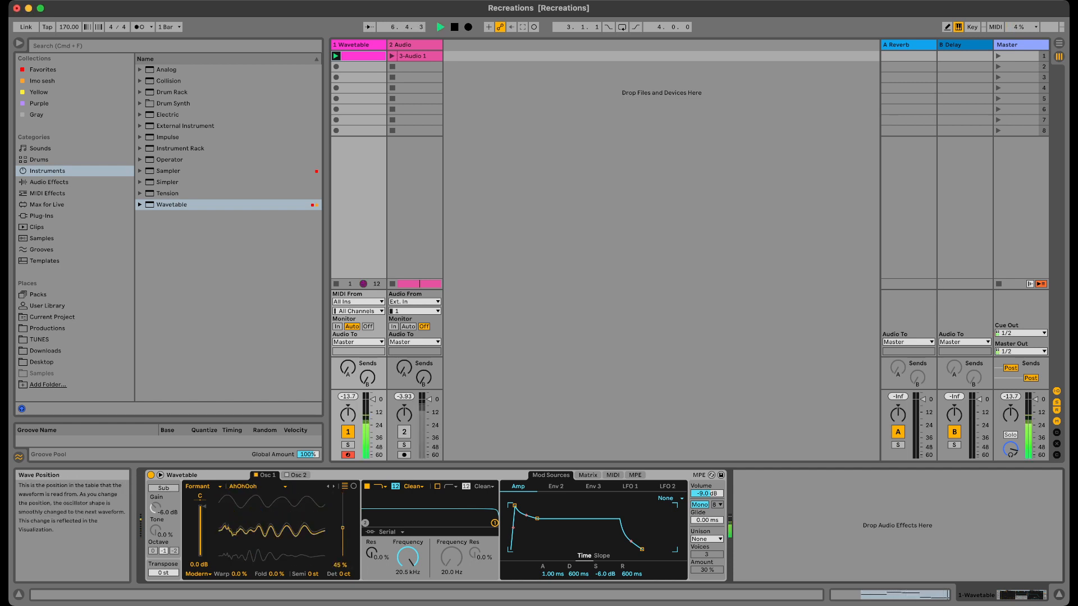
{"action": "left_click_drag", "start_coordinate": [342, 528], "coordinate": [342, 528]}
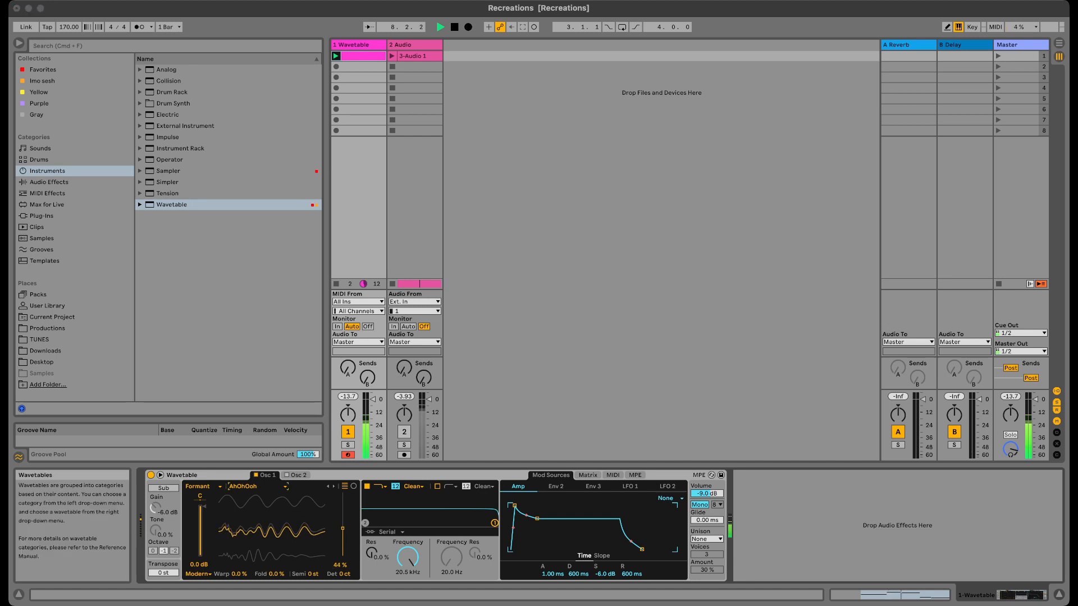
Load the VOSM wavetable in oscillator 1 and set its wave position to 49%.
{"action": "left_click", "coordinate": [252, 387]}
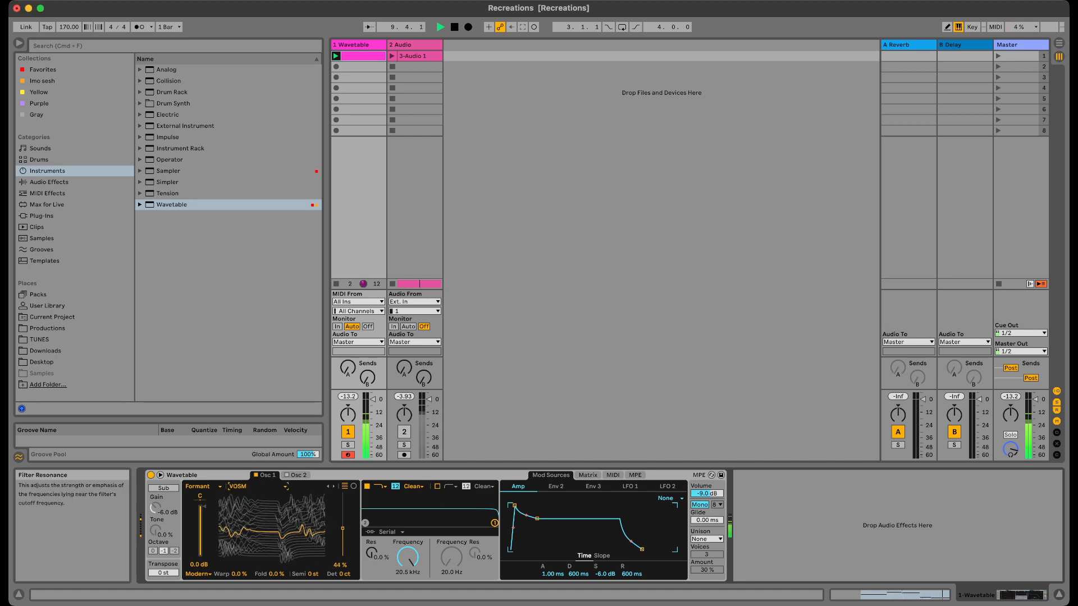
{"action": "mouse_move", "coordinate": [343, 528]}
{"action": "left_mouse_down"}
{"action": "mouse_move", "coordinate": [342, 517]}
{"action": "mouse_move", "coordinate": [343, 546]}
{"action": "mouse_move", "coordinate": [342, 518]}
{"action": "left_mouse_up"}
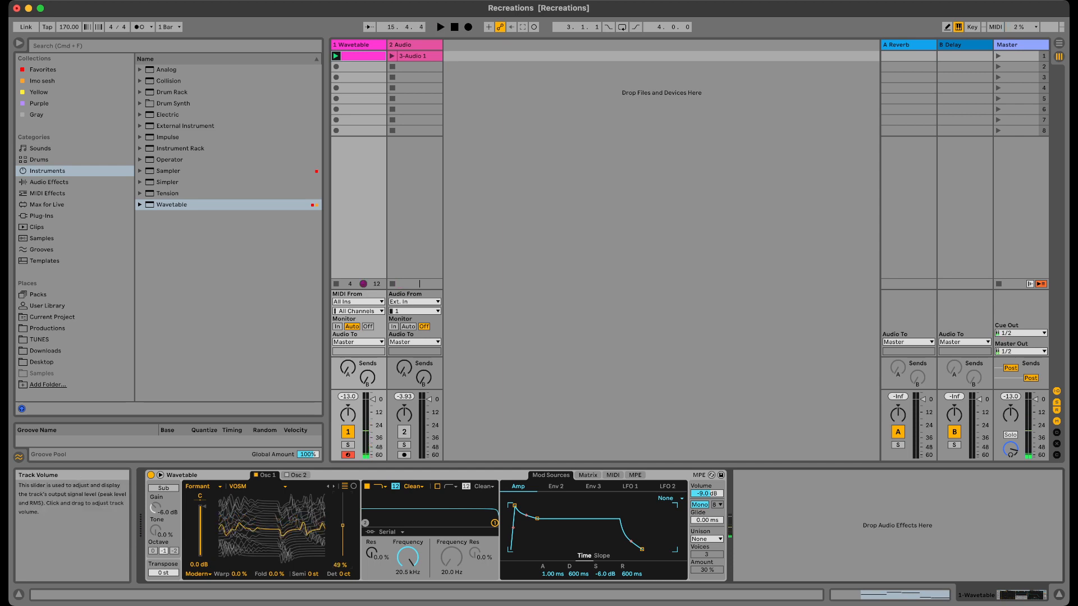
Deactivate the Wavetable track, play the 3-Audio 1 clip and open its waveform.
{"action": "left_click", "coordinate": [348, 431]}
{"action": "left_click", "coordinate": [392, 56]}
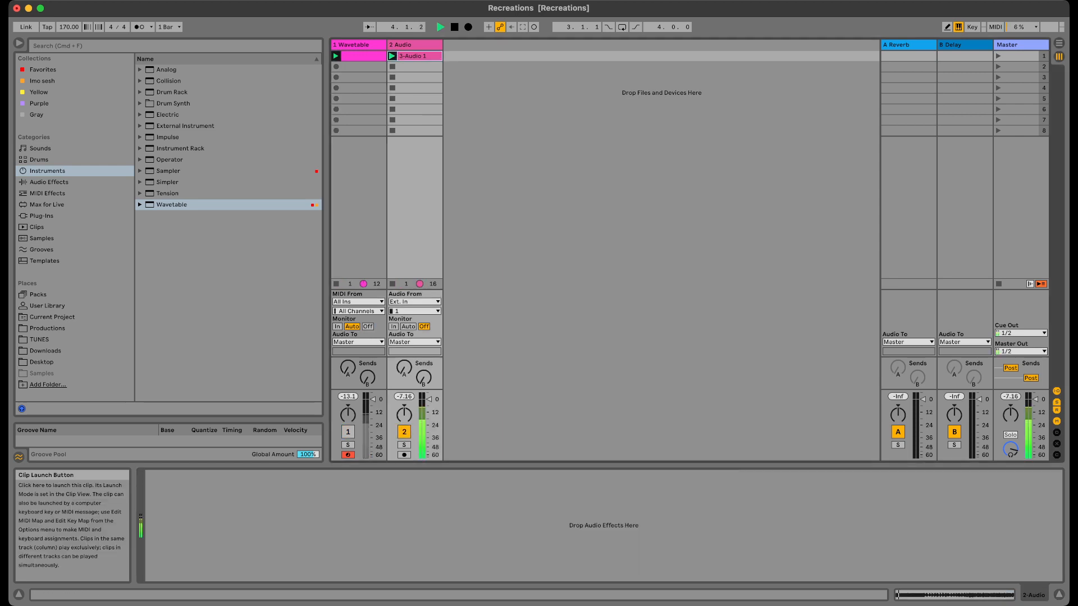
{"action": "double_click", "coordinate": [413, 56]}
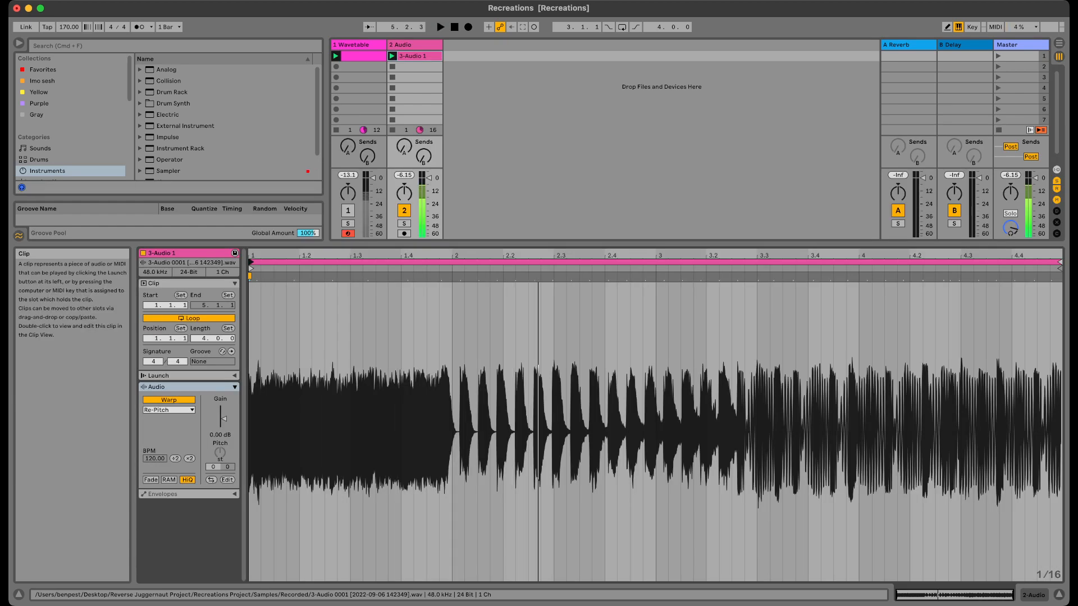
In the Arrangement, return the Audio track to arrangement playback, solo it and play it.
{"action": "key", "text": "Tab"}
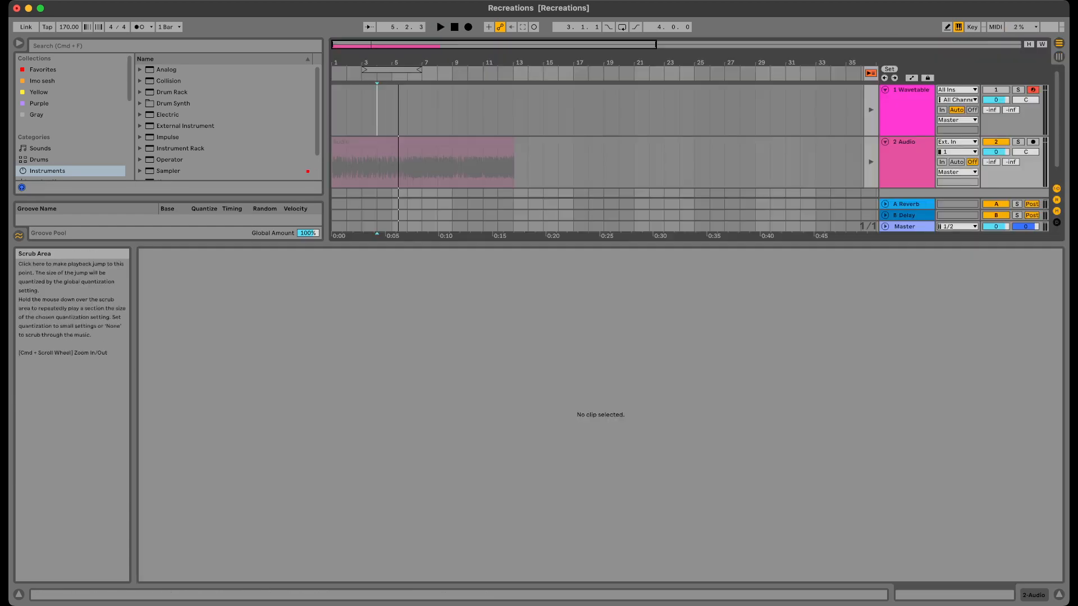
{"action": "left_click", "coordinate": [871, 162]}
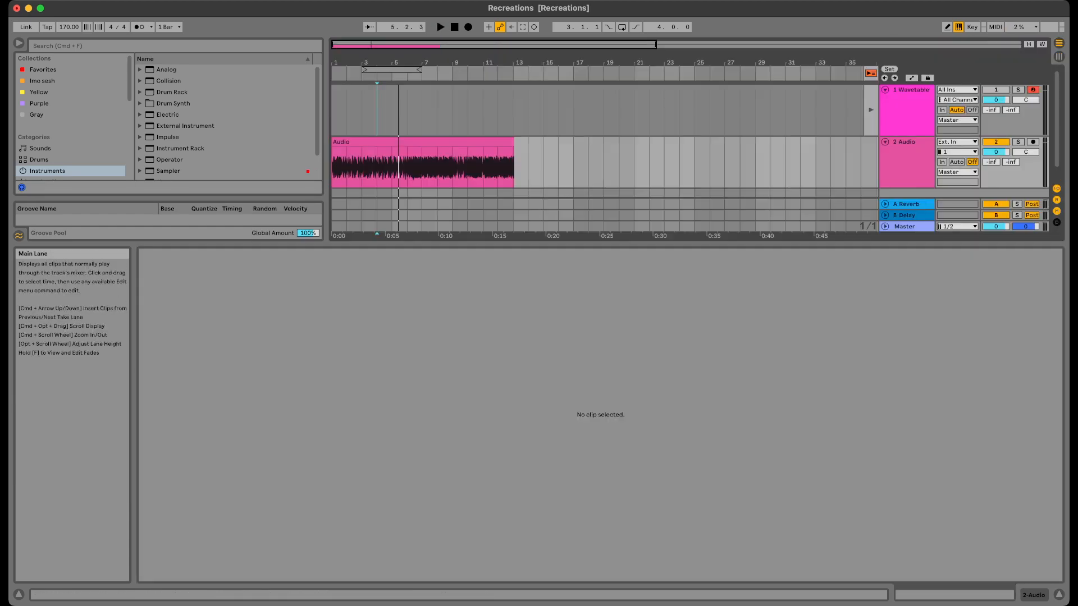
{"action": "left_click", "coordinate": [1018, 143]}
{"action": "key", "text": "space"}
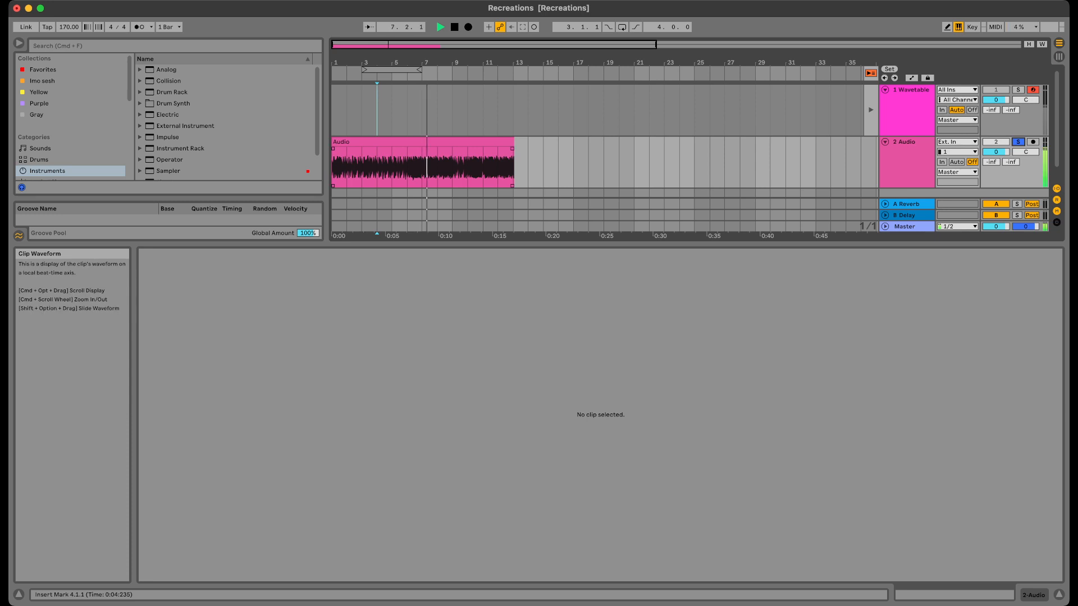
Listen repeatedly to the Audio track's arrangement clip from bar 6.
{"action": "left_click", "coordinate": [407, 167]}
{"action": "key", "text": "space"}
{"action": "key", "text": "space"}
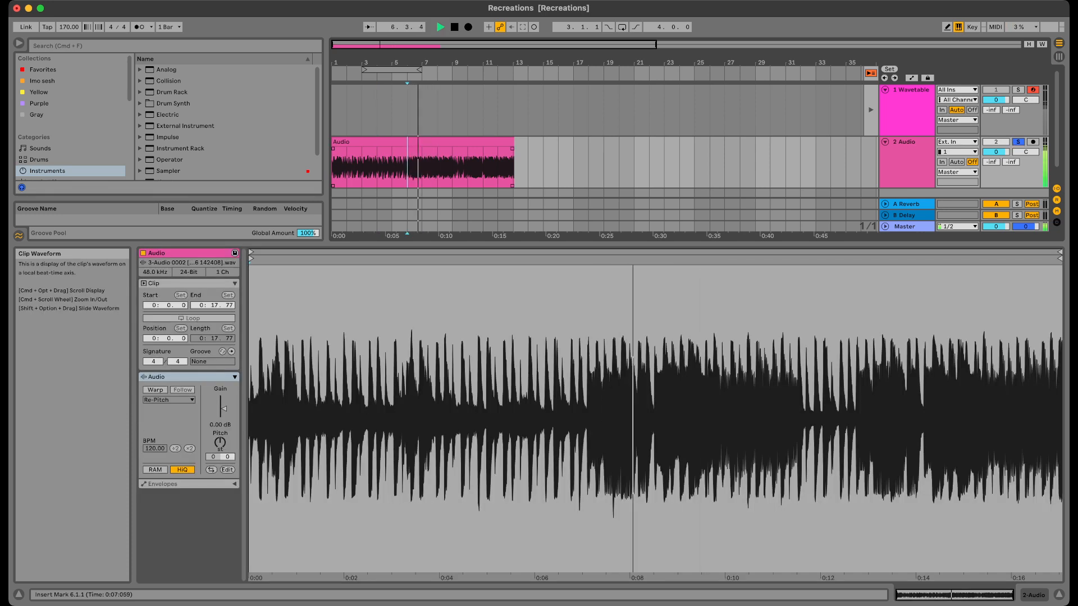
{"action": "key", "text": "space"}
{"action": "key", "text": "space"}
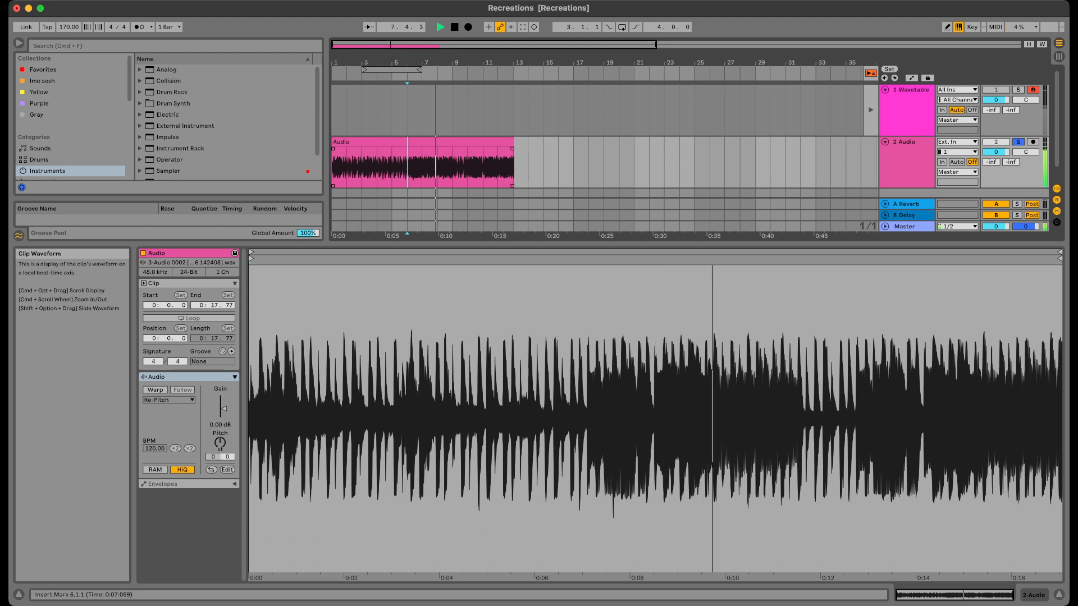
{"action": "key", "text": "space"}
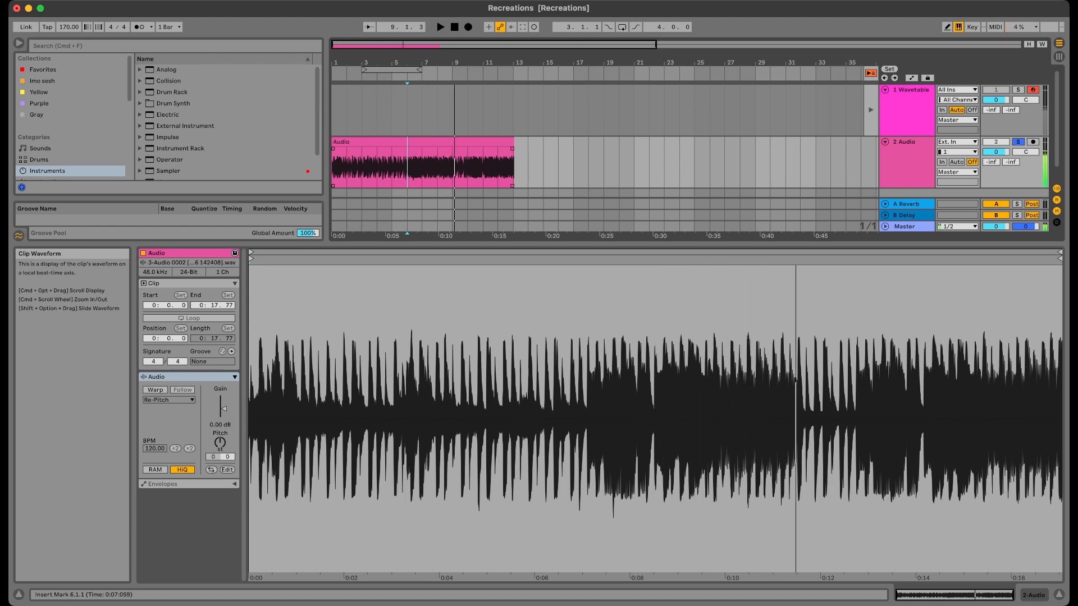
{"action": "key", "text": "space"}
{"action": "key", "text": "space"}
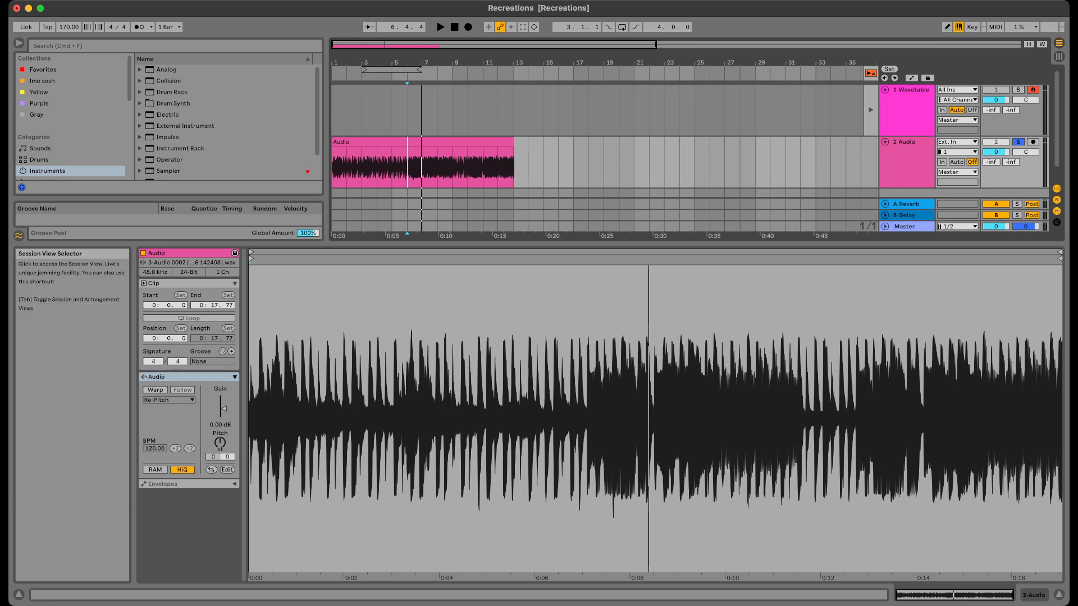
Copy the Audio clip from the Arrangement into the Audio track's first Session slot, replacing 3-Audio 1.
{"action": "left_click", "coordinate": [419, 142]}
{"action": "key", "text": "Tab"}
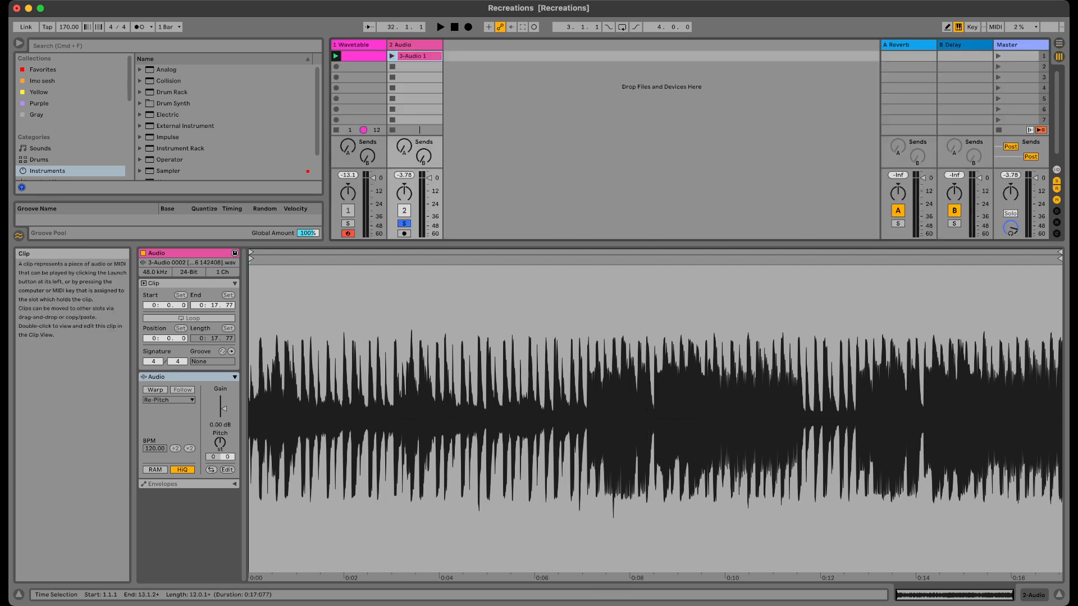
{"action": "left_click_drag", "start_coordinate": [419, 142], "coordinate": [418, 56]}
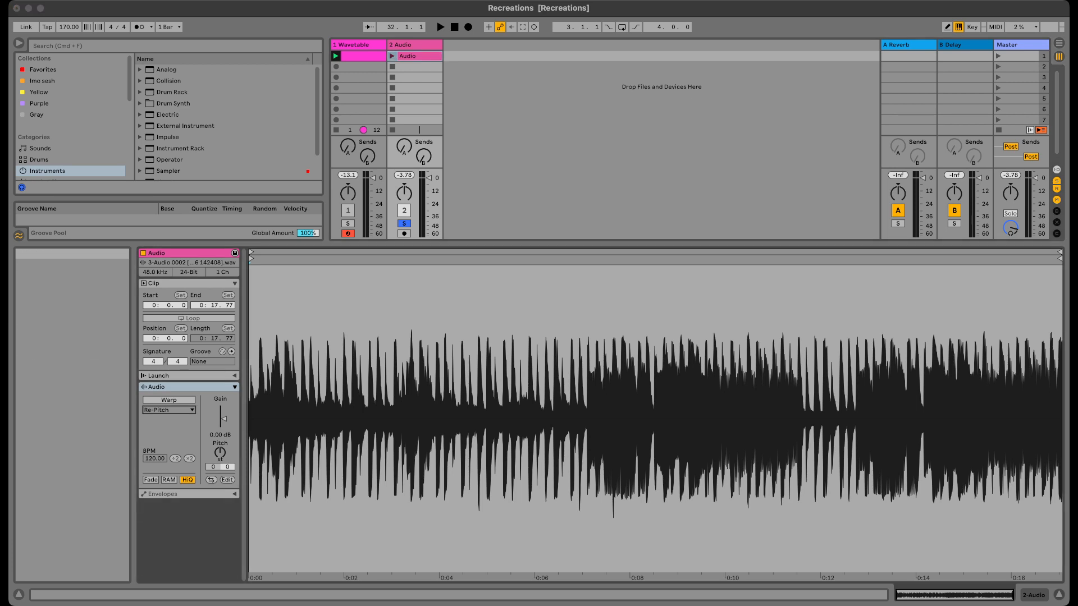
Set the Audio clip's start to 0:7.92 and play it from there.
{"action": "mouse_move", "coordinate": [251, 259]}
{"action": "left_mouse_down"}
{"action": "mouse_move", "coordinate": [602, 258]}
{"action": "mouse_move", "coordinate": [588, 258]}
{"action": "left_mouse_up"}
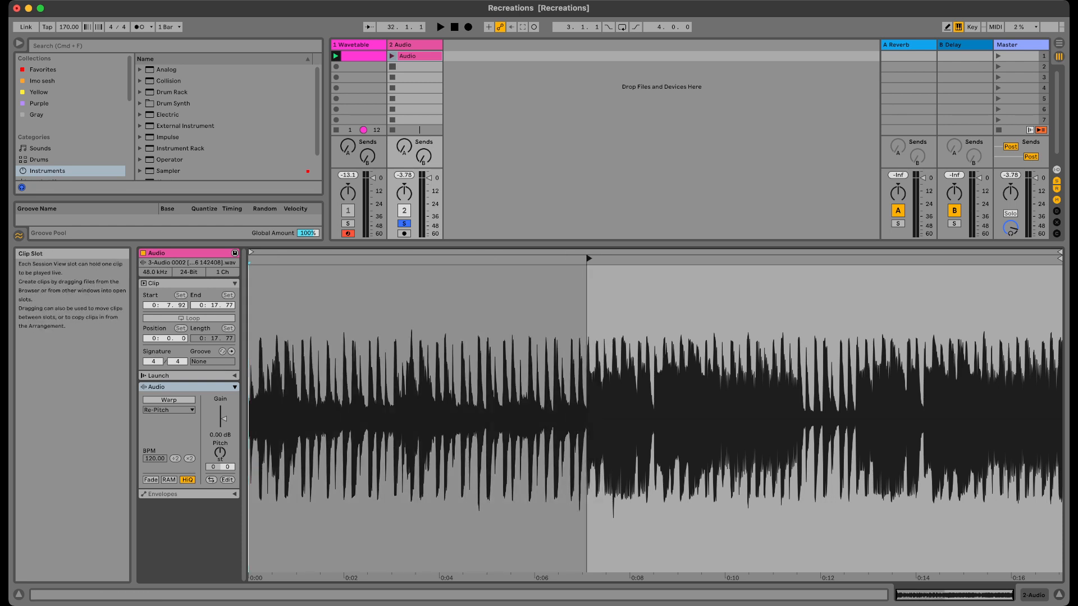
{"action": "left_click", "coordinate": [392, 57]}
{"action": "key", "text": "space"}
{"action": "key", "text": "space"}
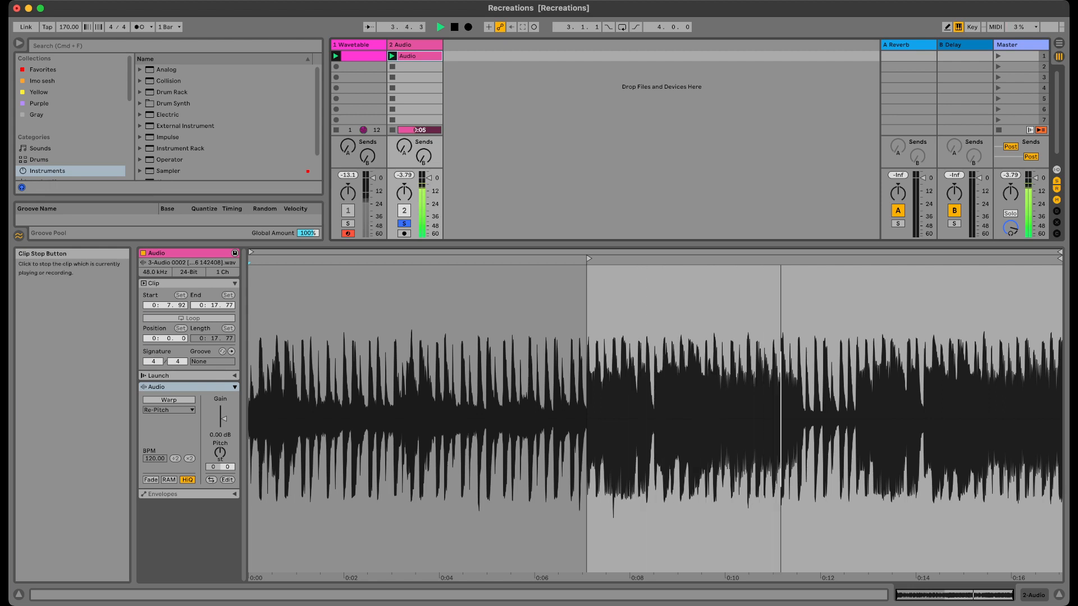
Stop playback, turn off solo on the Audio track, deactivate it, and play the set with only the Wavetable bass audible.
{"action": "key", "text": "space"}
{"action": "left_click", "coordinate": [404, 224]}
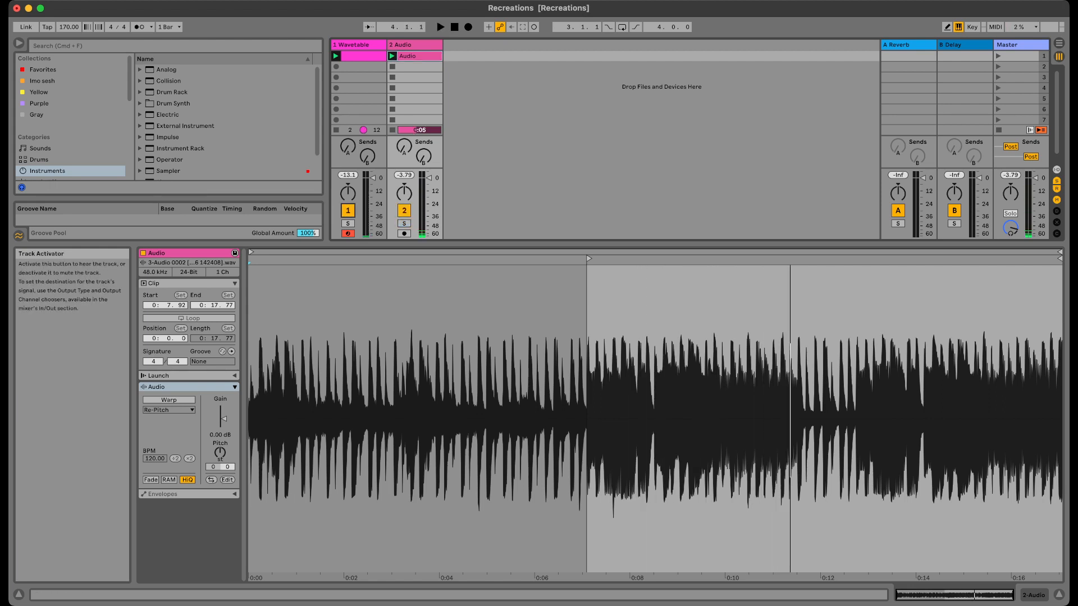
{"action": "left_click", "coordinate": [404, 211]}
{"action": "key", "text": "space"}
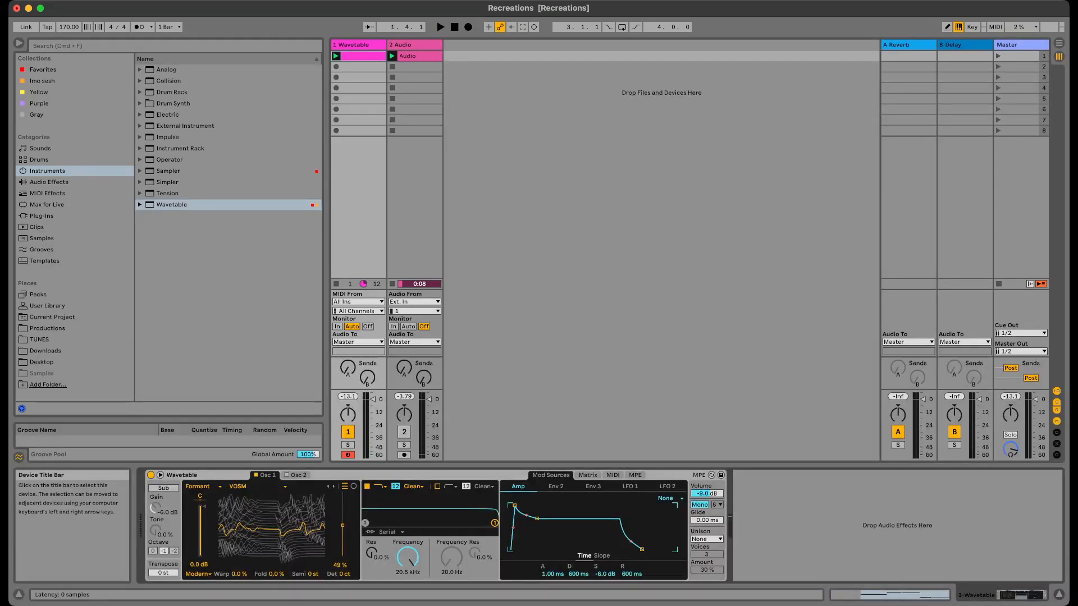
Expand Wavetable's modulation view and set LFO 1's modulation of Osc 1 Pos to 14 while auditioning the bass.
{"action": "left_click", "coordinate": [161, 476]}
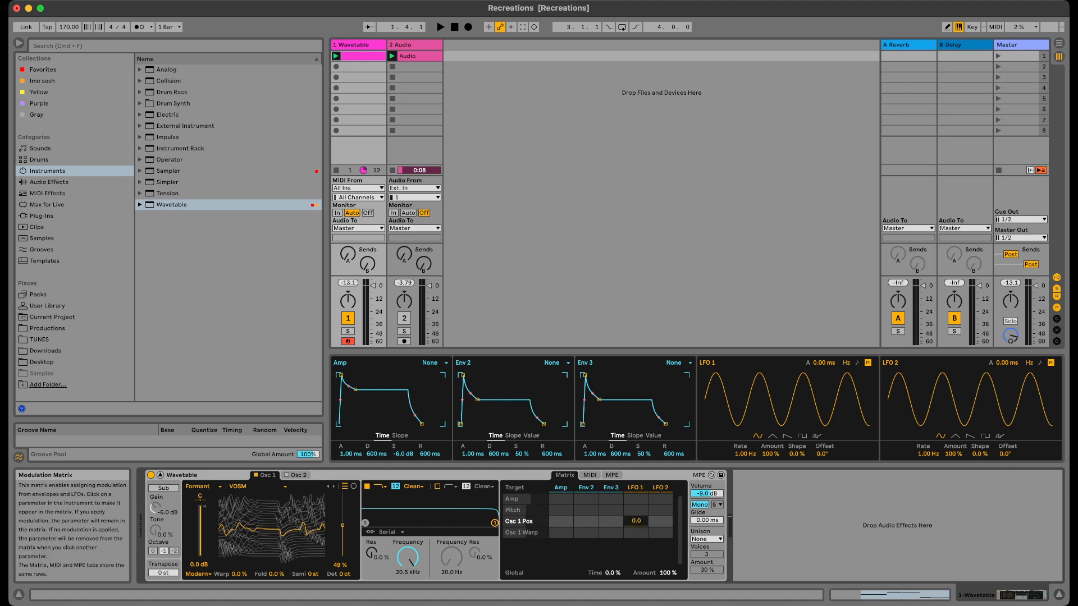
{"action": "key", "text": "space"}
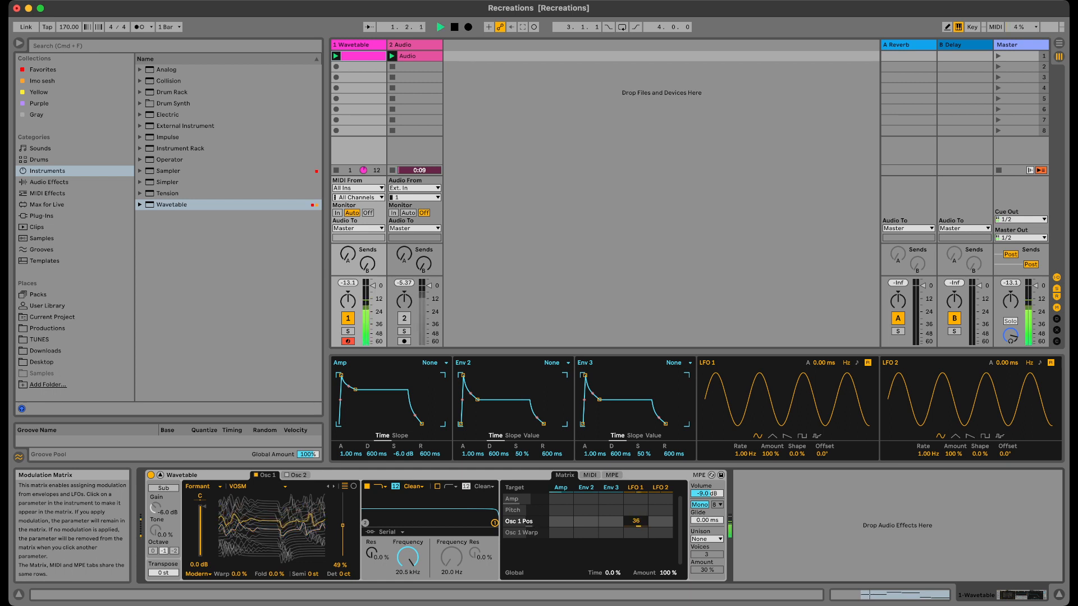
{"action": "key", "text": "space"}
{"action": "left_click_drag", "start_coordinate": [635, 521], "coordinate": [635, 525]}
{"action": "key", "text": "space"}
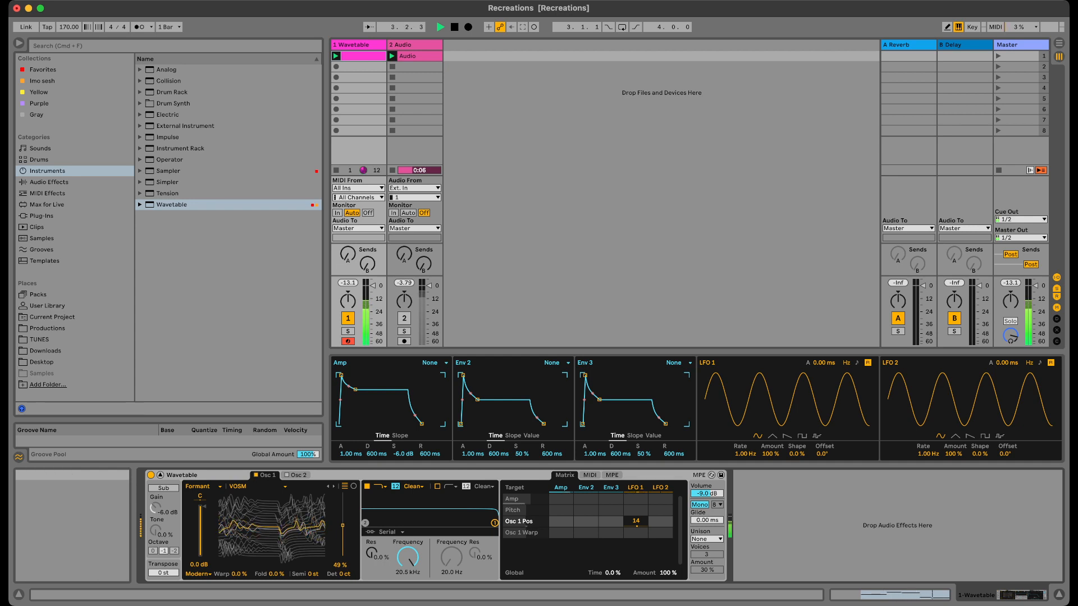
{"action": "key", "text": "space"}
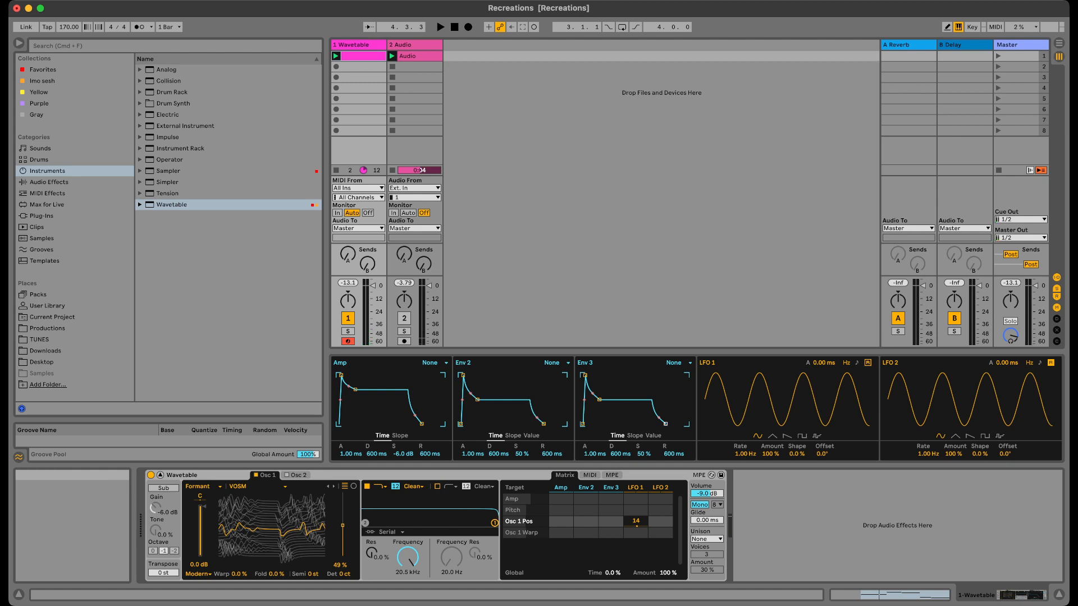
Sync LFO 1 to the song tempo at a rate of 3/4 and listen to the bass.
{"action": "left_click", "coordinate": [857, 363]}
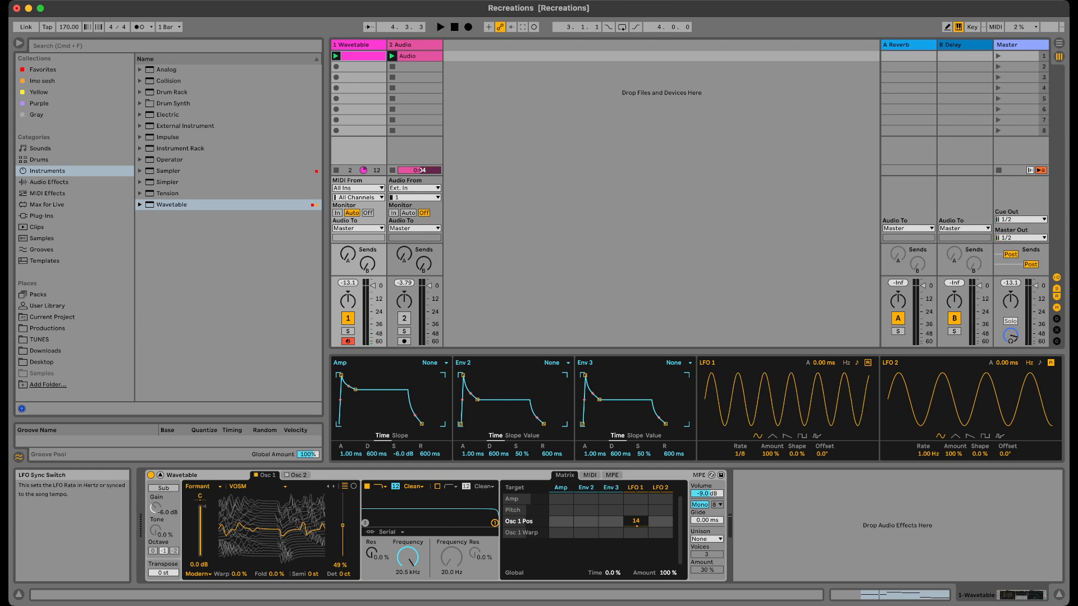
{"action": "left_click", "coordinate": [741, 453]}
{"action": "mouse_move", "coordinate": [741, 454]}
{"action": "left_mouse_down"}
{"action": "mouse_move", "coordinate": [741, 486]}
{"action": "mouse_move", "coordinate": [741, 436]}
{"action": "left_mouse_up"}
{"action": "key", "text": "space"}
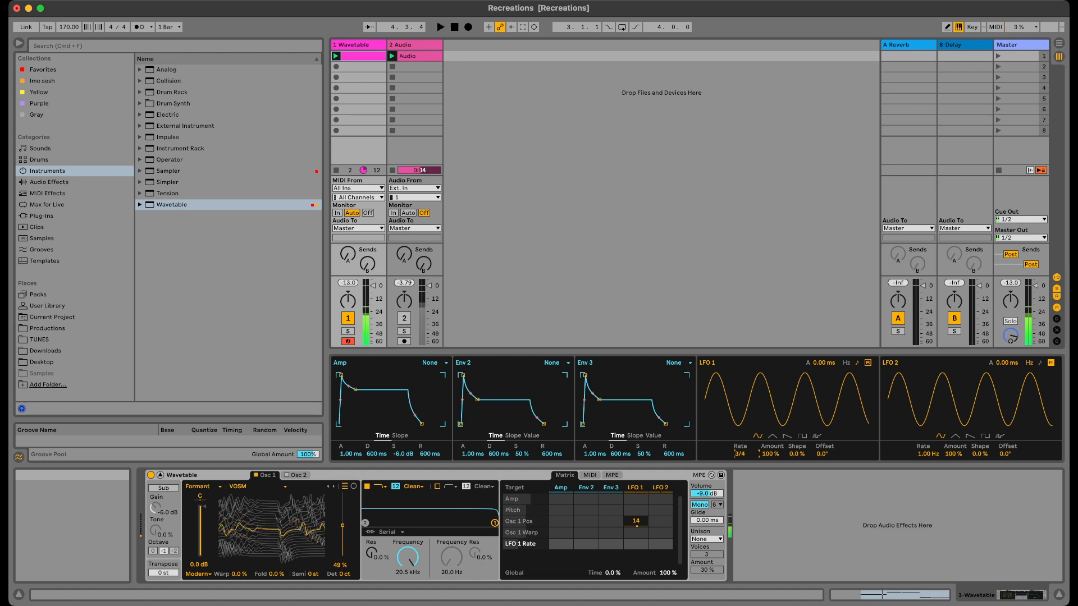
{"action": "key", "text": "space"}
{"action": "key", "text": "space"}
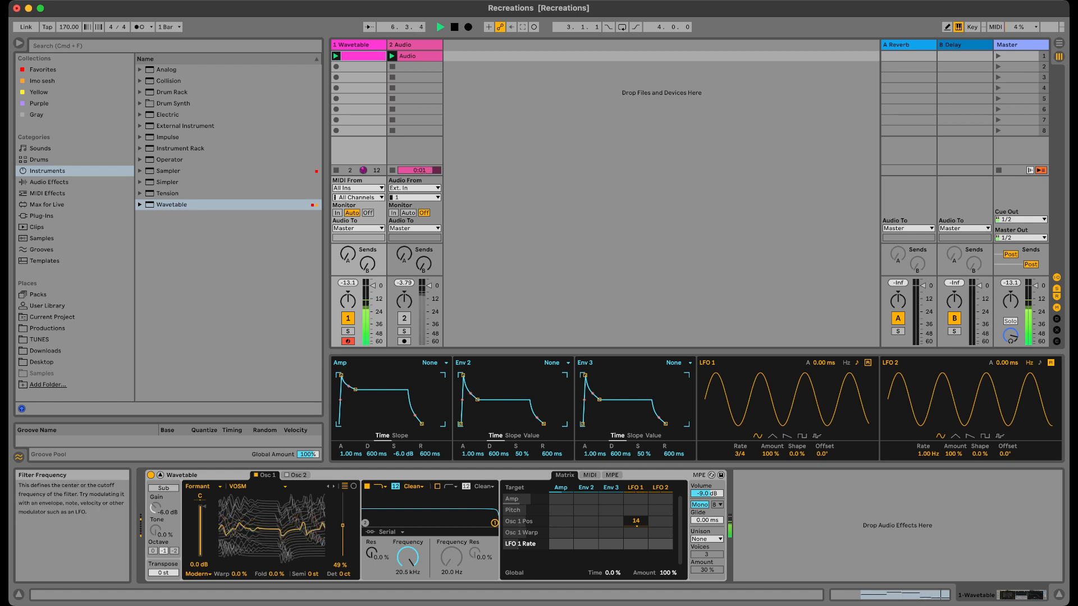
Try adjusting the Filter 1 frequency while the bass plays.
{"action": "mouse_move", "coordinate": [408, 557]}
{"action": "left_mouse_down"}
{"action": "mouse_move", "coordinate": [407, 590]}
{"action": "mouse_move", "coordinate": [407, 553]}
{"action": "left_mouse_up"}
{"action": "key", "text": "space"}
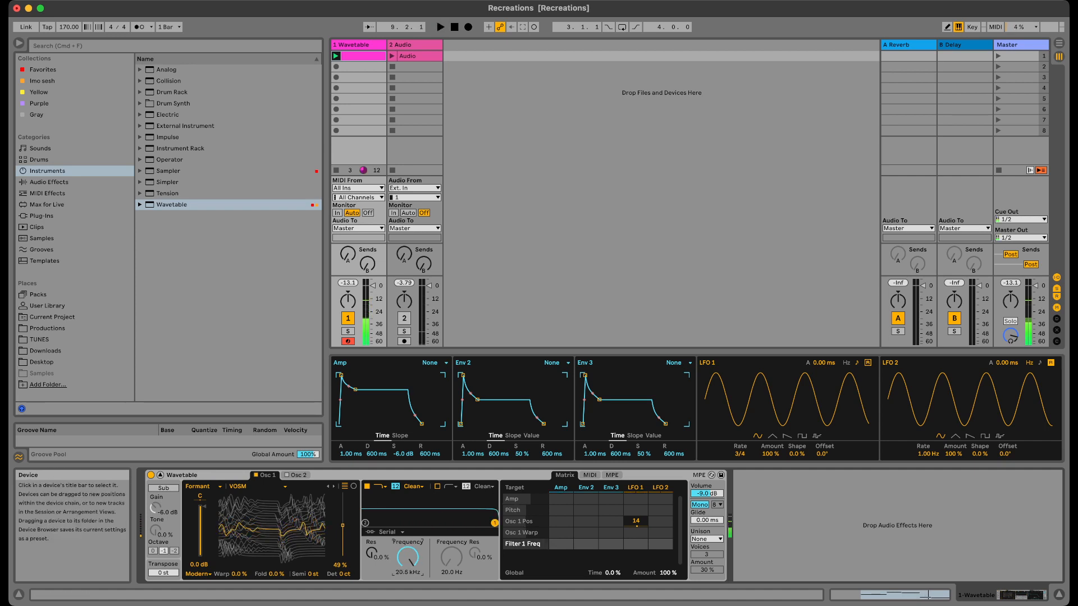
{"action": "key", "text": "space"}
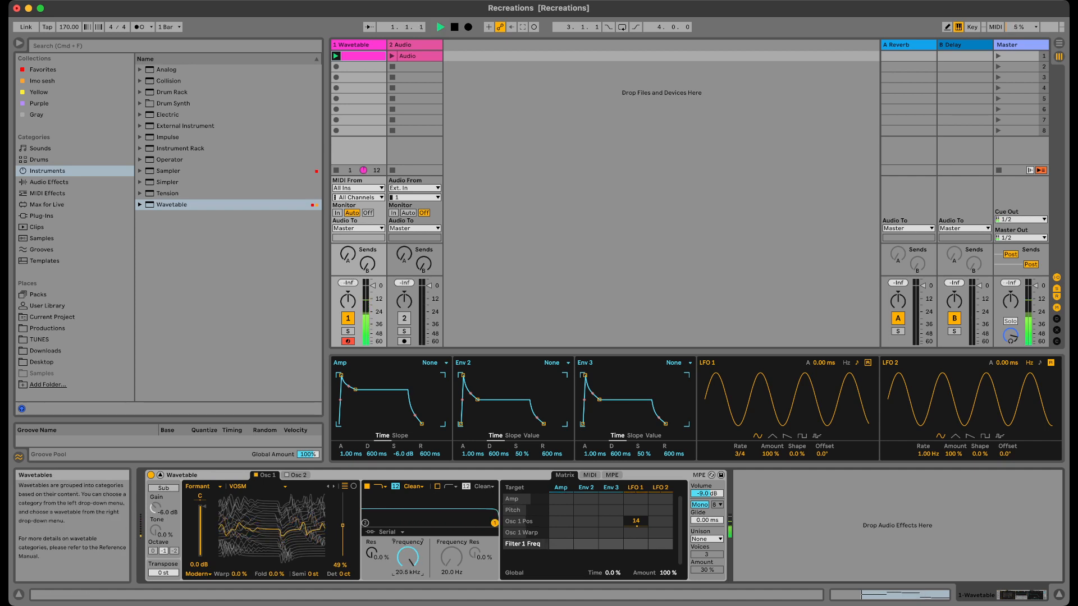
{"action": "key", "text": "space"}
Change Osc 1's Formant wavetable to AEIOU and listen to the bass.
{"action": "left_click", "coordinate": [258, 487]}
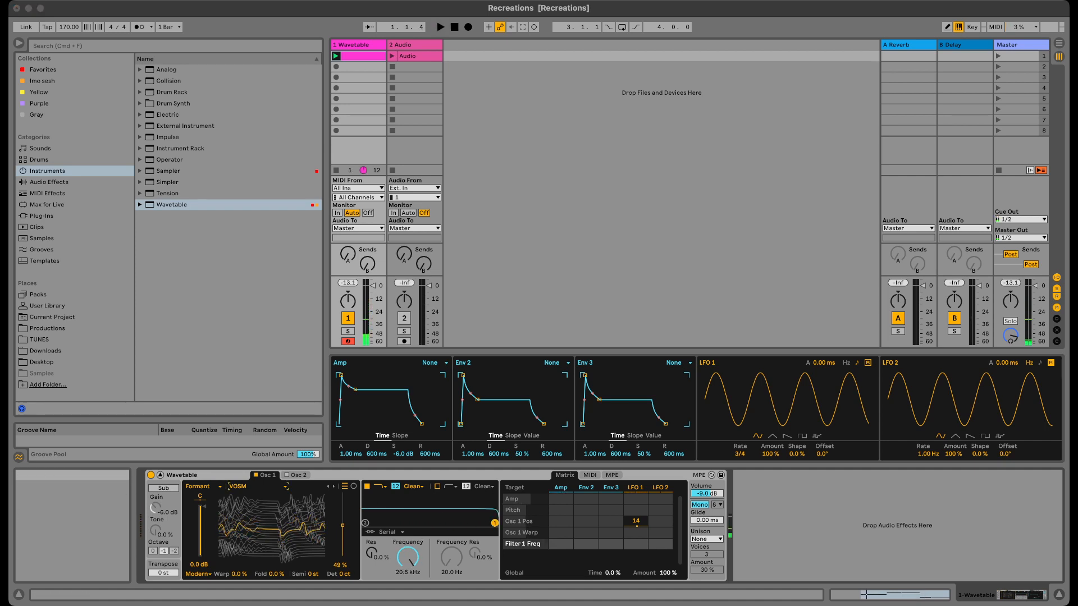
{"action": "left_click", "coordinate": [247, 381]}
{"action": "key", "text": "space"}
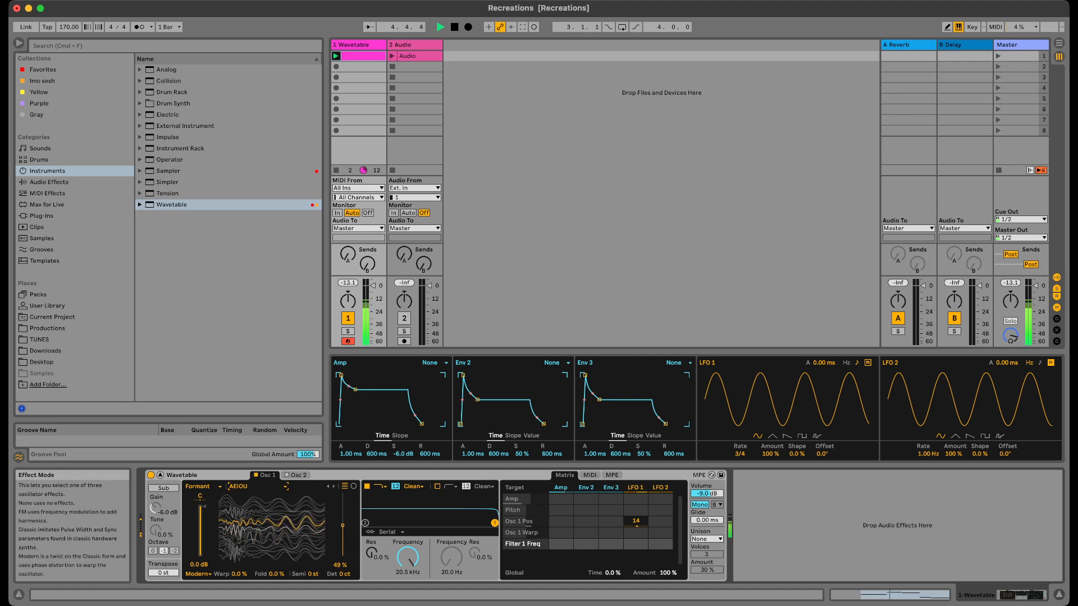
{"action": "key", "text": "space"}
Keep Osc 1's effect mode on Modern, set Warp to -3.1 %, and try out the Fold amount during playback.
{"action": "left_click", "coordinate": [198, 575]}
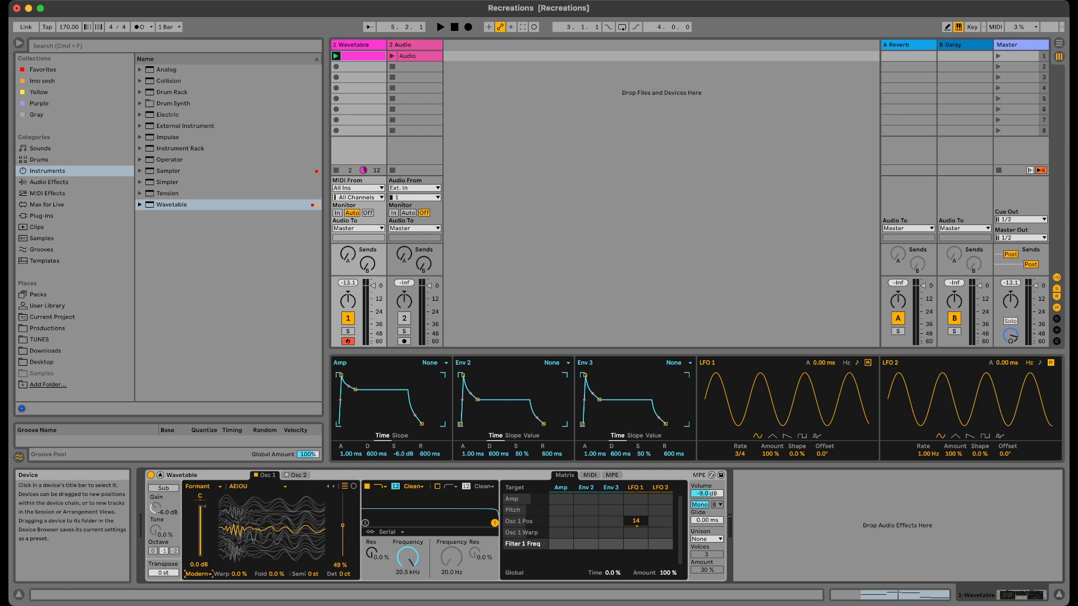
{"action": "key", "text": "space"}
{"action": "mouse_move", "coordinate": [236, 574]}
{"action": "left_mouse_down"}
{"action": "mouse_move", "coordinate": [236, 541]}
{"action": "mouse_move", "coordinate": [236, 584]}
{"action": "mouse_move", "coordinate": [236, 568]}
{"action": "left_mouse_up"}
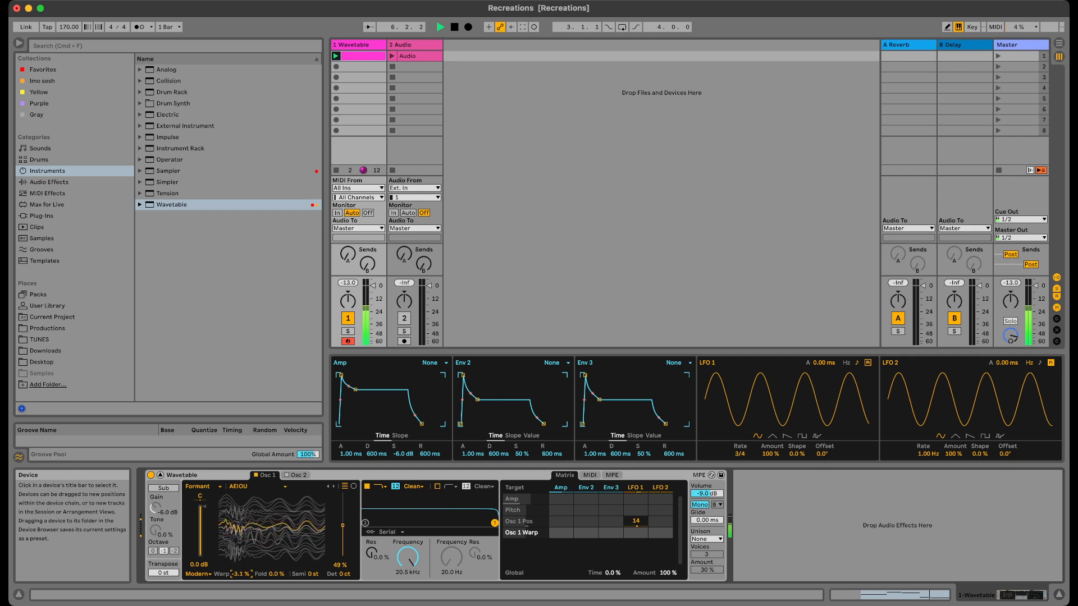
{"action": "mouse_move", "coordinate": [276, 575]}
{"action": "left_mouse_down"}
{"action": "mouse_move", "coordinate": [277, 566]}
{"action": "mouse_move", "coordinate": [276, 580]}
{"action": "left_mouse_up"}
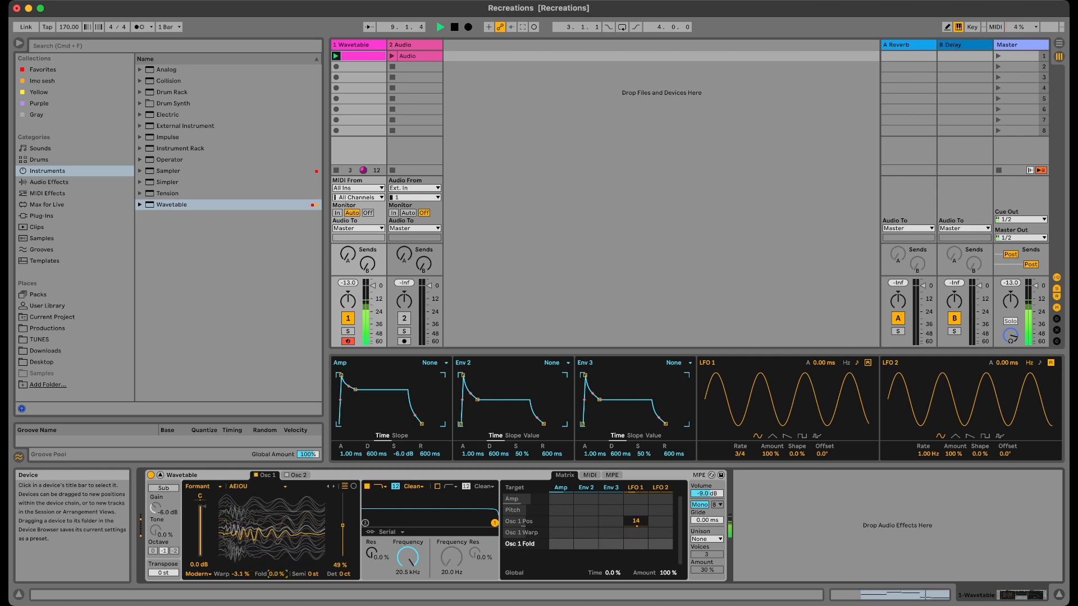
Switch Osc 1's effect mode to Fm and set its Amt to 3.1 % while trying out the Tune amount.
{"action": "left_click", "coordinate": [199, 574]}
{"action": "left_click", "coordinate": [199, 551]}
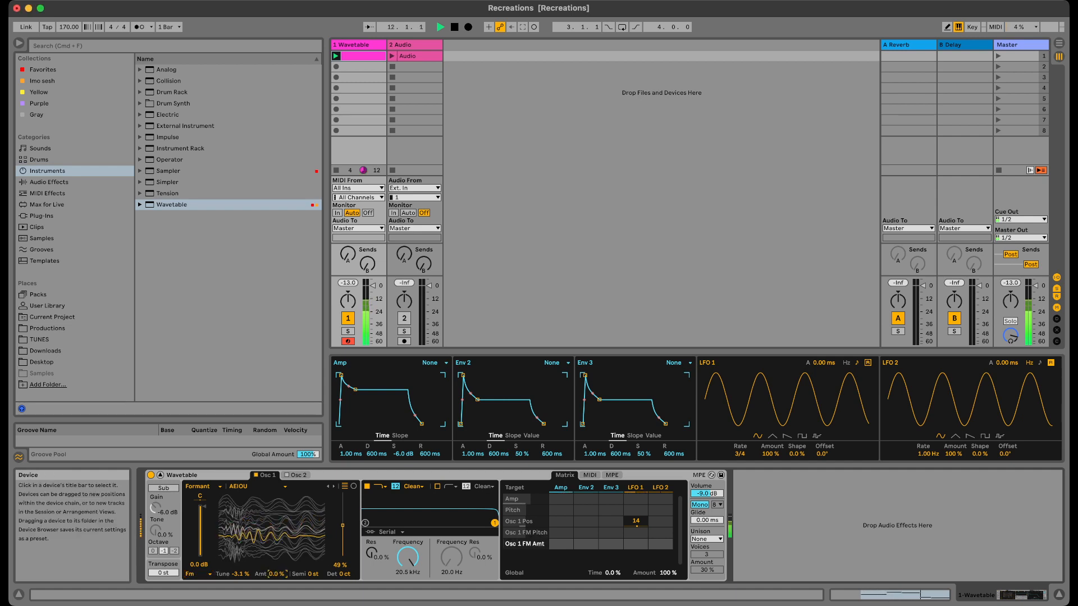
{"action": "left_click_drag", "start_coordinate": [276, 574], "coordinate": [239, 604]}
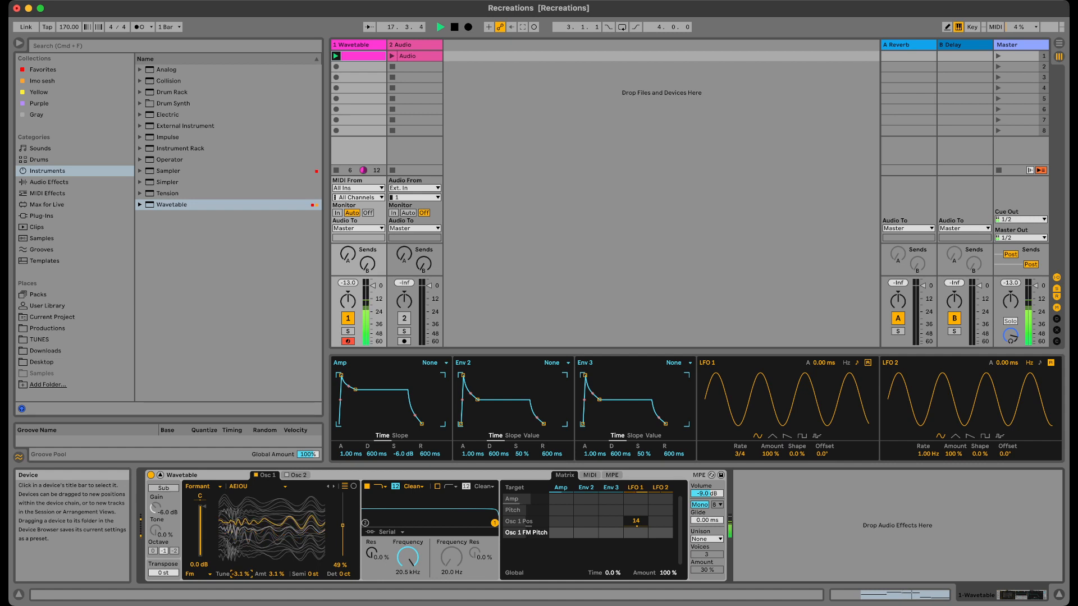
{"action": "key", "text": "space"}
Switch Osc 1's effect mode to Classic and set PW to 4.7 % and Sync to 1.6 %.
{"action": "left_click", "coordinate": [198, 574]}
{"action": "left_click", "coordinate": [198, 586]}
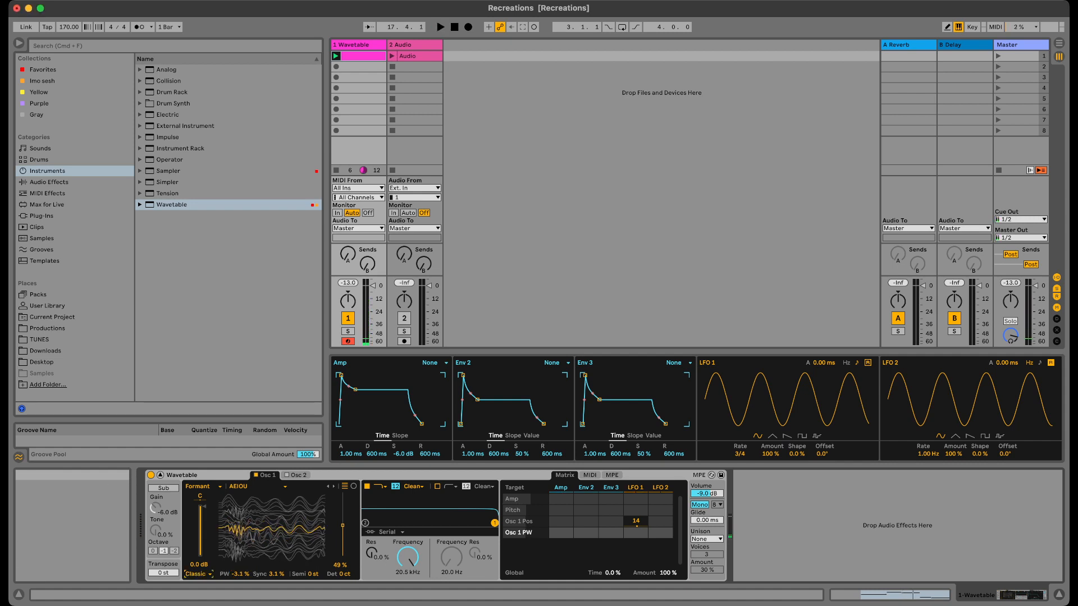
{"action": "key", "text": "space"}
{"action": "left_click_drag", "start_coordinate": [275, 574], "coordinate": [238, 572]}
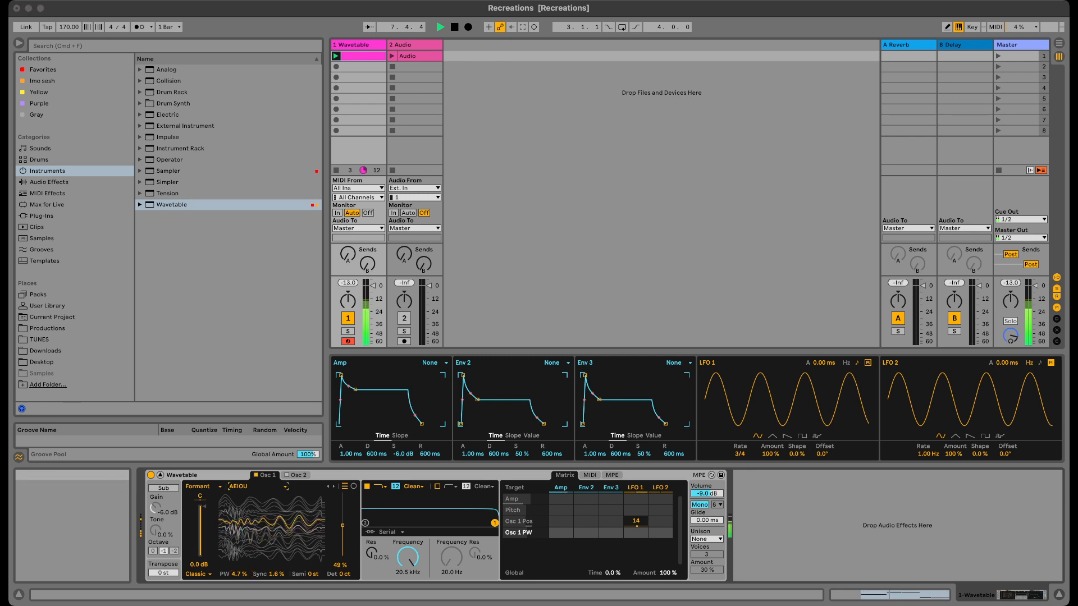
{"action": "key", "text": "Escape"}
Set LFO 1's modulation of Osc 1 PW to -14 and Osc 1's Sync to 3.1 % during playback.
{"action": "key", "text": "space"}
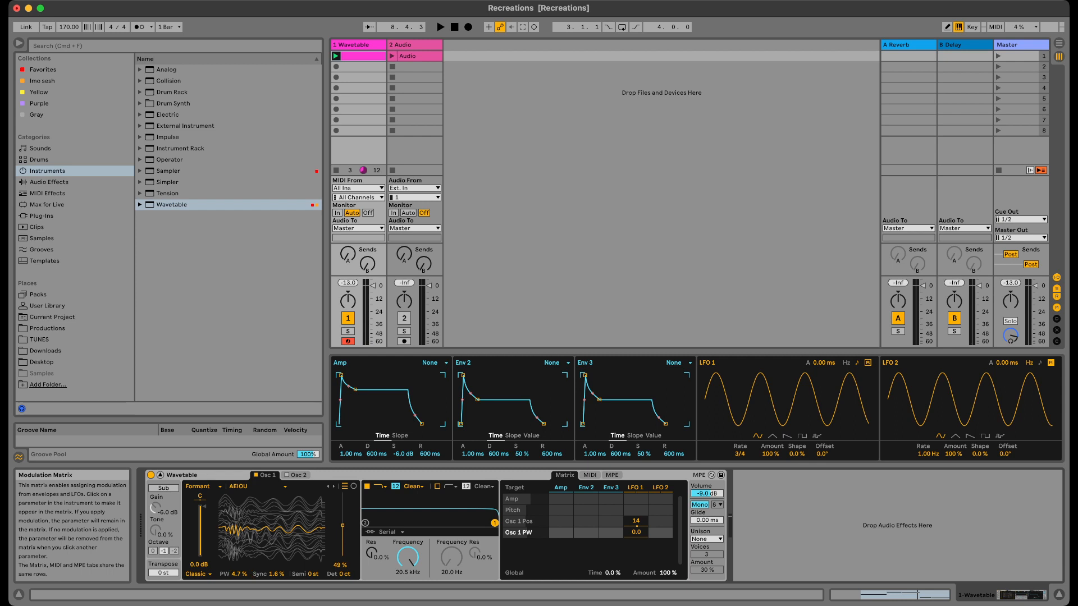
{"action": "key", "text": "space"}
{"action": "mouse_move", "coordinate": [636, 532]}
{"action": "left_mouse_down"}
{"action": "mouse_move", "coordinate": [636, 523]}
{"action": "mouse_move", "coordinate": [636, 562]}
{"action": "mouse_move", "coordinate": [636, 526]}
{"action": "left_mouse_up"}
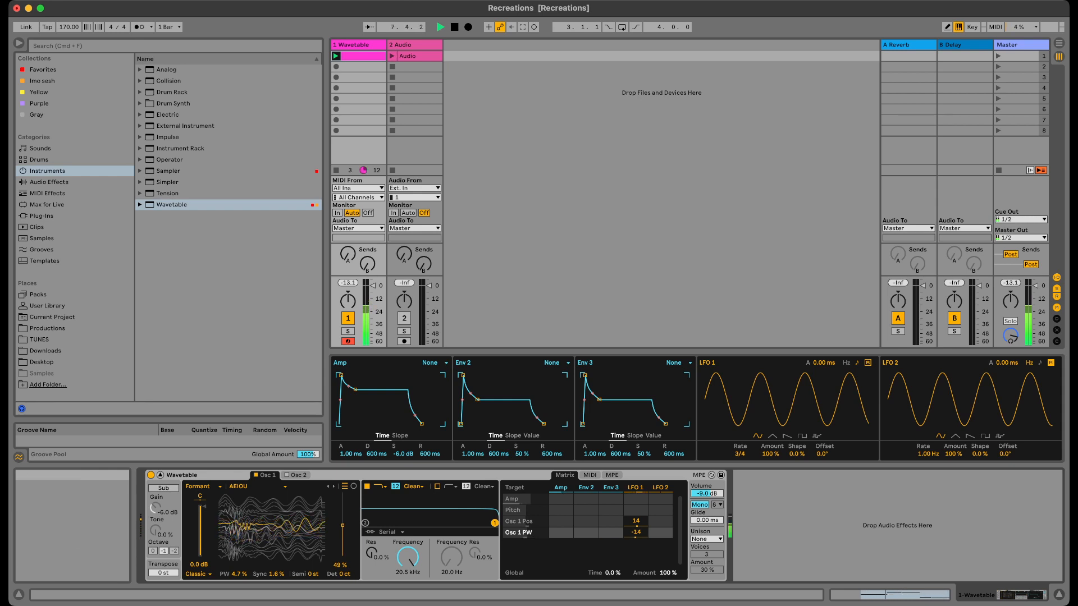
{"action": "mouse_move", "coordinate": [276, 574]}
{"action": "left_mouse_down"}
{"action": "mouse_move", "coordinate": [276, 542]}
{"action": "mouse_move", "coordinate": [276, 575]}
{"action": "mouse_move", "coordinate": [276, 550]}
{"action": "mouse_move", "coordinate": [275, 564]}
{"action": "left_mouse_up"}
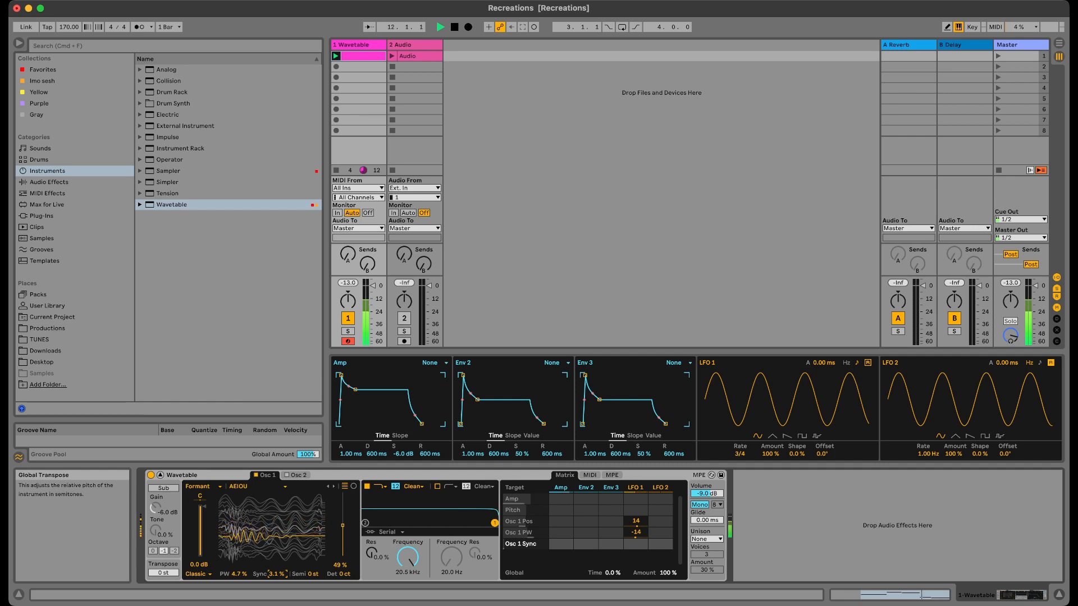
Compare Osc 1's Modern and Fm effect modes during playback and return to Classic.
{"action": "left_click", "coordinate": [199, 574]}
{"action": "left_click", "coordinate": [198, 586]}
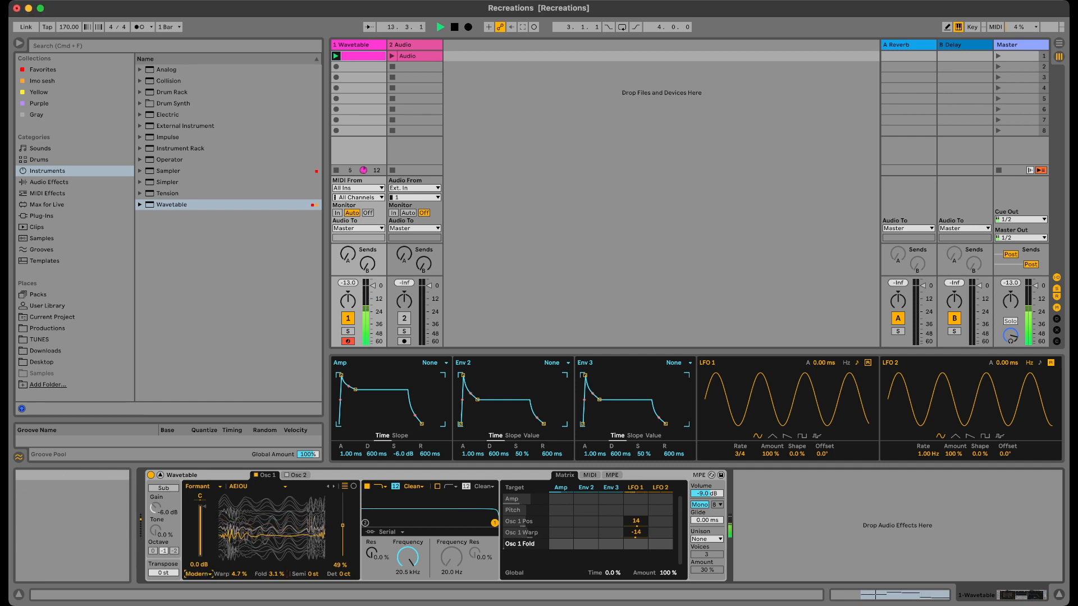
{"action": "left_click", "coordinate": [199, 574]}
{"action": "left_click", "coordinate": [199, 552]}
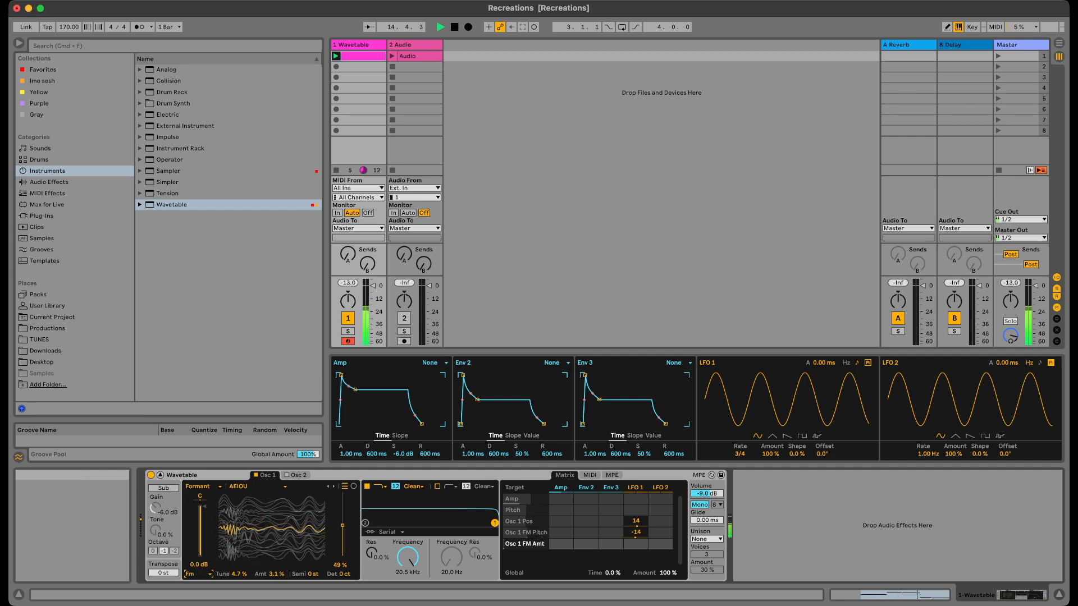
{"action": "left_click", "coordinate": [199, 575]}
{"action": "left_click", "coordinate": [198, 585]}
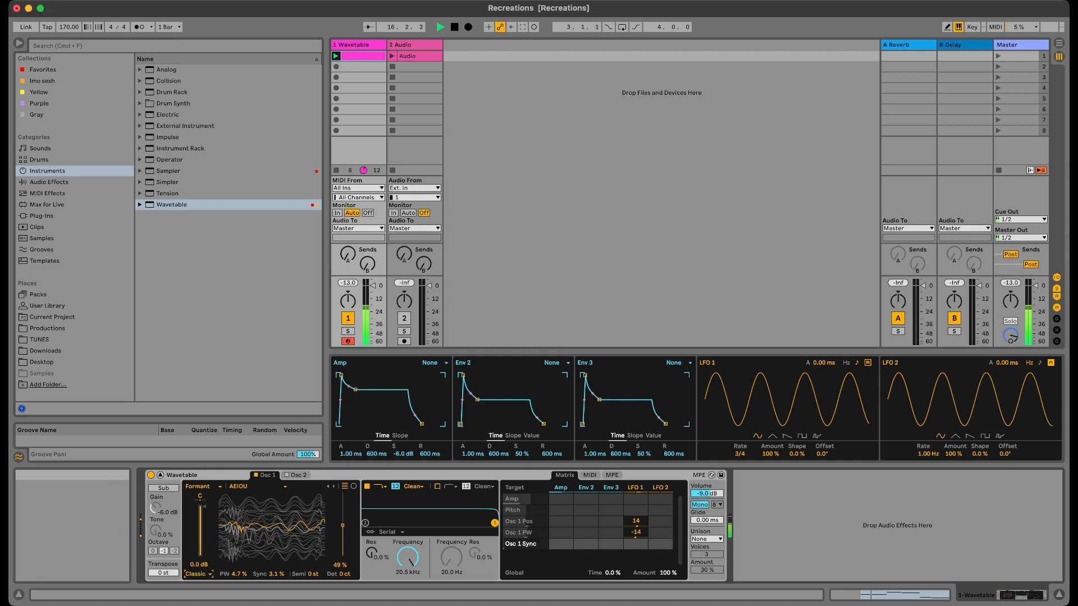
Audition the Formant wavetables Crispy Form, Voice Harmonics, Riser, AhOhOoh and Tuvan on Osc 1, and stop playback.
{"action": "left_click", "coordinate": [255, 486]}
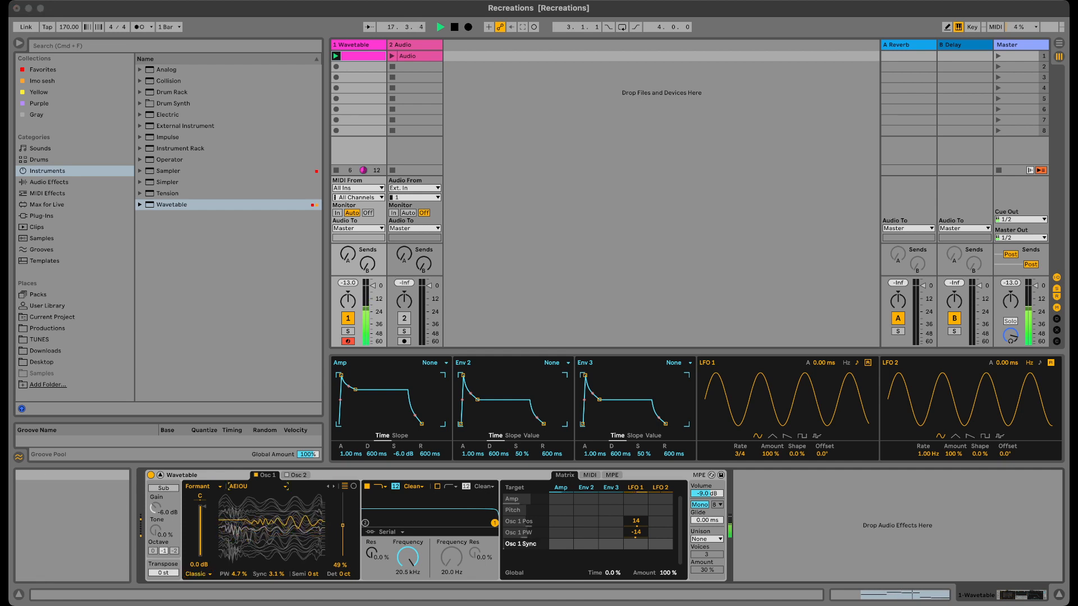
{"action": "left_click", "coordinate": [255, 497]}
{"action": "left_click", "coordinate": [255, 486]}
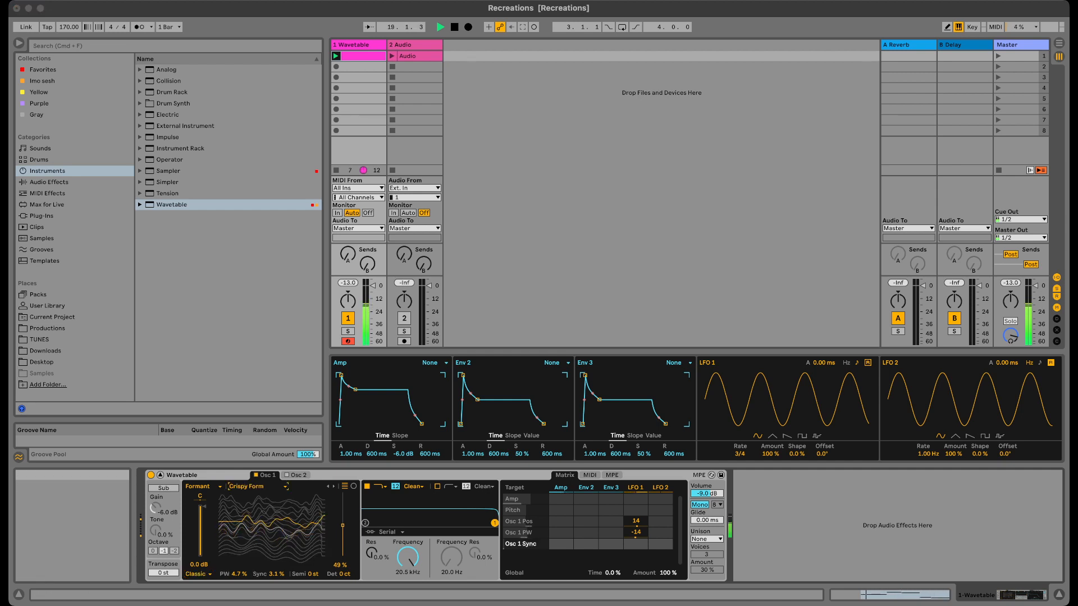
{"action": "left_click", "coordinate": [255, 497]}
{"action": "left_click", "coordinate": [255, 486]}
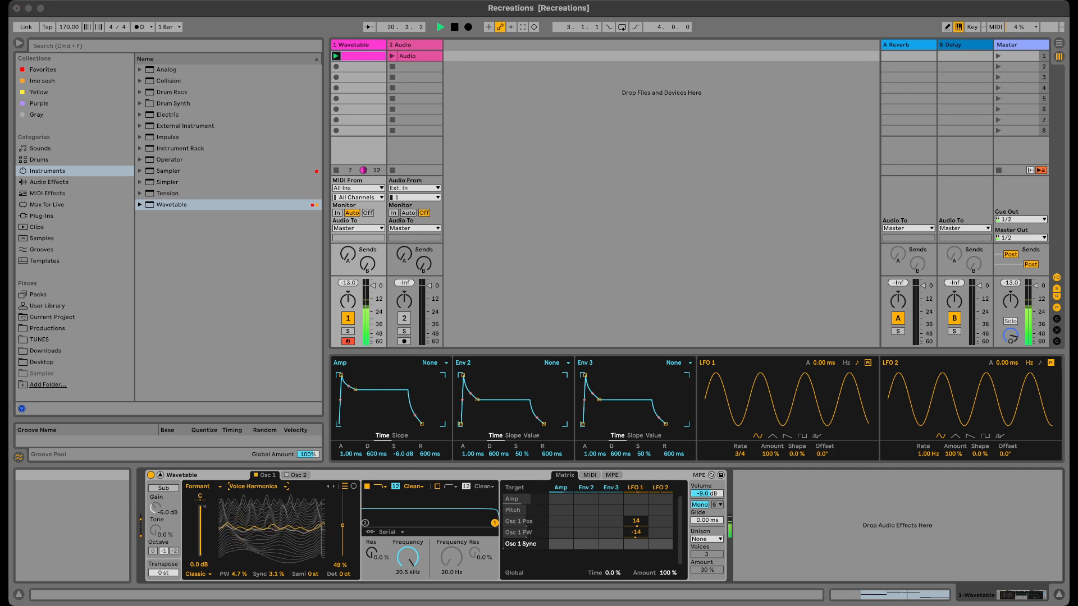
{"action": "left_click", "coordinate": [256, 497]}
{"action": "left_click", "coordinate": [256, 486]}
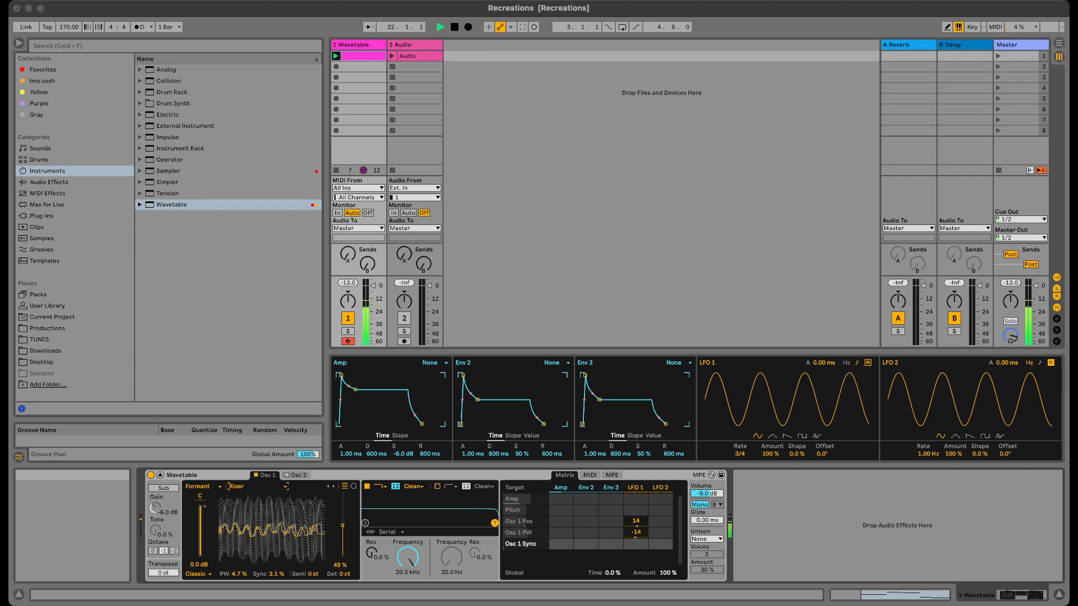
{"action": "left_click", "coordinate": [255, 498]}
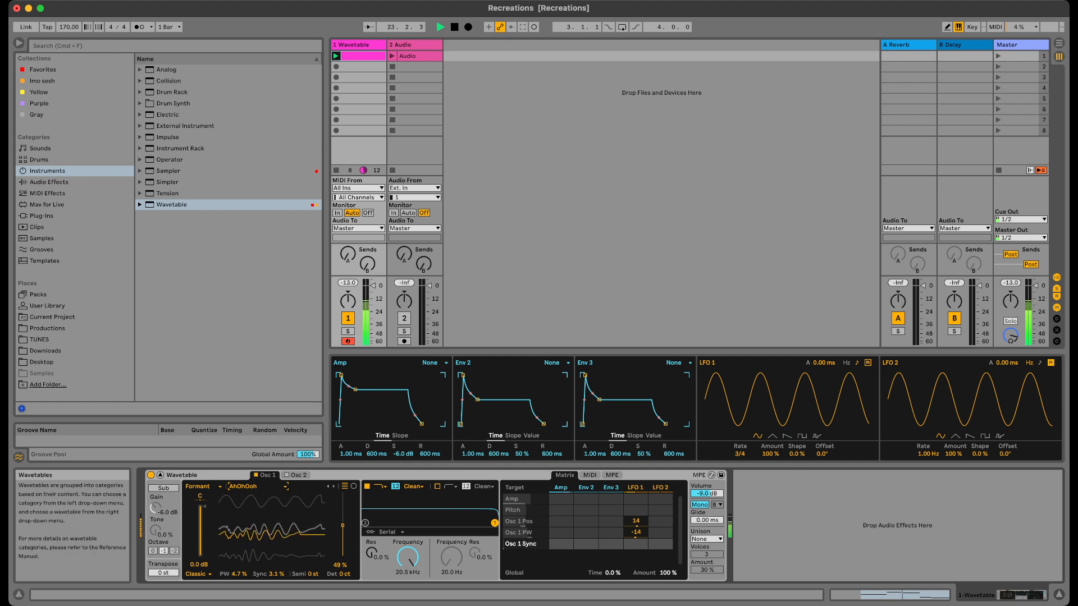
{"action": "left_click", "coordinate": [256, 486]}
{"action": "left_click", "coordinate": [256, 497]}
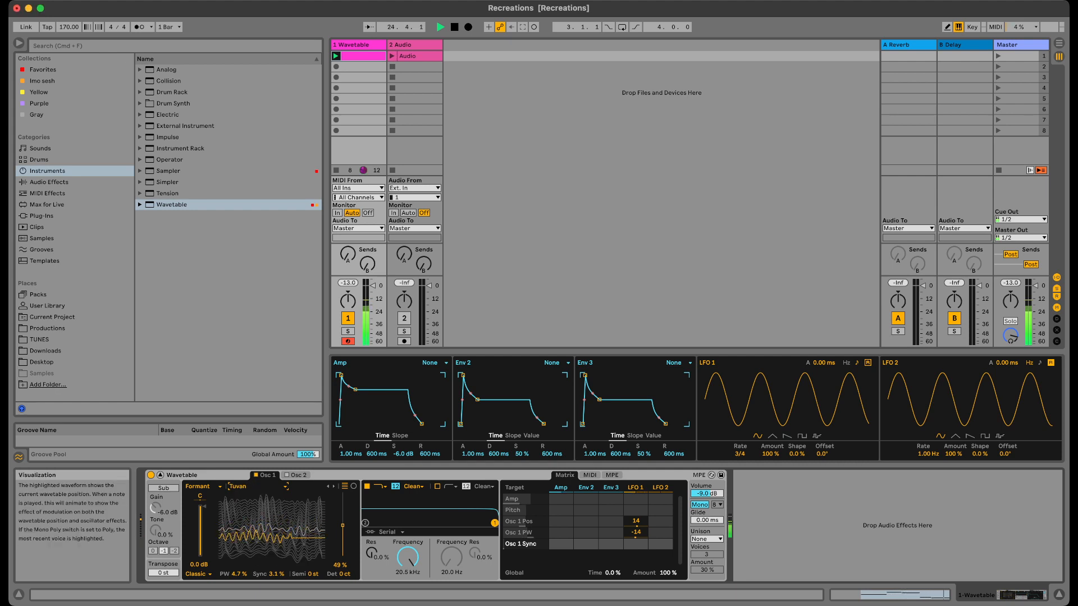
{"action": "key", "text": "space"}
Switch Osc 1 to the Harmonics wavetable category and audition Sines 1 and Spectral 1.
{"action": "left_click", "coordinate": [202, 486]}
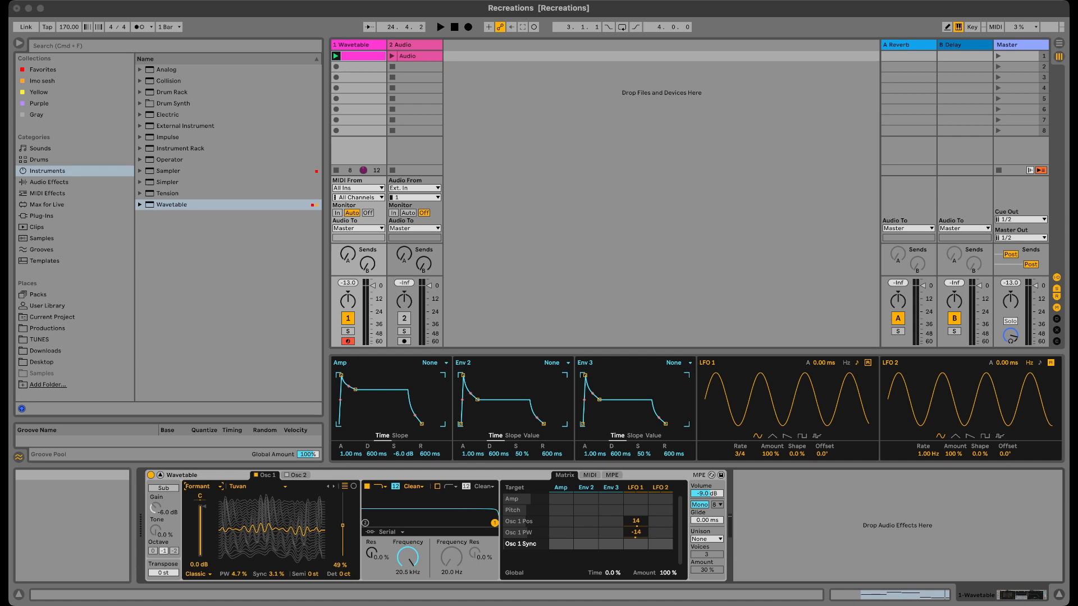
{"action": "left_click", "coordinate": [202, 497]}
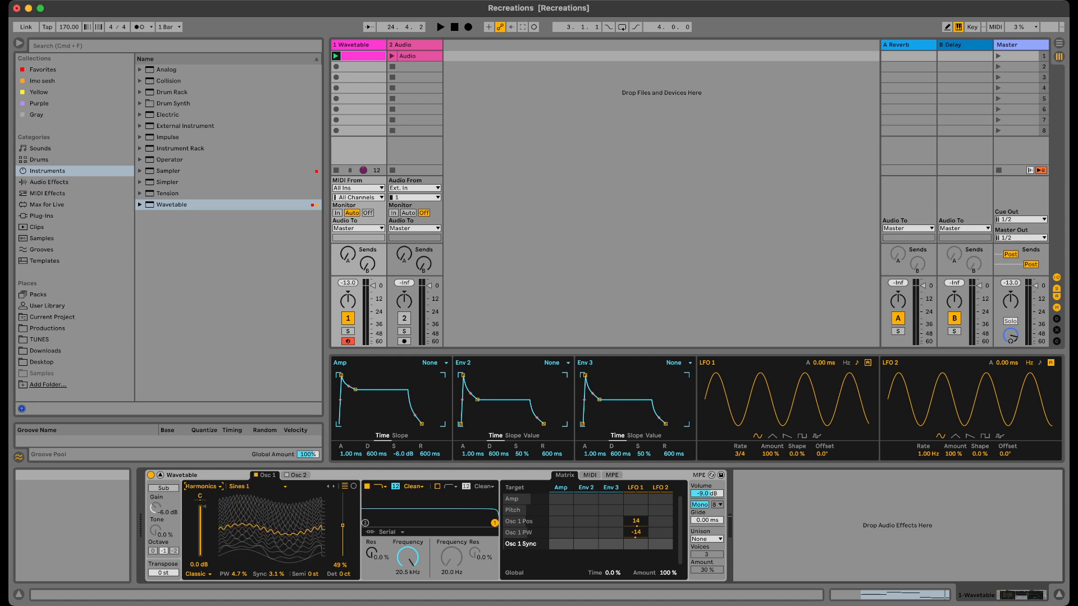
{"action": "key", "text": "space"}
{"action": "key", "text": "space"}
{"action": "left_click", "coordinate": [256, 486]}
{"action": "left_click", "coordinate": [247, 507]}
{"action": "key", "text": "space"}
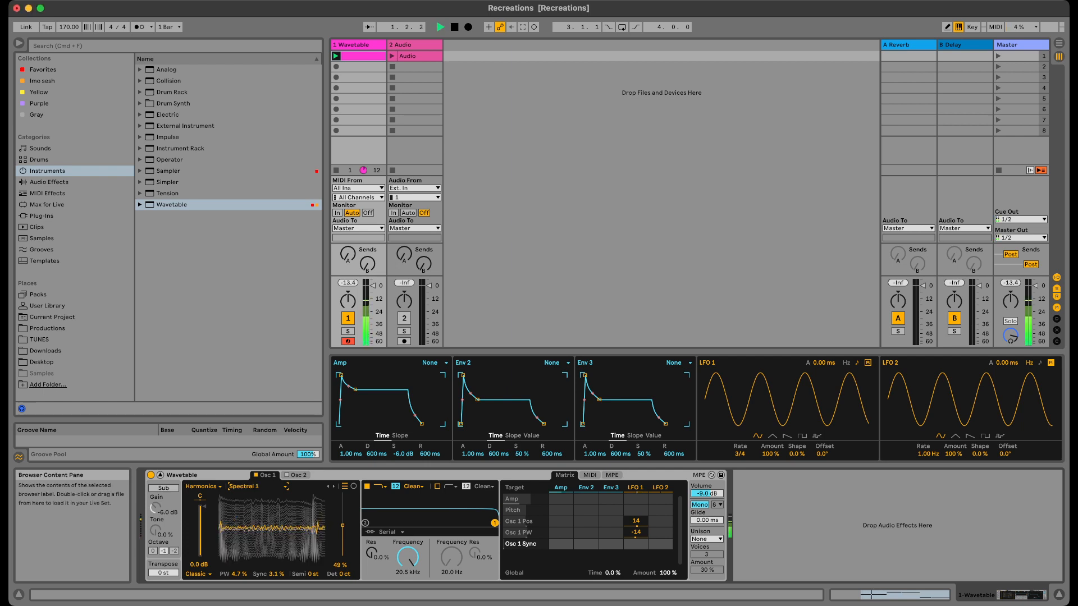
Audition the Harmonics wavetables Strong Seventh, Spectral 1, Squarrely, Sines 4 and Sines 1 on Osc 1 during playback.
{"action": "key", "text": "space"}
{"action": "left_click", "coordinate": [255, 487]}
{"action": "left_click", "coordinate": [250, 500]}
{"action": "key", "text": "space"}
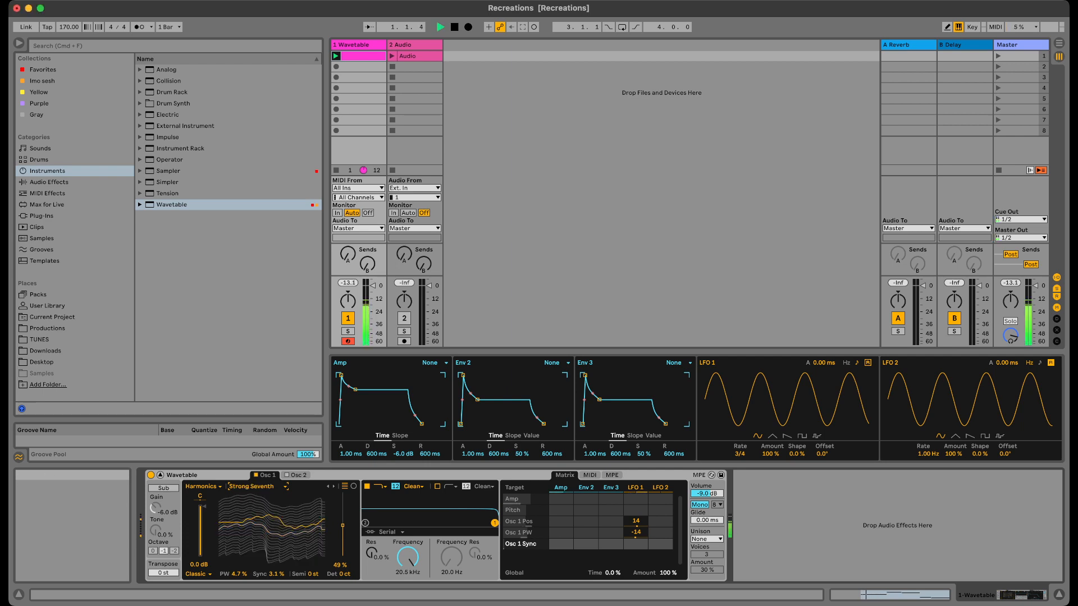
{"action": "left_click", "coordinate": [256, 486]}
{"action": "left_click", "coordinate": [250, 469]}
{"action": "left_click", "coordinate": [256, 486]}
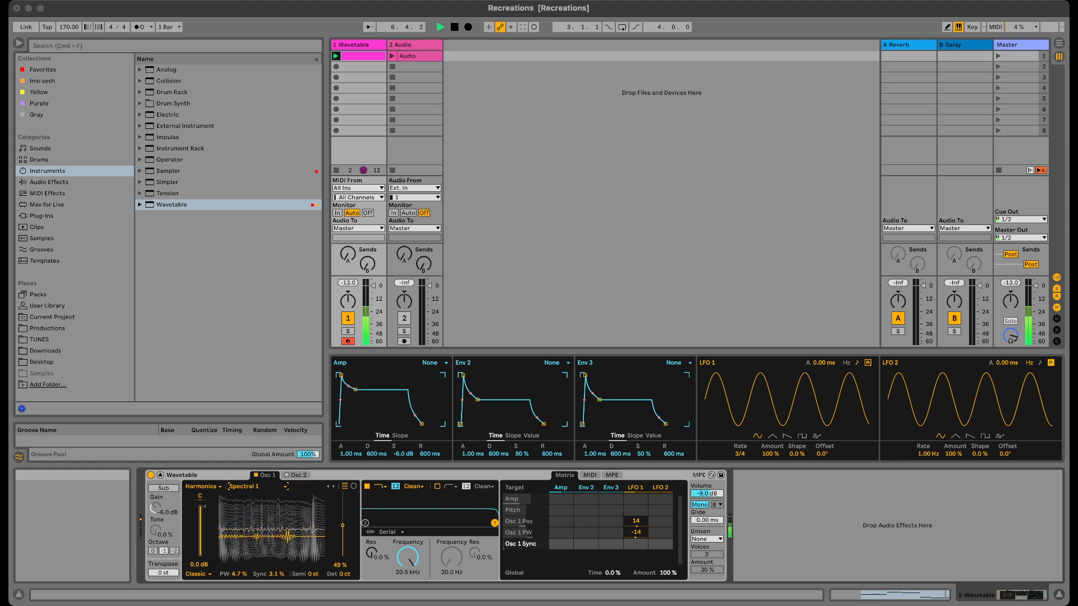
{"action": "left_click", "coordinate": [249, 499]}
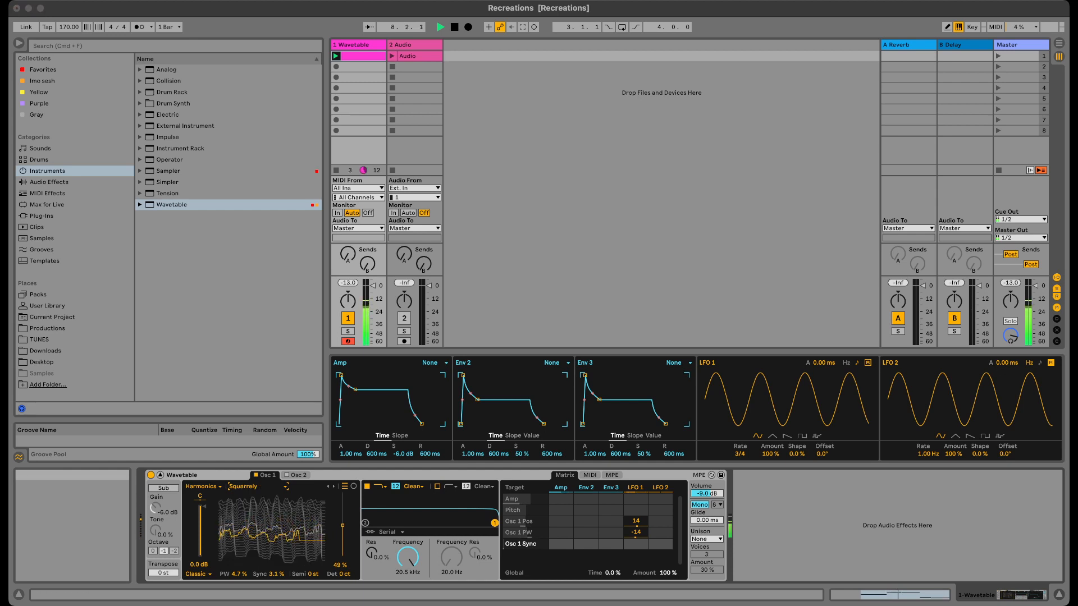
{"action": "left_click", "coordinate": [247, 478]}
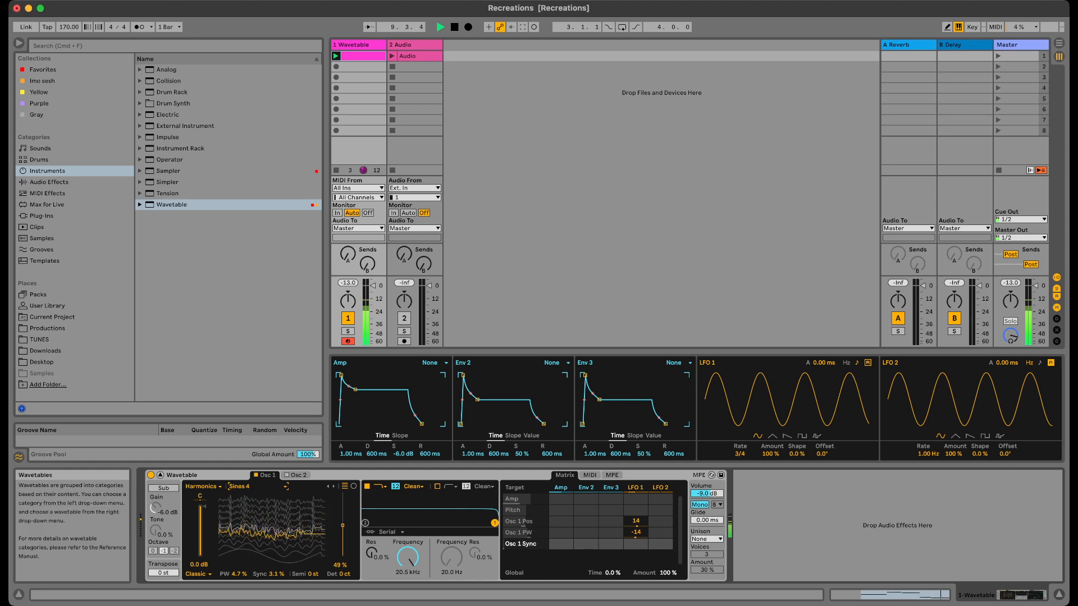
{"action": "left_click", "coordinate": [254, 487]}
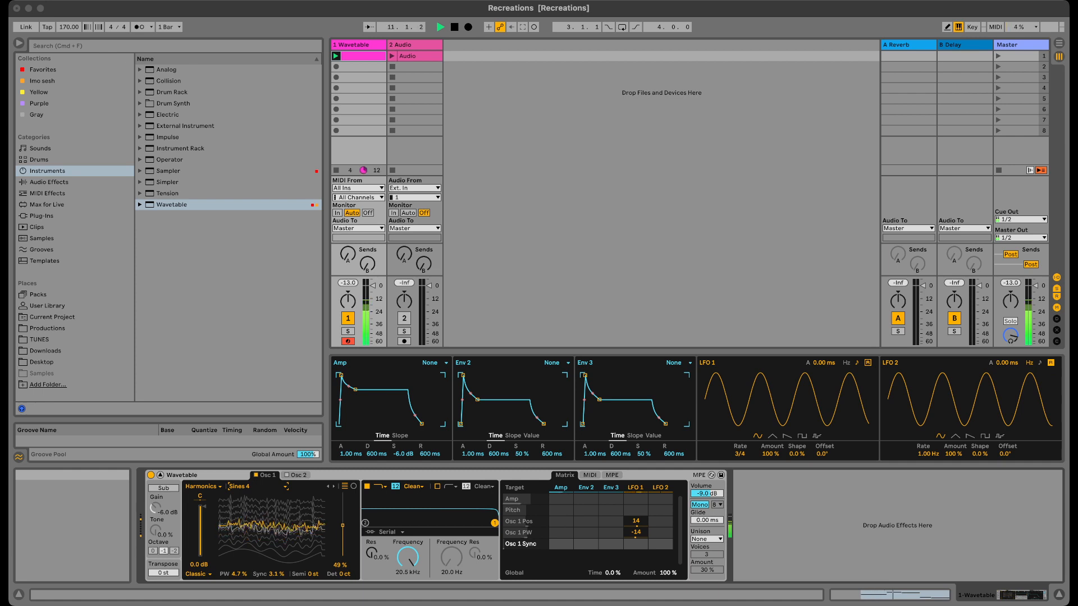
{"action": "left_click", "coordinate": [247, 449]}
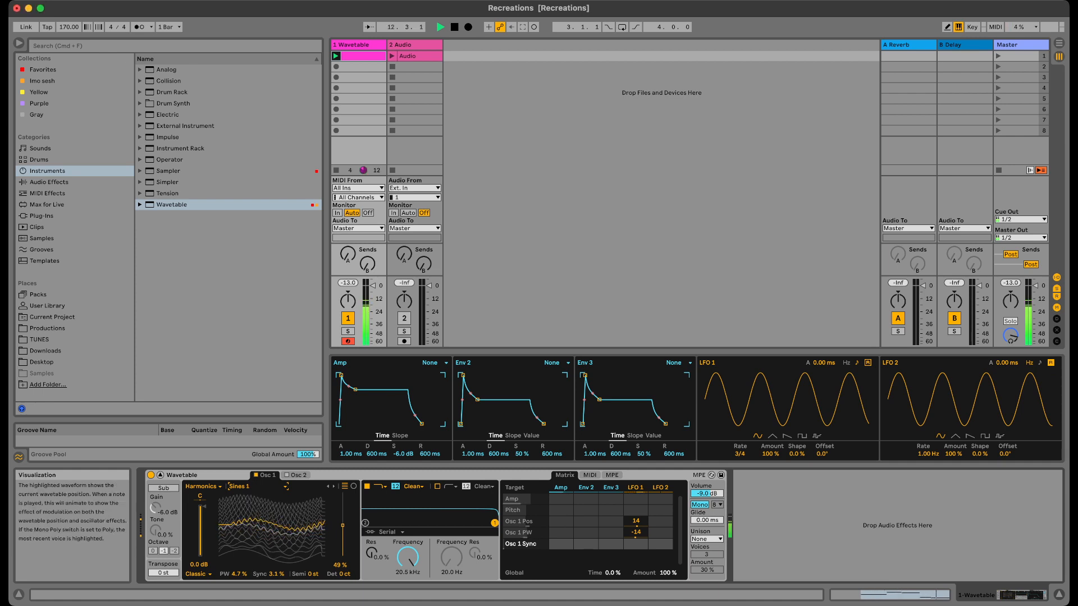
Set Osc 1's wavetable position to 18 % and its PW to 23 %.
{"action": "left_click_drag", "start_coordinate": [343, 526], "coordinate": [343, 544]}
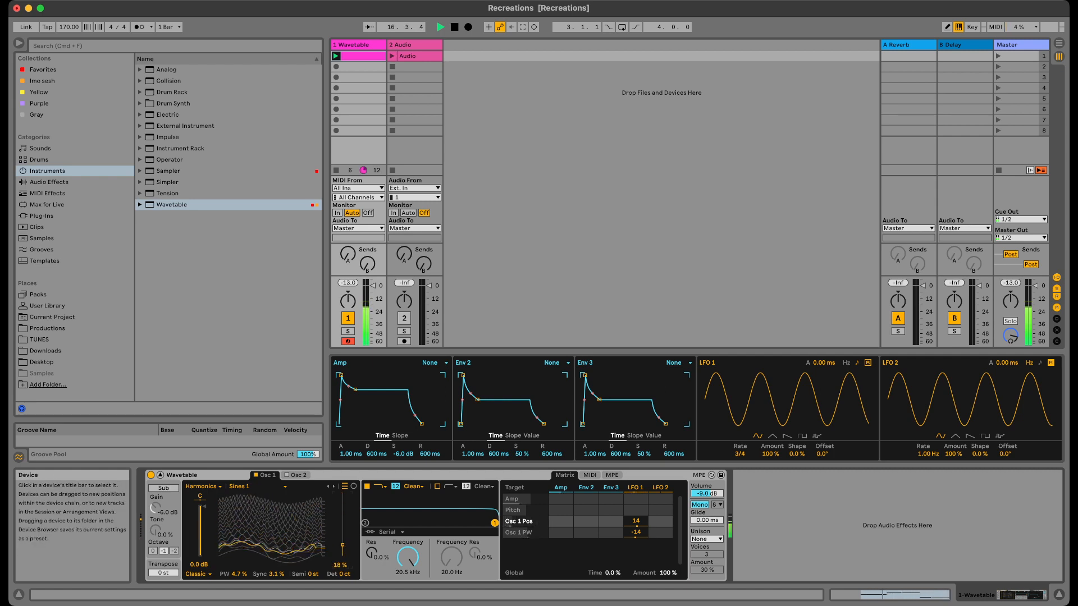
{"action": "left_click", "coordinate": [240, 575]}
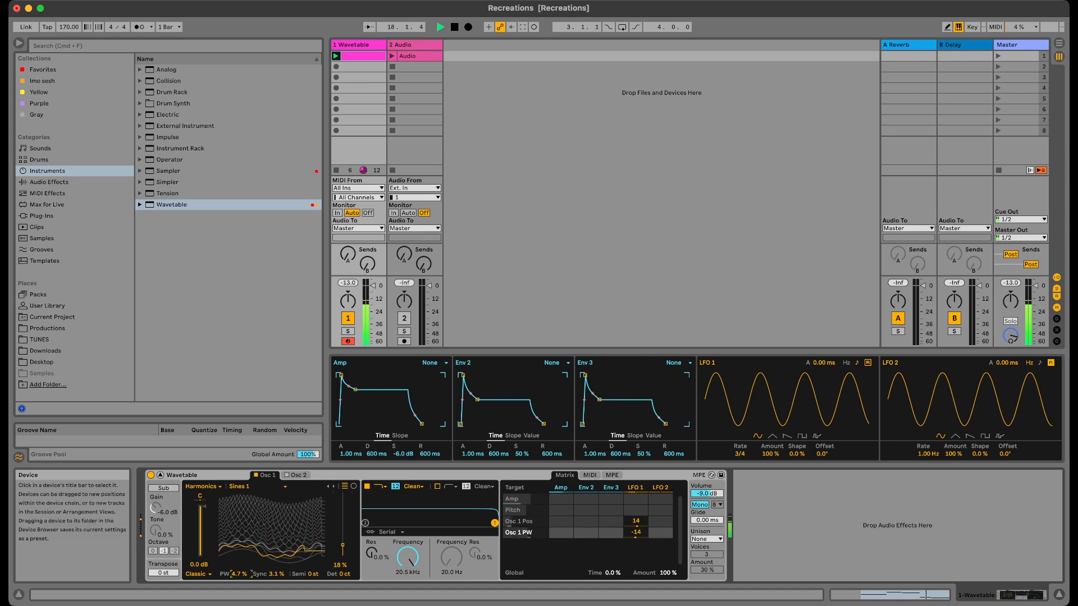
{"action": "left_click_drag", "start_coordinate": [239, 574], "coordinate": [240, 603]}
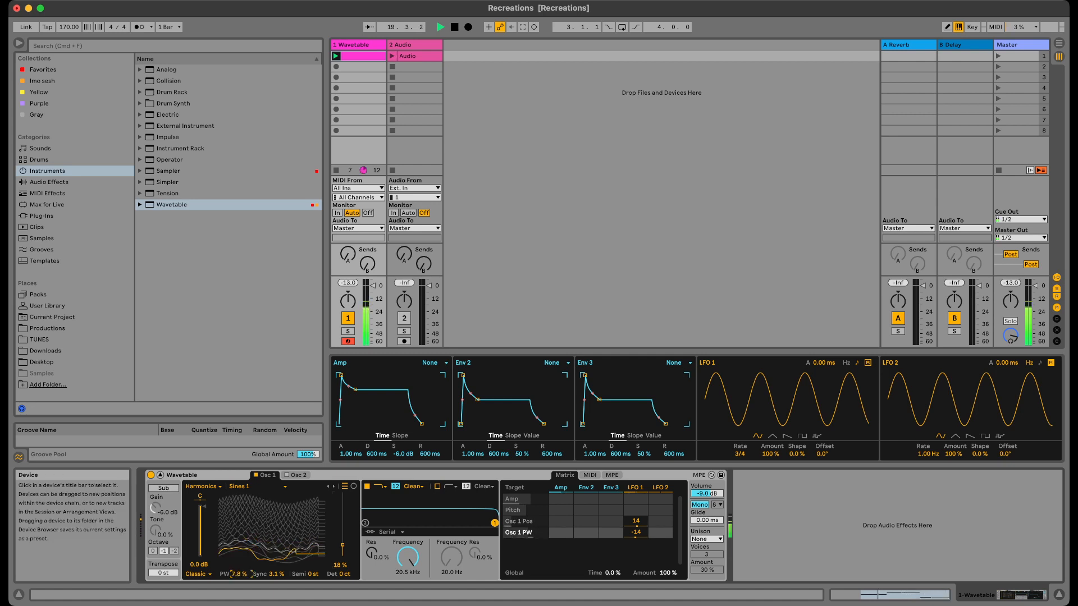
Switch Osc 1's effect mode to Fm and set its Amt to 1.6 %.
{"action": "left_click", "coordinate": [198, 574]}
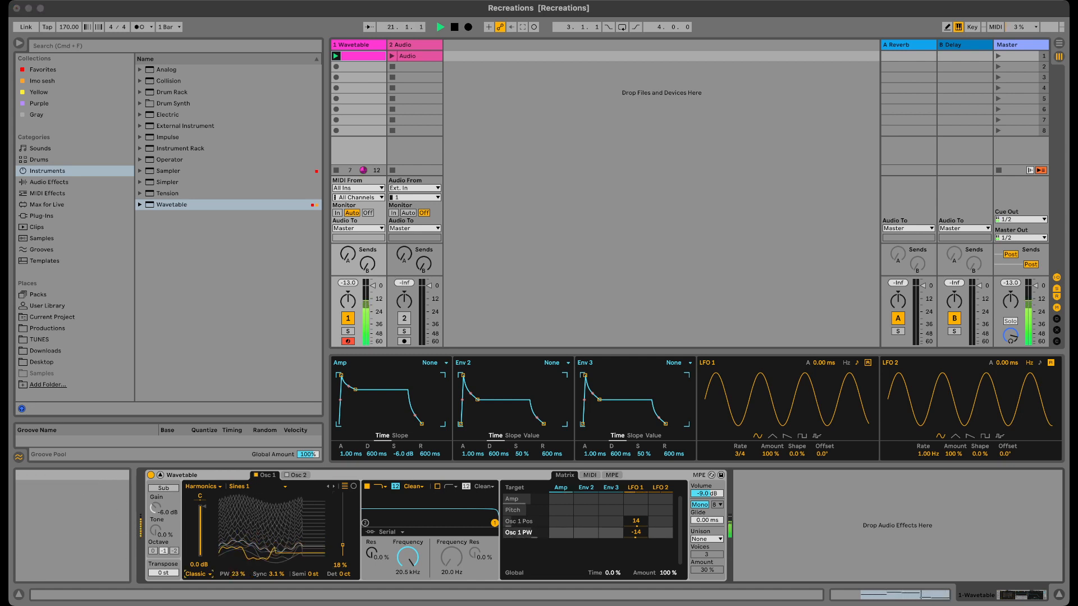
{"action": "left_click", "coordinate": [197, 563]}
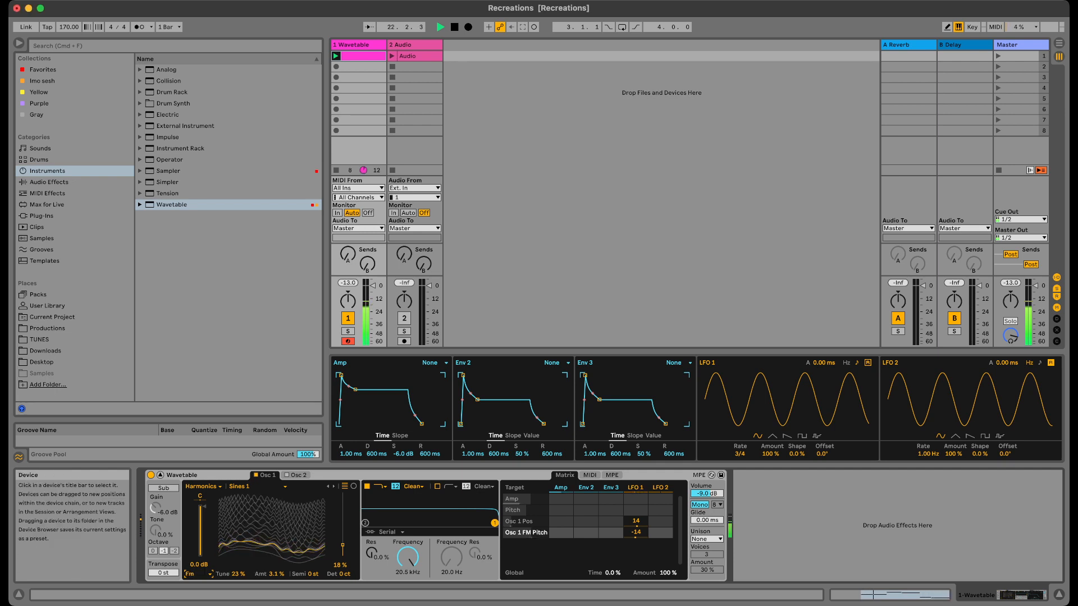
{"action": "left_click_drag", "start_coordinate": [271, 574], "coordinate": [239, 575]}
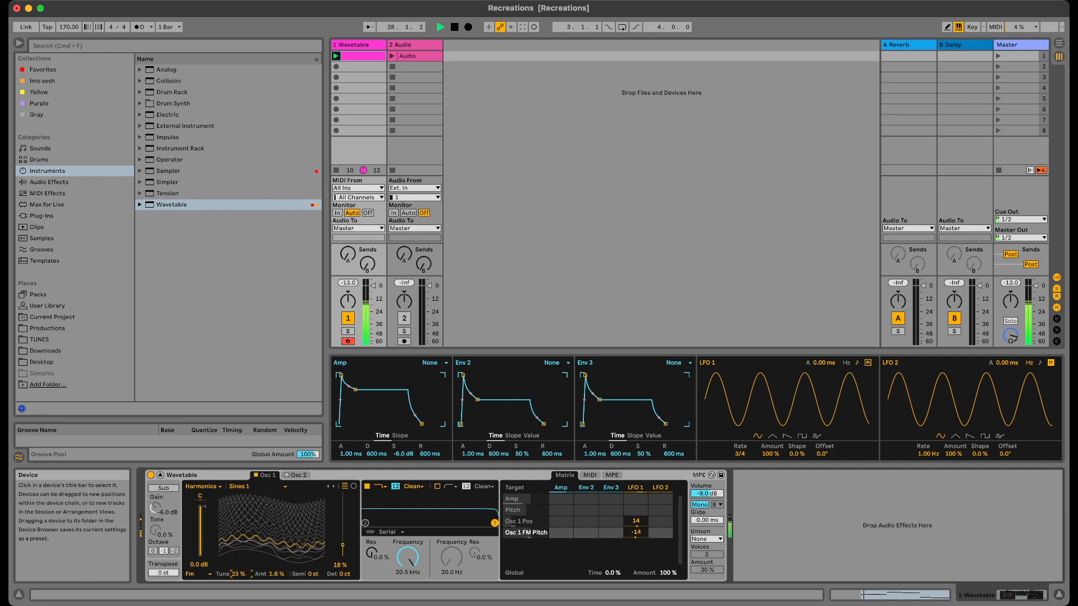
Compare Osc 1's Classic and Modern effect modes during playback and return to Fm.
{"action": "left_click", "coordinate": [199, 574]}
{"action": "left_click", "coordinate": [198, 585]}
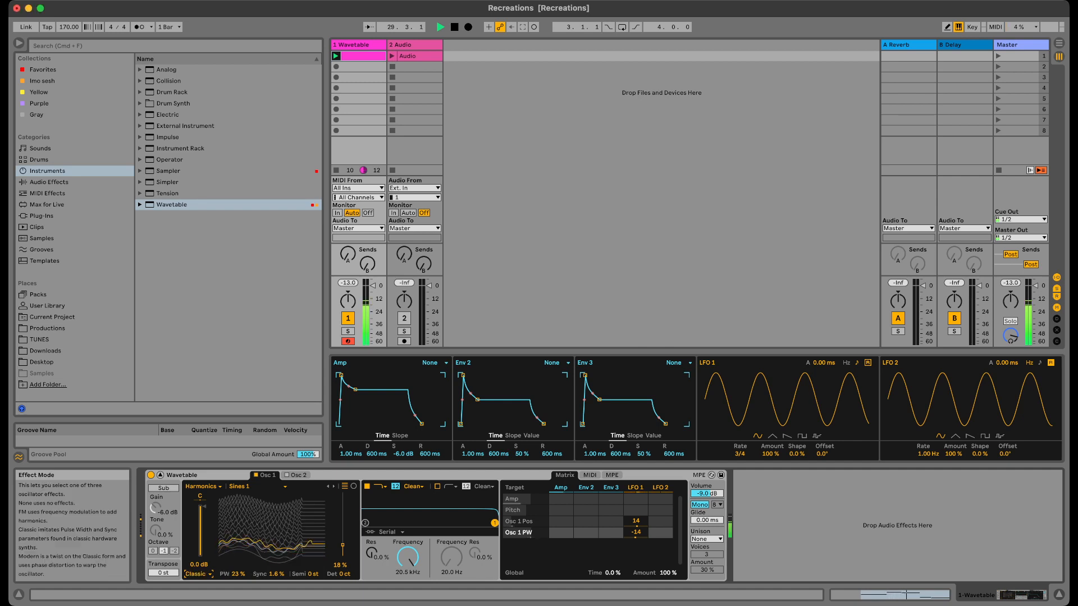
{"action": "left_click", "coordinate": [198, 575]}
{"action": "left_click", "coordinate": [198, 585]}
{"action": "left_click", "coordinate": [198, 574]}
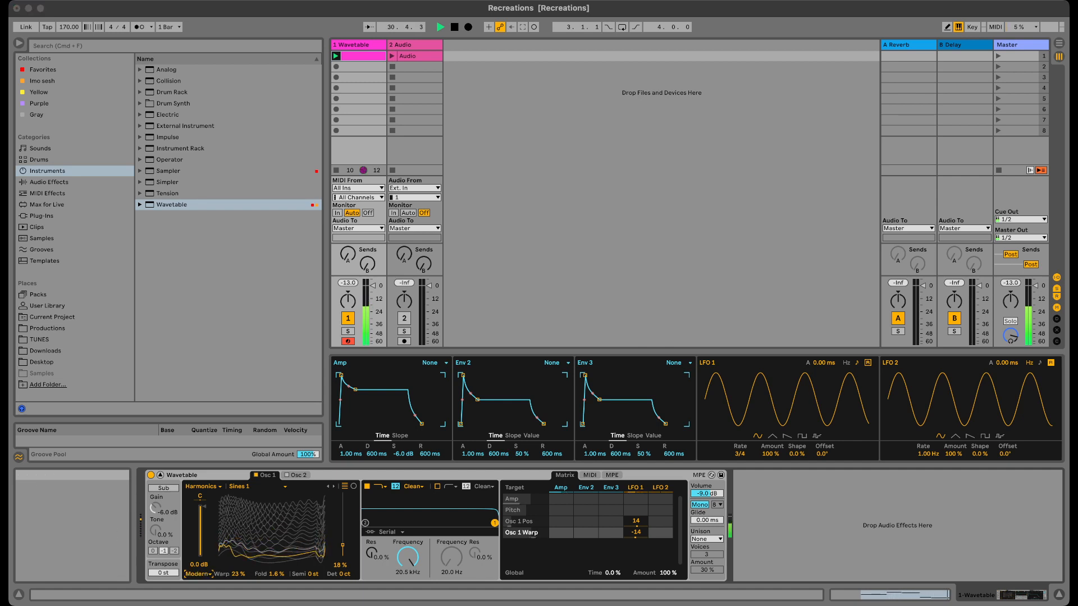
{"action": "left_click", "coordinate": [198, 552]}
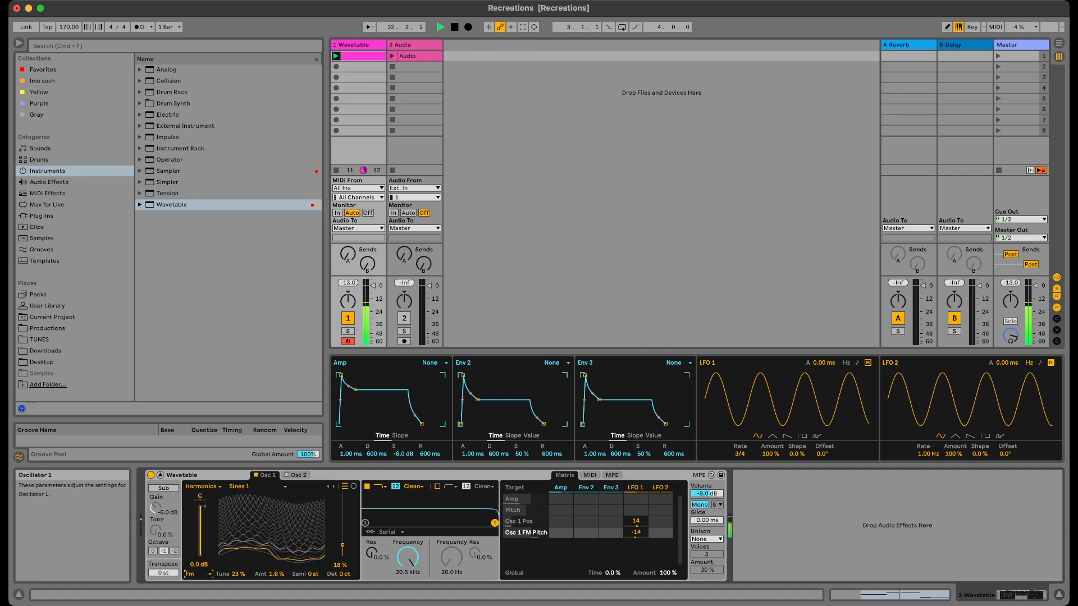
Load the Strong Seventh wavetable on Osc 1 and adjust it in Classic mode with PW at -1.6 % and Sync at 5.5 %.
{"action": "left_click", "coordinate": [257, 487]}
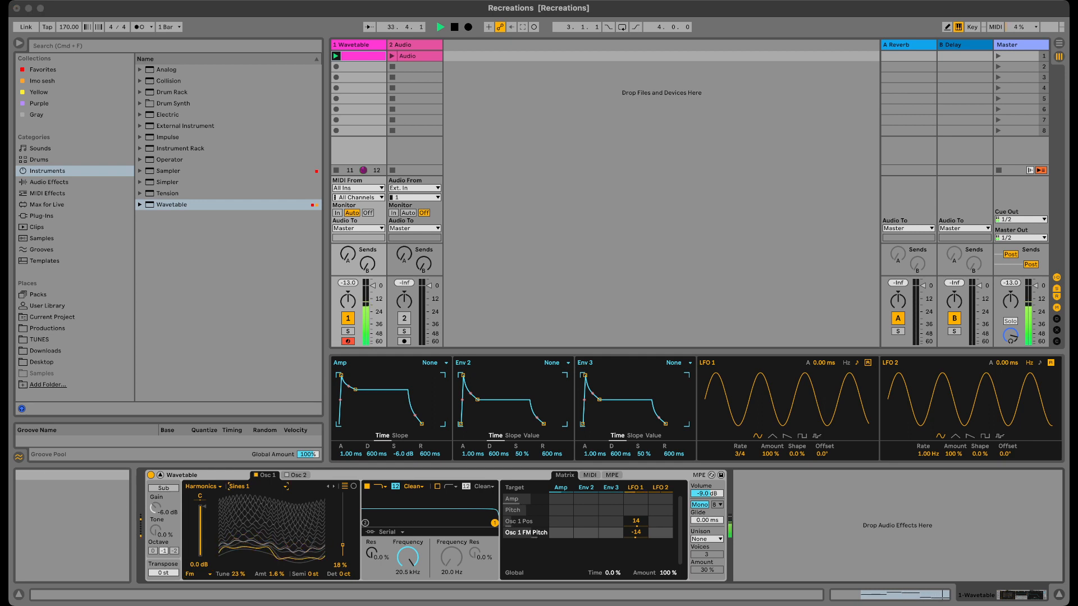
{"action": "left_click", "coordinate": [257, 521]}
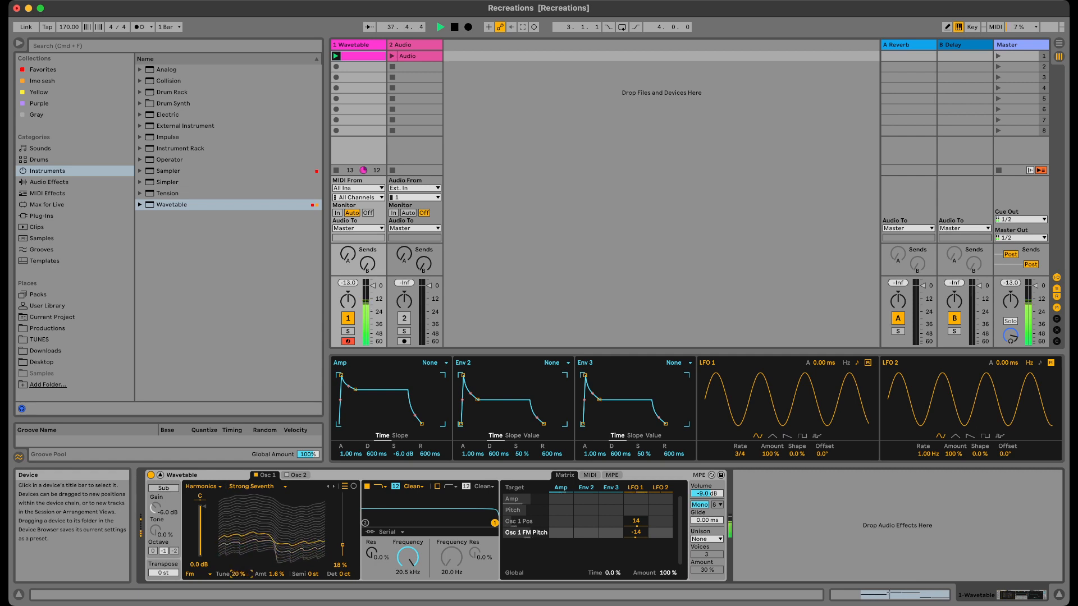
{"action": "left_click", "coordinate": [199, 574]}
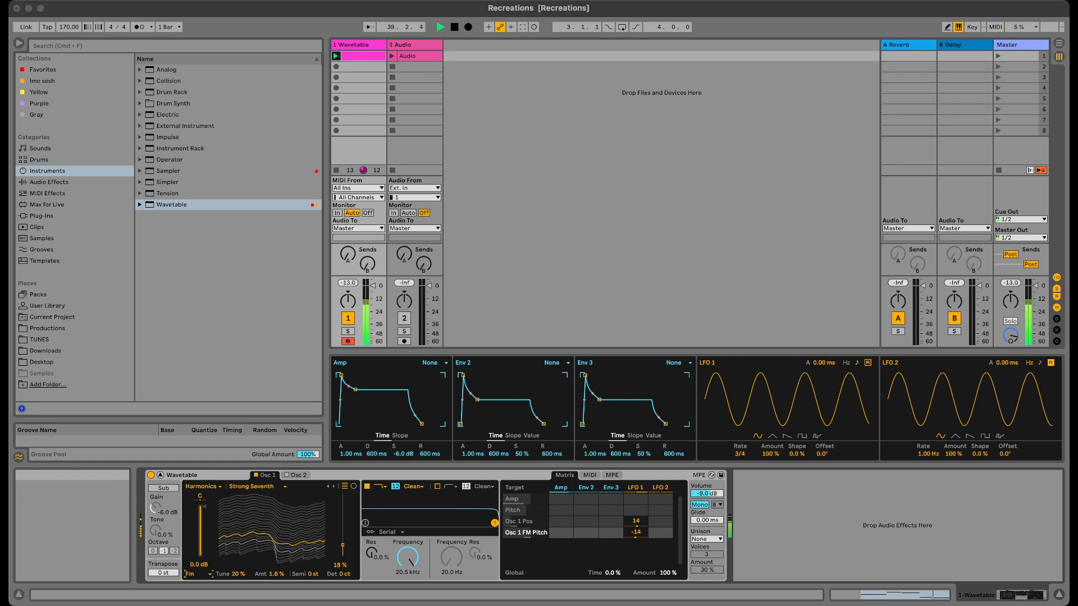
{"action": "left_click", "coordinate": [198, 585]}
{"action": "left_click_drag", "start_coordinate": [240, 575], "coordinate": [276, 576]}
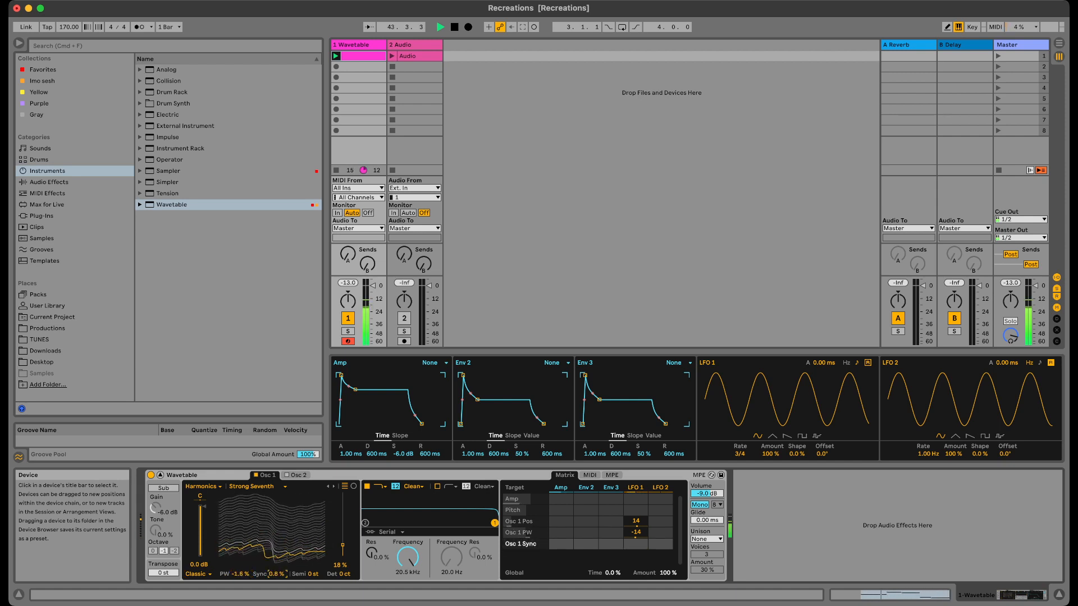
Switch Osc 1 to the Complex wavetable category, audition Bit Ring and Plastic Shimmer, and choose Bitten Filter.
{"action": "left_click", "coordinate": [203, 487]}
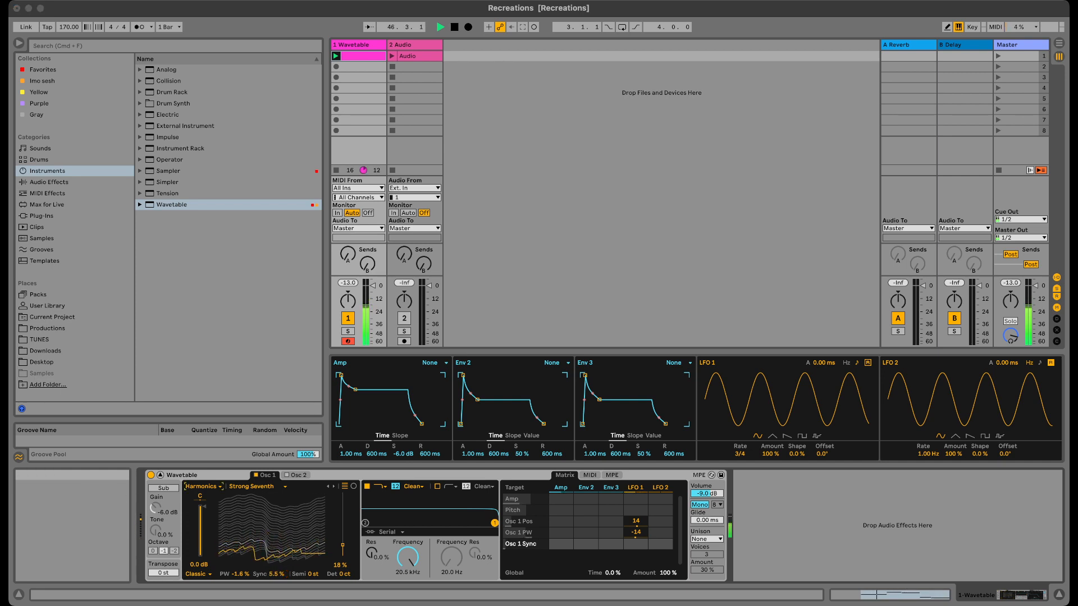
{"action": "left_click", "coordinate": [204, 437]}
{"action": "left_click", "coordinate": [257, 487]}
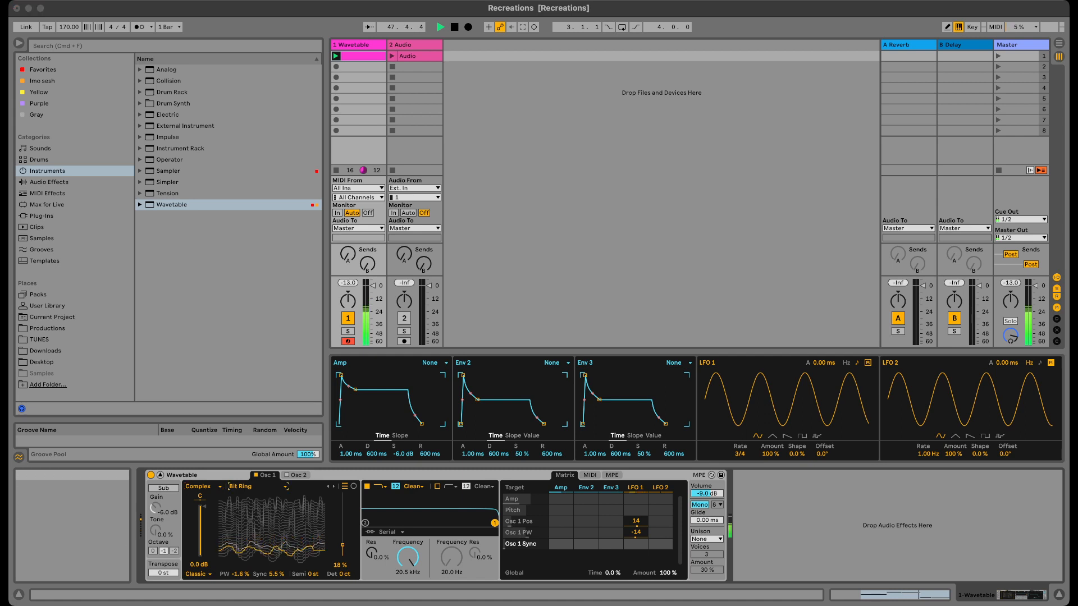
{"action": "left_click", "coordinate": [257, 511]}
{"action": "left_click", "coordinate": [258, 486]}
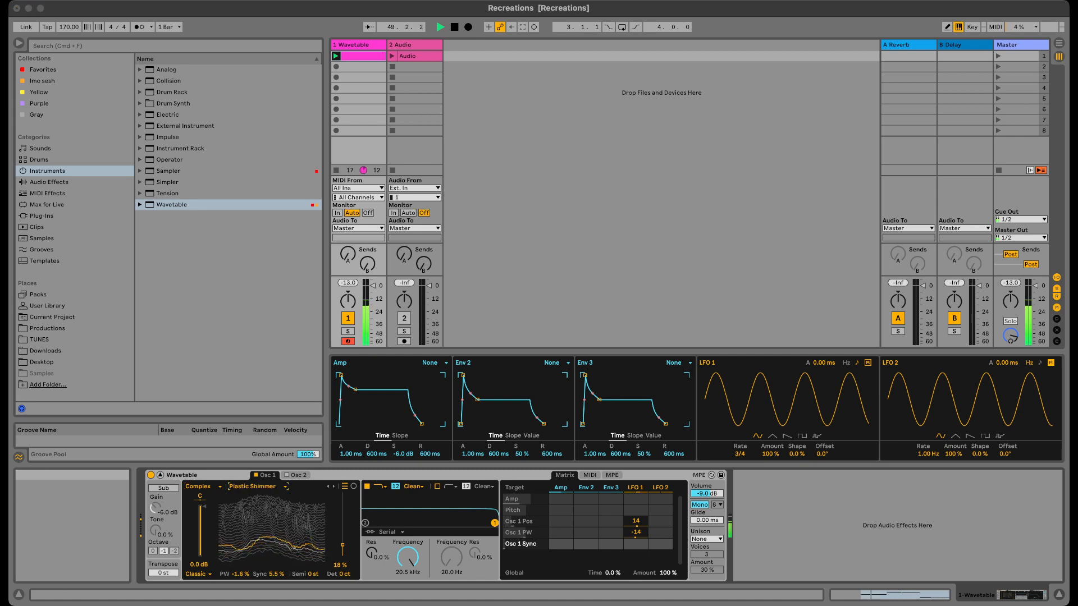
{"action": "left_click", "coordinate": [257, 474]}
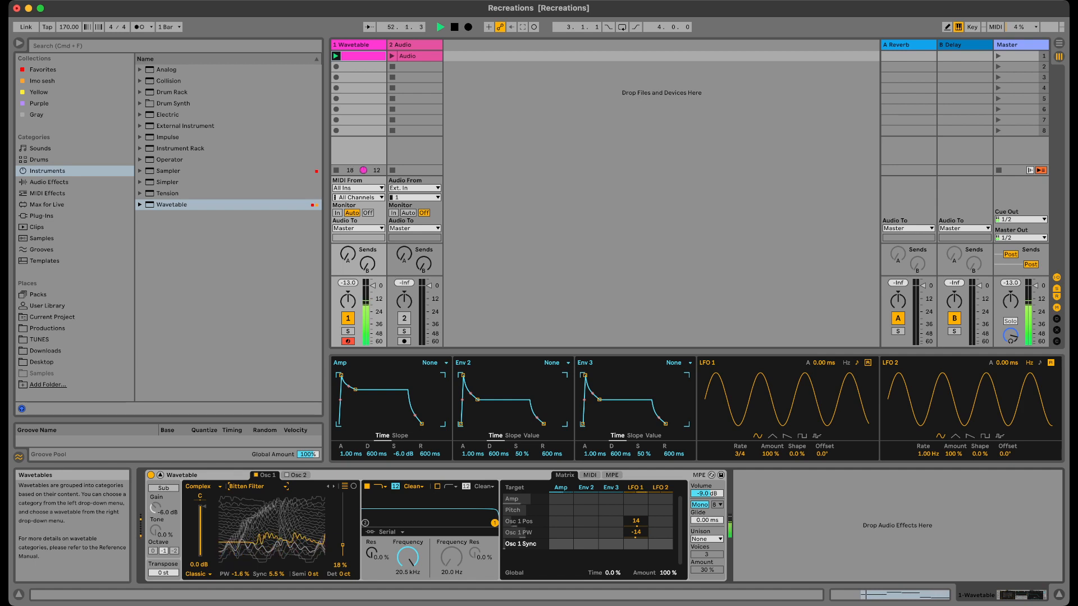
Set Osc 1's wavetable position to 14 %, sweep its Sync and settle on 2.3 %, and stop playback.
{"action": "left_click_drag", "start_coordinate": [342, 546], "coordinate": [342, 531]}
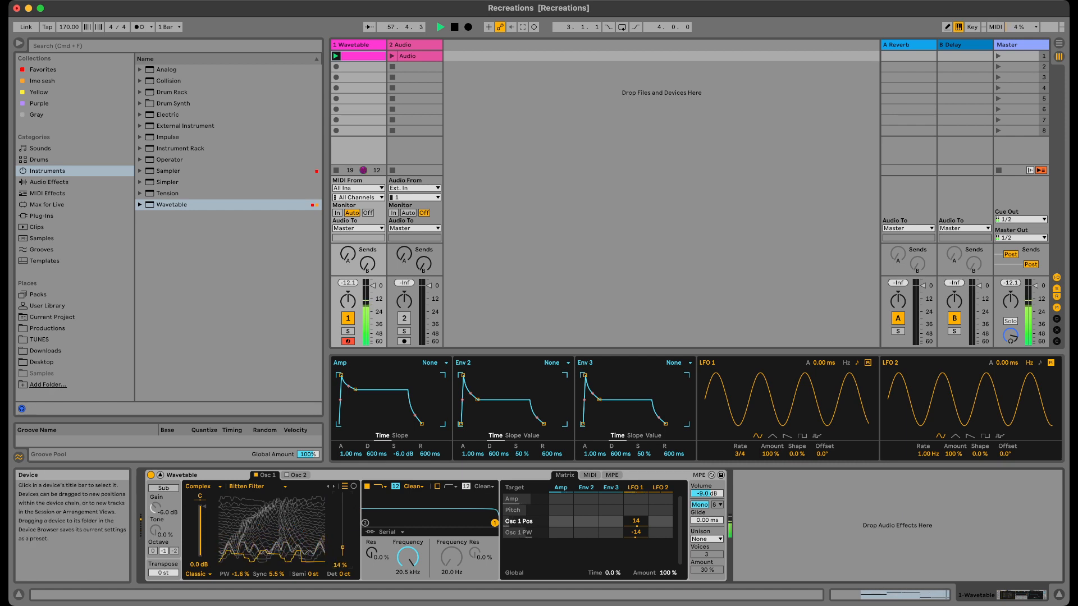
{"action": "left_click", "coordinate": [276, 574]}
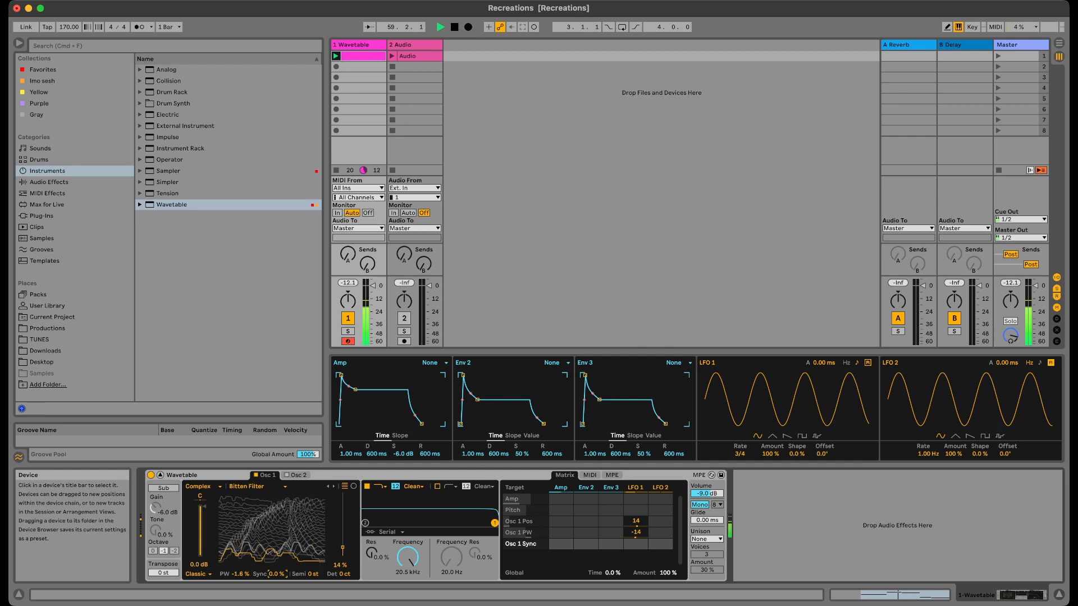
{"action": "left_click_drag", "start_coordinate": [277, 574], "coordinate": [276, 520]}
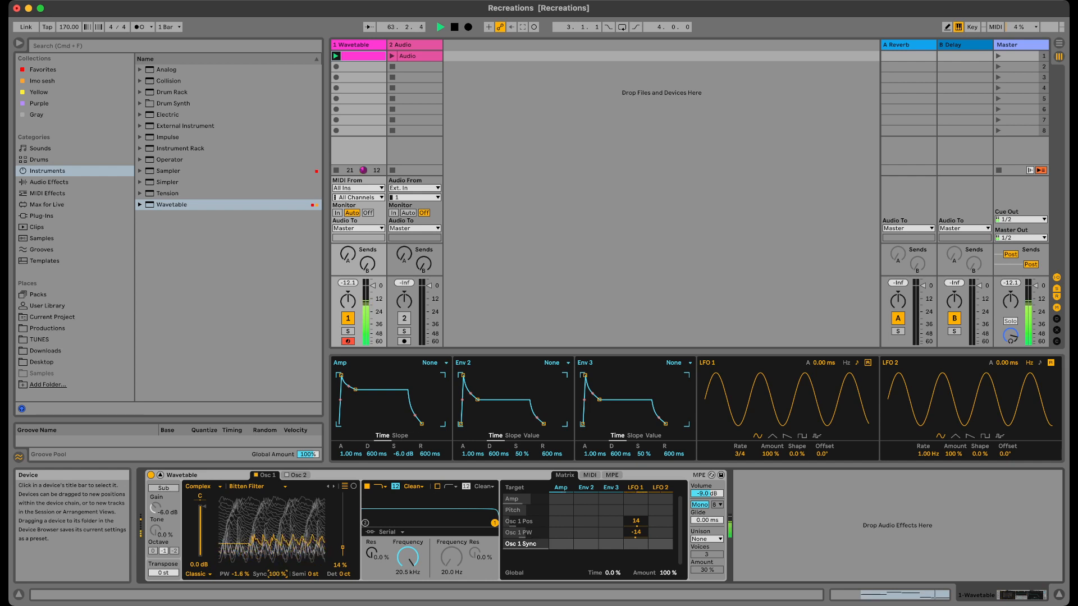
{"action": "left_click_drag", "start_coordinate": [276, 521], "coordinate": [277, 524]}
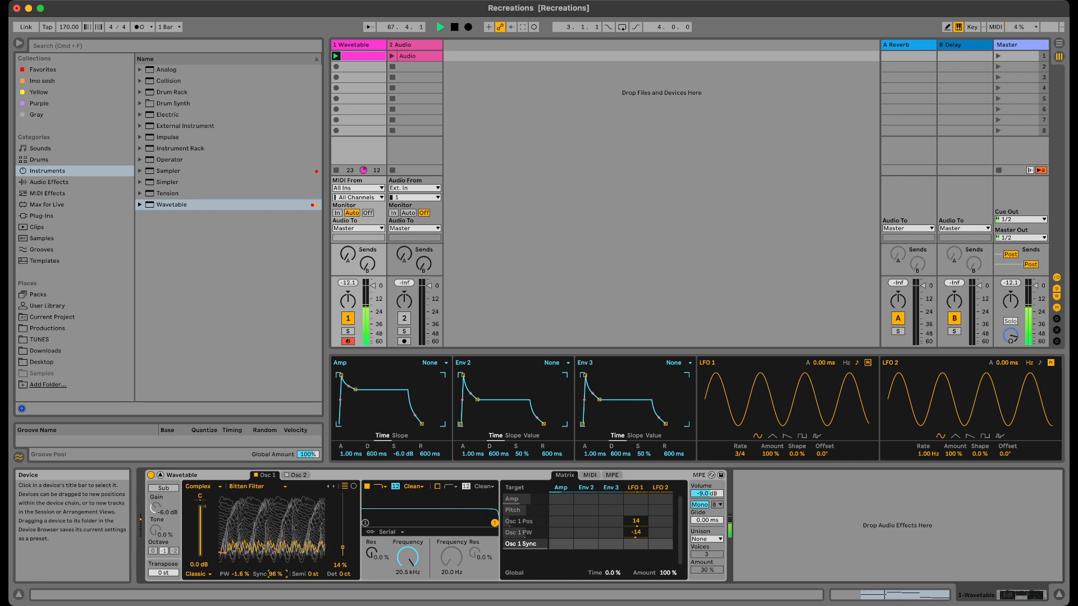
{"action": "left_click_drag", "start_coordinate": [277, 524], "coordinate": [276, 577]}
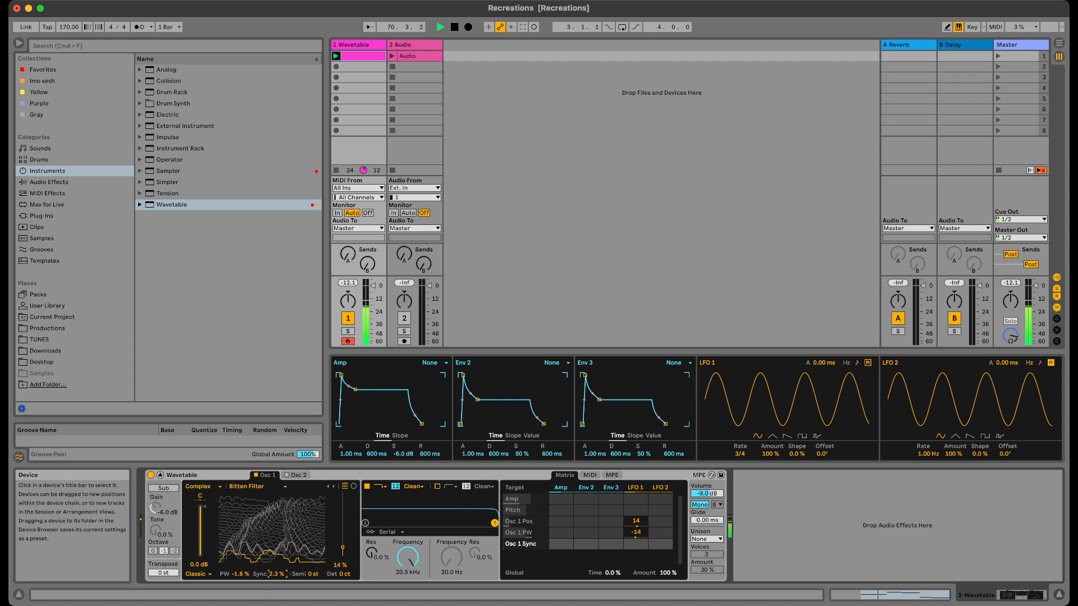
{"action": "key", "text": "space"}
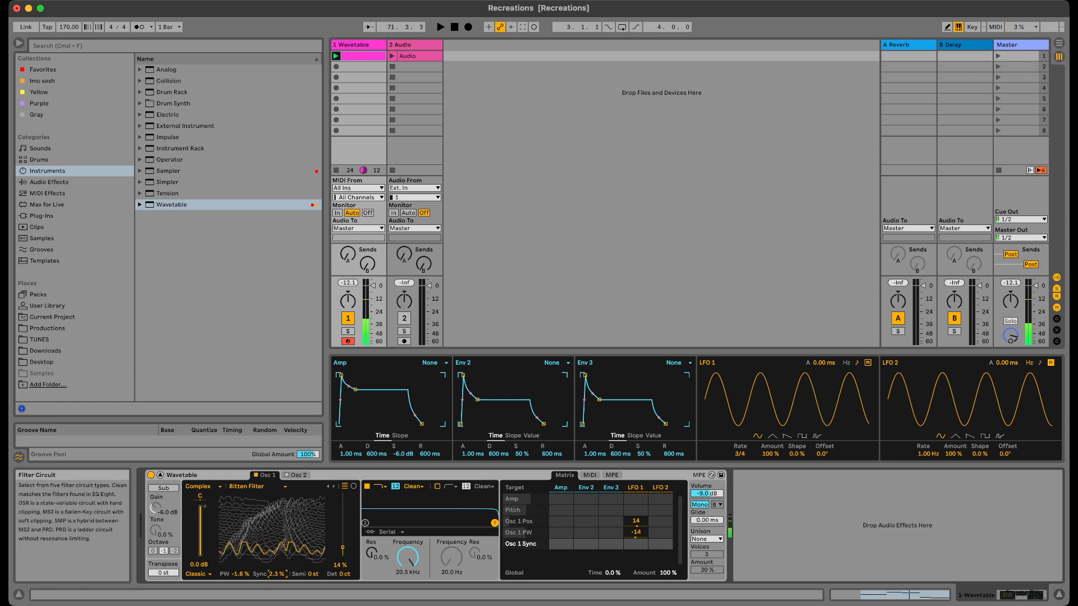
Change Filter 1's circuit to MS2 and set its Drive to 16.7 dB.
{"action": "left_click", "coordinate": [414, 487]}
{"action": "left_click", "coordinate": [415, 508]}
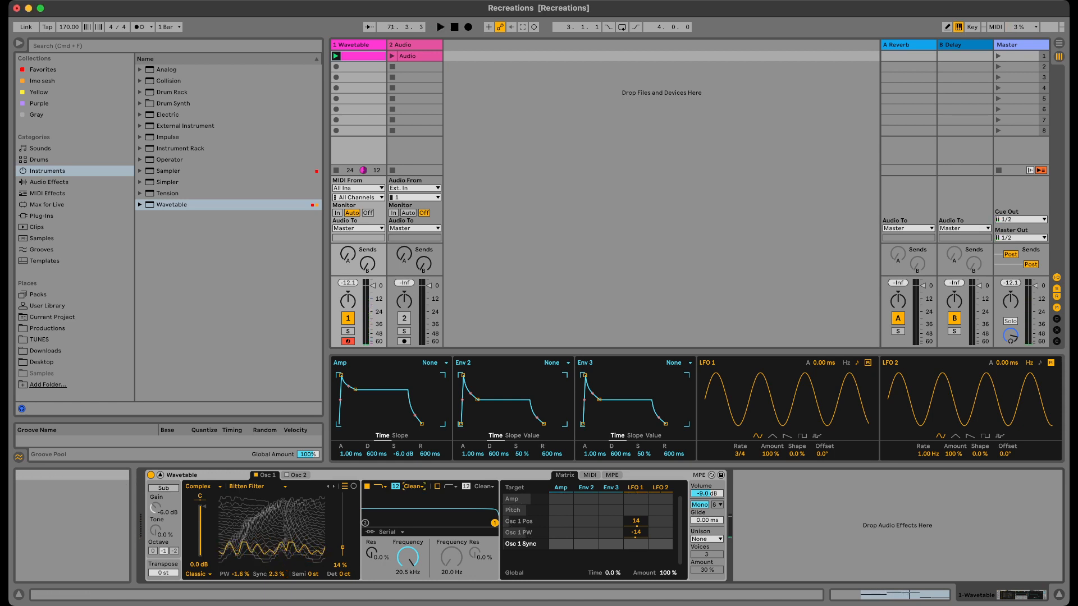
{"action": "left_click_drag", "start_coordinate": [378, 573], "coordinate": [378, 528]}
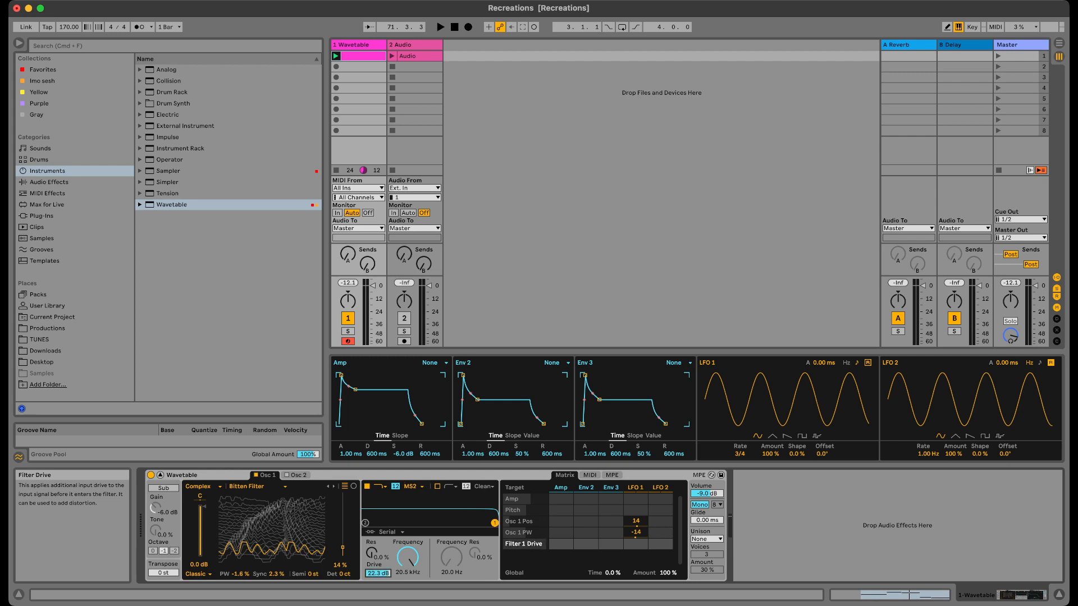
Play the driven bass sound and set the instrument's volume to -20 dB.
{"action": "key", "text": "space"}
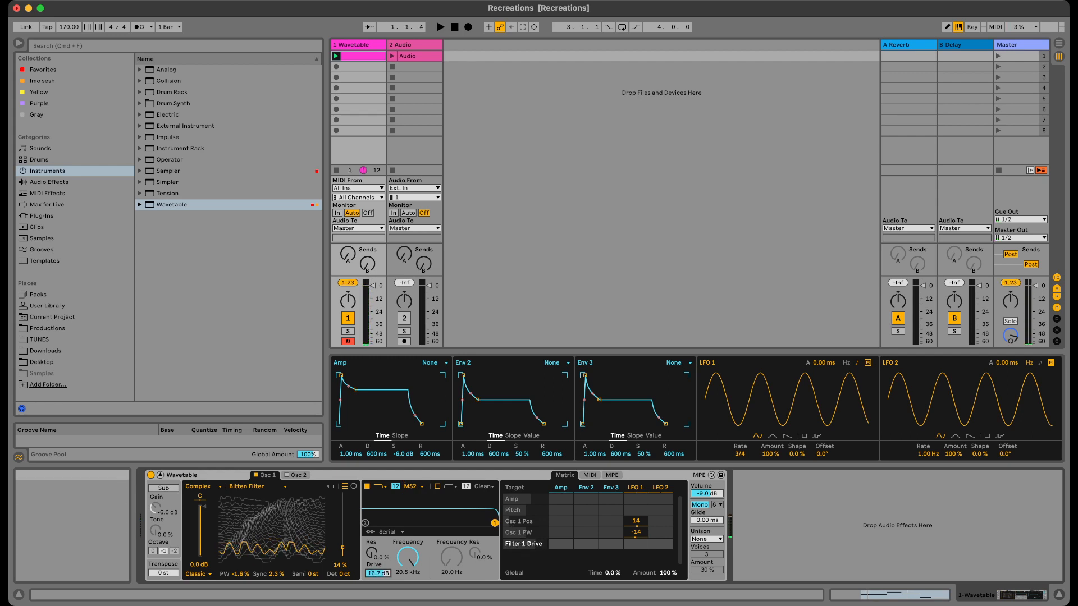
{"action": "mouse_move", "coordinate": [707, 494]}
{"action": "left_mouse_down"}
{"action": "mouse_move", "coordinate": [707, 513]}
{"action": "mouse_move", "coordinate": [707, 491]}
{"action": "left_mouse_up"}
{"action": "key", "text": "space"}
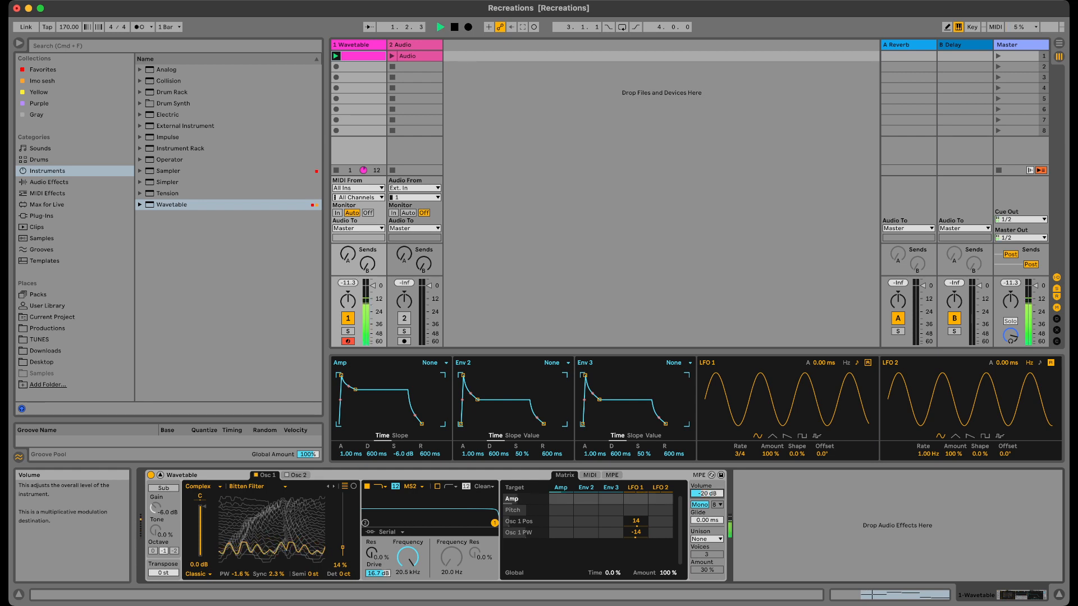
Set Filter 1's frequency to 251 Hz and its resonance to 65 % during playback.
{"action": "left_click_drag", "start_coordinate": [407, 557], "coordinate": [407, 598]}
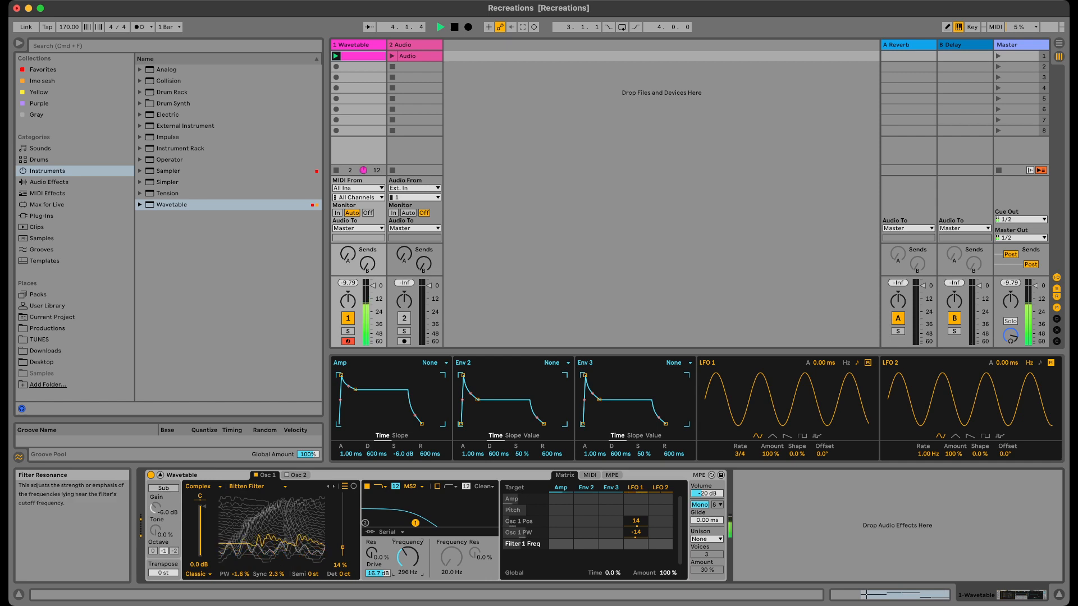
{"action": "left_click_drag", "start_coordinate": [371, 553], "coordinate": [407, 552]}
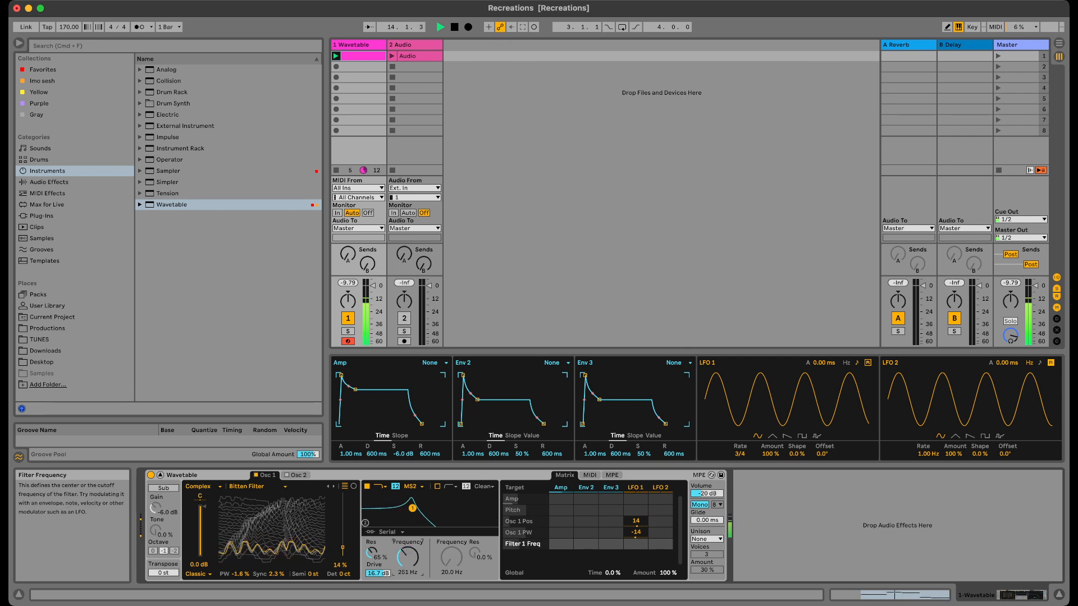
Try modulating Filter 1's frequency with LFO 1 at 20, stop playback, and reset that modulation amount.
{"action": "left_click_drag", "start_coordinate": [636, 544], "coordinate": [636, 536]}
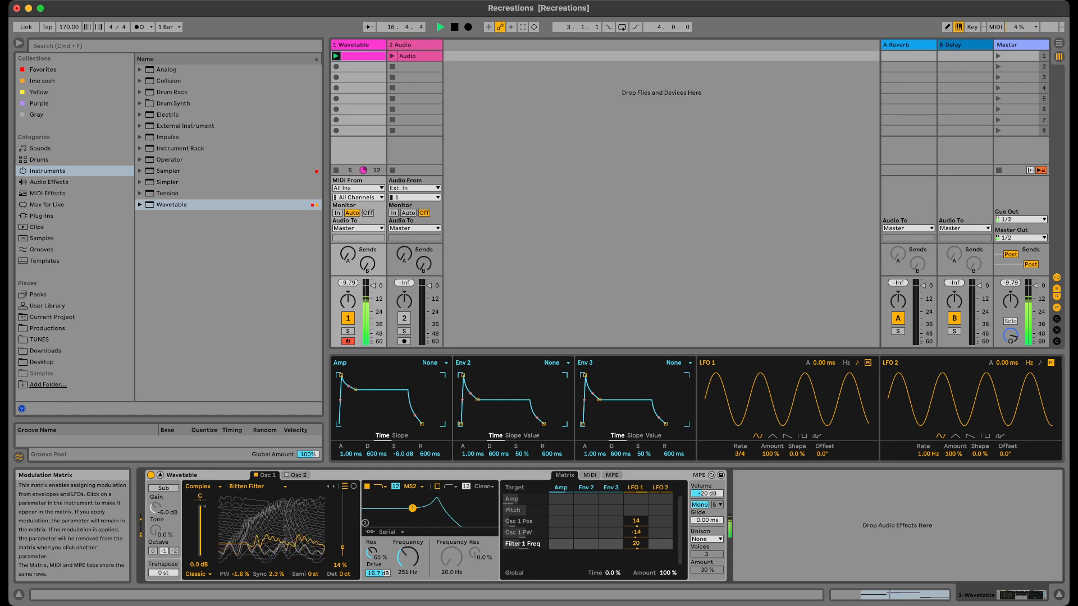
{"action": "key", "text": "space"}
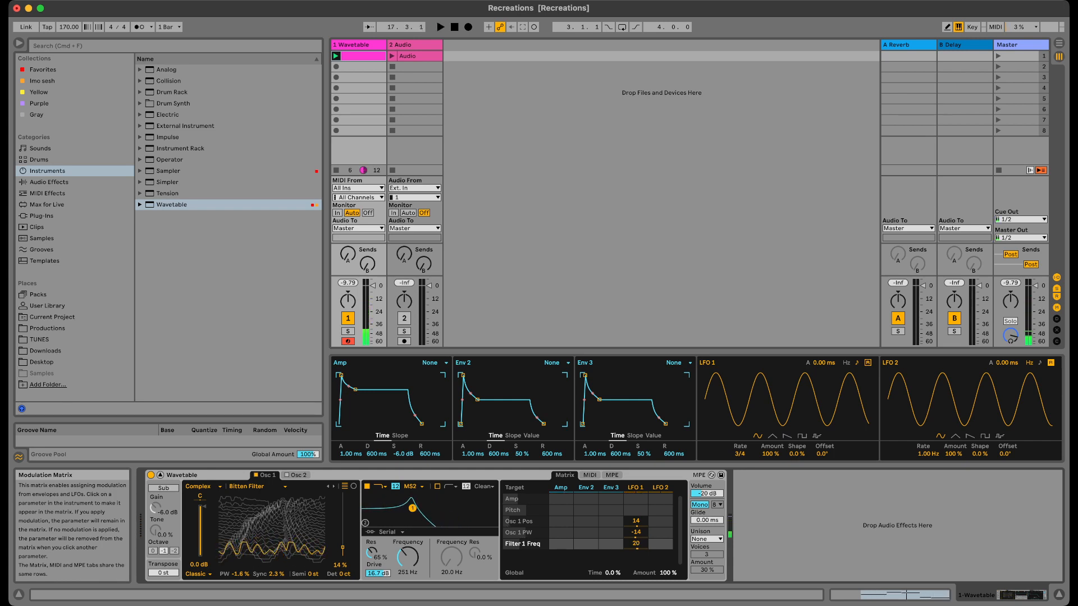
{"action": "double_click", "coordinate": [636, 543]}
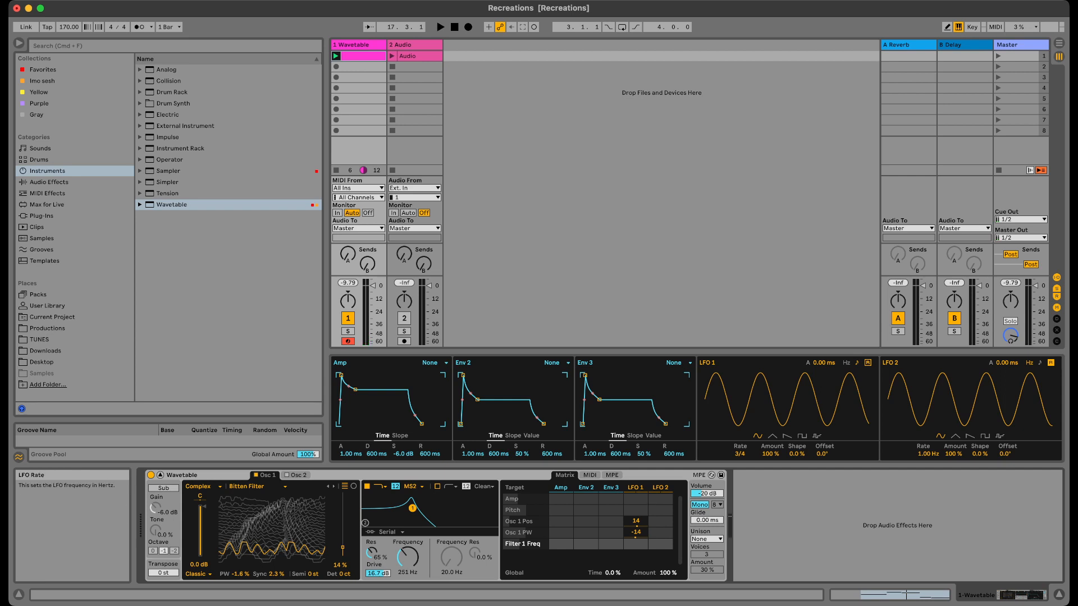
Set LFO 2's rate to 0.52 Hz and modulate Filter 1's frequency with it by 31 during playback.
{"action": "left_click_drag", "start_coordinate": [928, 454], "coordinate": [927, 478]}
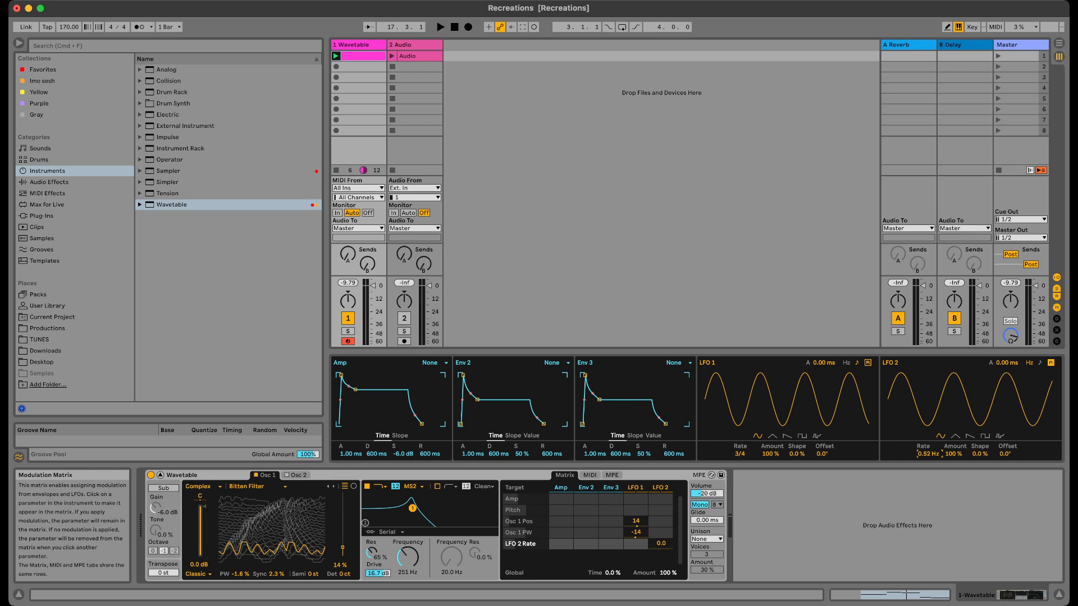
{"action": "left_click", "coordinate": [408, 557]}
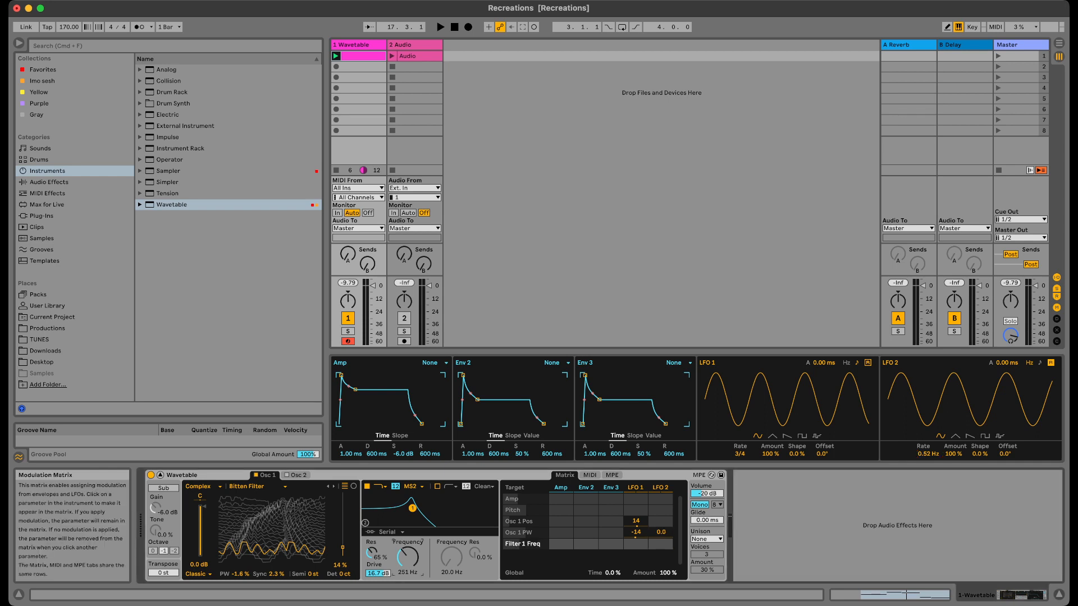
{"action": "key", "text": "space"}
{"action": "mouse_move", "coordinate": [661, 544]}
{"action": "left_mouse_down"}
{"action": "mouse_move", "coordinate": [660, 529]}
{"action": "mouse_move", "coordinate": [661, 583]}
{"action": "mouse_move", "coordinate": [661, 540]}
{"action": "left_mouse_up"}
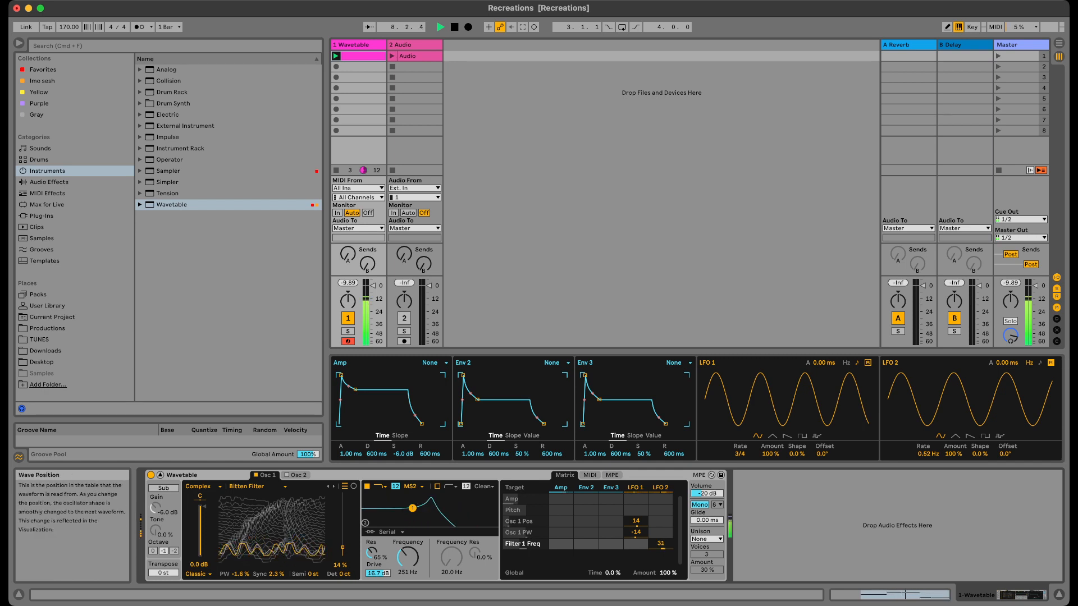
{"action": "key", "text": "space"}
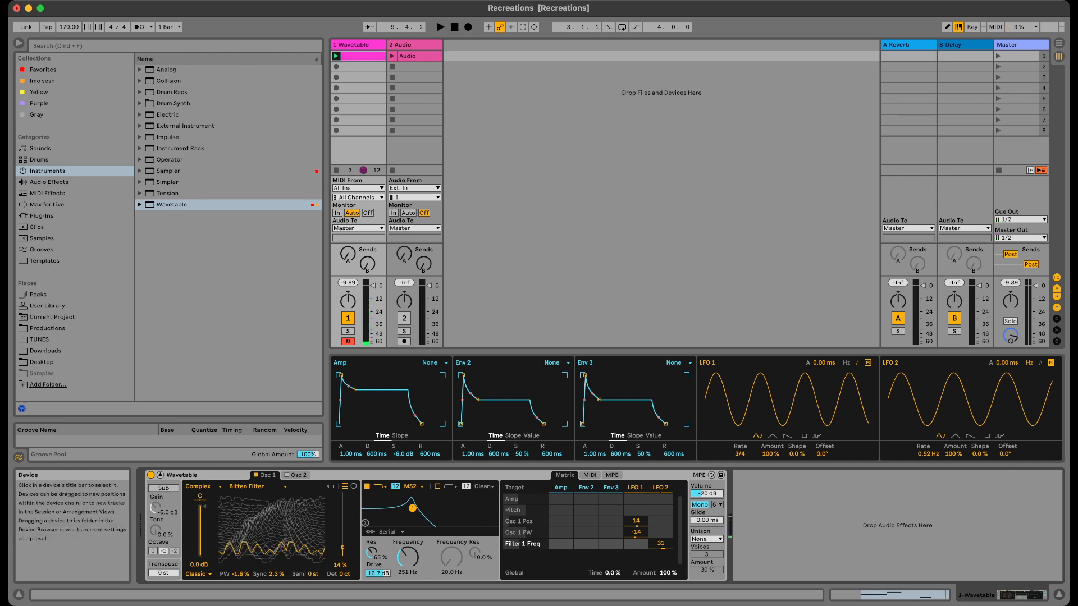
Enable Filter 2 with the Clean circuit and Morph filter type, and set its frequency to 941 Hz.
{"action": "left_click", "coordinate": [437, 487]}
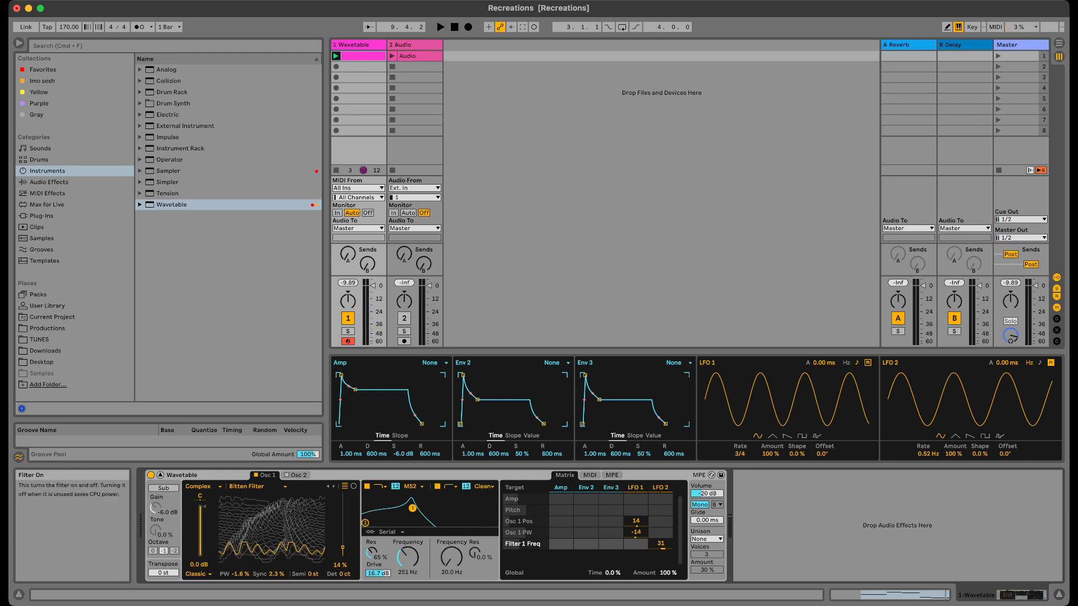
{"action": "left_click", "coordinate": [484, 487]}
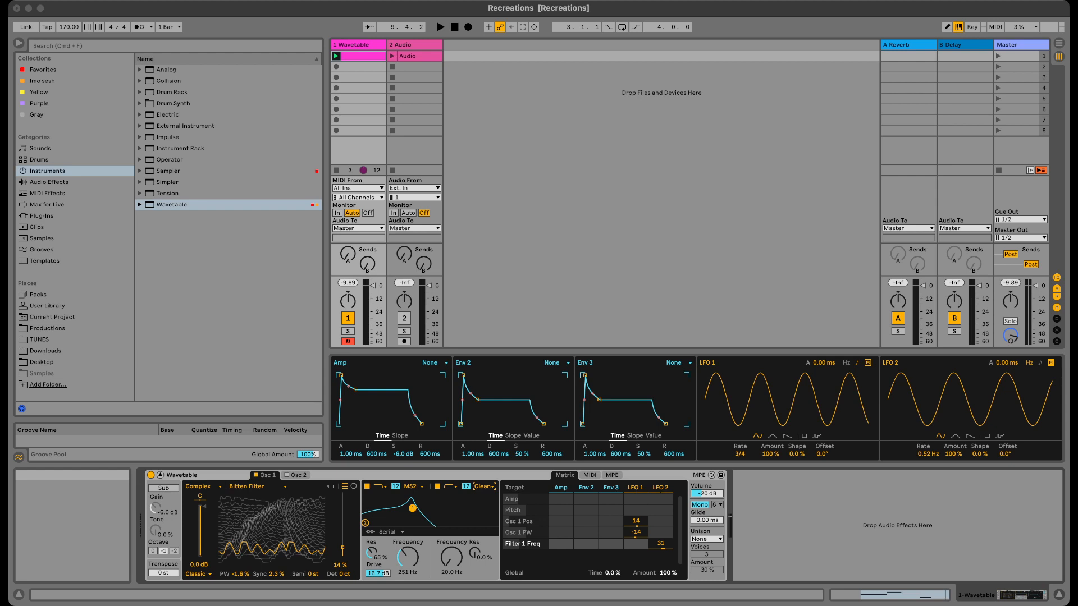
{"action": "left_click", "coordinate": [484, 499]}
{"action": "left_click", "coordinate": [450, 487]}
{"action": "left_click", "coordinate": [451, 510]}
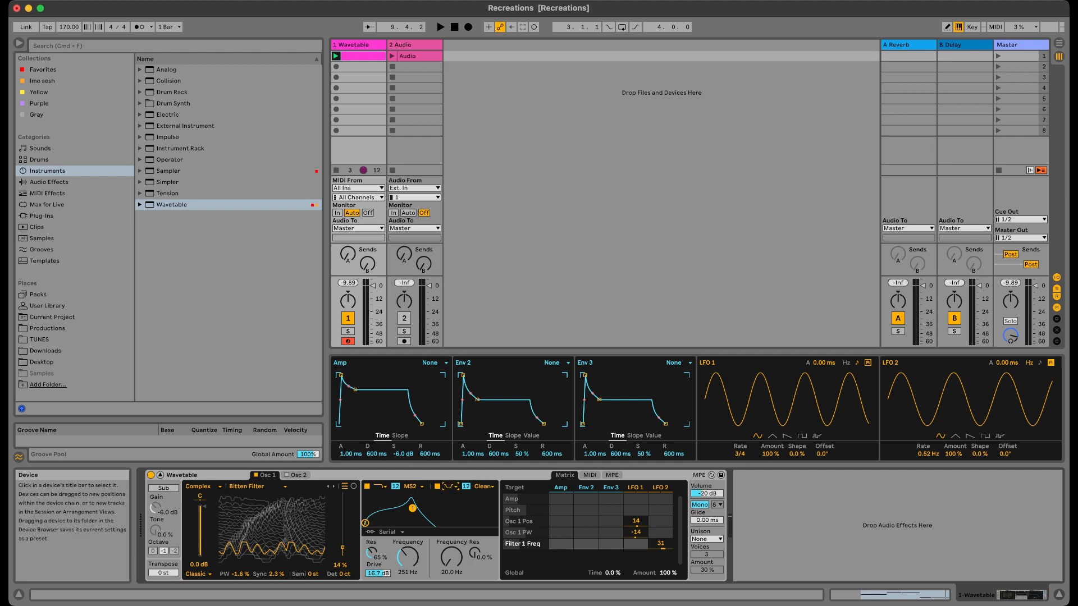
{"action": "left_click", "coordinate": [450, 486]}
{"action": "left_click", "coordinate": [451, 499]}
{"action": "left_click_drag", "start_coordinate": [451, 557], "coordinate": [481, 548]}
Play the sound with Filter 1 briefly bypassed, and modulate Filter 2's morph with LFO 1 by -62.
{"action": "left_click", "coordinate": [367, 486]}
{"action": "key", "text": "space"}
{"action": "left_click", "coordinate": [368, 487]}
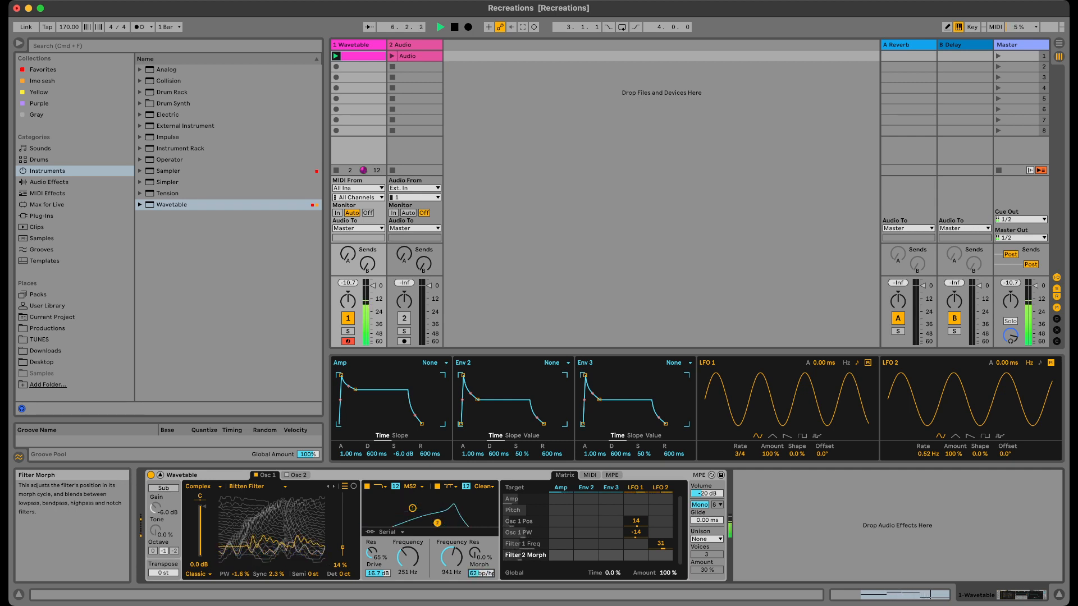
{"action": "left_click_drag", "start_coordinate": [636, 556], "coordinate": [636, 515]}
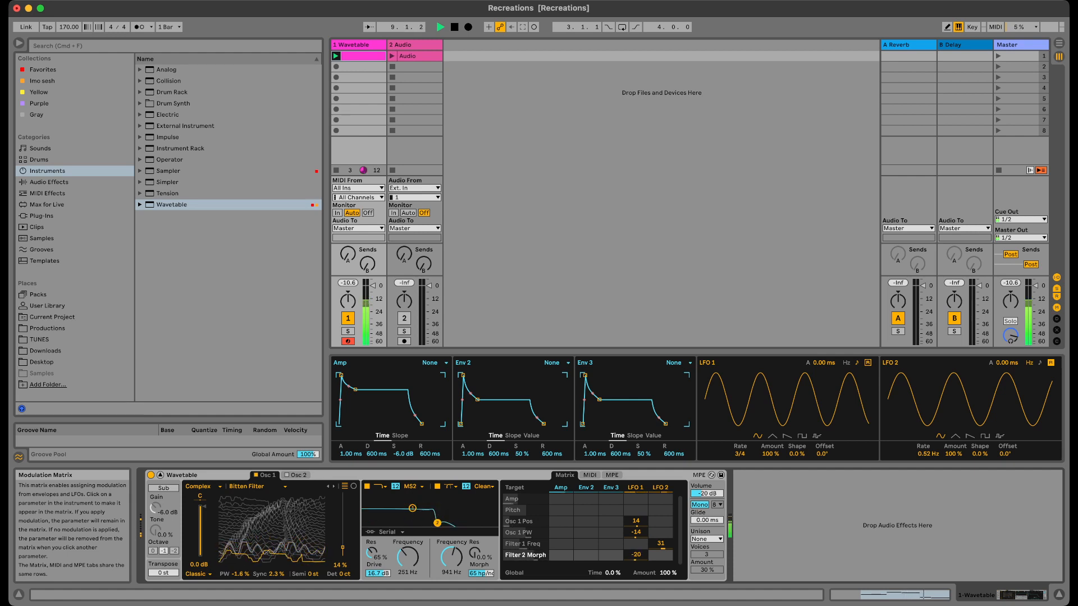
{"action": "left_click_drag", "start_coordinate": [636, 567], "coordinate": [636, 593]}
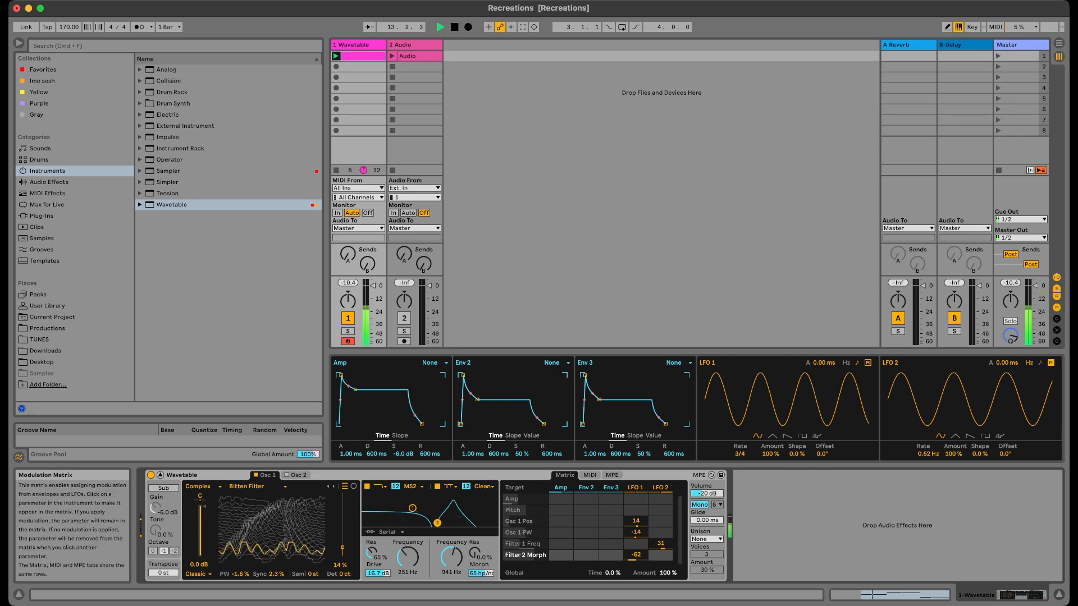
Set Filter 2's resonance to 34 % and Filter 1's frequency to 369 Hz, and stop playback.
{"action": "left_click_drag", "start_coordinate": [474, 553], "coordinate": [474, 564]}
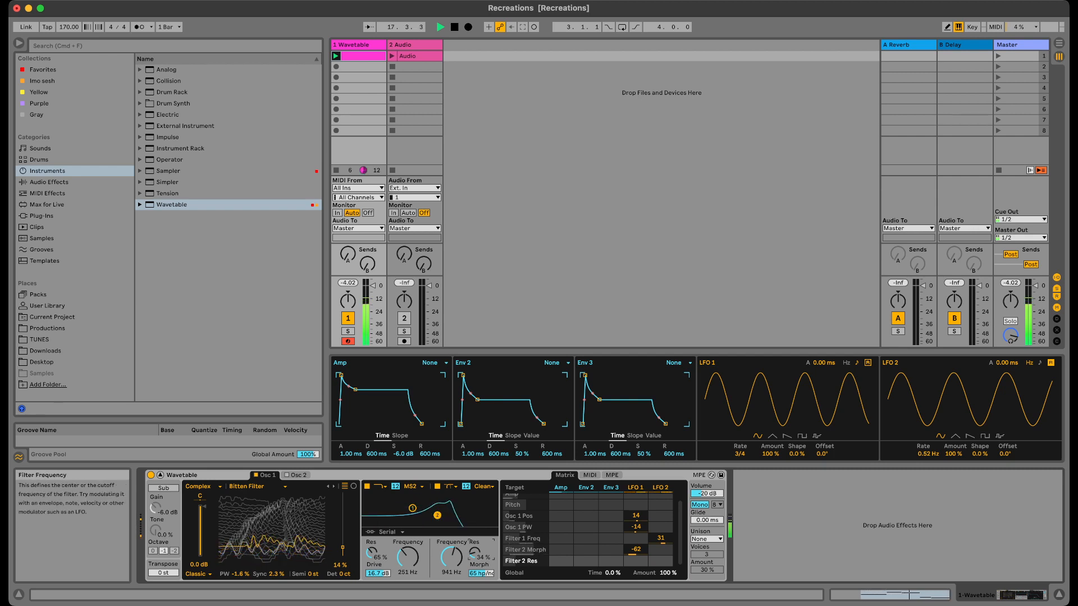
{"action": "mouse_move", "coordinate": [407, 558]}
{"action": "left_mouse_down"}
{"action": "mouse_move", "coordinate": [407, 527]}
{"action": "mouse_move", "coordinate": [408, 550]}
{"action": "left_mouse_up"}
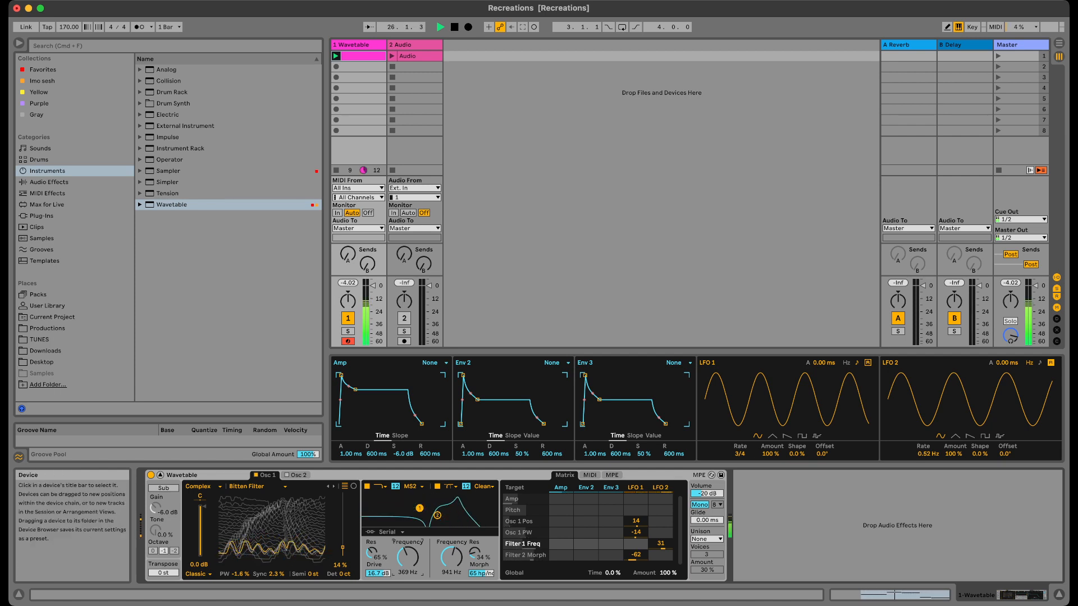
{"action": "key", "text": "space"}
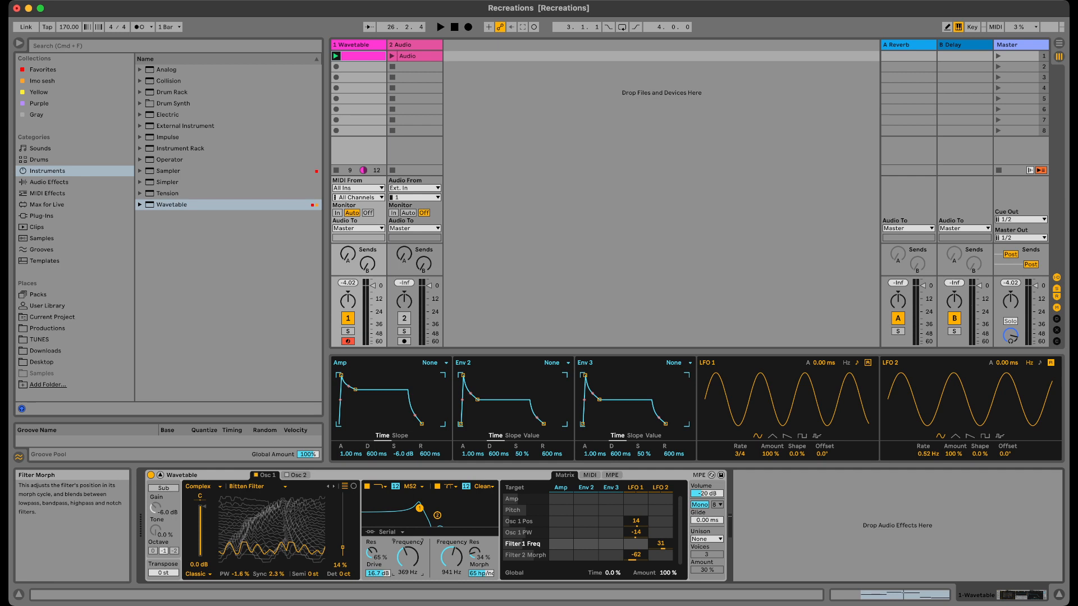
Audition the Verbed wavetable on Osc 1 during playback, choose Kicked instead, and set its wavetable position to 27 %.
{"action": "key", "text": "space"}
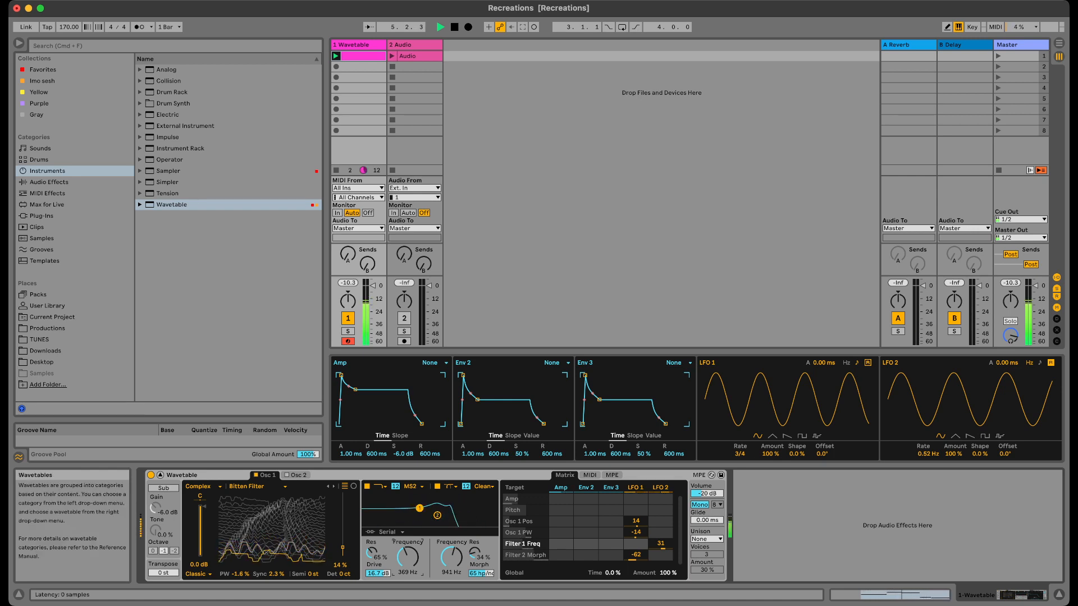
{"action": "left_click", "coordinate": [256, 487]}
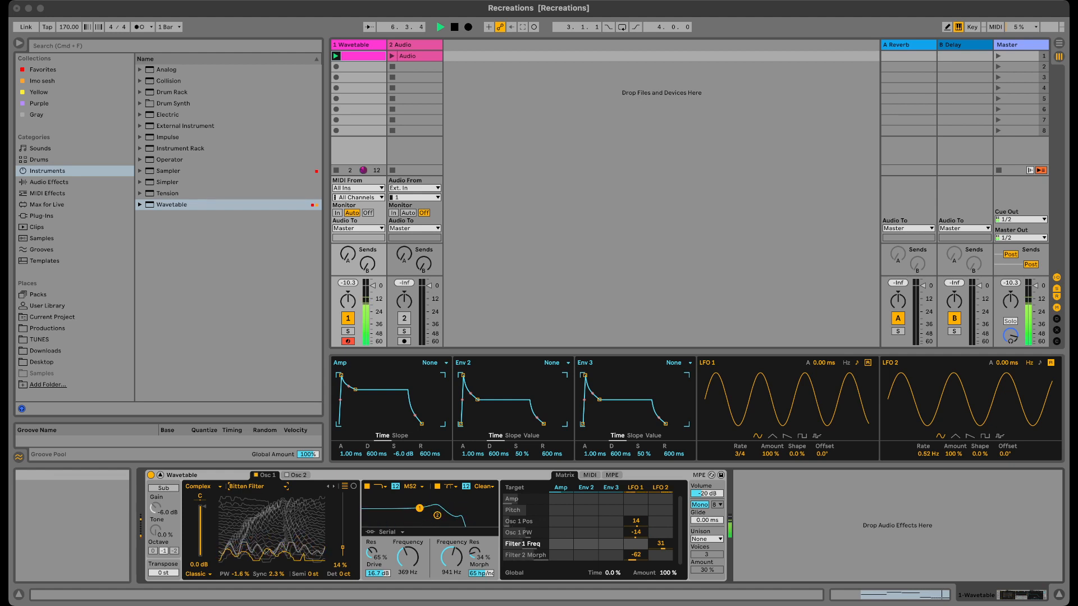
{"action": "key", "text": "Up"}
{"action": "left_click", "coordinate": [255, 551]}
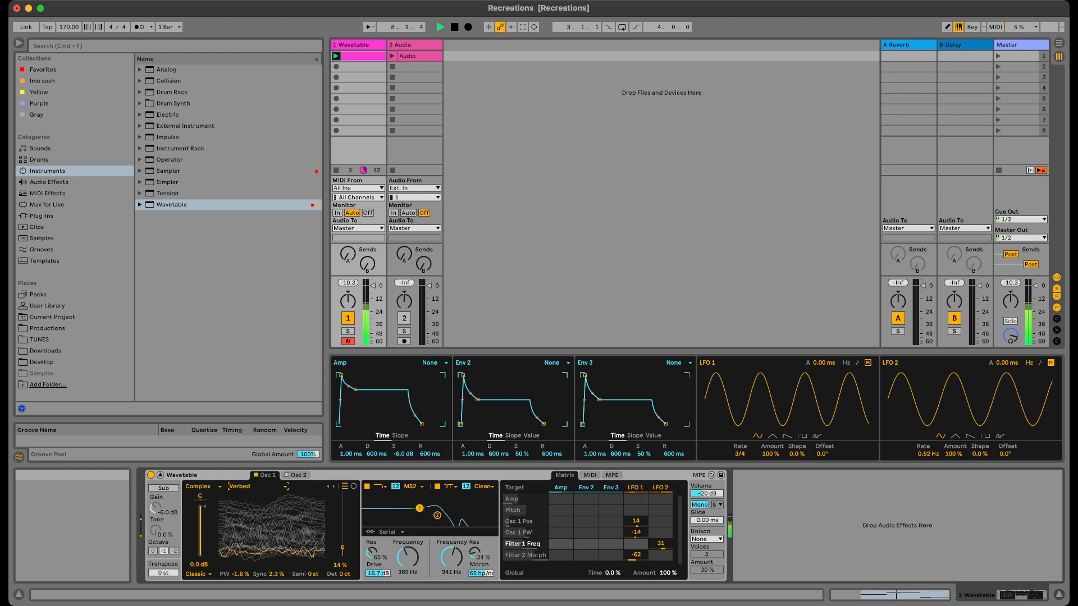
{"action": "left_click", "coordinate": [256, 487]}
{"action": "left_click", "coordinate": [255, 438]}
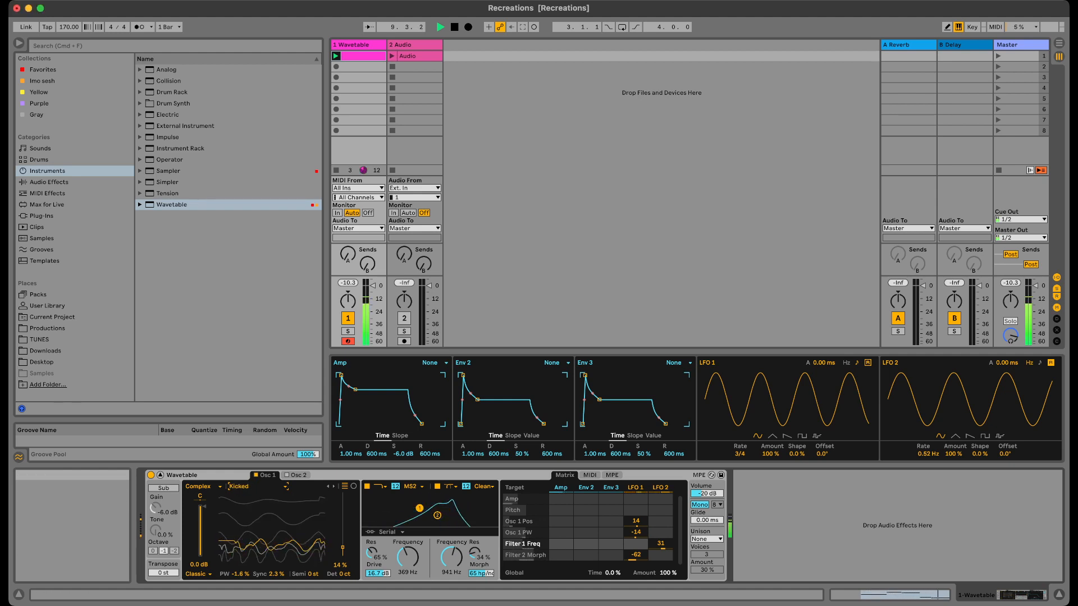
{"action": "left_click", "coordinate": [256, 486]}
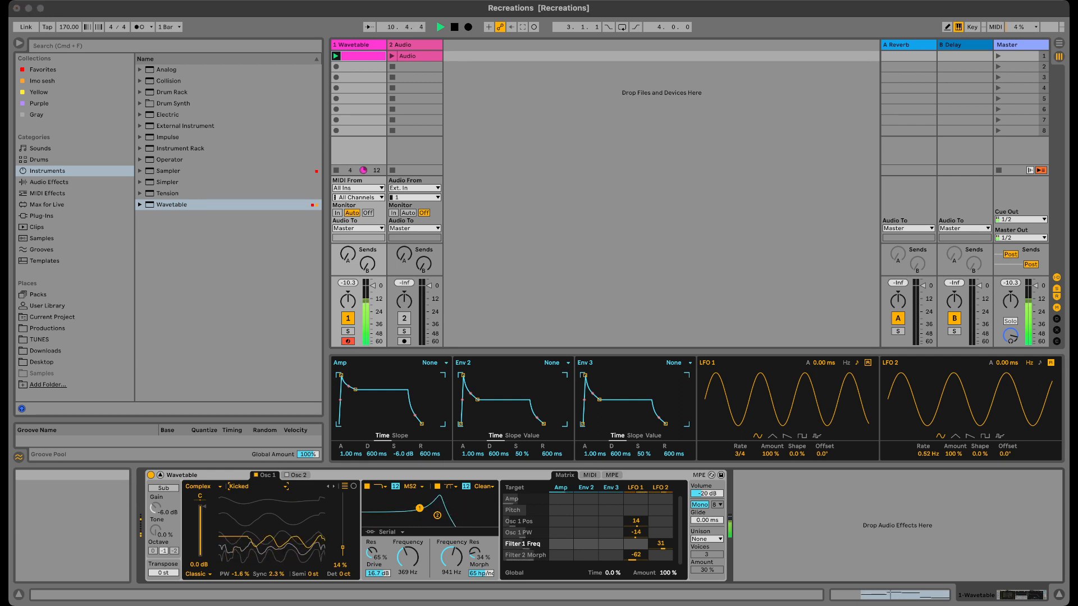
{"action": "left_click", "coordinate": [256, 487]}
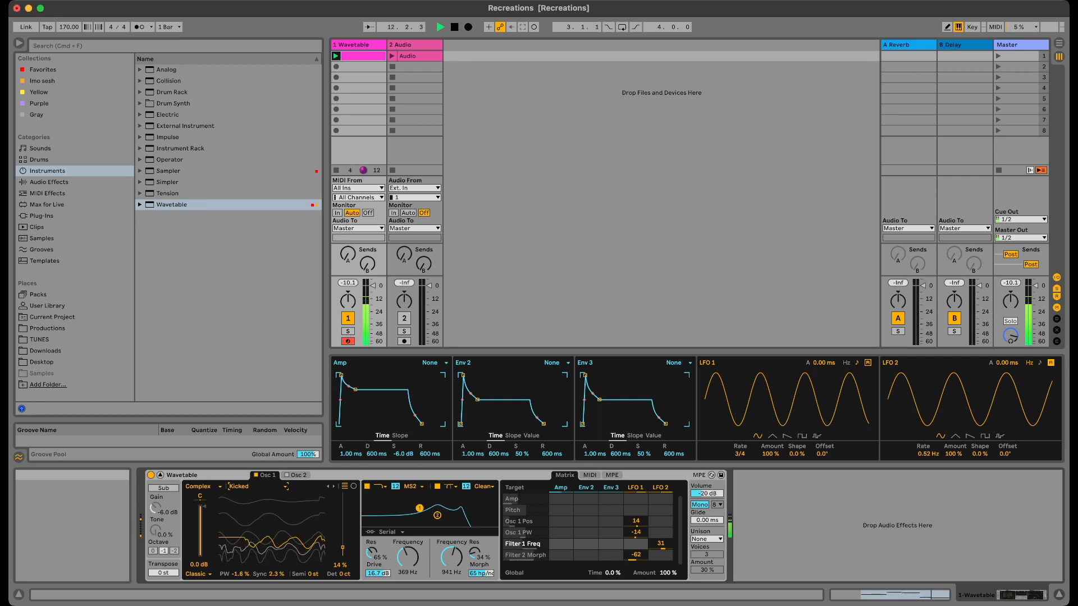
{"action": "left_click_drag", "start_coordinate": [342, 548], "coordinate": [343, 535]}
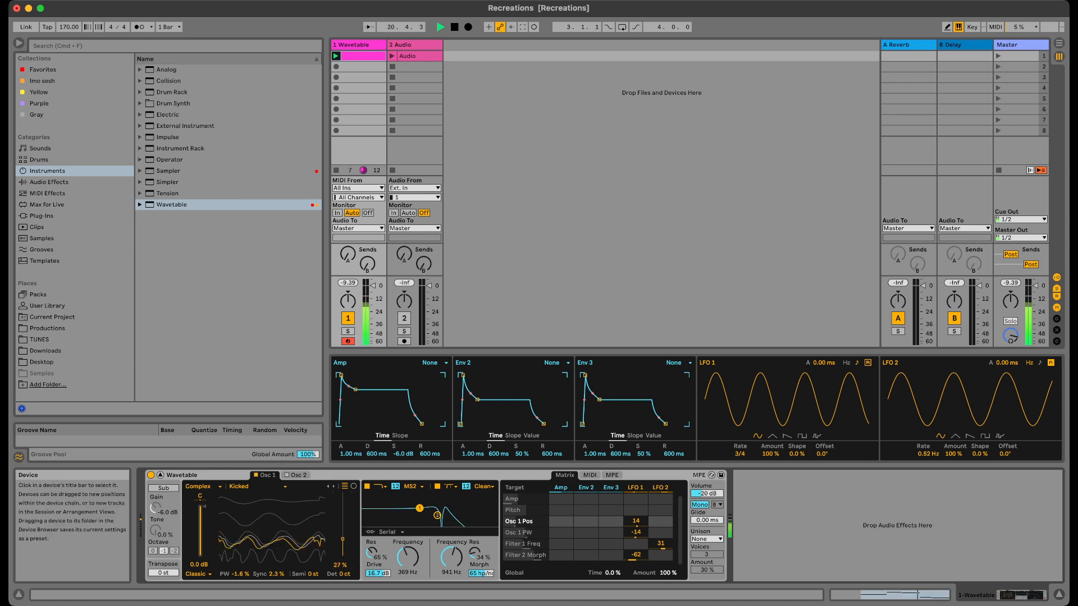
Raise Filter 2's resonance to 52 % and Filter 1's Drive to 19.3 dB, and stop playback.
{"action": "left_click_drag", "start_coordinate": [475, 553], "coordinate": [475, 549]}
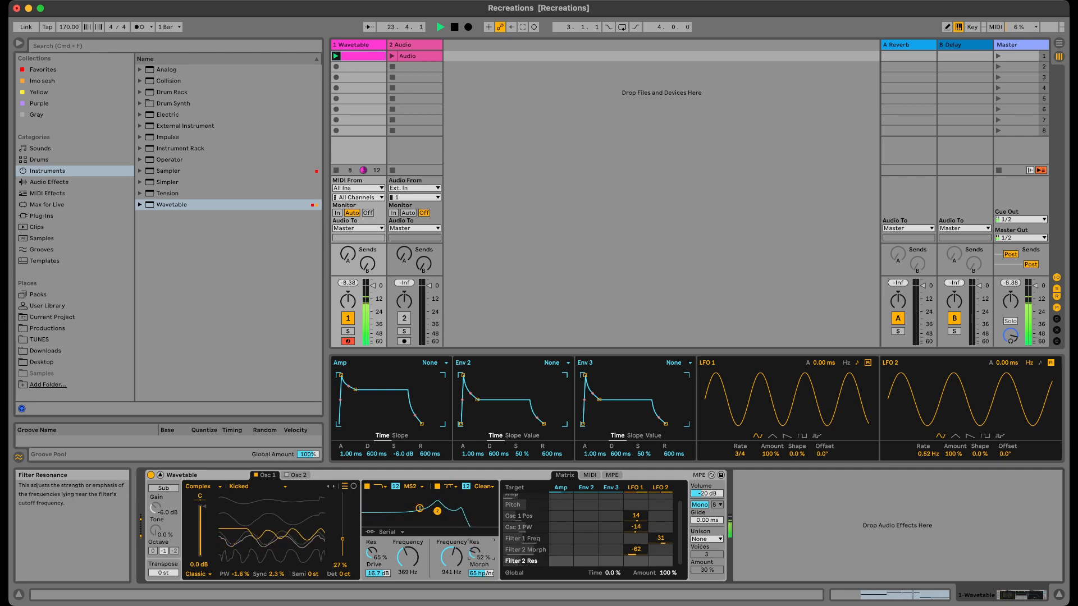
{"action": "mouse_move", "coordinate": [378, 573]}
{"action": "left_mouse_down"}
{"action": "mouse_move", "coordinate": [378, 552]}
{"action": "mouse_move", "coordinate": [378, 584]}
{"action": "left_mouse_up"}
{"action": "key", "text": "space"}
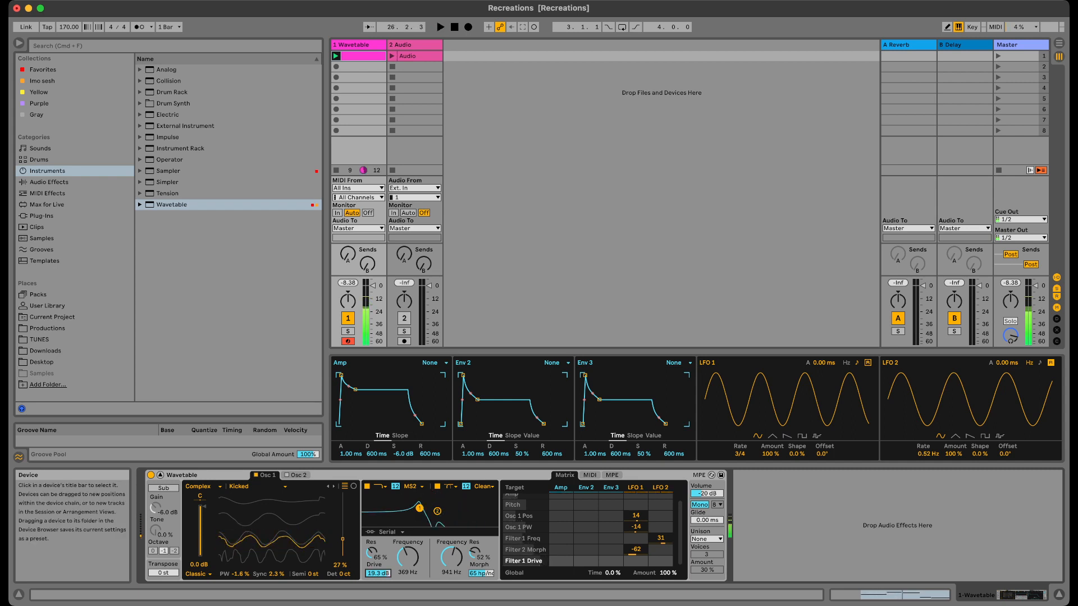
Change Filter 2's circuit to OSR and play the sound.
{"action": "left_click", "coordinate": [484, 486]}
{"action": "left_click", "coordinate": [484, 498]}
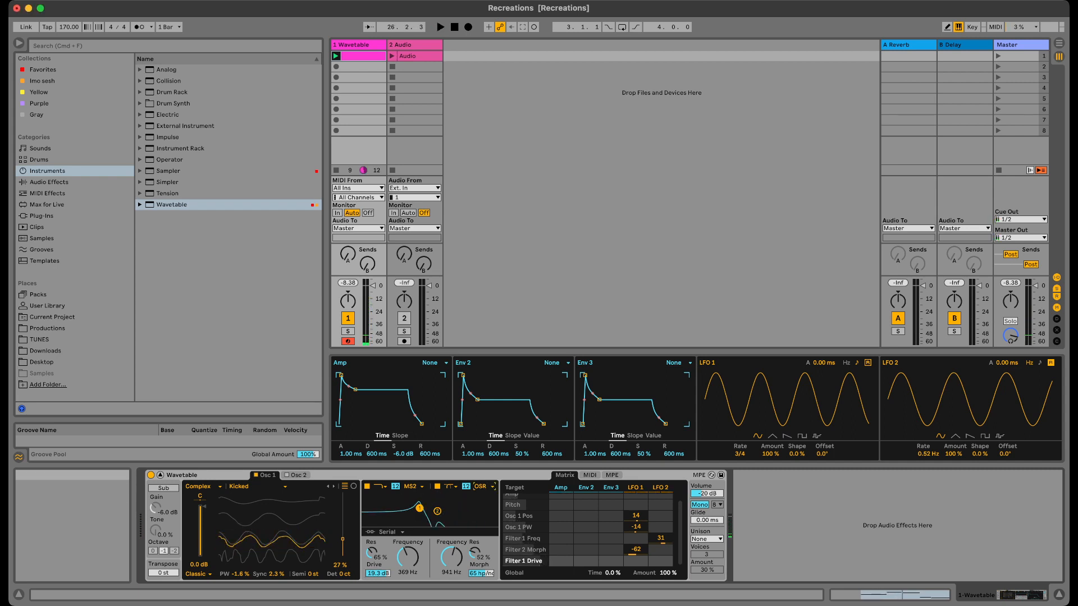
{"action": "key", "text": "space"}
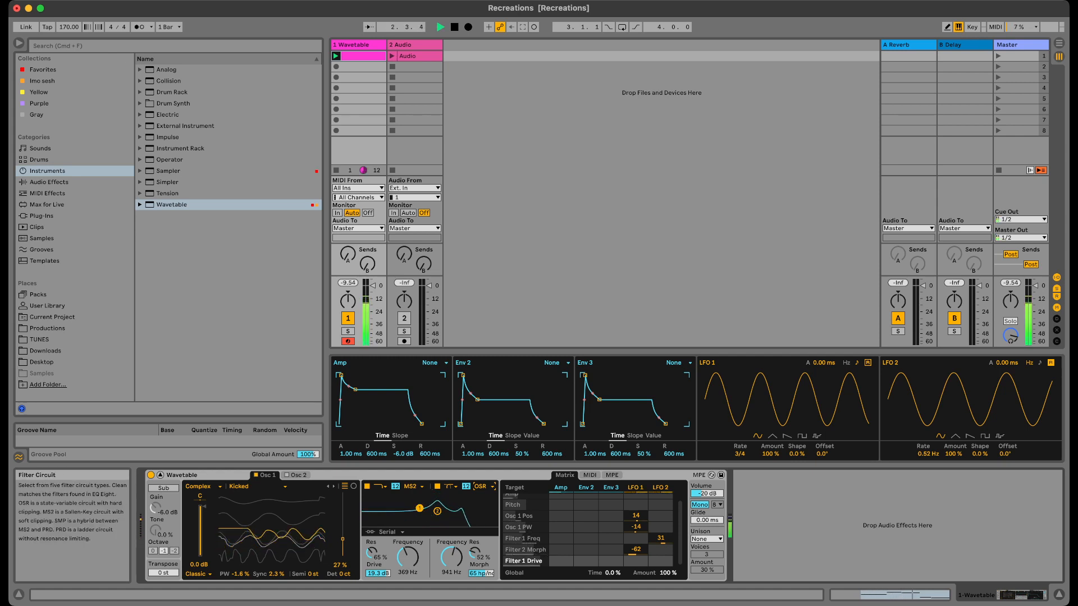
Try the 24 dB slope on Filter 2 and then Filter 1, returning each to 12 dB, and stop playback.
{"action": "left_click", "coordinate": [466, 487]}
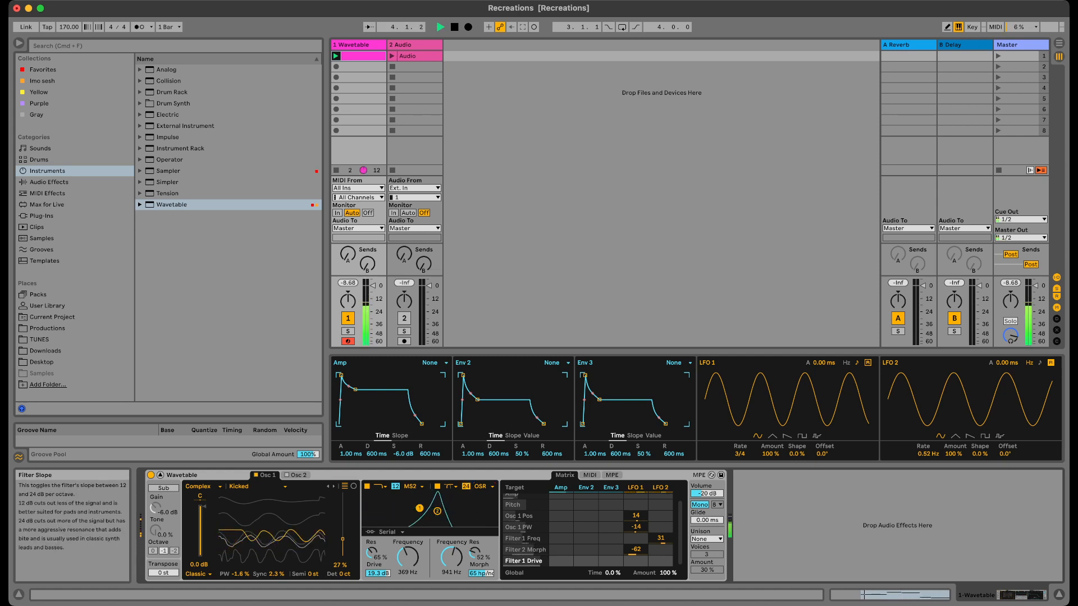
{"action": "left_click", "coordinate": [466, 487]}
{"action": "left_click", "coordinate": [396, 487]}
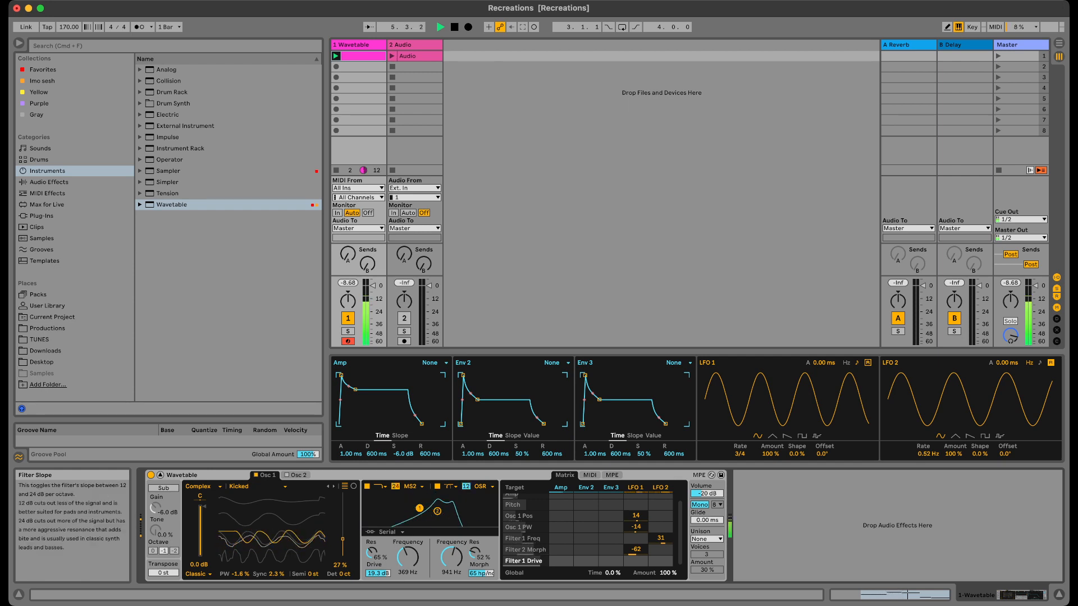
{"action": "left_click", "coordinate": [395, 487]}
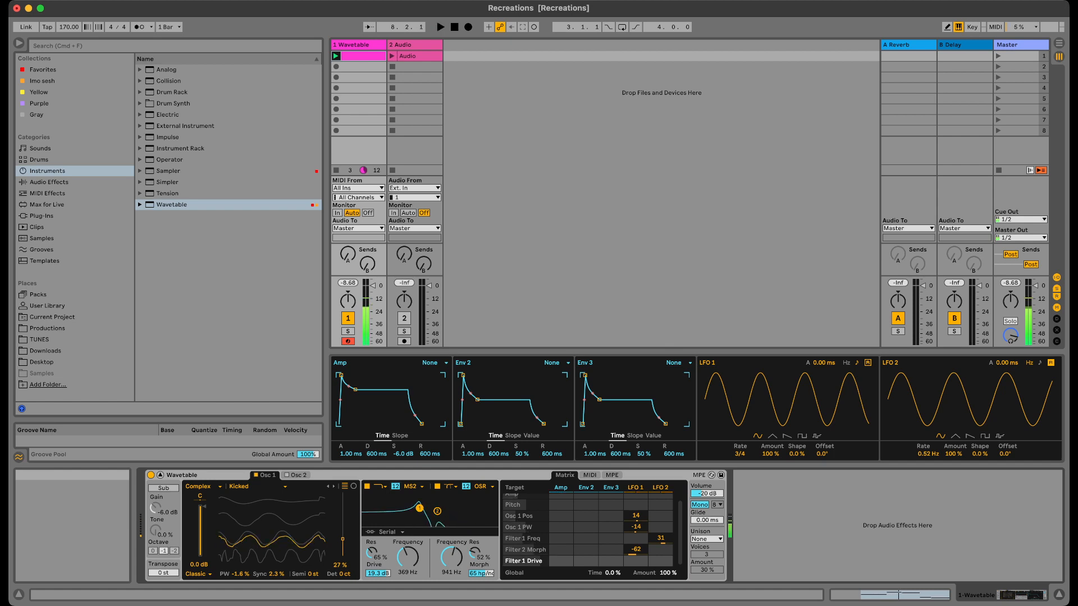
{"action": "key", "text": "space"}
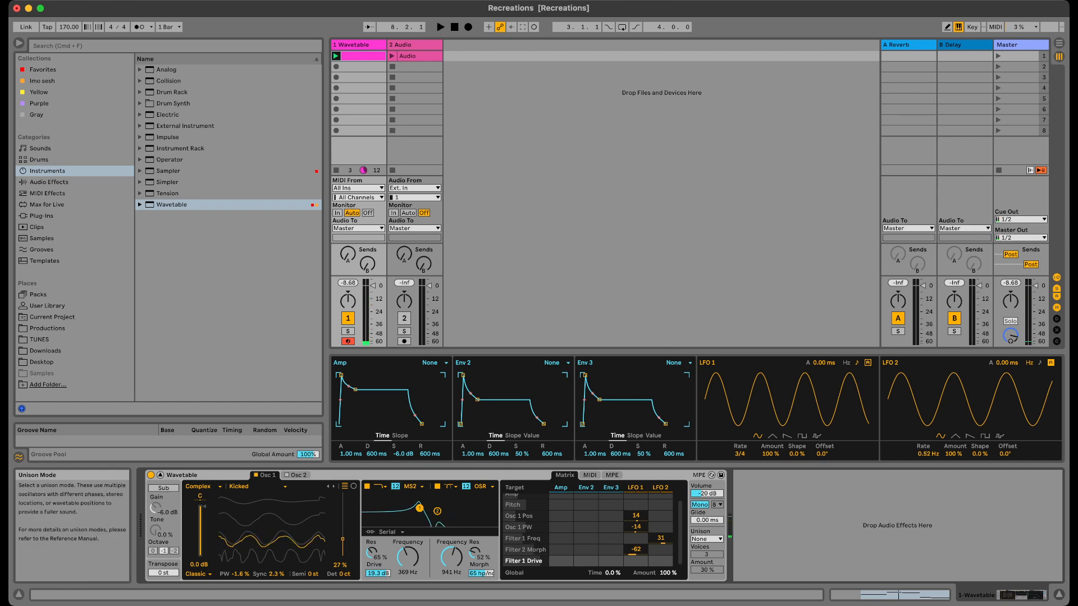
Set the unison mode to Classic with 2 voices and a 3.1 % amount, and play the sound.
{"action": "left_click", "coordinate": [707, 539]}
{"action": "left_click", "coordinate": [707, 549]}
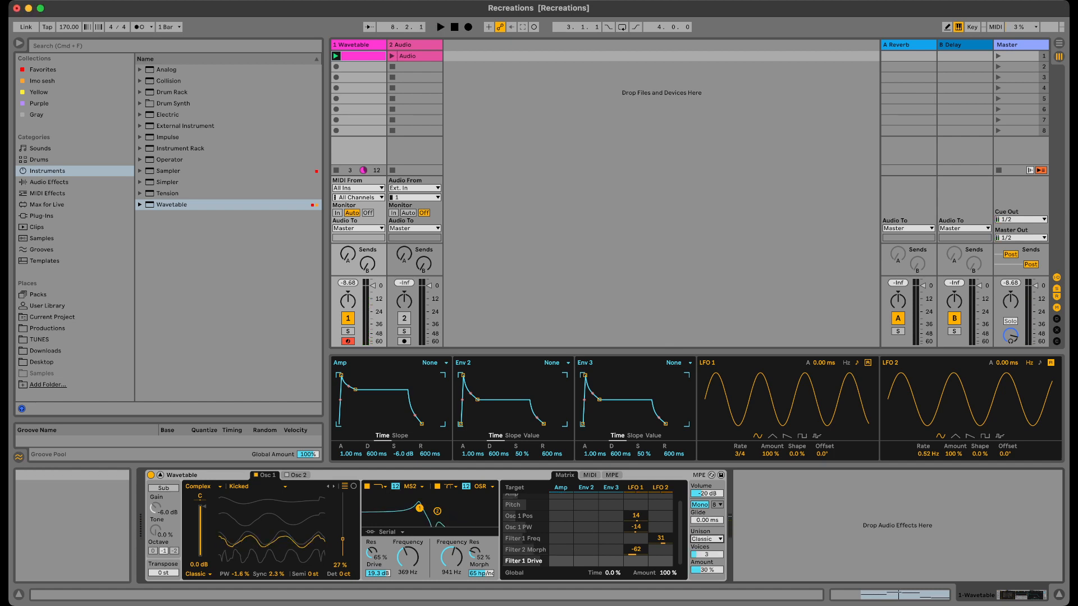
{"action": "left_click", "coordinate": [706, 554]}
{"action": "left_click_drag", "start_coordinate": [707, 555], "coordinate": [707, 583]}
{"action": "key", "text": "space"}
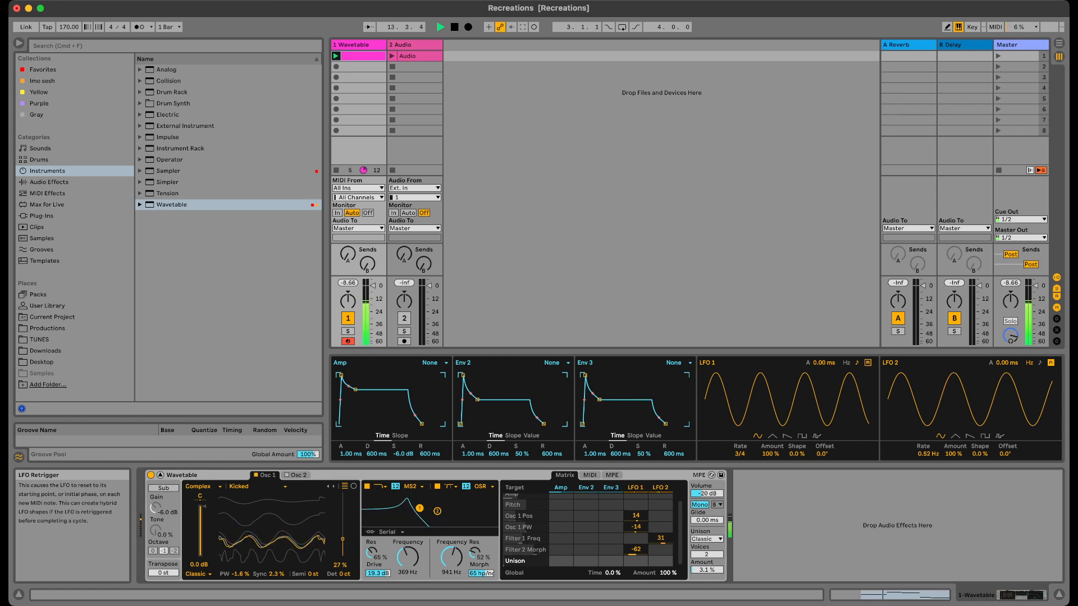
Try different LFO 1 Shape values during playback, stop playback, and set LFO 1's Offset to 22°.
{"action": "left_click_drag", "start_coordinate": [797, 454], "coordinate": [797, 422]}
{"action": "key", "text": "space"}
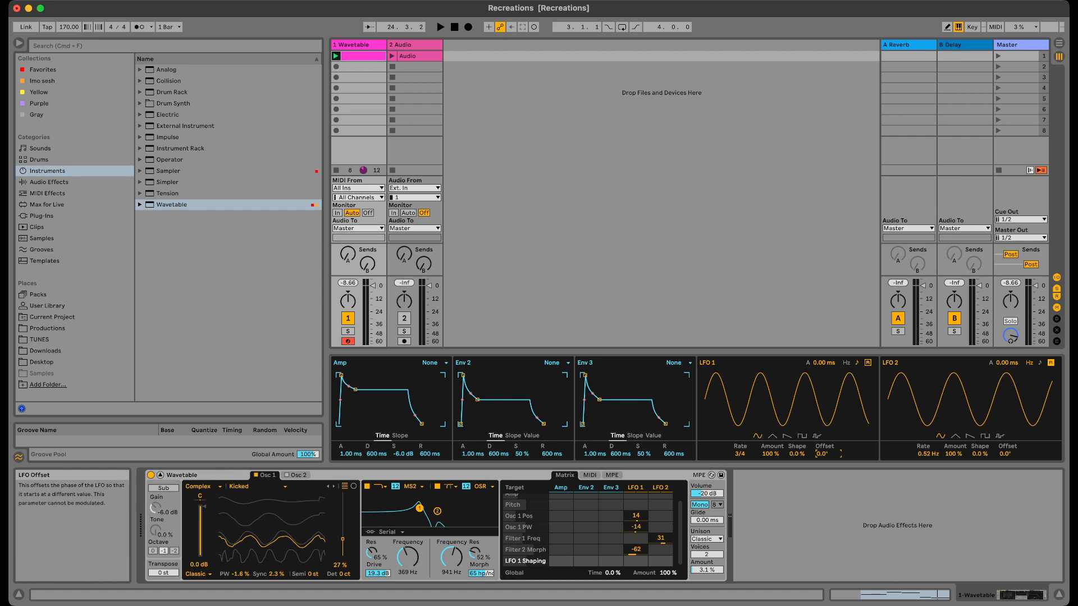
{"action": "left_click_drag", "start_coordinate": [822, 453], "coordinate": [822, 446]}
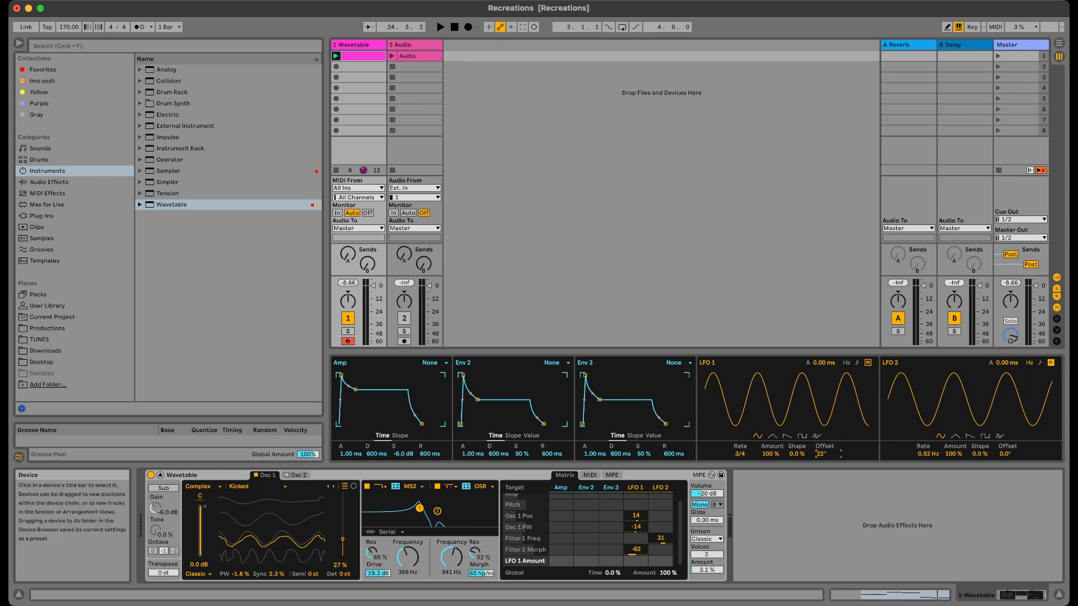
Try modulating LFO 1 Amount from LFO 1 at -100 during playback, and reset that modulation to zero.
{"action": "left_click_drag", "start_coordinate": [636, 560], "coordinate": [636, 505]}
{"action": "key", "text": "space"}
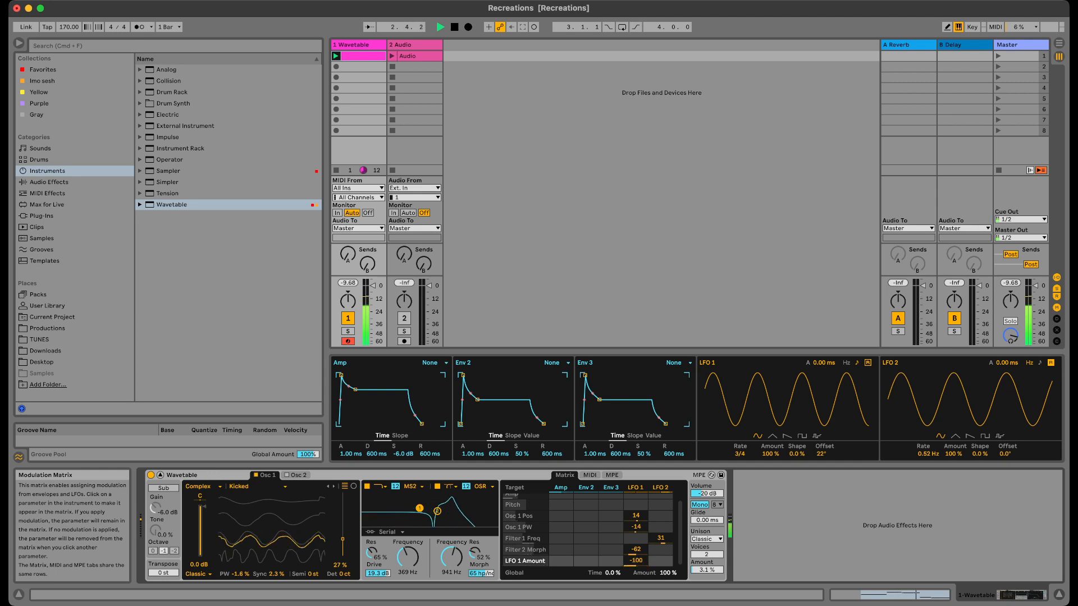
{"action": "mouse_move", "coordinate": [636, 561]}
{"action": "left_mouse_down"}
{"action": "mouse_move", "coordinate": [636, 595]}
{"action": "mouse_move", "coordinate": [635, 538]}
{"action": "mouse_move", "coordinate": [636, 559]}
{"action": "left_mouse_up"}
{"action": "key", "text": "space"}
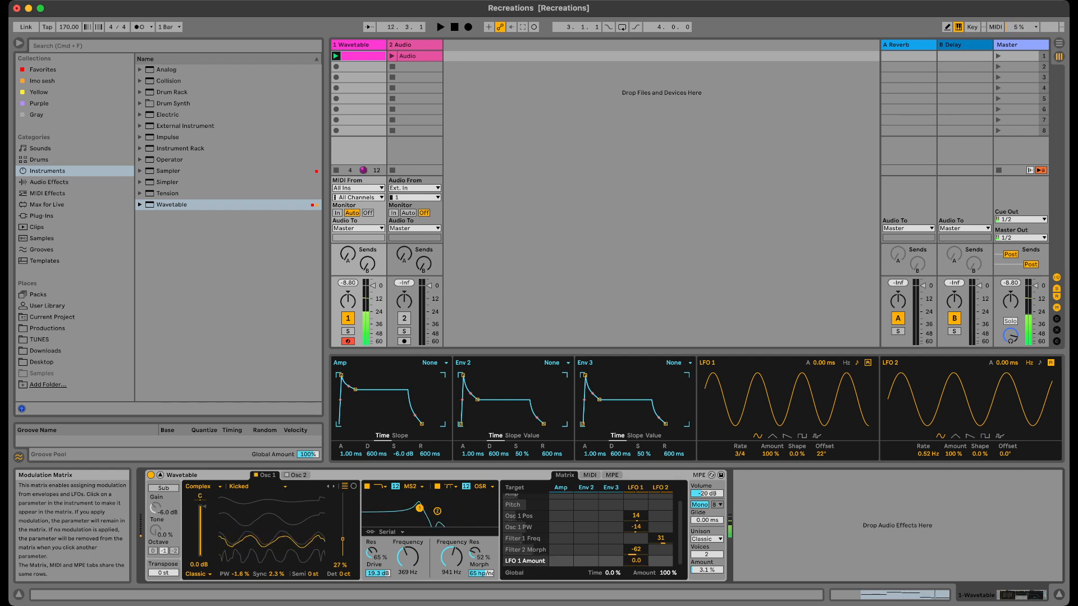
{"action": "double_click", "coordinate": [636, 561]}
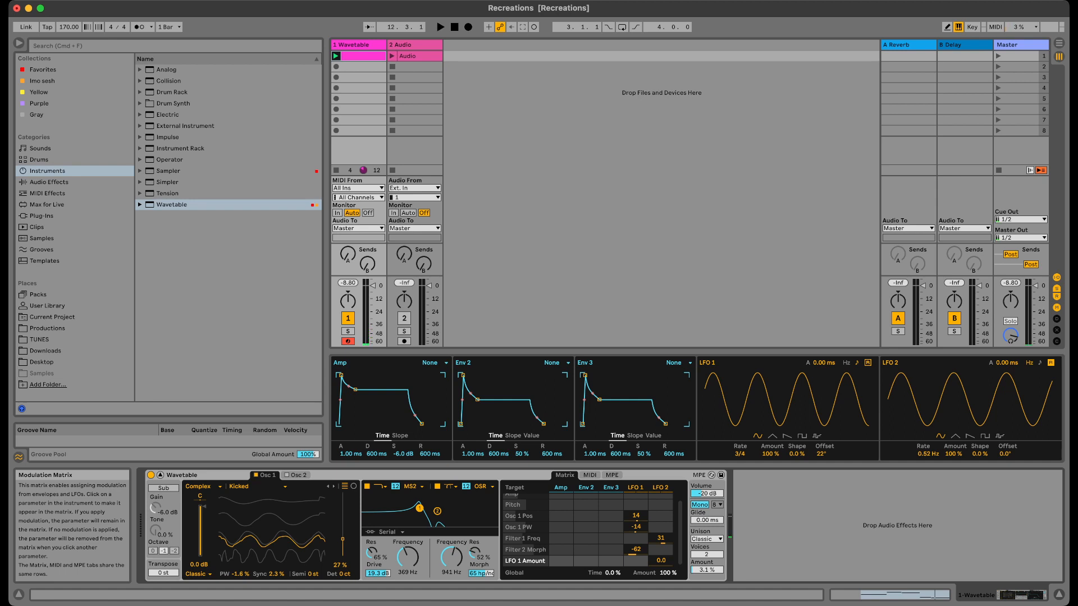
Set LFO 2's modulation of LFO 1 Amount to -31 during playback, add the global Time as a modulation target, and stop playback.
{"action": "key", "text": "space"}
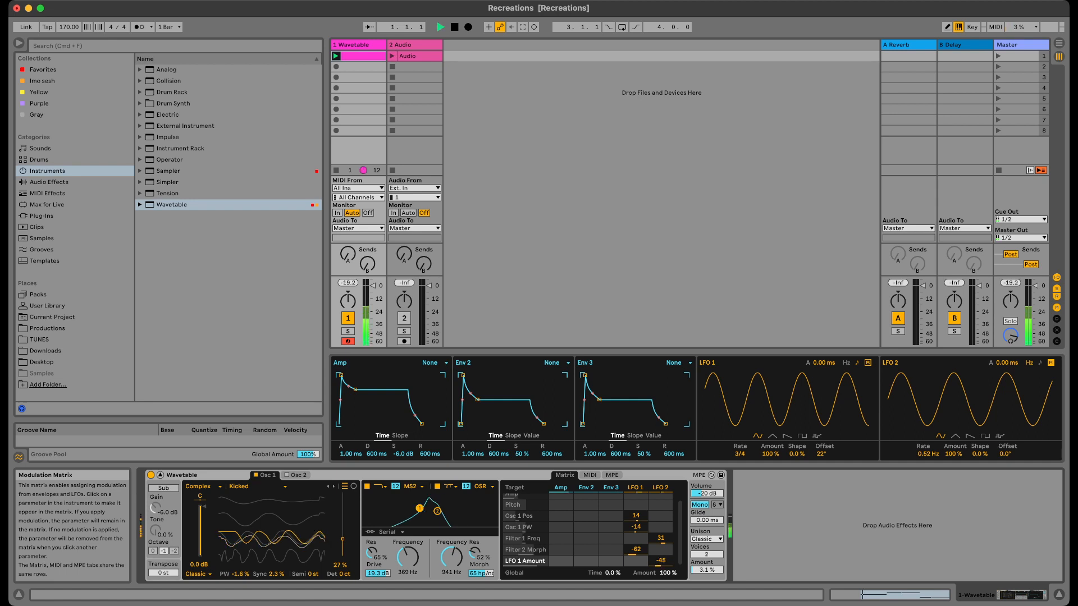
{"action": "left_click_drag", "start_coordinate": [661, 561], "coordinate": [660, 573]}
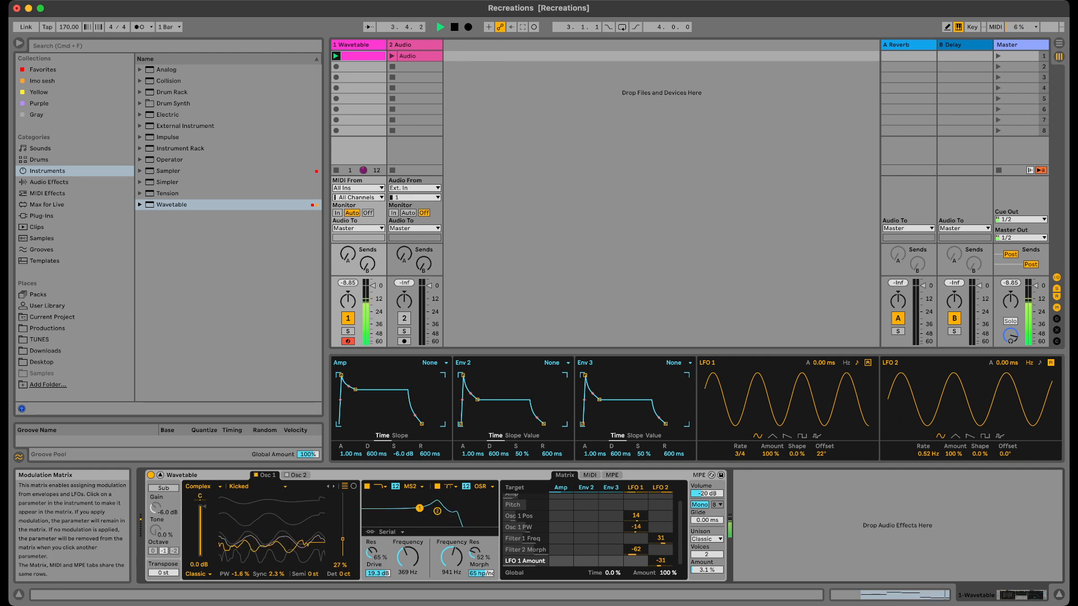
{"action": "left_click", "coordinate": [613, 573]}
{"action": "mouse_move", "coordinate": [613, 574]}
{"action": "left_mouse_down"}
{"action": "mouse_move", "coordinate": [613, 552]}
{"action": "mouse_move", "coordinate": [613, 605]}
{"action": "mouse_move", "coordinate": [613, 573]}
{"action": "left_mouse_up"}
{"action": "key", "text": "space"}
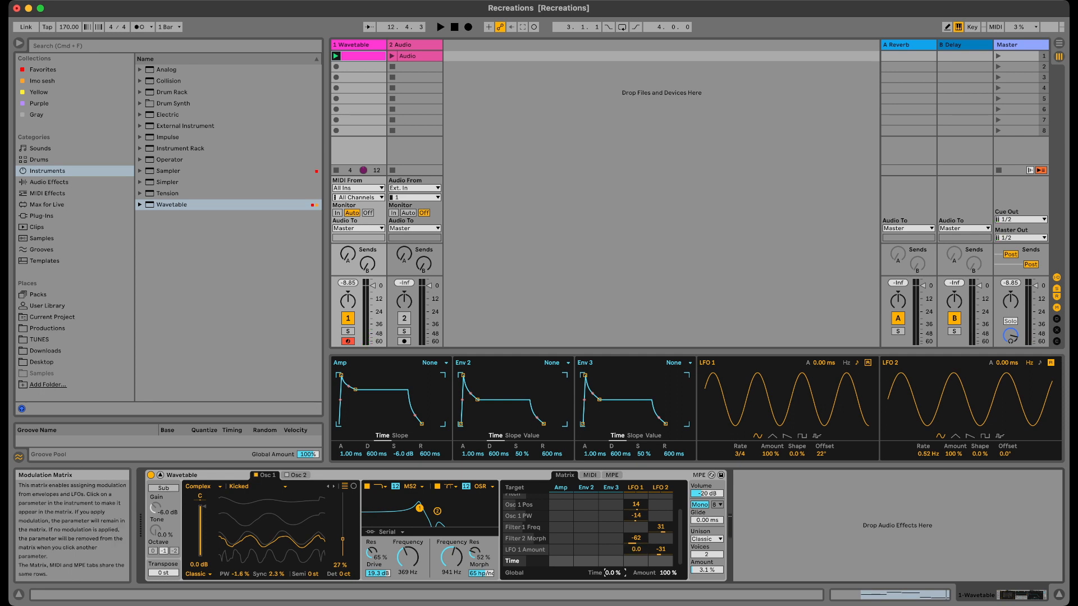
Try LFO 2 and LFO 1 on Time during playback, settling on -12 from LFO 1, and set LFO 2's modulation of LFO 1 Amount to -36.
{"action": "key", "text": "space"}
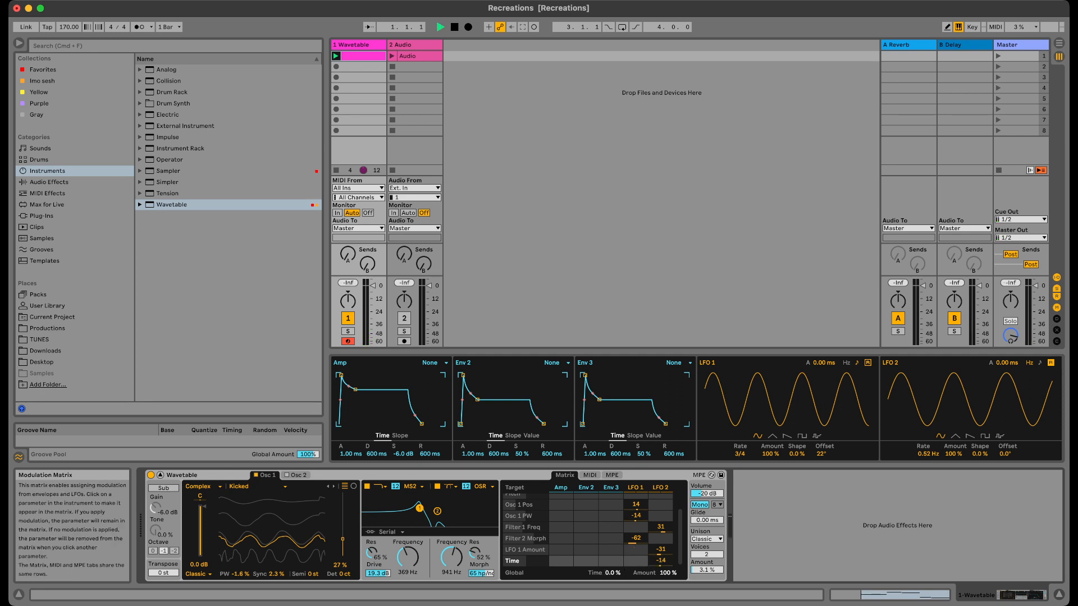
{"action": "left_click_drag", "start_coordinate": [661, 561], "coordinate": [636, 558]}
{"action": "key", "text": "Delete"}
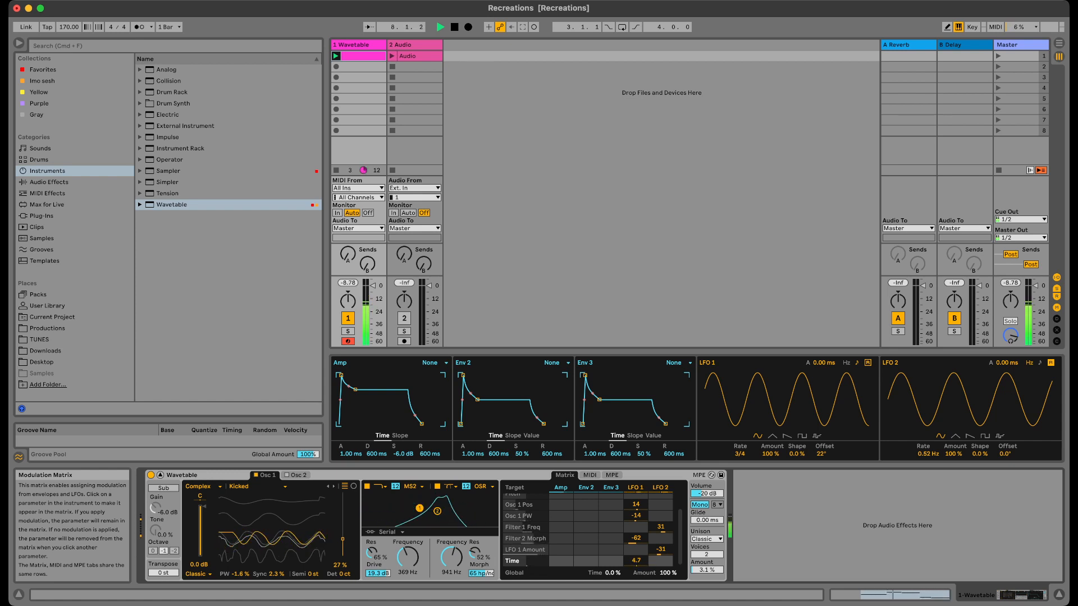
{"action": "left_click_drag", "start_coordinate": [635, 561], "coordinate": [636, 568]}
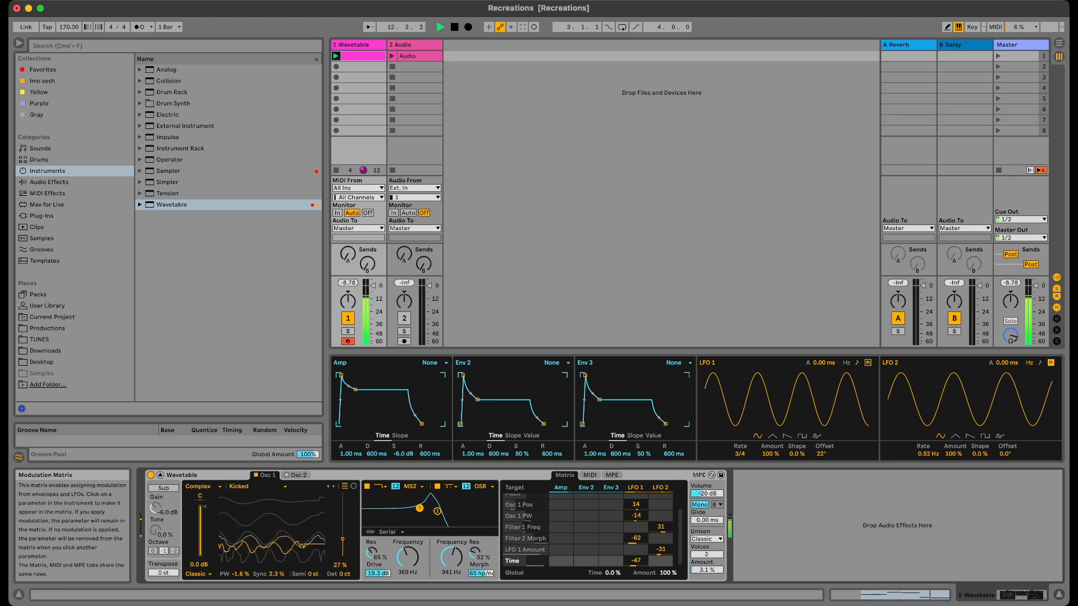
{"action": "left_click_drag", "start_coordinate": [636, 561], "coordinate": [636, 544]}
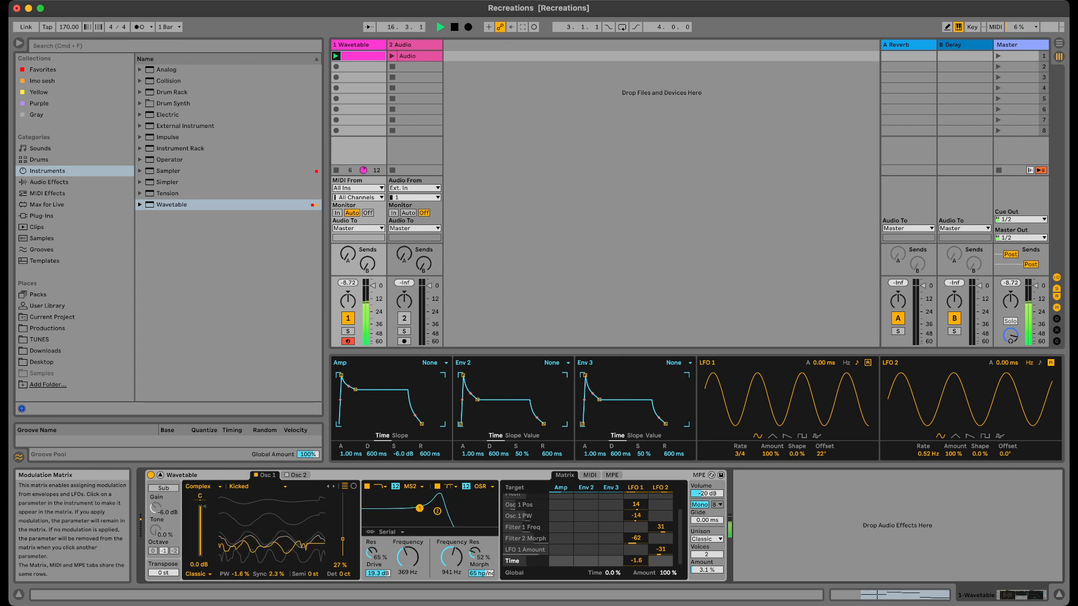
{"action": "double_click", "coordinate": [635, 560]}
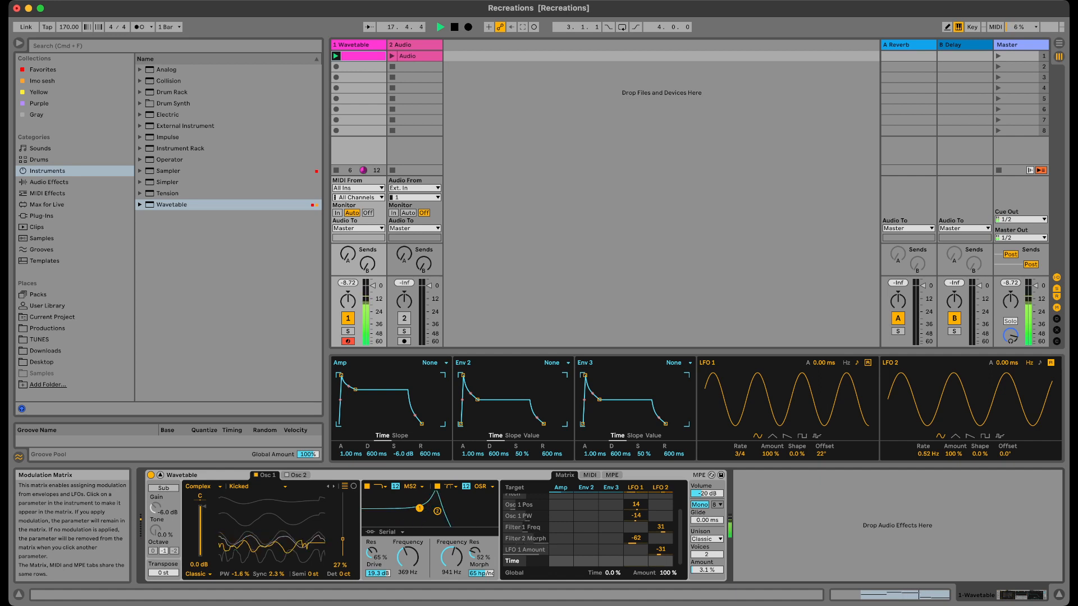
{"action": "left_click_drag", "start_coordinate": [636, 561], "coordinate": [661, 546]}
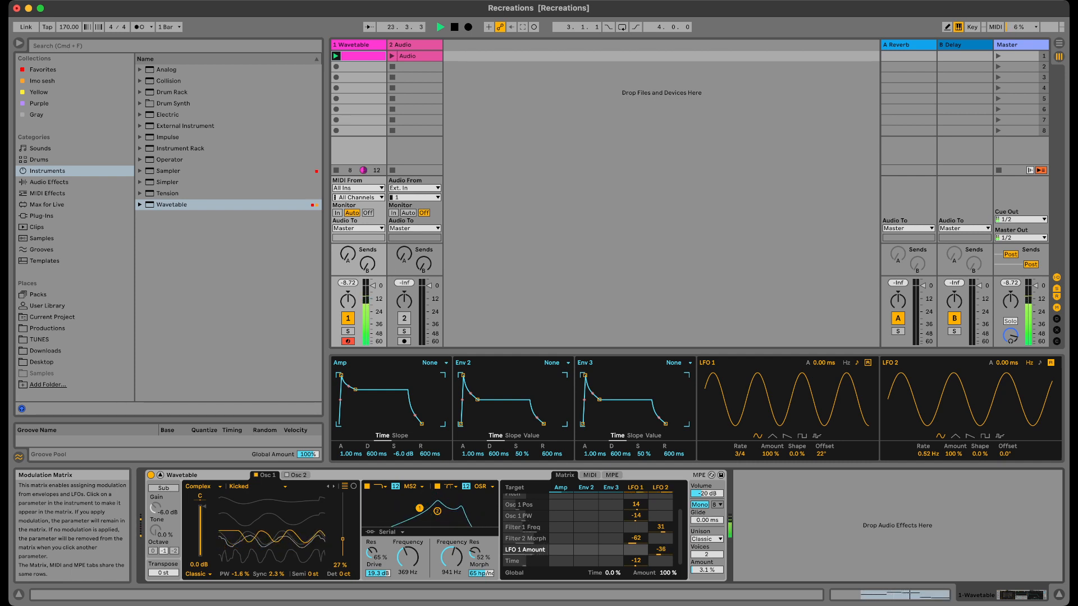
Lower Filter 2's frequency to 251 Hz and Filter 1's to 181 Hz during playback, and stop the sound.
{"action": "left_click_drag", "start_coordinate": [452, 557], "coordinate": [452, 568]}
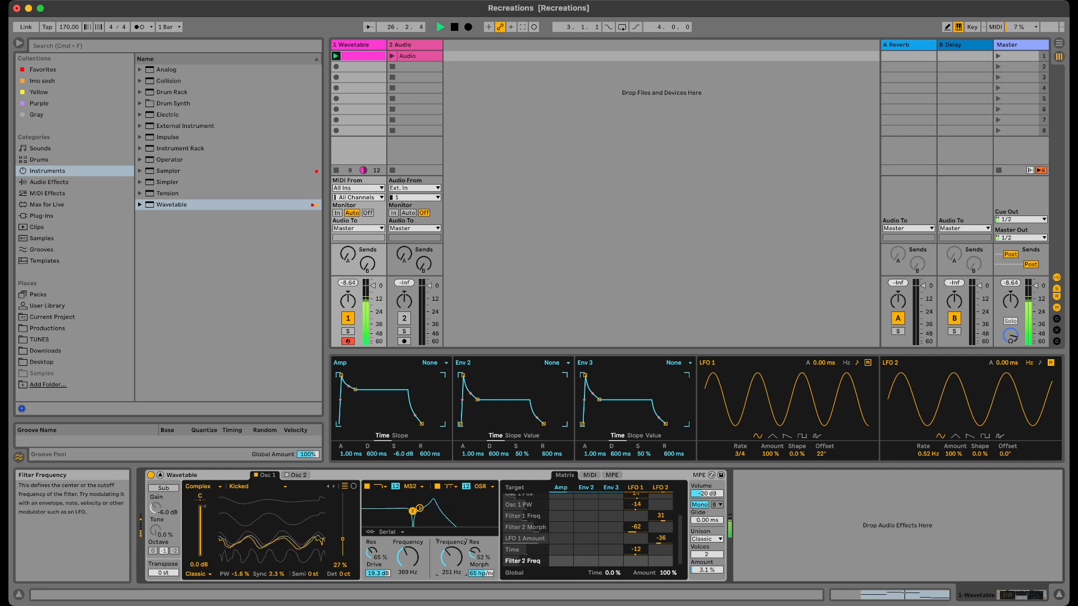
{"action": "left_click", "coordinate": [408, 557]}
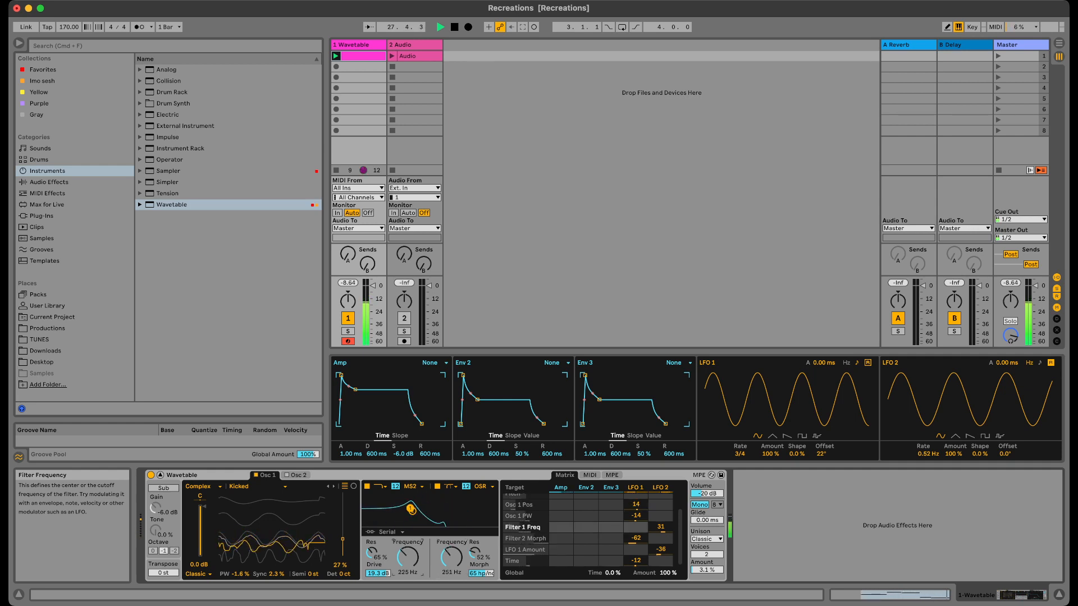
{"action": "left_click_drag", "start_coordinate": [408, 557], "coordinate": [407, 569]}
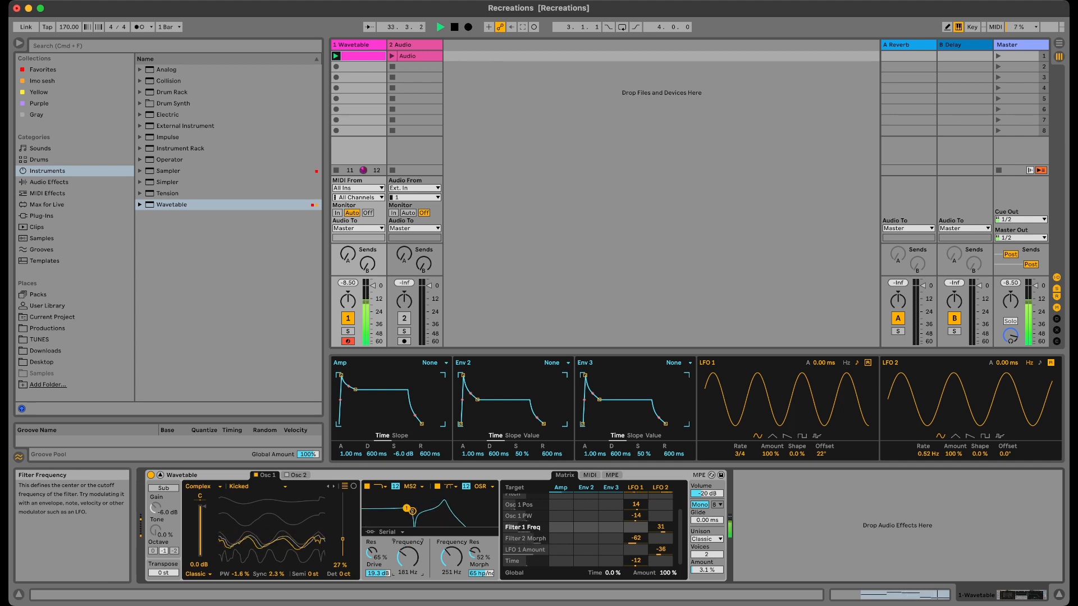
{"action": "key", "text": "space"}
Switch from the Wavetable track to the Audio track, play the reference clip, stop it, and return to the Wavetable track.
{"action": "left_click", "coordinate": [348, 319]}
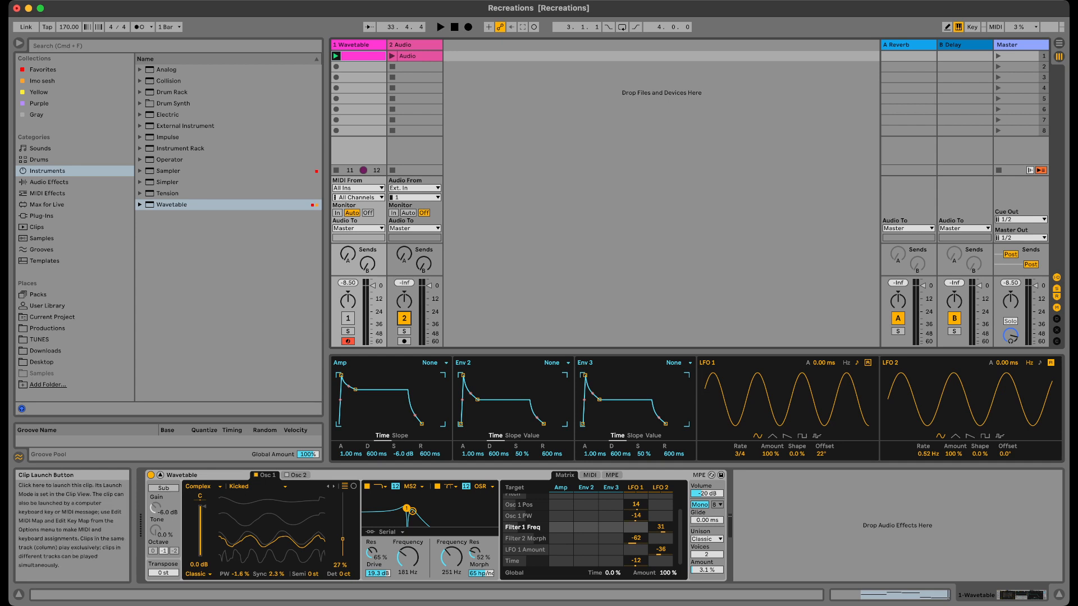
{"action": "left_click", "coordinate": [391, 56]}
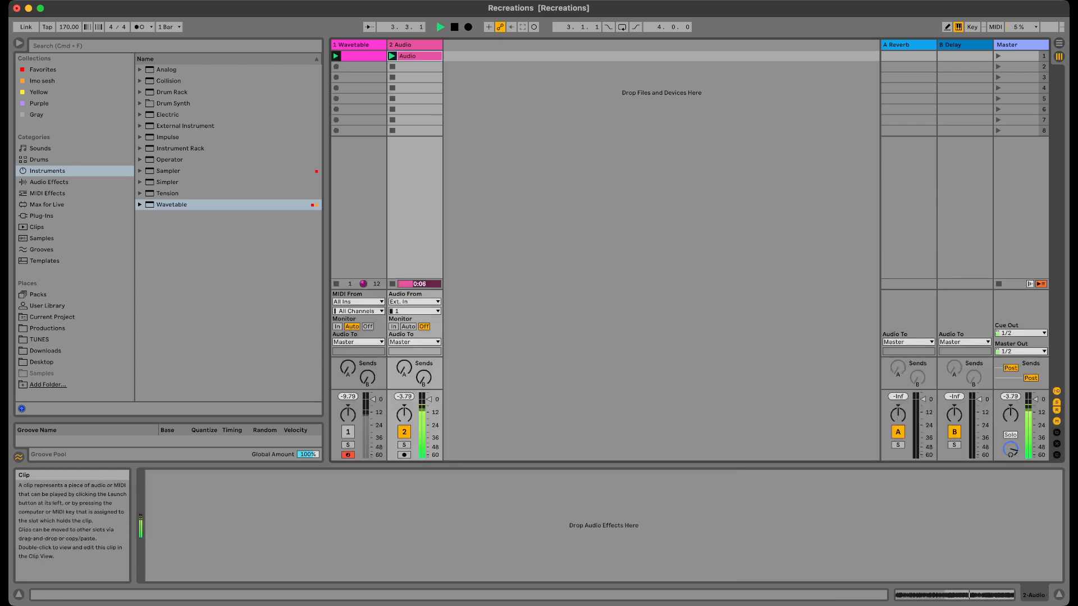
{"action": "key", "text": "space"}
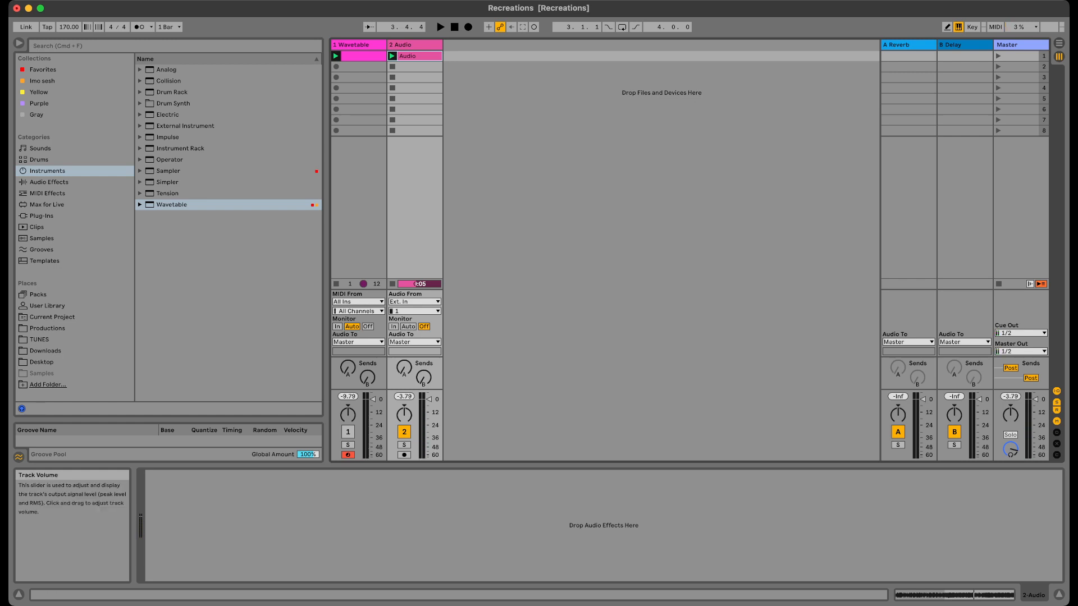
{"action": "left_click", "coordinate": [353, 44]}
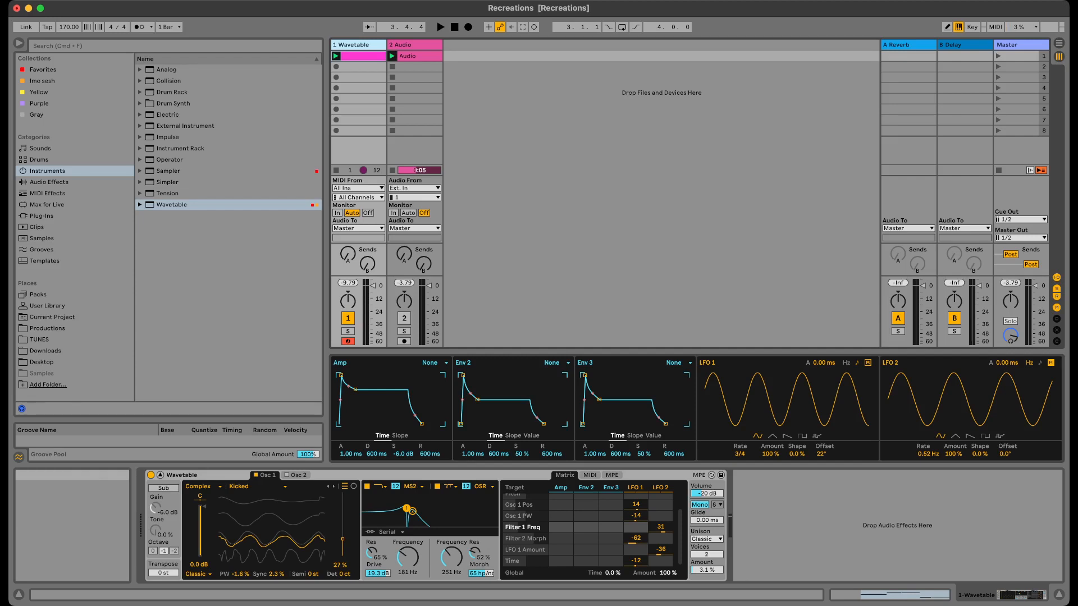
Raise Filter 1's resonance to 90 % during playback, and compare the Clean circuit before returning to MS2.
{"action": "left_click", "coordinate": [381, 487]}
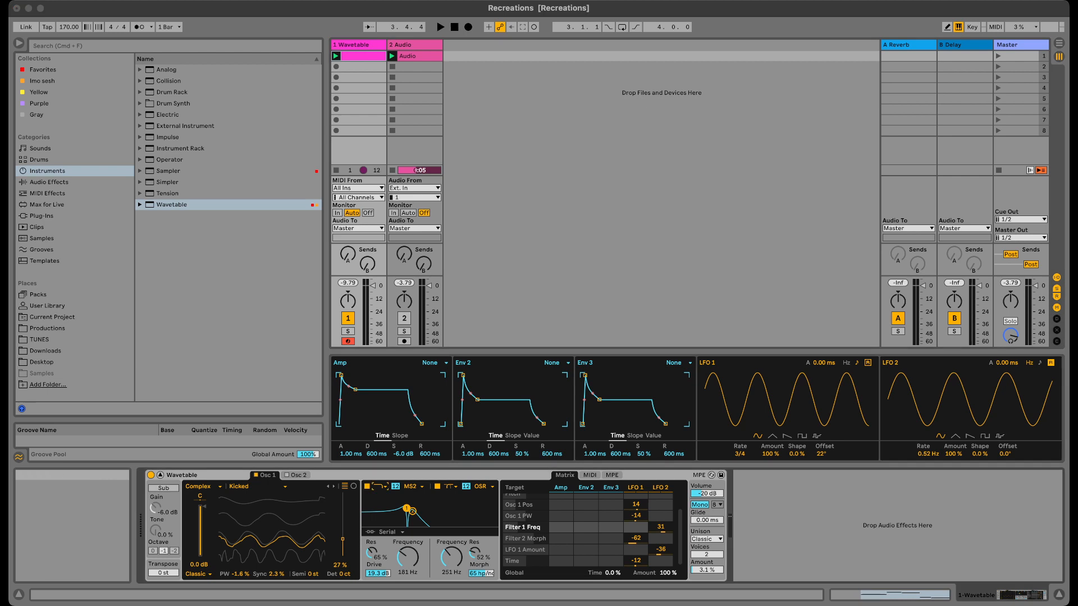
{"action": "key", "text": "Escape"}
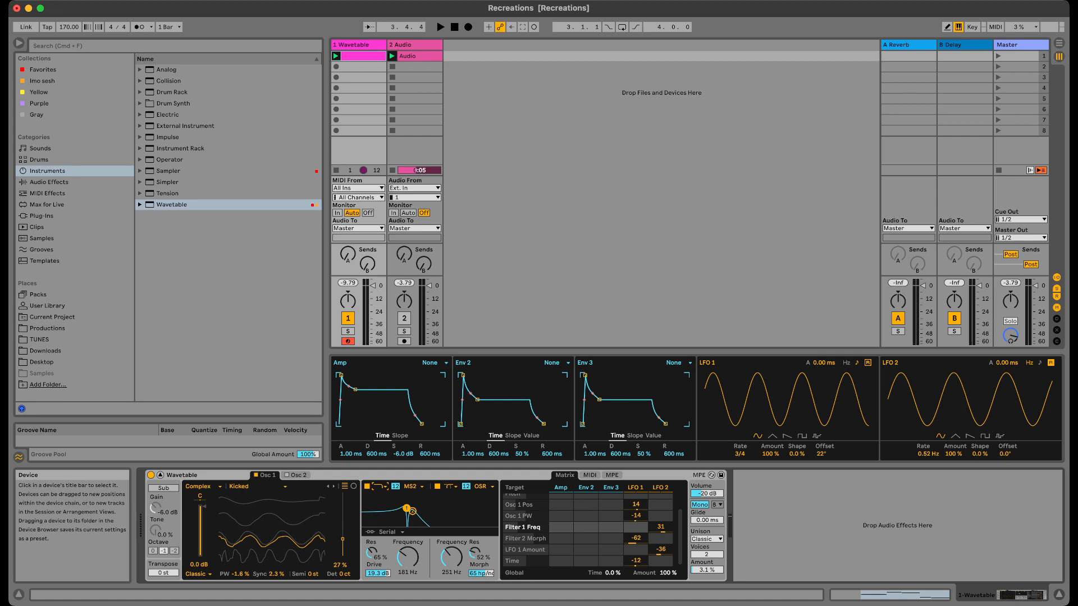
{"action": "key", "text": "space"}
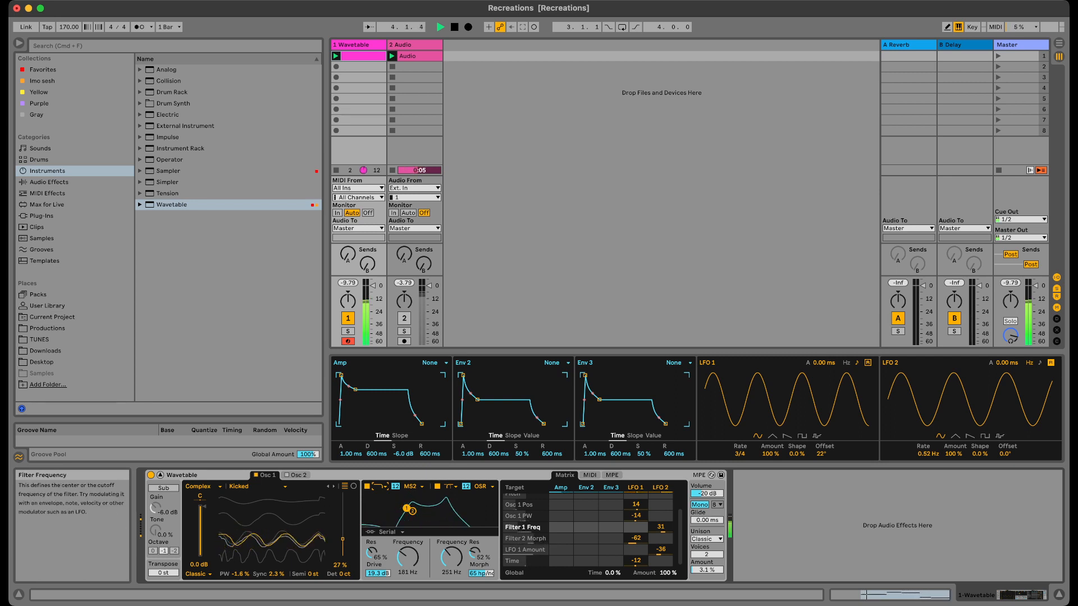
{"action": "mouse_move", "coordinate": [371, 553]}
{"action": "left_mouse_down"}
{"action": "mouse_move", "coordinate": [371, 522]}
{"action": "mouse_move", "coordinate": [371, 540]}
{"action": "left_mouse_up"}
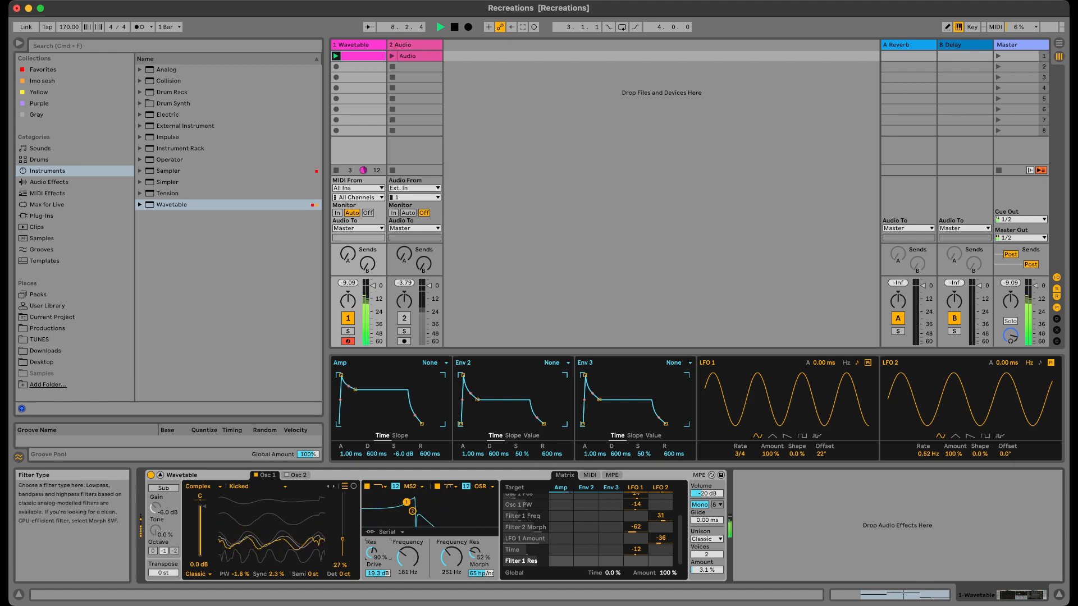
{"action": "left_click", "coordinate": [380, 487]}
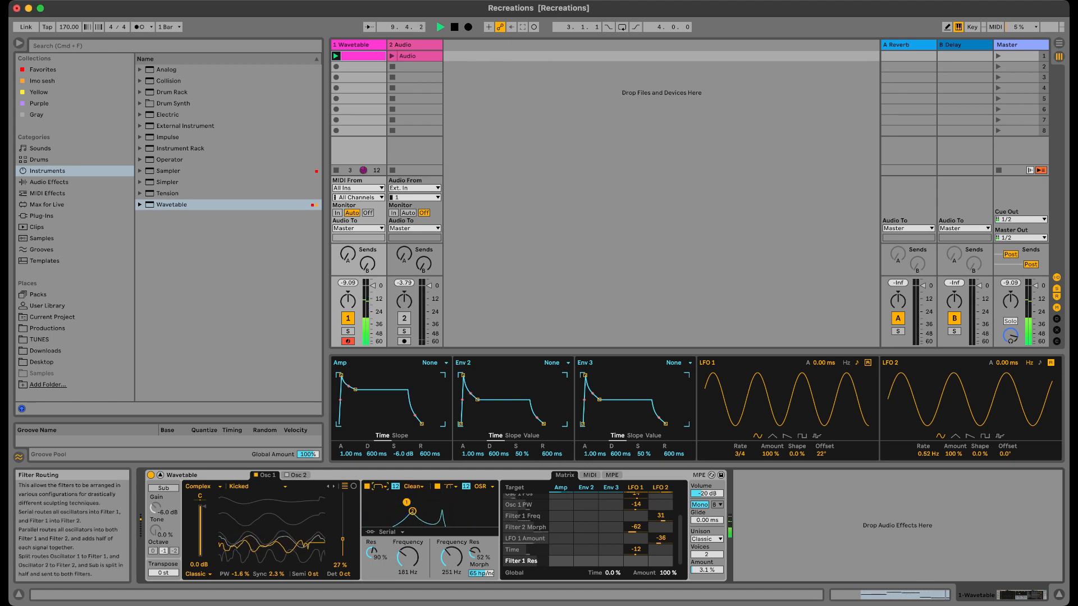
{"action": "left_click", "coordinate": [382, 463]}
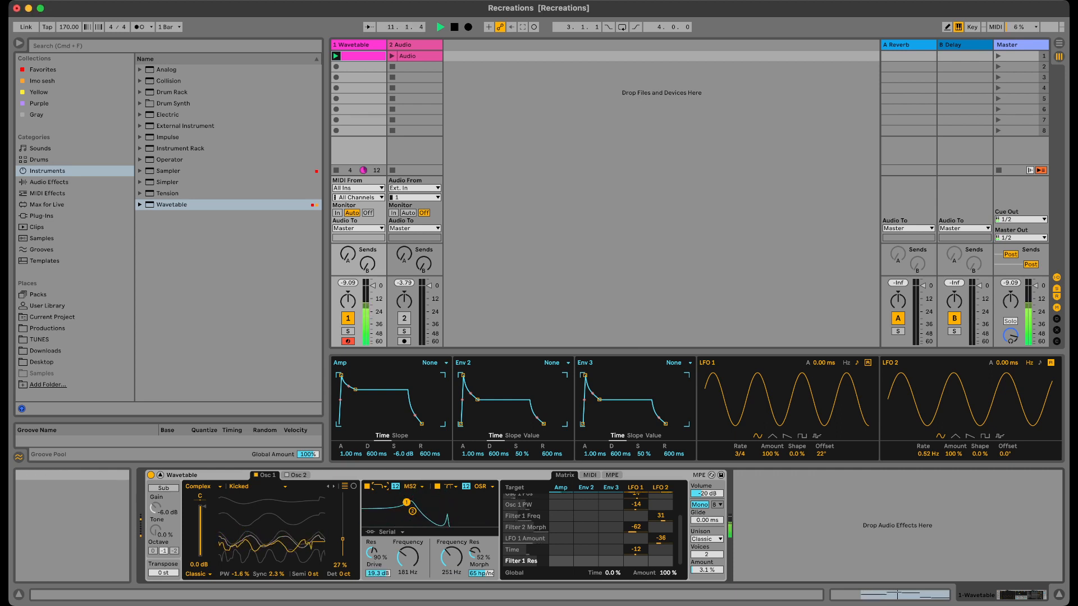
Turn on the sub oscillator, compare octaves -1 and -2, choose octave 0, and set its gain to -2.5 dB and tone to 44 %.
{"action": "left_click", "coordinate": [164, 488]}
{"action": "key", "text": "space"}
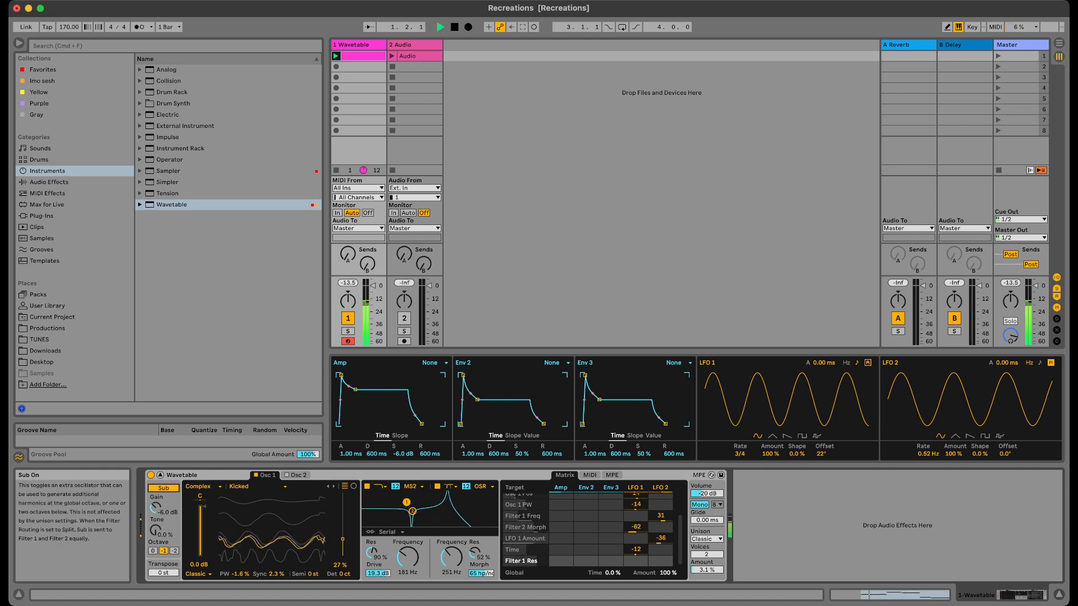
{"action": "key", "text": "space"}
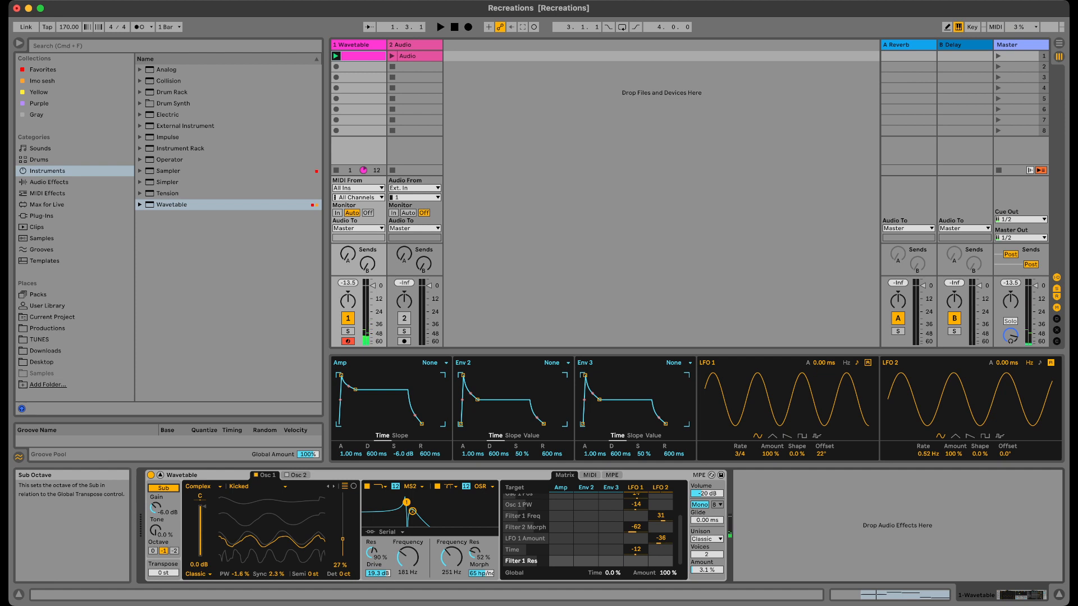
{"action": "left_click", "coordinate": [164, 489]}
{"action": "key", "text": "space"}
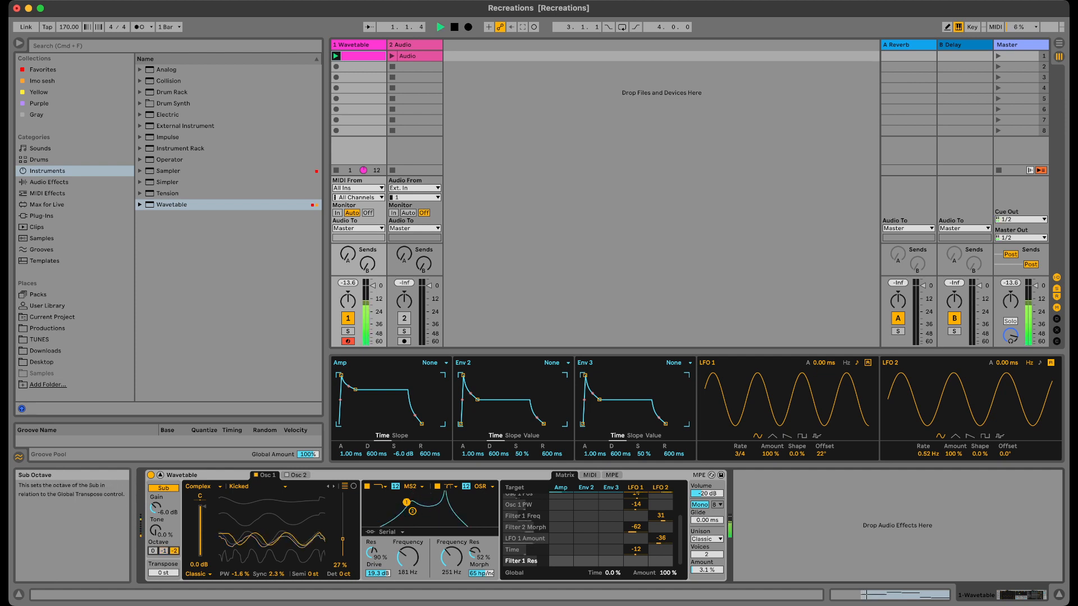
{"action": "key", "text": "space"}
{"action": "key", "text": "space"}
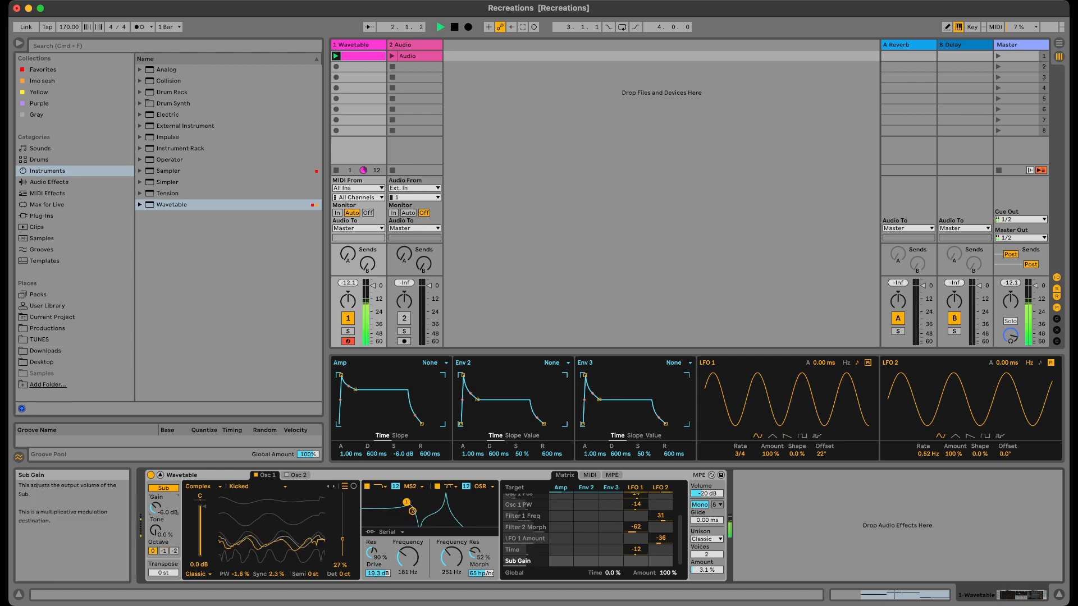
{"action": "mouse_move", "coordinate": [155, 509]}
{"action": "left_mouse_down"}
{"action": "mouse_move", "coordinate": [155, 489]}
{"action": "mouse_move", "coordinate": [156, 513]}
{"action": "left_mouse_up"}
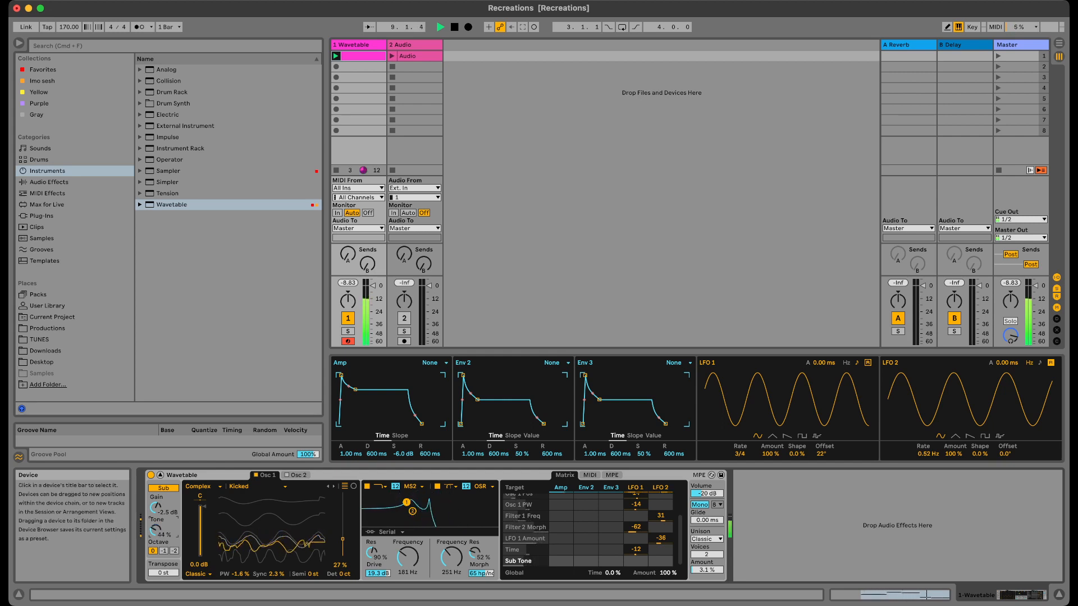
Raise the instrument volume to -15 dB and set the unison mode to Shimmer with 4 voices.
{"action": "left_click_drag", "start_coordinate": [706, 493], "coordinate": [706, 483]}
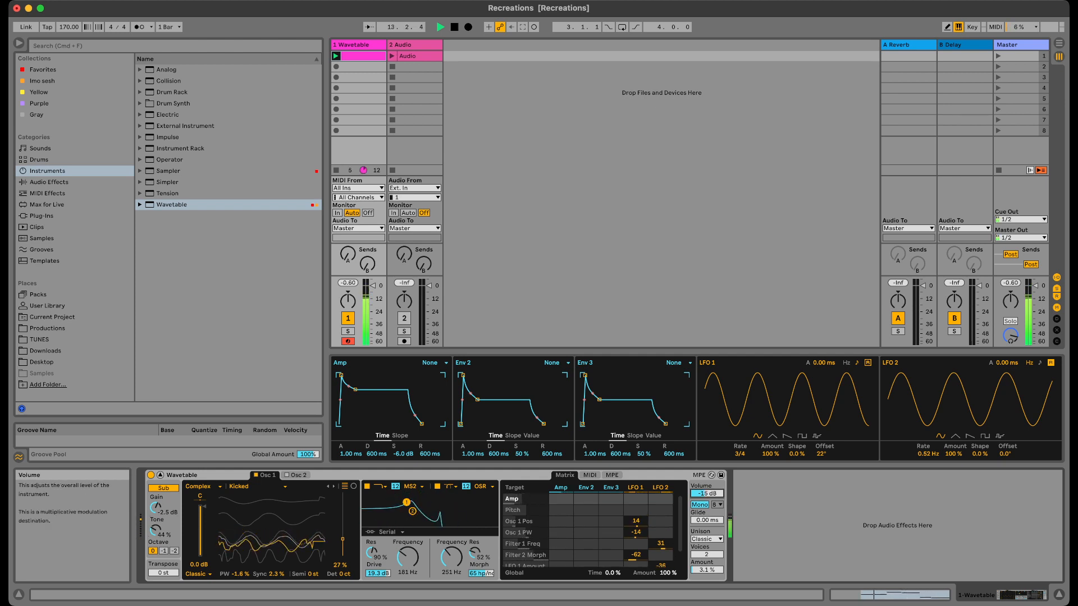
{"action": "left_click_drag", "start_coordinate": [707, 554], "coordinate": [706, 556]}
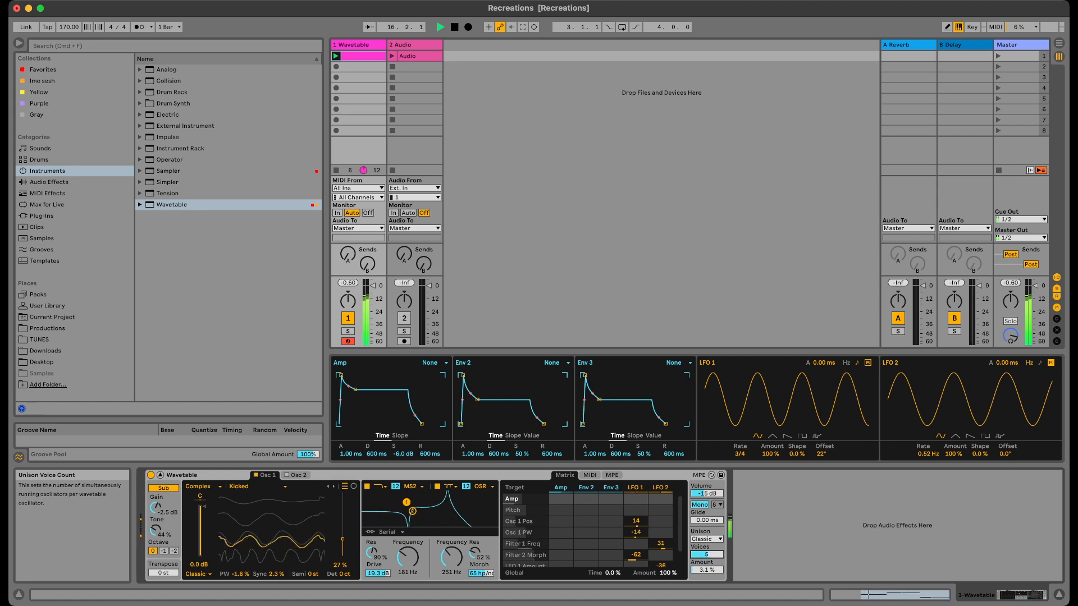
{"action": "left_click", "coordinate": [706, 539]}
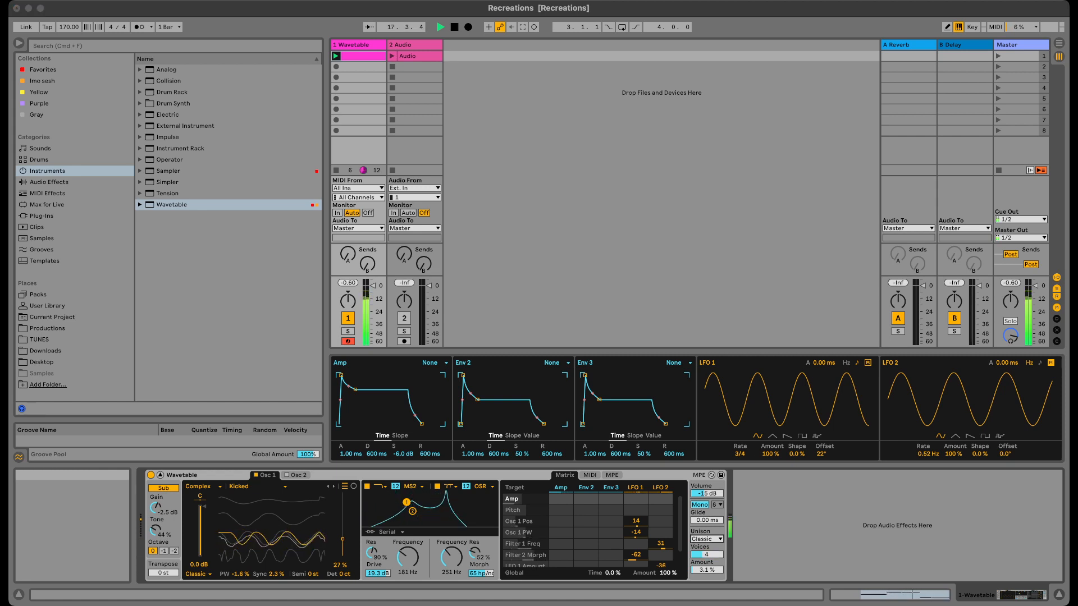
{"action": "left_click", "coordinate": [706, 551]}
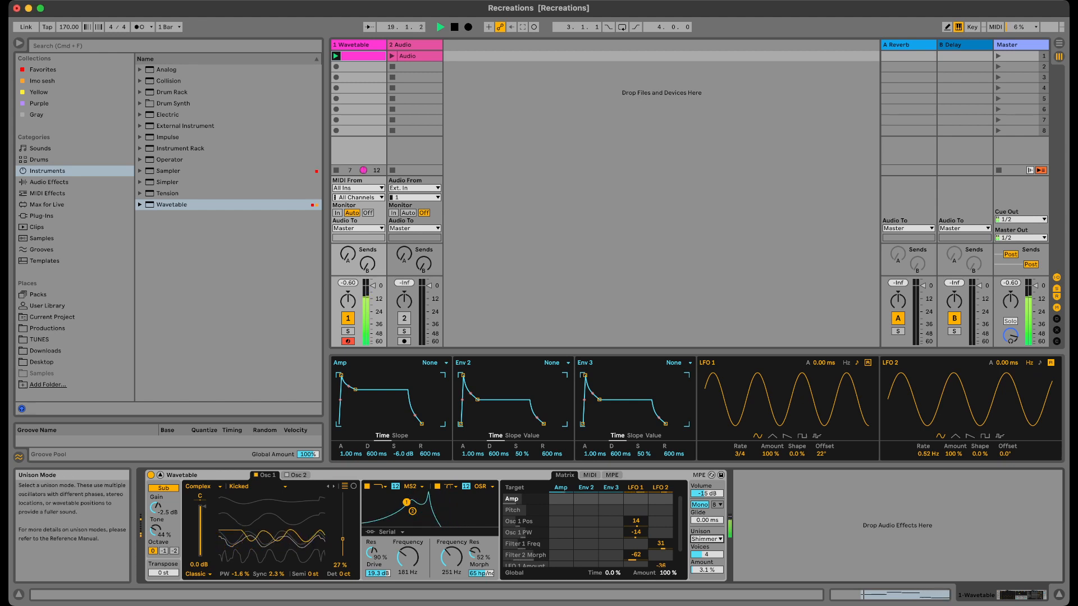
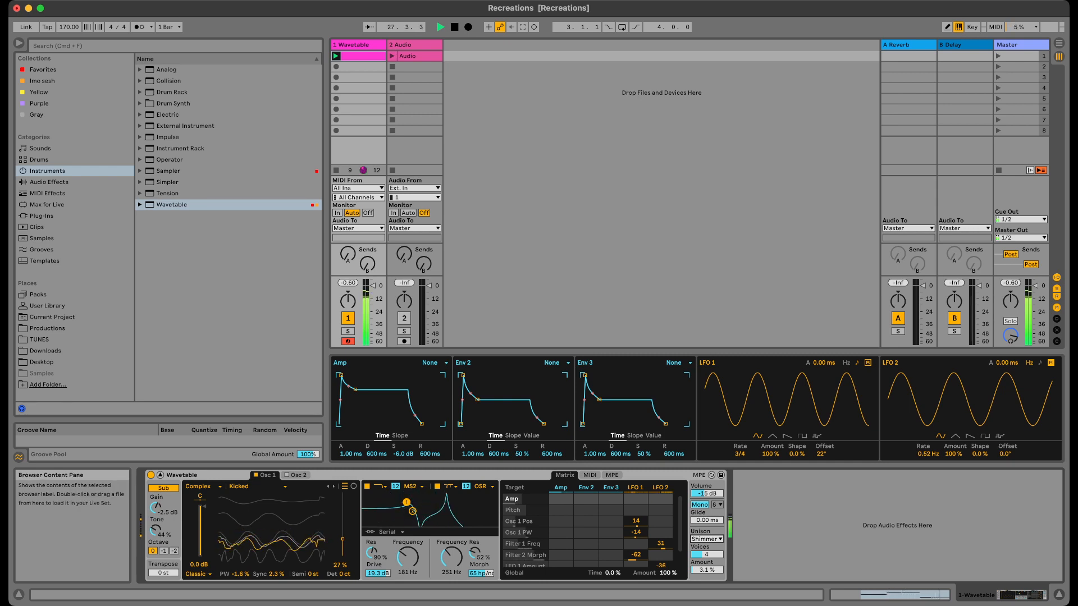
Stop playback, add the Vocoder audio effect after Wavetable, and play the result briefly.
{"action": "left_click", "coordinate": [50, 182]}
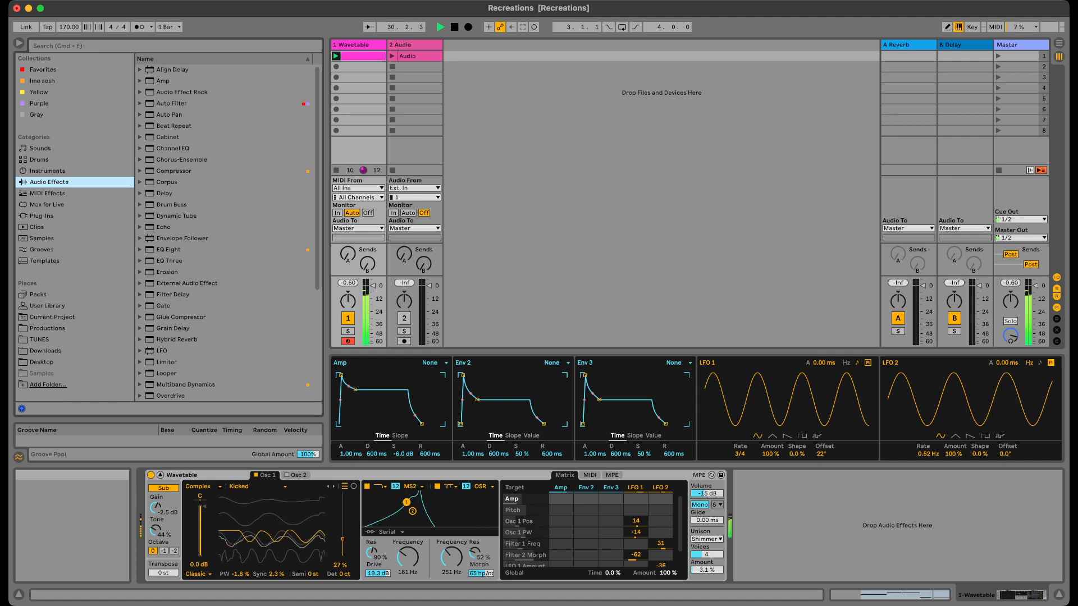
{"action": "left_click", "coordinate": [455, 27]}
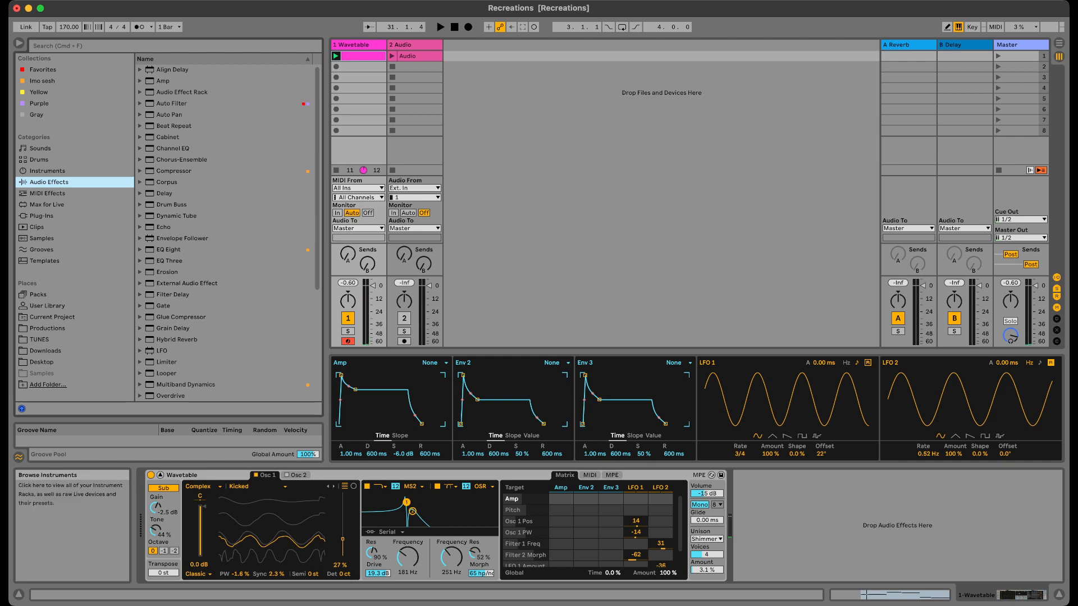
{"action": "scroll", "coordinate": [225, 236], "scroll_direction": "down", "scroll_amount": 5}
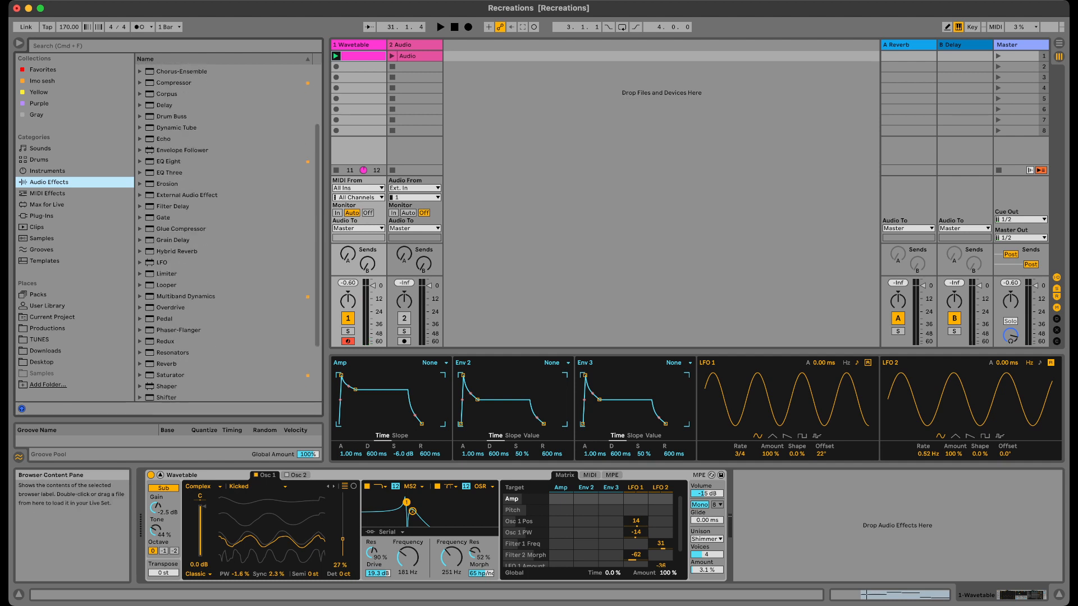
{"action": "left_click", "coordinate": [48, 171]}
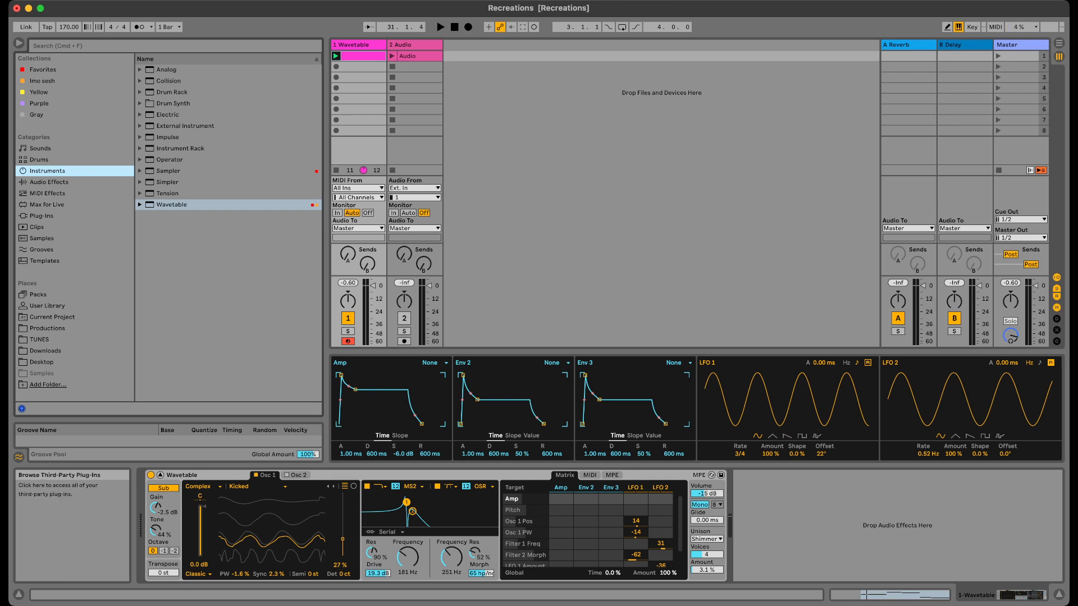
{"action": "left_click", "coordinate": [42, 215]}
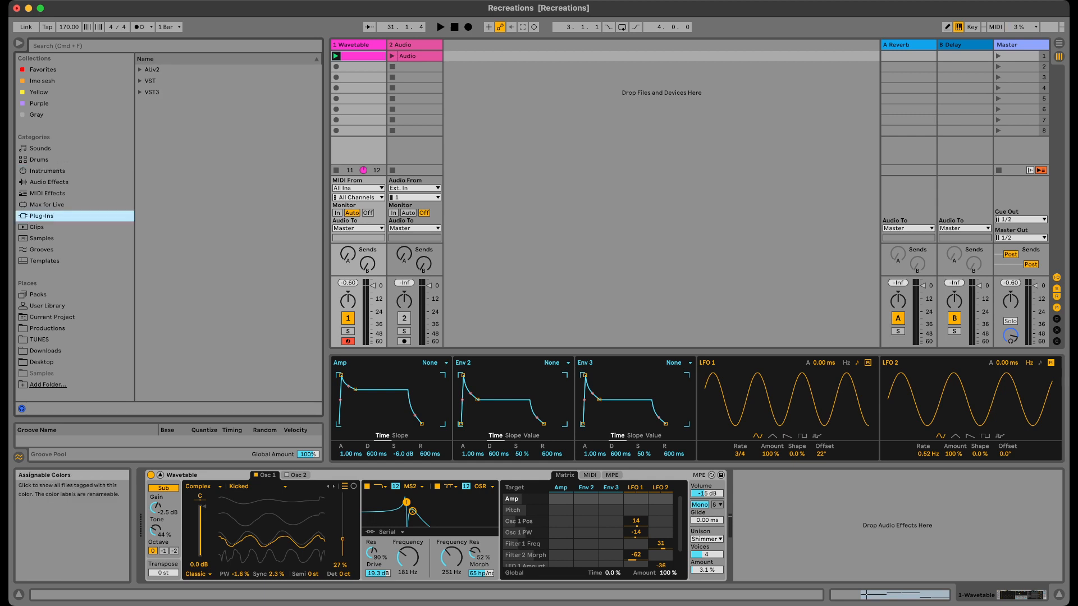
{"action": "left_click", "coordinate": [49, 182]}
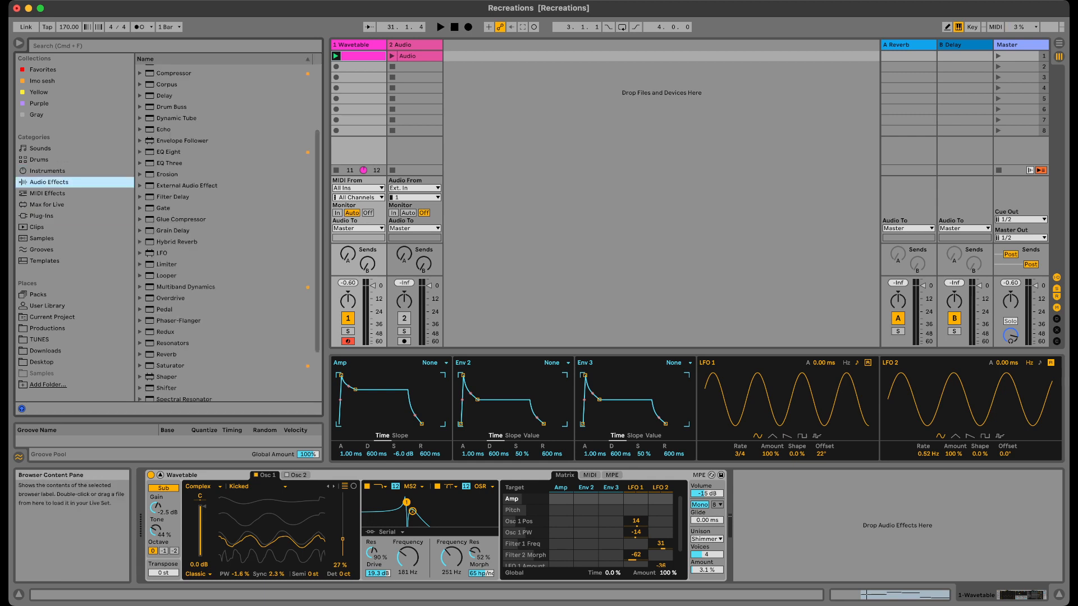
{"action": "scroll", "coordinate": [227, 236], "scroll_direction": "down", "scroll_amount": 5}
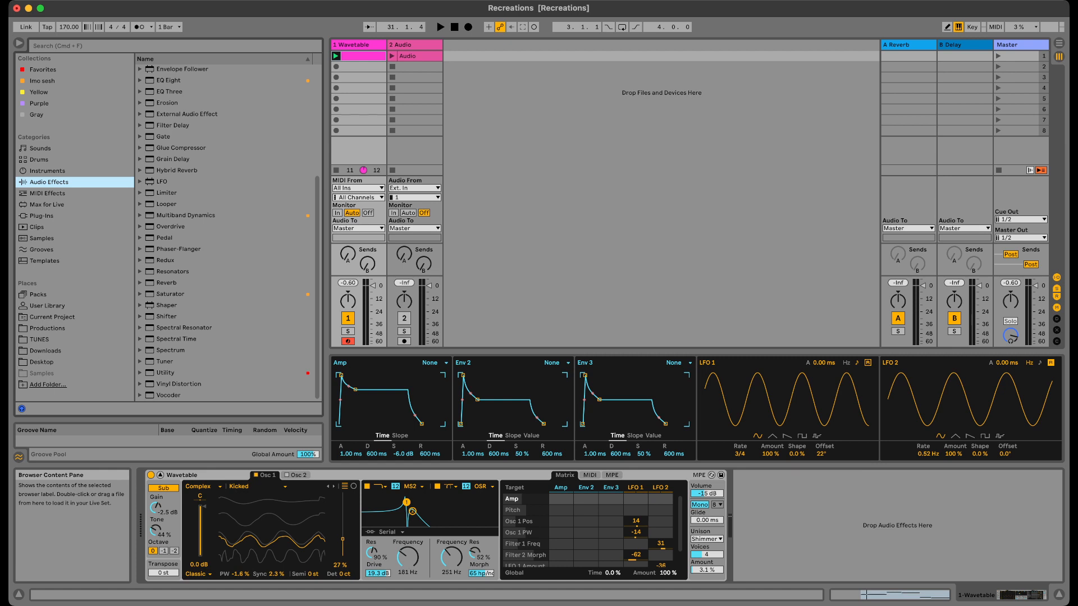
{"action": "scroll", "coordinate": [227, 233], "scroll_direction": "up", "scroll_amount": 3}
{"action": "scroll", "coordinate": [227, 233], "scroll_direction": "up", "scroll_amount": 10}
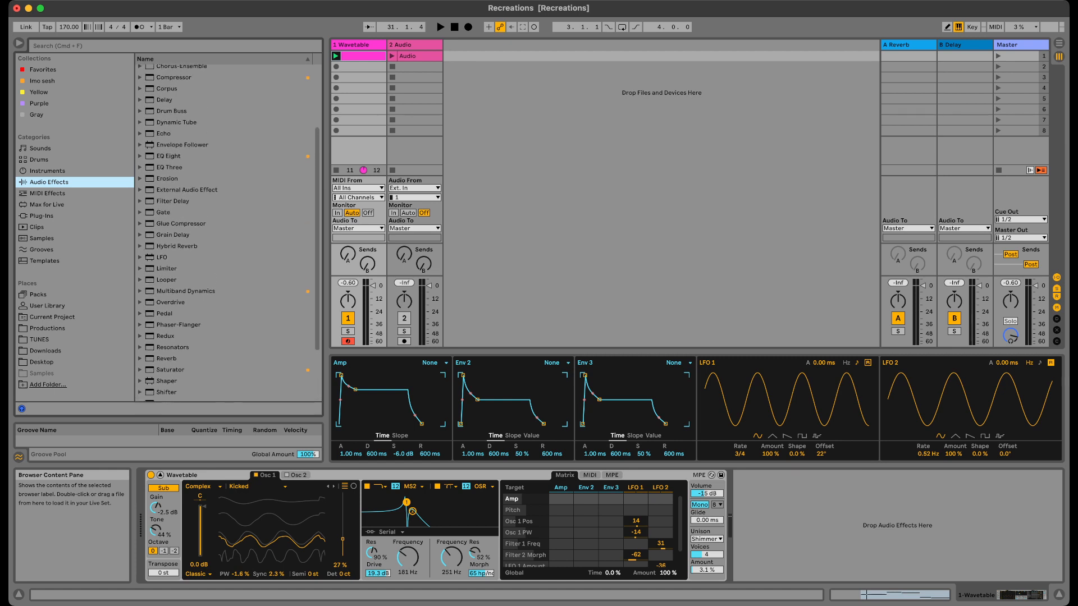
{"action": "scroll", "coordinate": [228, 233], "scroll_direction": "down", "scroll_amount": 13}
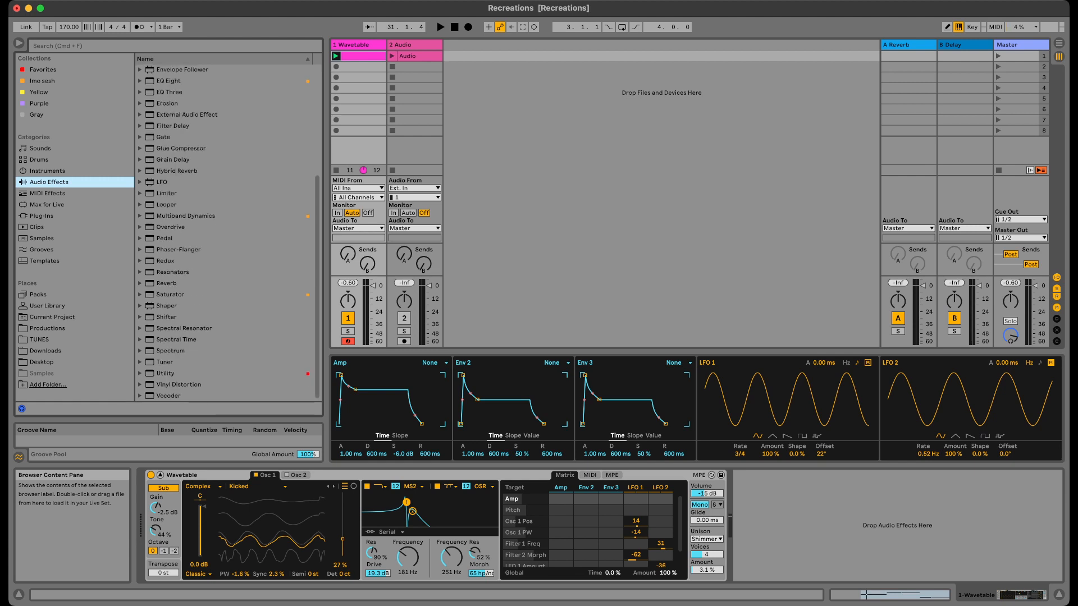
{"action": "left_click", "coordinate": [168, 396]}
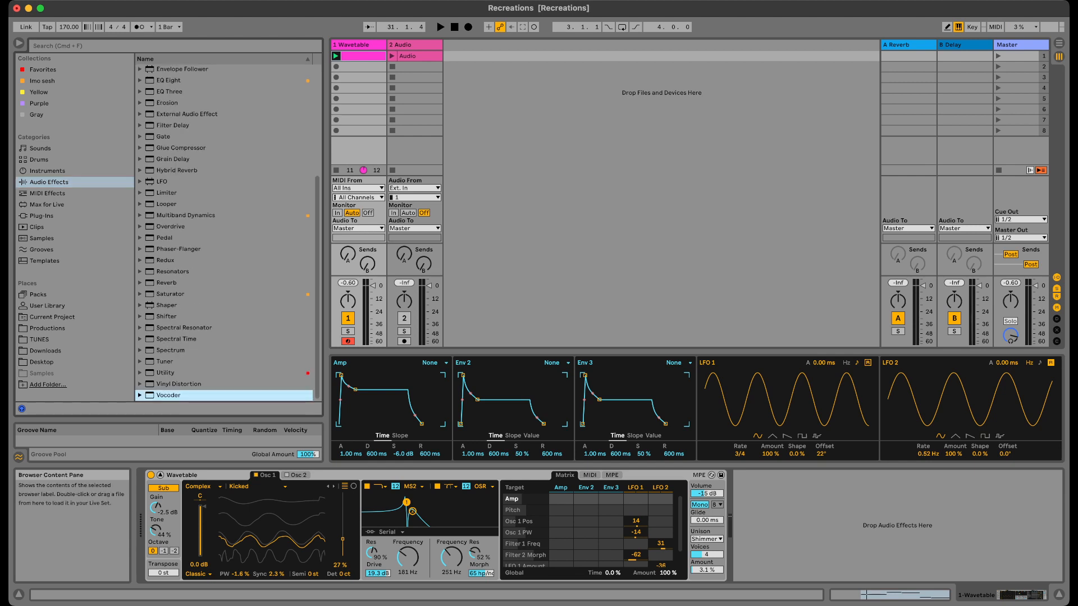
{"action": "double_click", "coordinate": [168, 396]}
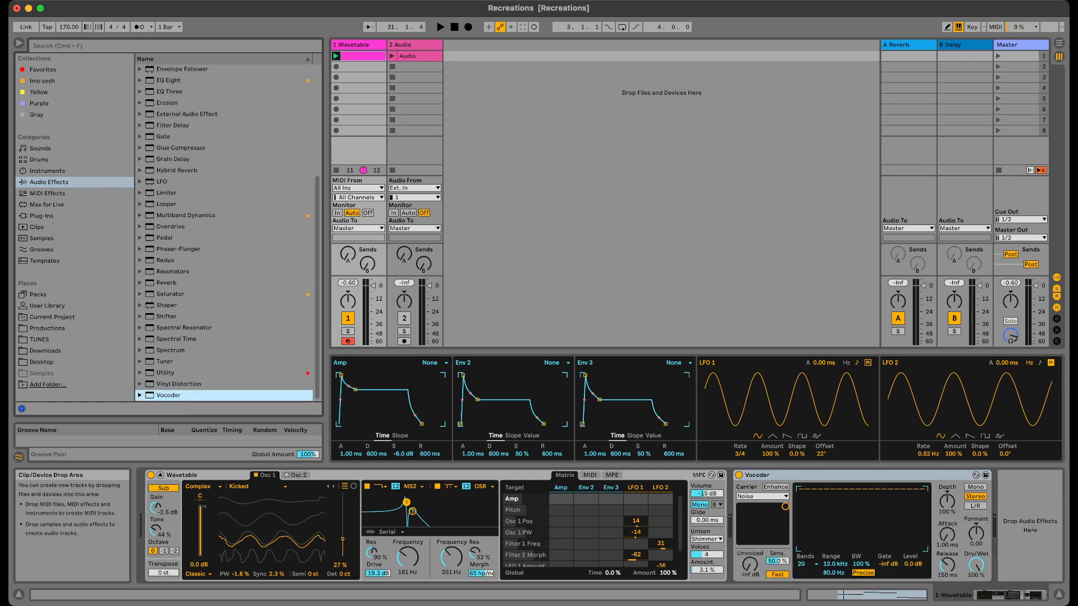
{"action": "key", "text": "space"}
{"action": "key", "text": "space"}
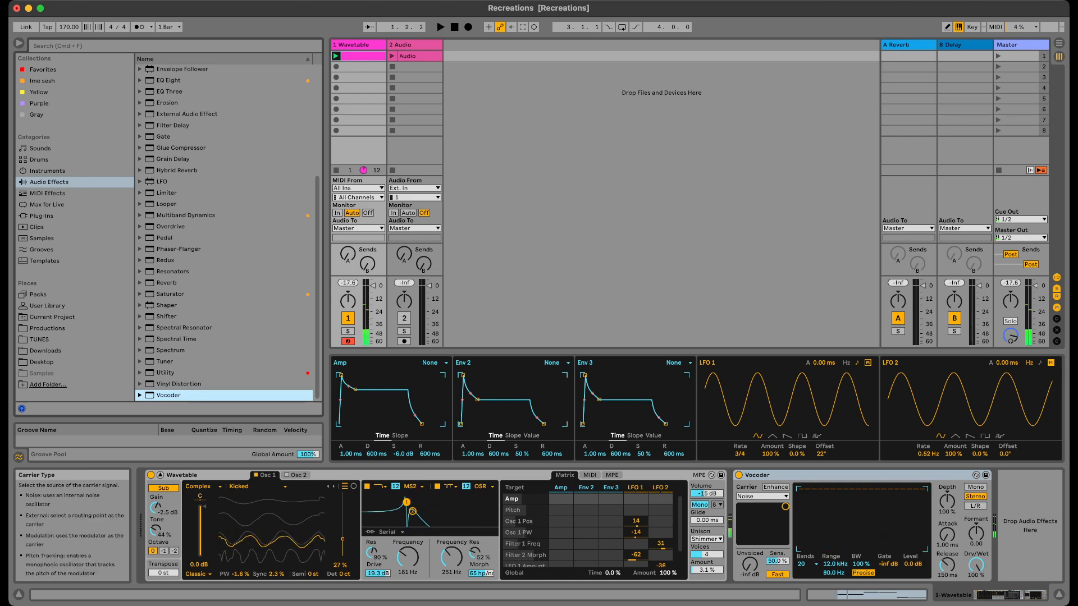
Set the Vocoder's carrier to External with 1-Wavetable as its audio source, and play the result briefly.
{"action": "left_click", "coordinate": [762, 497]}
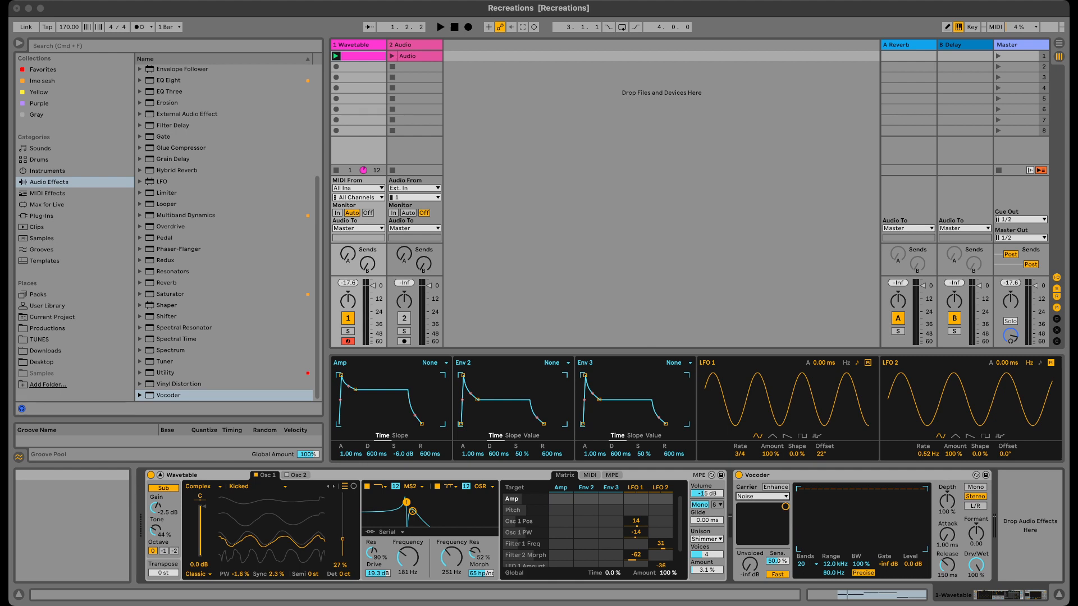
{"action": "left_click", "coordinate": [758, 508]}
{"action": "left_click", "coordinate": [763, 513]}
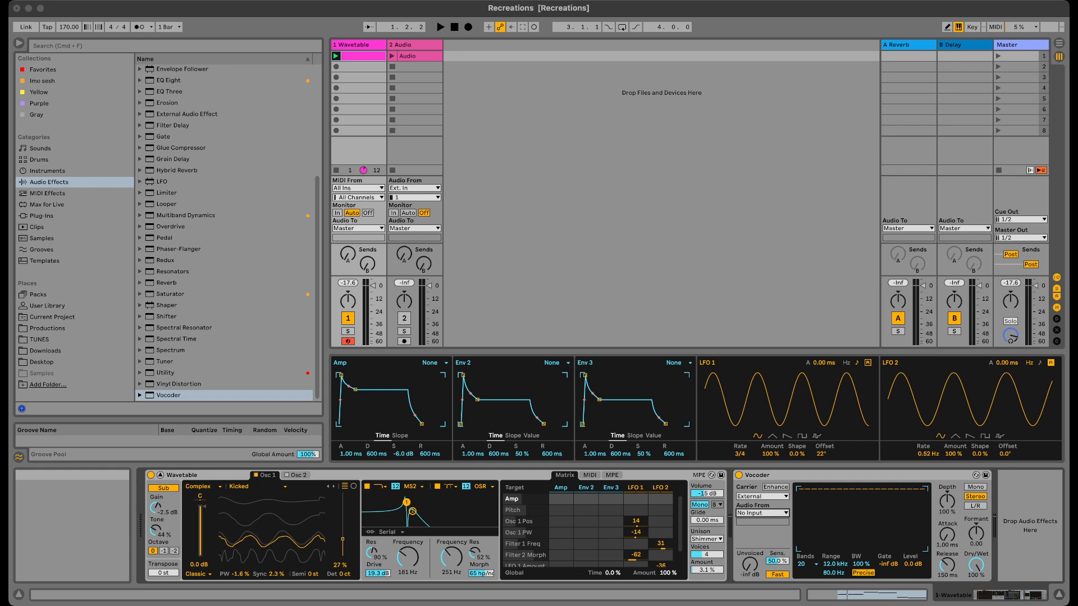
{"action": "left_click", "coordinate": [762, 450]}
{"action": "key", "text": "space"}
{"action": "key", "text": "space"}
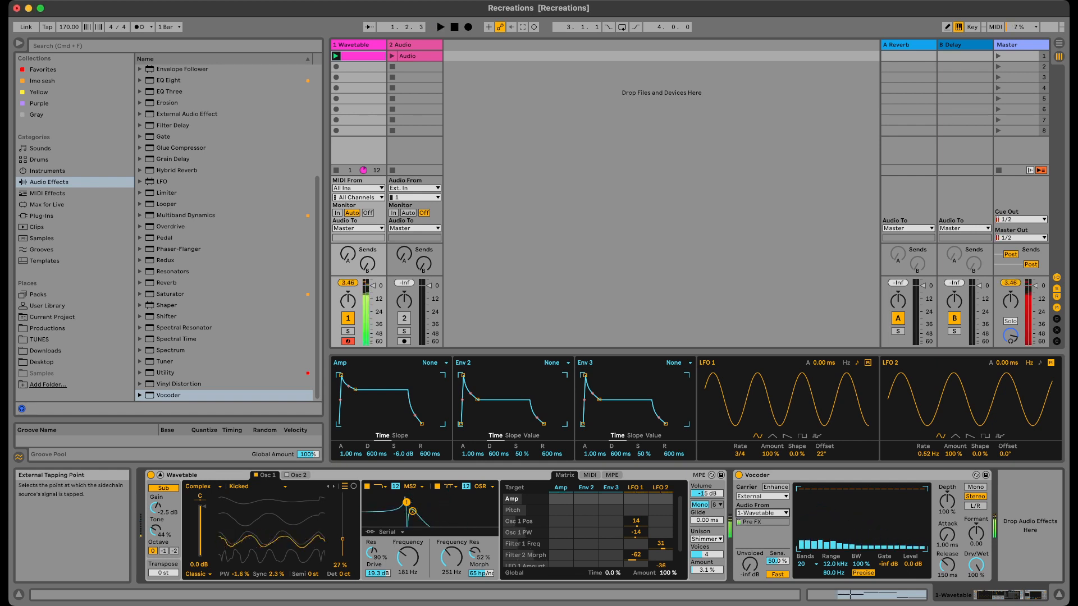
Try a Vocoder formant shift of 3.80 during playback, and stop.
{"action": "key", "text": "space"}
{"action": "mouse_move", "coordinate": [976, 533]}
{"action": "left_mouse_down"}
{"action": "mouse_move", "coordinate": [976, 496]}
{"action": "mouse_move", "coordinate": [976, 555]}
{"action": "mouse_move", "coordinate": [976, 501]}
{"action": "mouse_move", "coordinate": [976, 529]}
{"action": "left_mouse_up"}
{"action": "key", "text": "space"}
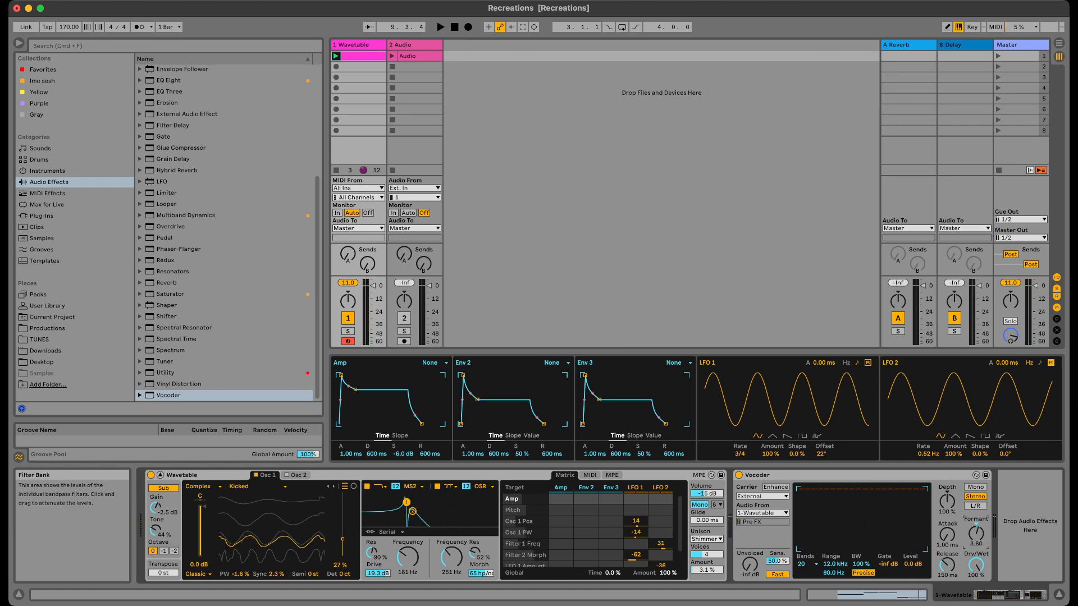
Turn on Enhance for the Vocoder's carrier and adjust the formant shift to 1.40 during playback.
{"action": "left_click", "coordinate": [776, 487]}
{"action": "key", "text": "space"}
{"action": "key", "text": "space"}
{"action": "key", "text": "space"}
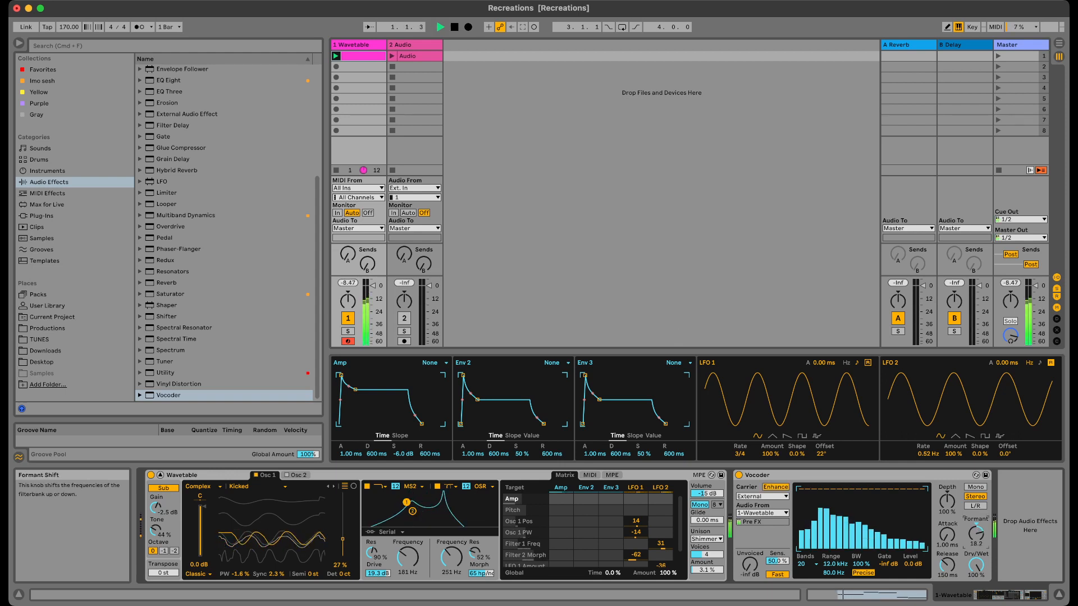
{"action": "mouse_move", "coordinate": [976, 533]}
{"action": "left_mouse_down"}
{"action": "mouse_move", "coordinate": [976, 524]}
{"action": "mouse_move", "coordinate": [976, 549]}
{"action": "left_mouse_up"}
{"action": "left_click_drag", "start_coordinate": [976, 533], "coordinate": [976, 576]}
{"action": "key", "text": "space"}
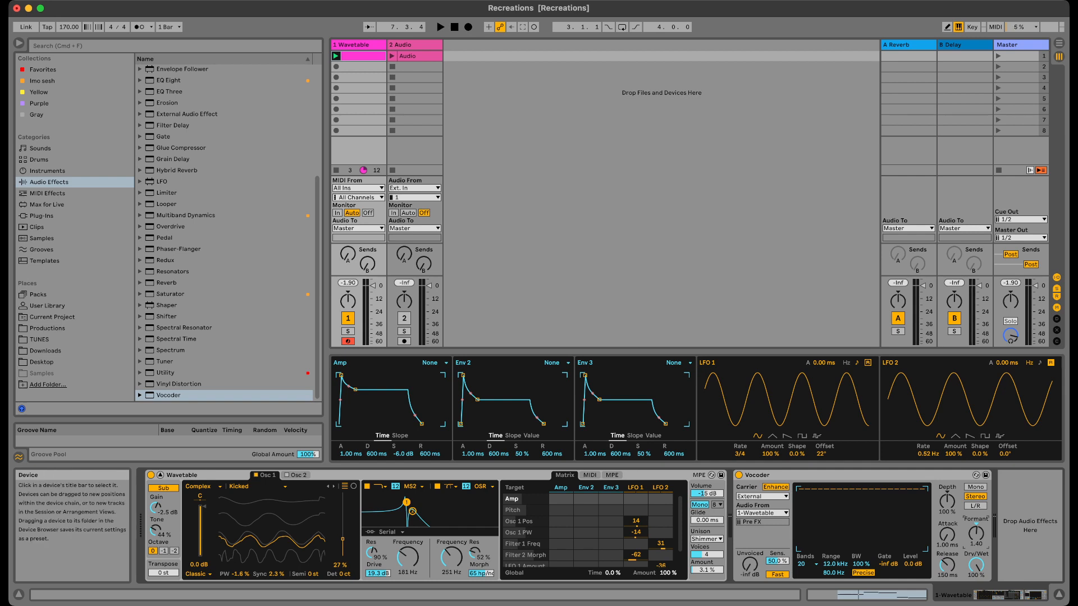
Set the Vocoder to 40 bands, lower the formant shift to 0.60 during playback, and stop.
{"action": "left_click", "coordinate": [807, 564]}
{"action": "left_click", "coordinate": [808, 593]}
{"action": "key", "text": "space"}
{"action": "key", "text": "space"}
{"action": "key", "text": "space"}
{"action": "mouse_move", "coordinate": [976, 533]}
{"action": "left_mouse_down"}
{"action": "mouse_move", "coordinate": [975, 552]}
{"action": "mouse_move", "coordinate": [976, 509]}
{"action": "mouse_move", "coordinate": [975, 543]}
{"action": "left_mouse_up"}
{"action": "key", "text": "space"}
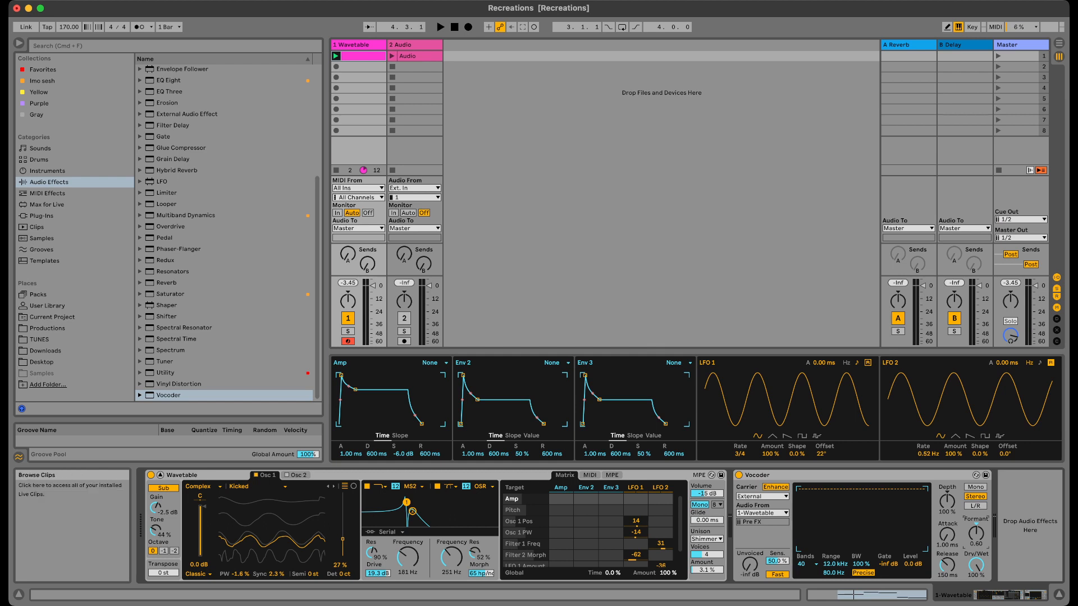
Find the Limiter among the audio effects and insert it after the Vocoder on the Wavetable track.
{"action": "left_click", "coordinate": [47, 170]}
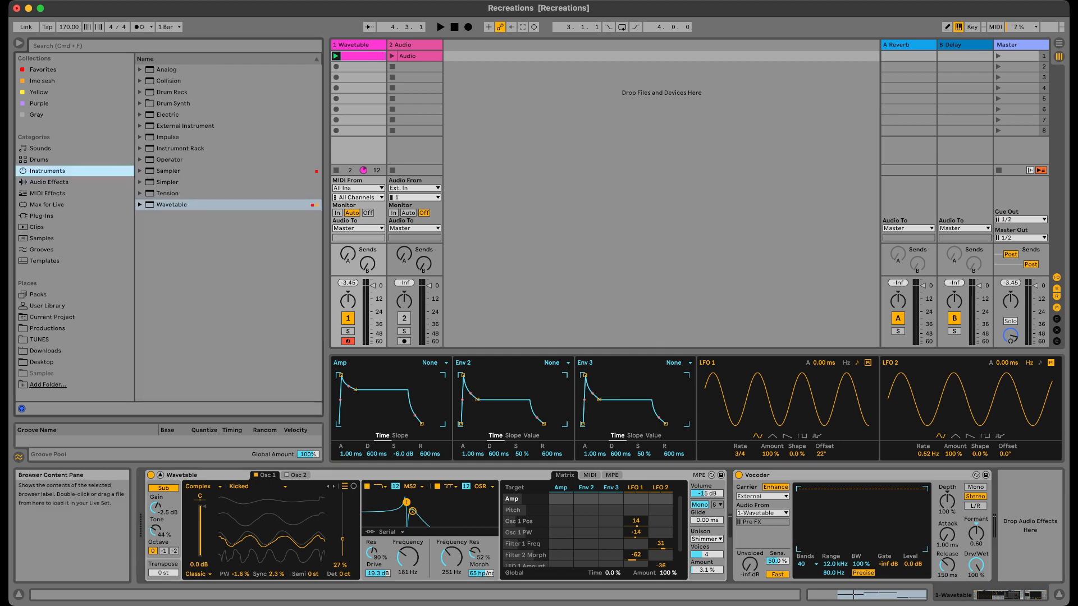
{"action": "left_click", "coordinate": [49, 182]}
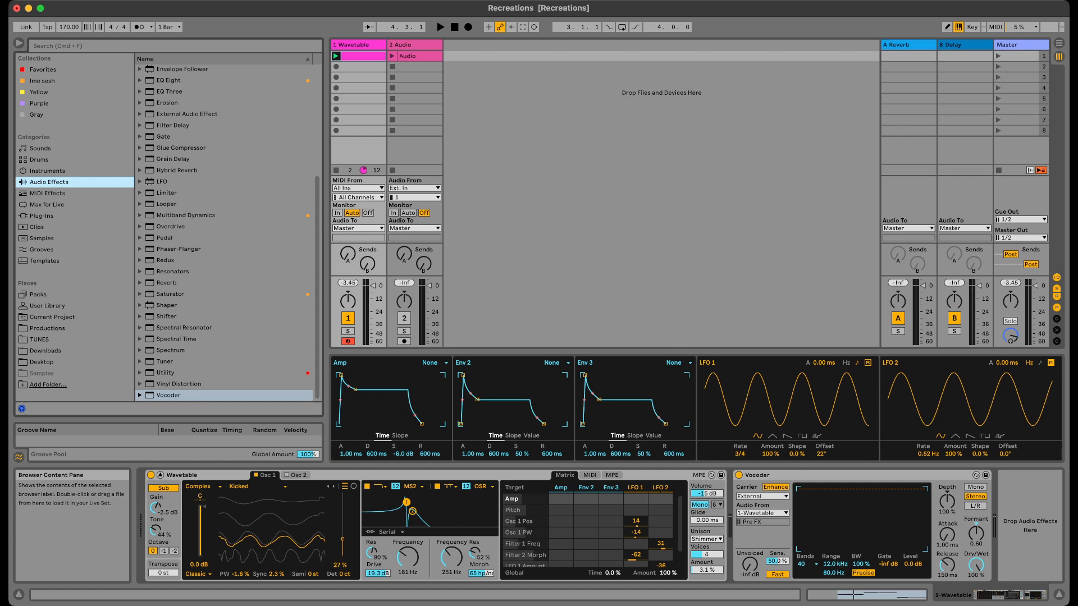
{"action": "scroll", "coordinate": [224, 230], "scroll_direction": "up", "scroll_amount": 5}
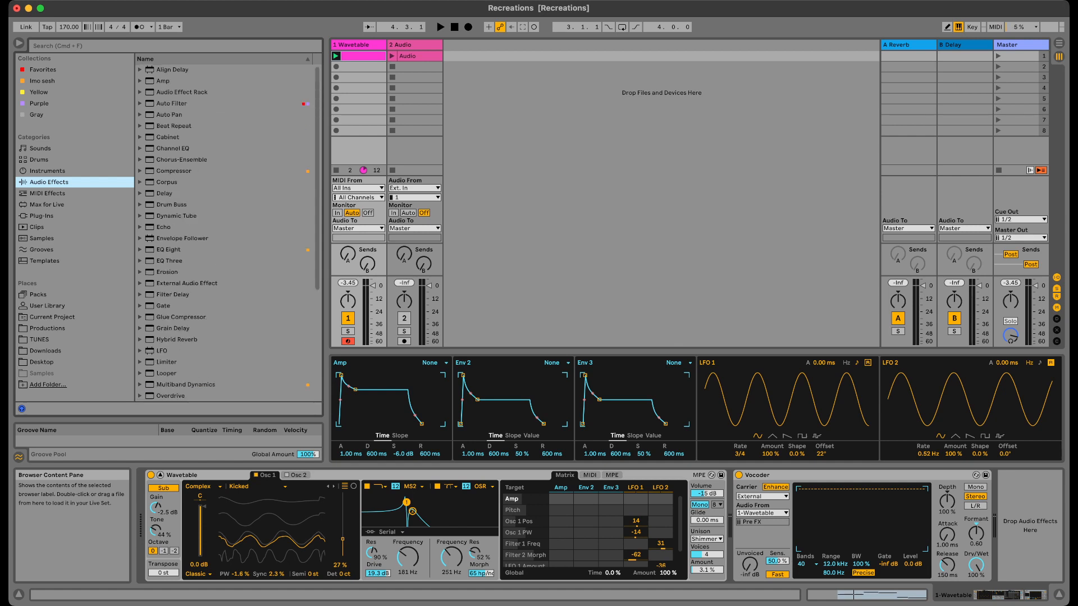
{"action": "scroll", "coordinate": [224, 321], "scroll_direction": "down", "scroll_amount": 2}
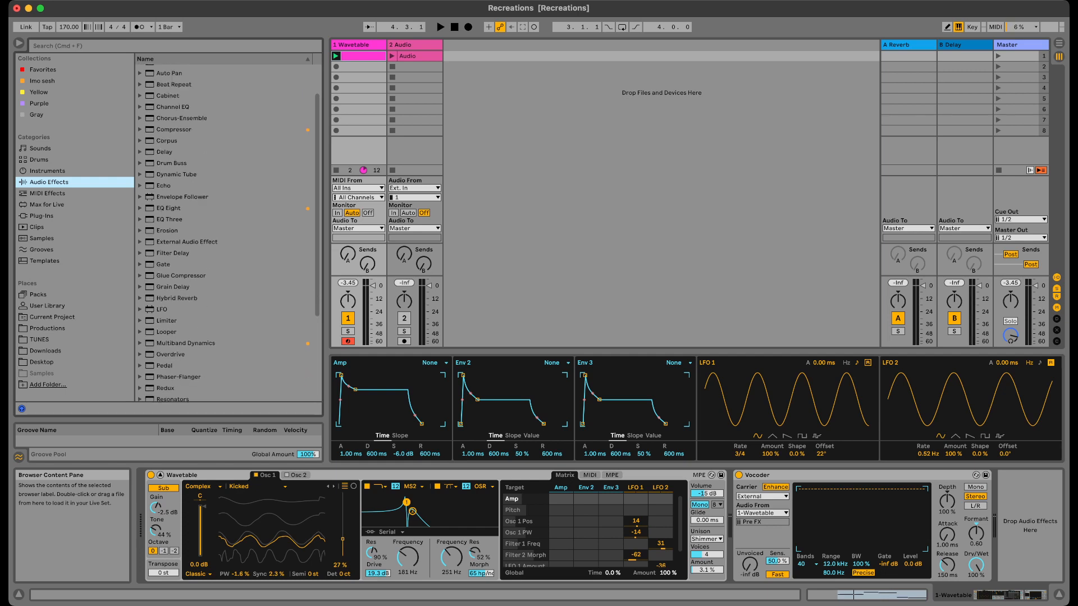
{"action": "left_click", "coordinate": [167, 320]}
{"action": "left_click_drag", "start_coordinate": [167, 321], "coordinate": [1038, 553]}
Lower the Limiter's ceiling to -18.4 dB while the clip plays.
{"action": "key", "text": "space"}
{"action": "key", "text": "space"}
{"action": "double_click", "coordinate": [1007, 501]}
{"action": "key", "text": "space"}
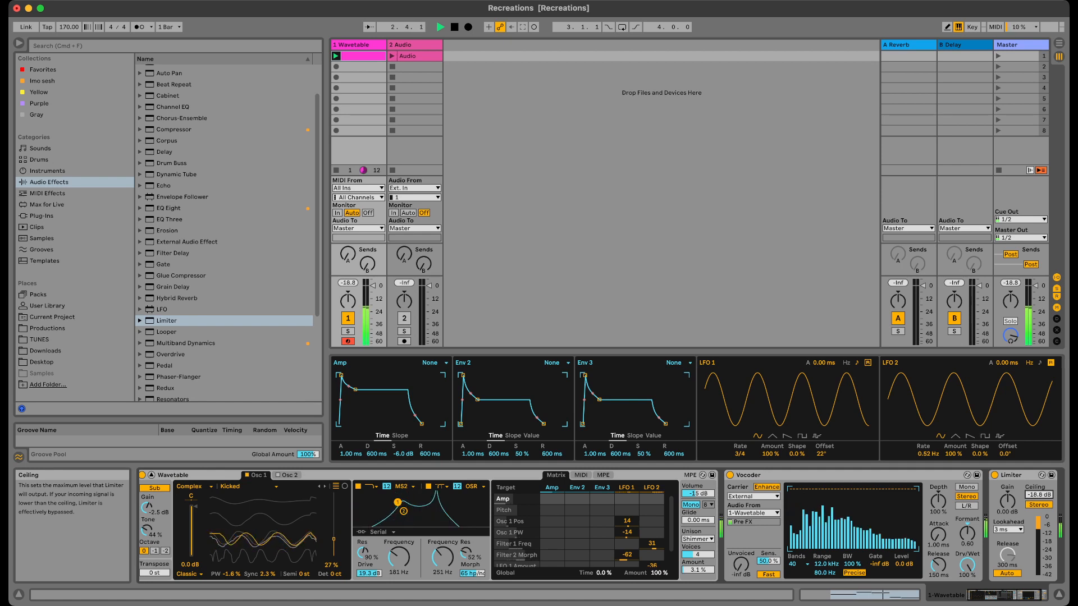
{"action": "left_click_drag", "start_coordinate": [1038, 495], "coordinate": [1039, 496]}
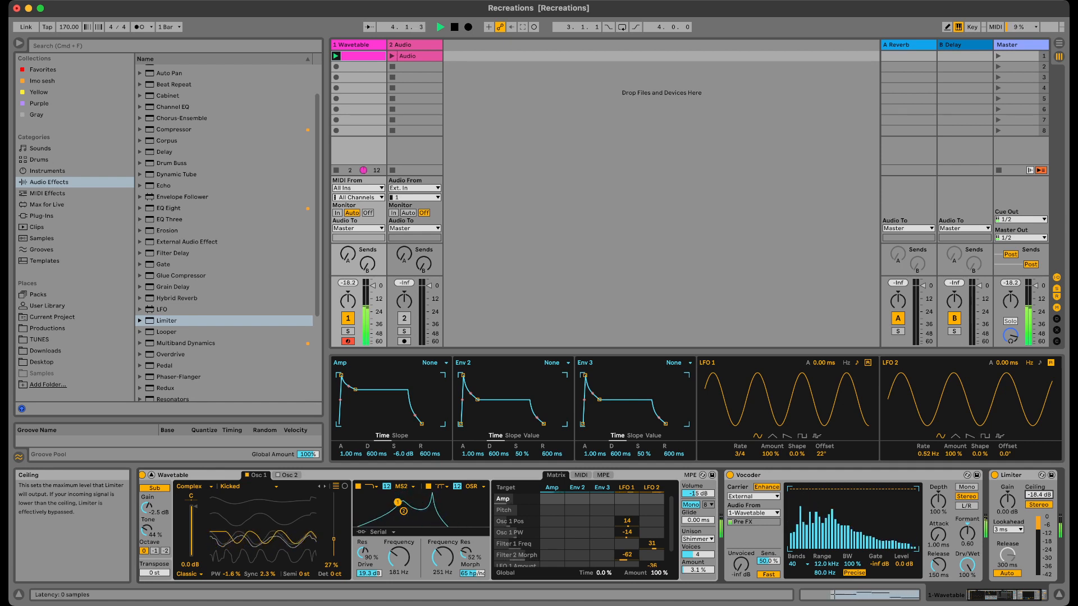
Try a different formant shift on the Vocoder during playback and undo the change.
{"action": "left_click_drag", "start_coordinate": [968, 533], "coordinate": [967, 513]}
{"action": "key", "text": "super+z"}
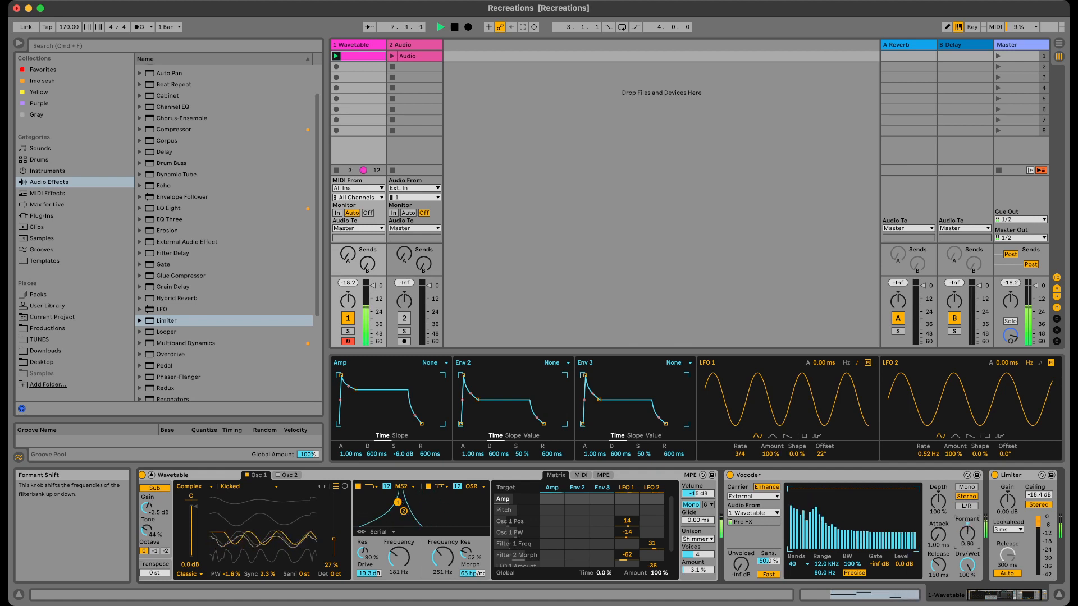
{"action": "key", "text": "space"}
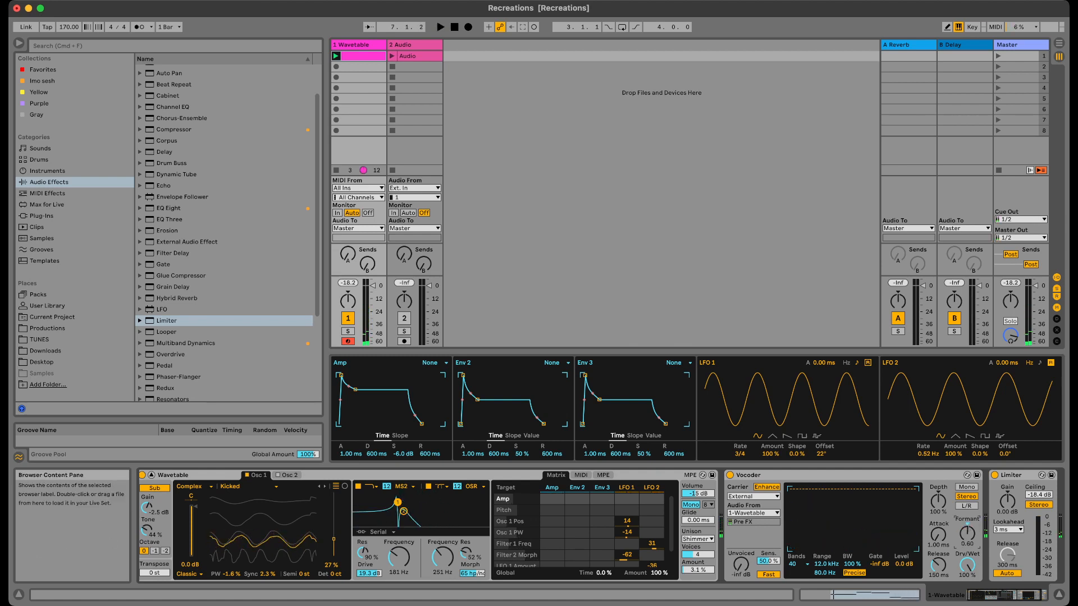
Look through the Max for Live audio effects and instruments for a modulation device.
{"action": "scroll", "coordinate": [224, 230], "scroll_direction": "down", "scroll_amount": 5}
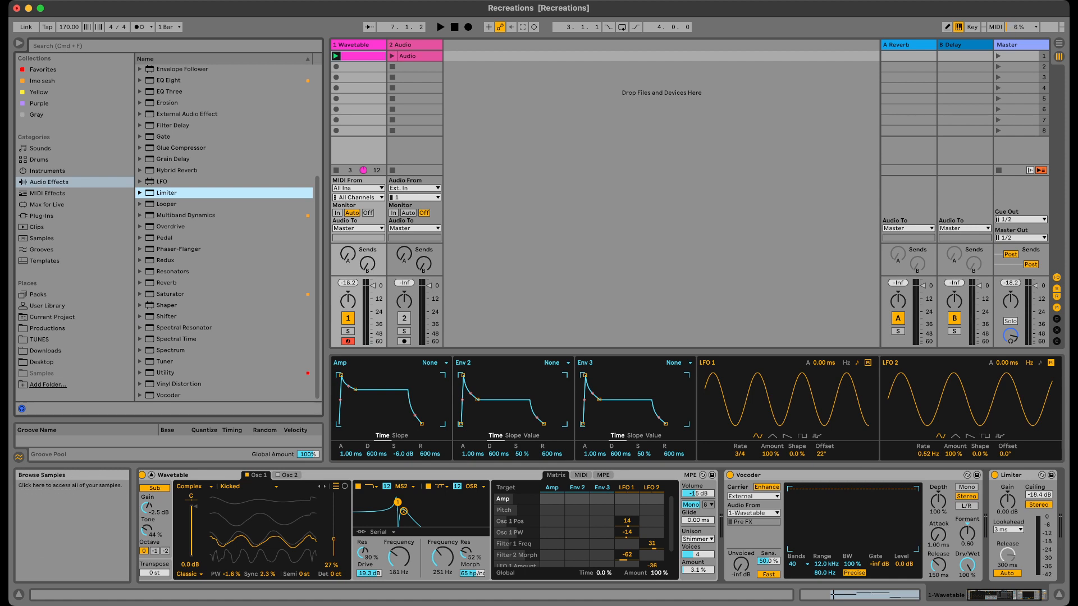
{"action": "left_click", "coordinate": [47, 205]}
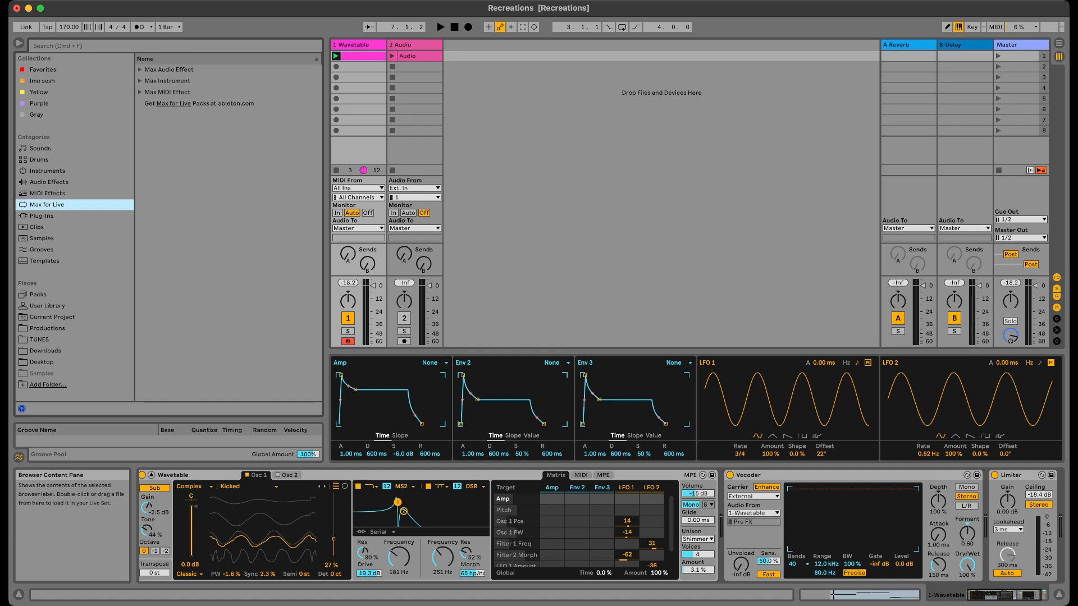
{"action": "left_click", "coordinate": [140, 69]}
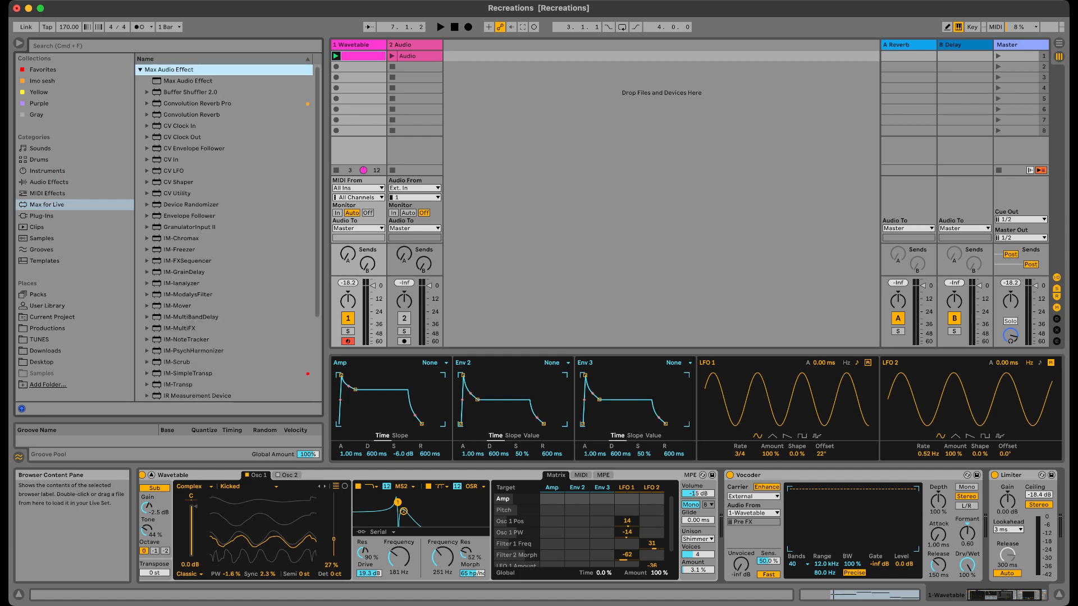
{"action": "left_click", "coordinate": [140, 70]}
{"action": "left_click", "coordinate": [140, 81]}
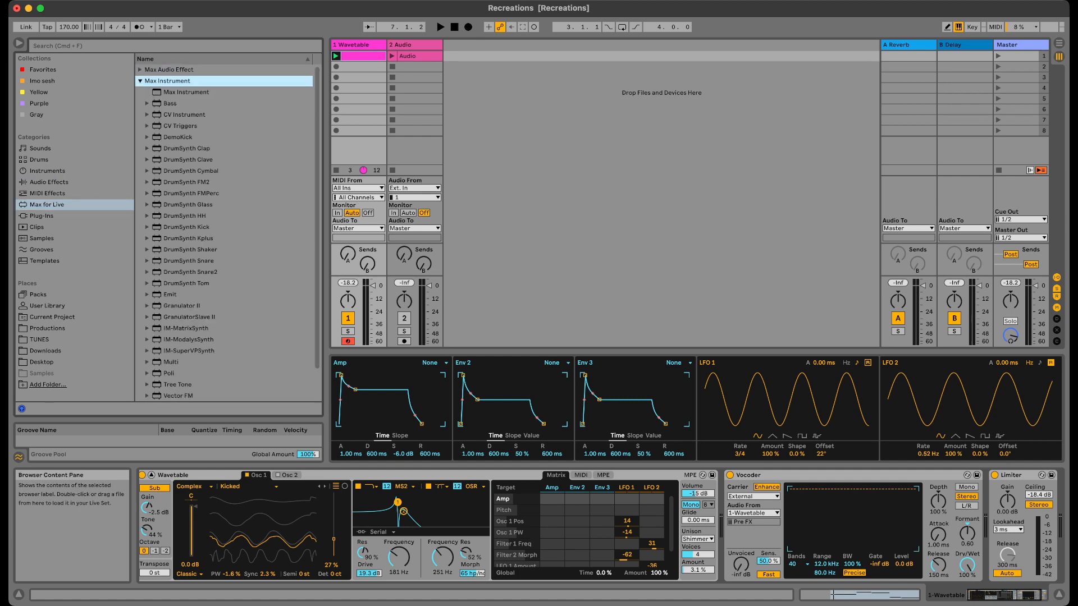
{"action": "scroll", "coordinate": [228, 233], "scroll_direction": "down", "scroll_amount": 2}
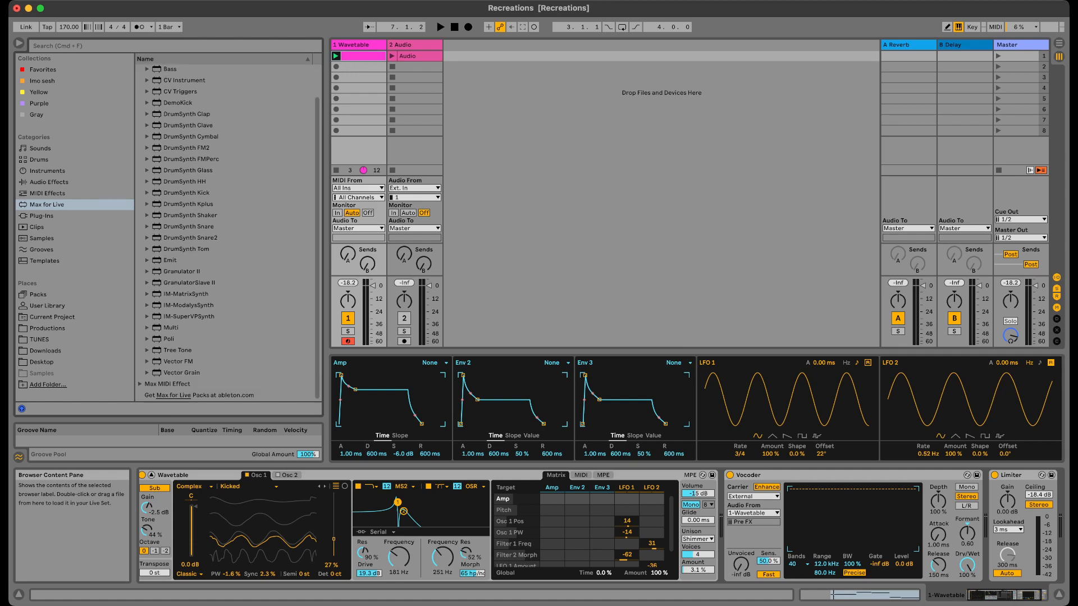
{"action": "scroll", "coordinate": [228, 233], "scroll_direction": "up", "scroll_amount": 2}
{"action": "left_click", "coordinate": [140, 81]}
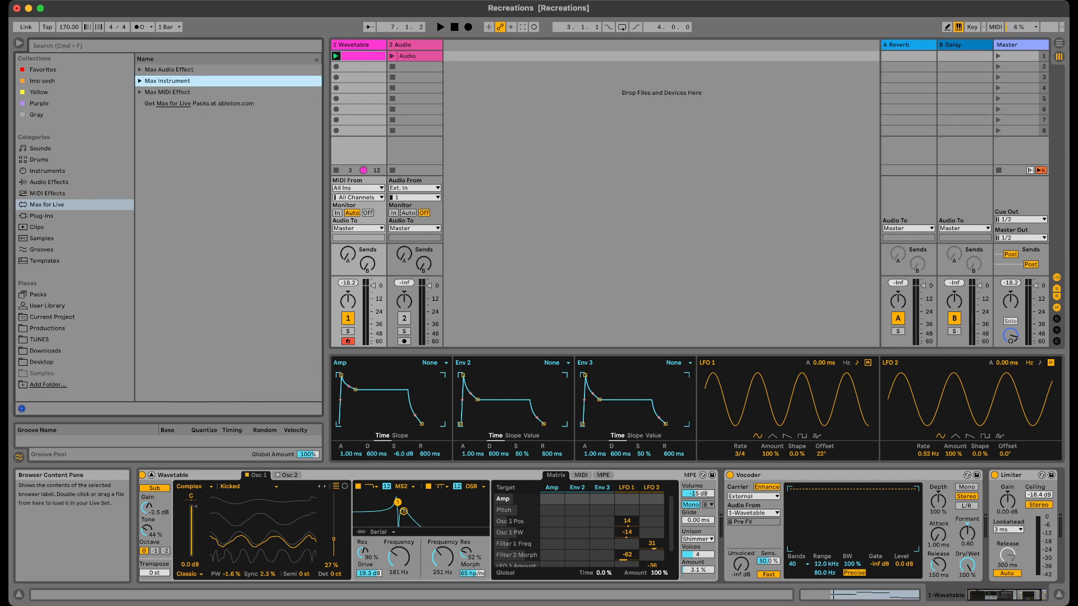
Add the LFO device after the Limiter and map it to the Vocoder's formant shift.
{"action": "left_click", "coordinate": [49, 182]}
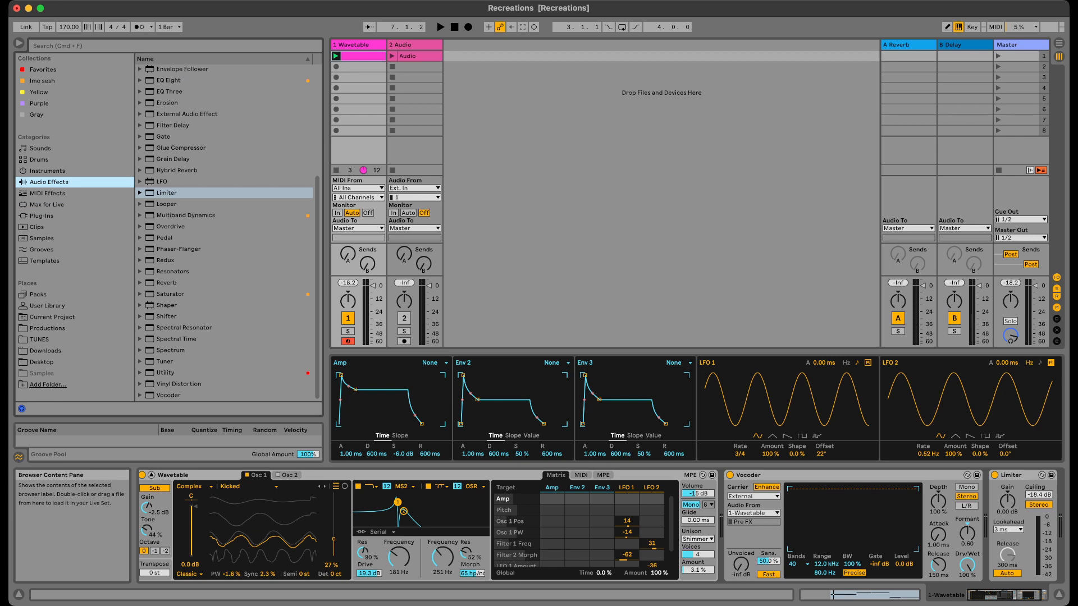
{"action": "scroll", "coordinate": [227, 233], "scroll_direction": "up", "scroll_amount": 5}
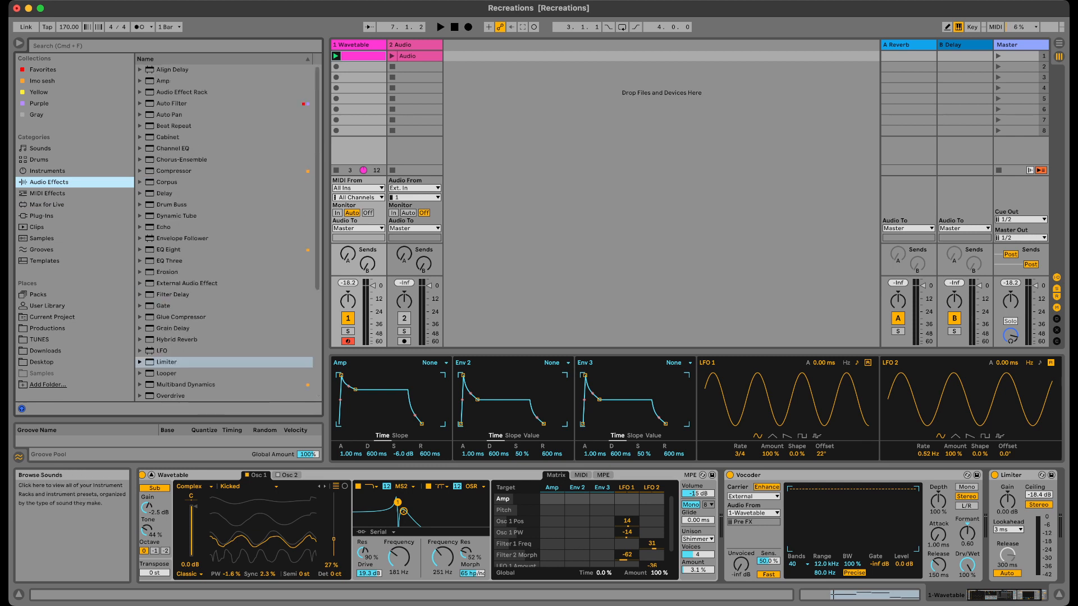
{"action": "scroll", "coordinate": [224, 233], "scroll_direction": "down", "scroll_amount": 3}
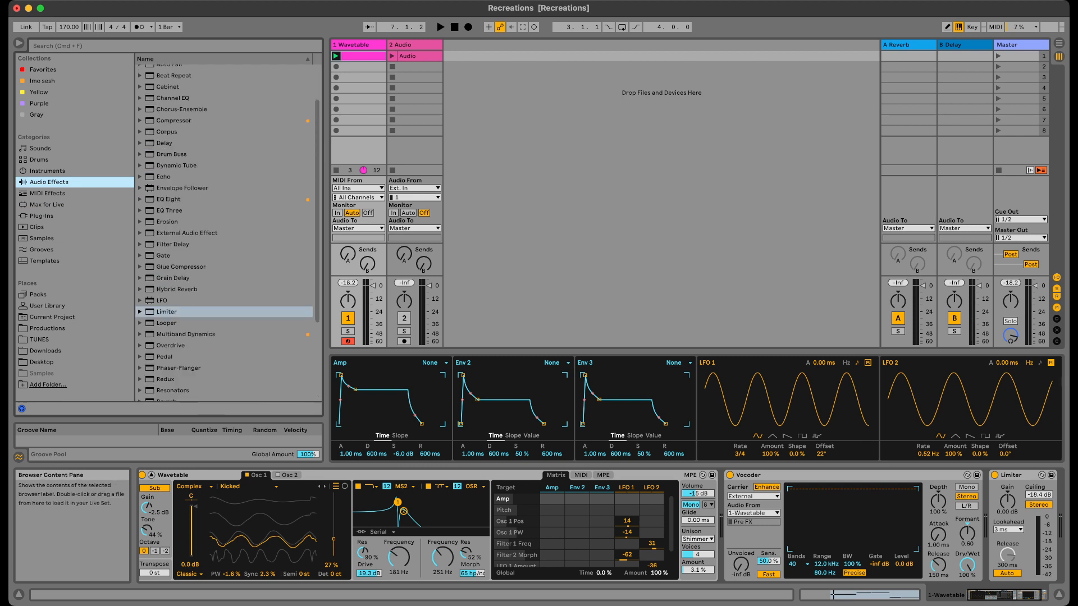
{"action": "left_click", "coordinate": [162, 301]}
{"action": "key", "text": "Right"}
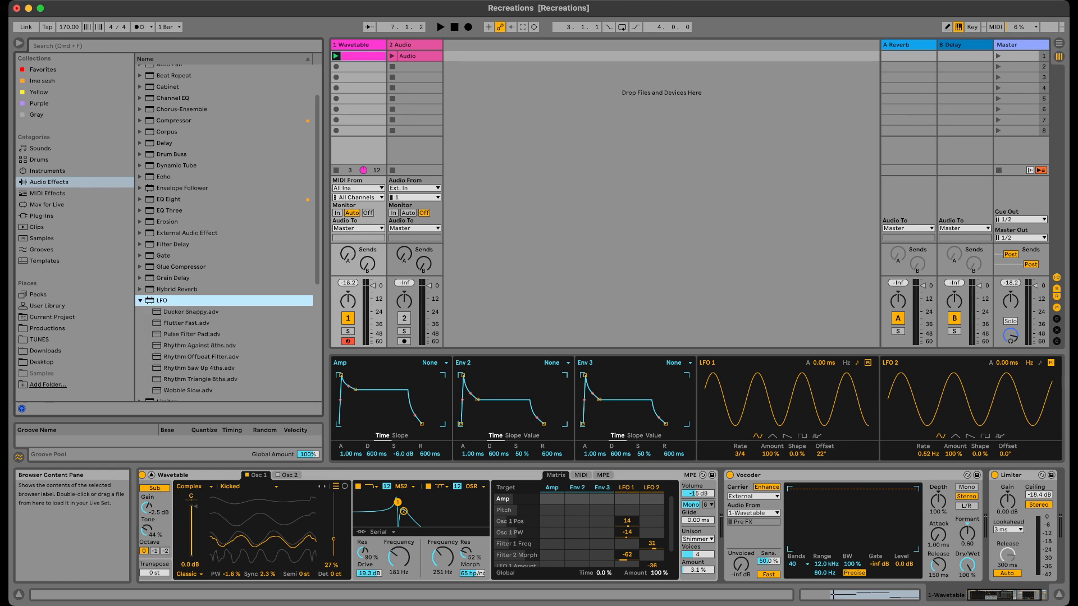
{"action": "key", "text": "Return"}
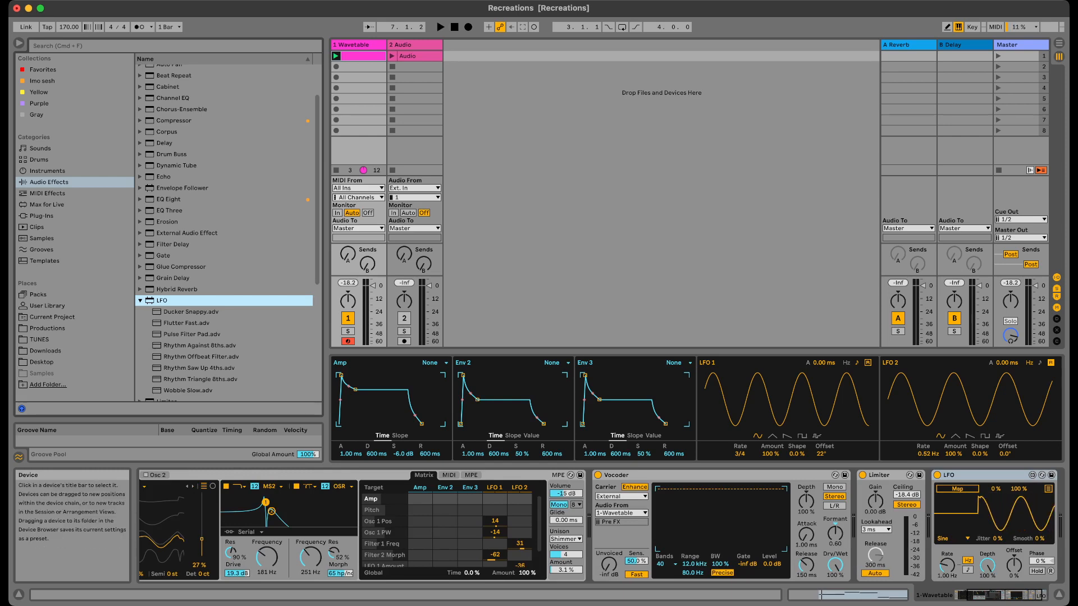
{"action": "left_click", "coordinate": [957, 489]}
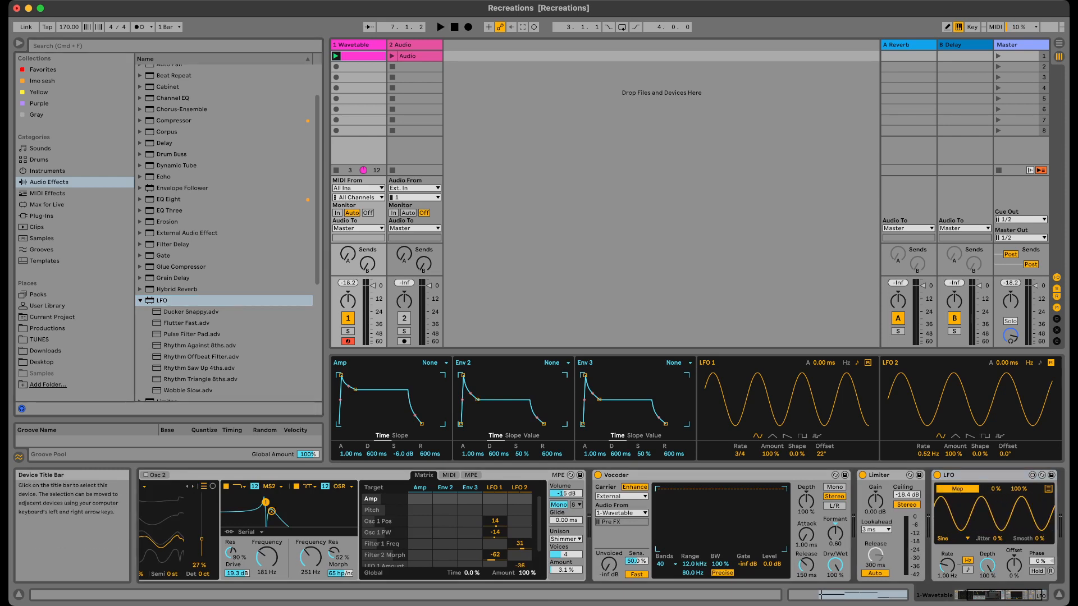
{"action": "left_click", "coordinate": [835, 533]}
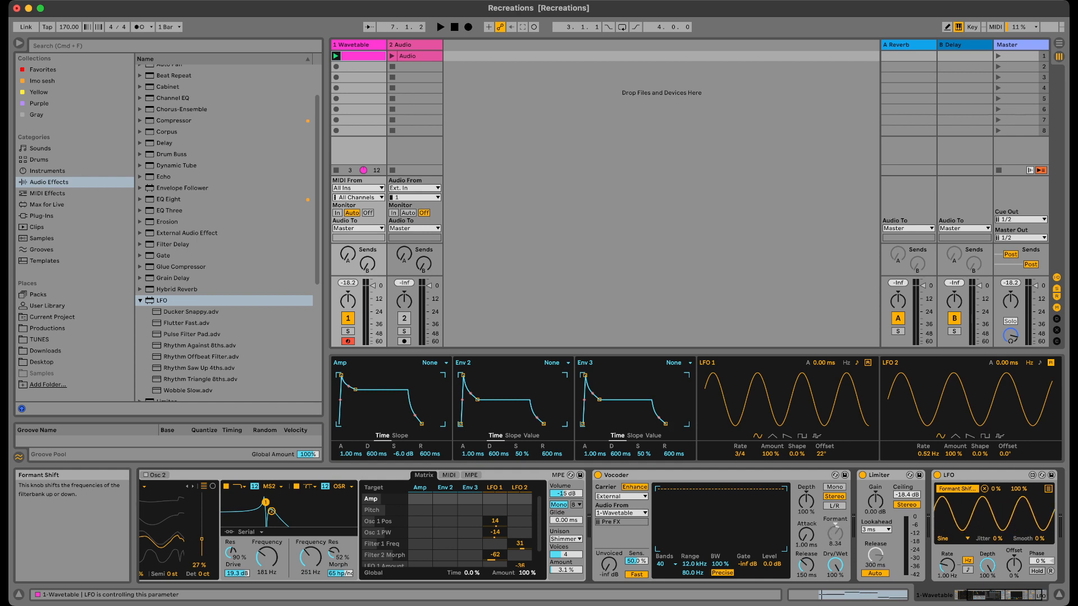
With playback running, set the LFO's depth to 16.5 %, switch its rate to beat sync and set its offset to 4 %.
{"action": "key", "text": "space"}
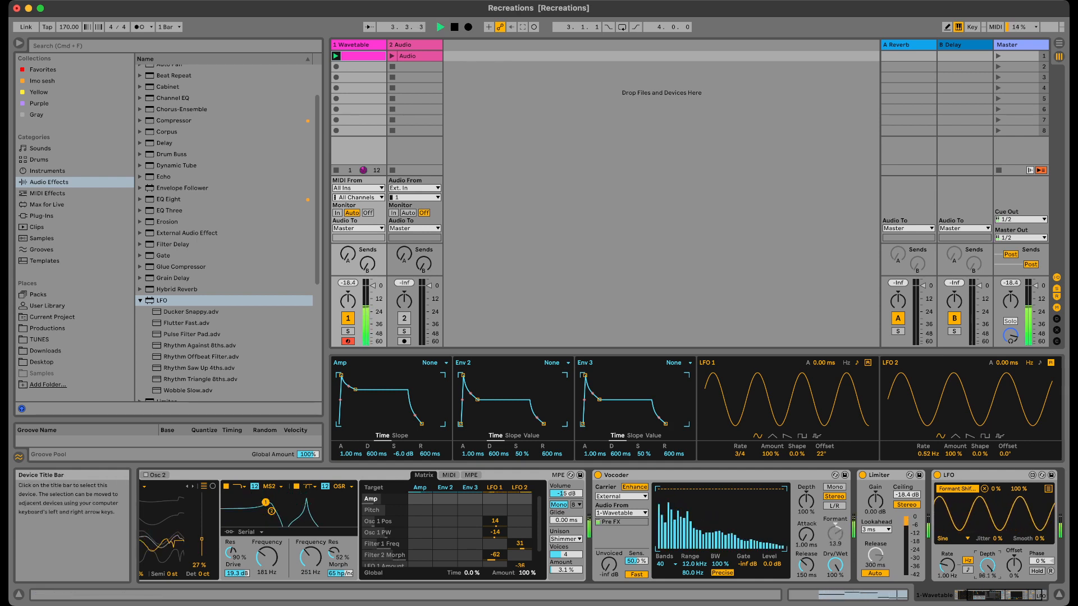
{"action": "left_click_drag", "start_coordinate": [987, 565], "coordinate": [986, 600]}
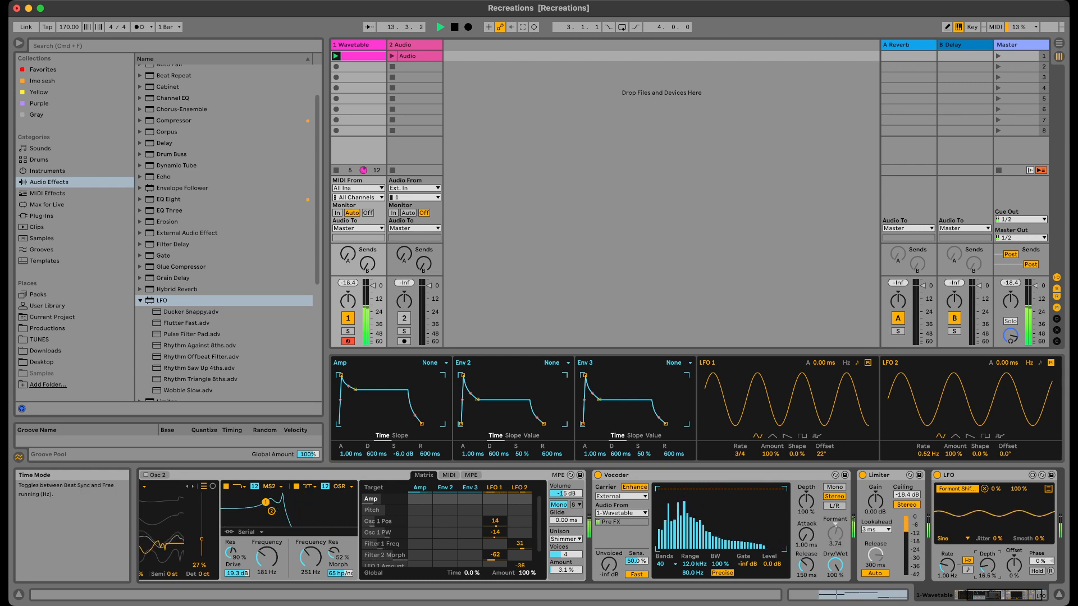
{"action": "left_click", "coordinate": [968, 569]}
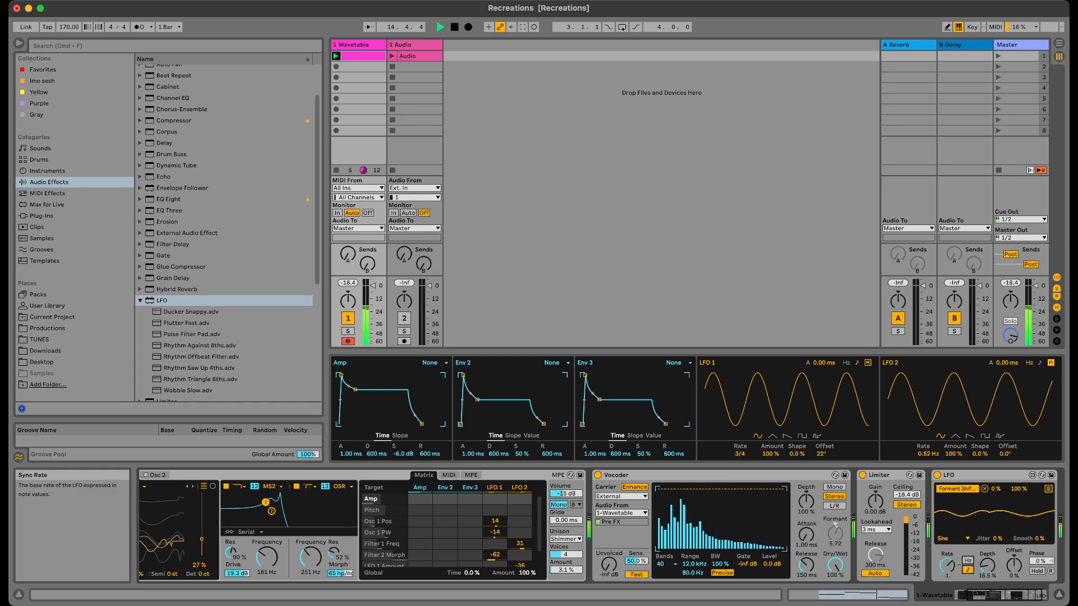
{"action": "mouse_move", "coordinate": [1014, 565]}
{"action": "left_mouse_down"}
{"action": "mouse_move", "coordinate": [1013, 547]}
{"action": "mouse_move", "coordinate": [1014, 567]}
{"action": "left_mouse_up"}
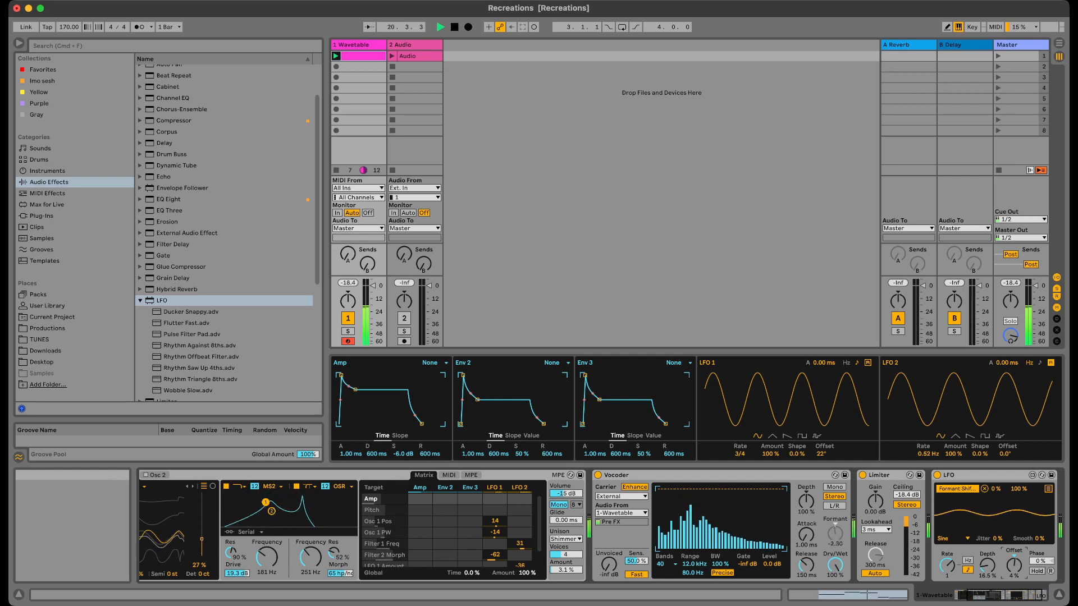
Insert a Saturator between Wavetable and the Vocoder, with Drive at 14.9 dB and Base at 2.86.
{"action": "left_click", "coordinate": [140, 300]}
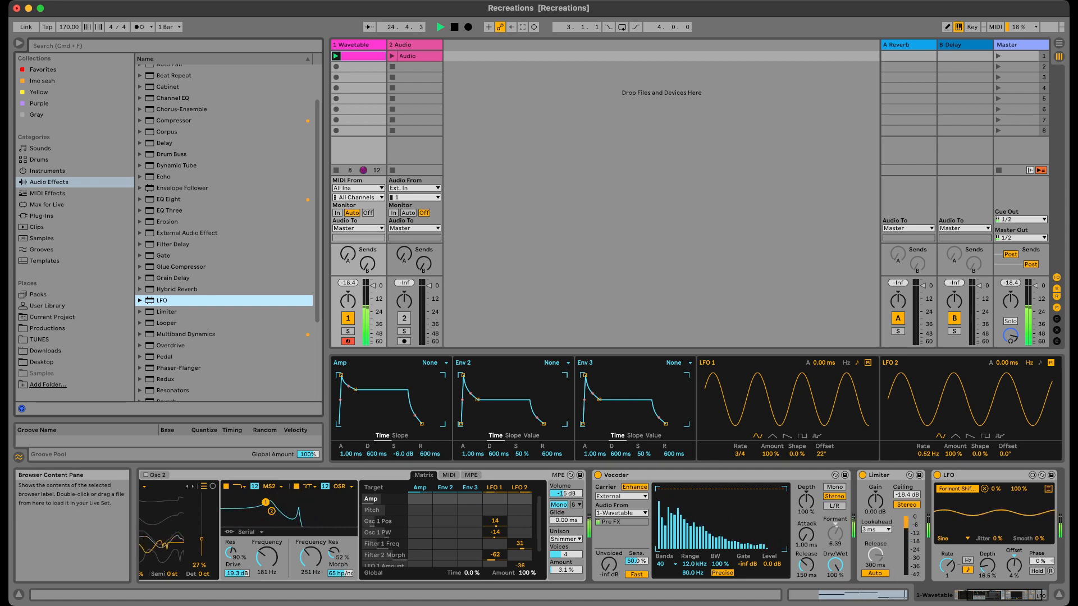
{"action": "scroll", "coordinate": [224, 233], "scroll_direction": "down", "scroll_amount": 5}
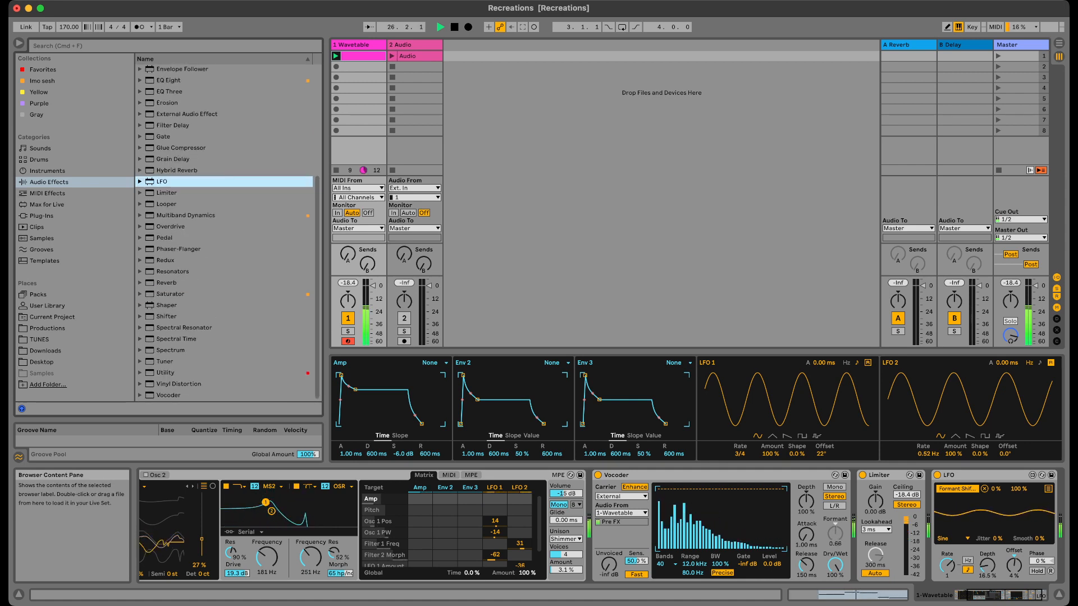
{"action": "left_click", "coordinate": [171, 295]}
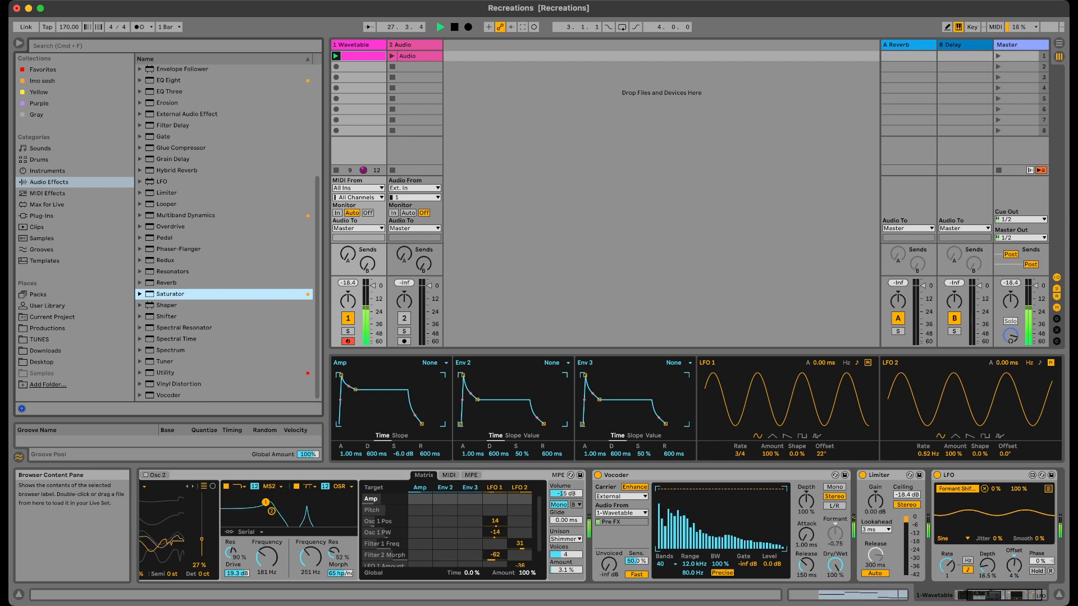
{"action": "left_click_drag", "start_coordinate": [171, 294], "coordinate": [606, 476]}
{"action": "left_click_drag", "start_coordinate": [606, 564], "coordinate": [607, 564]}
{"action": "key", "text": "space"}
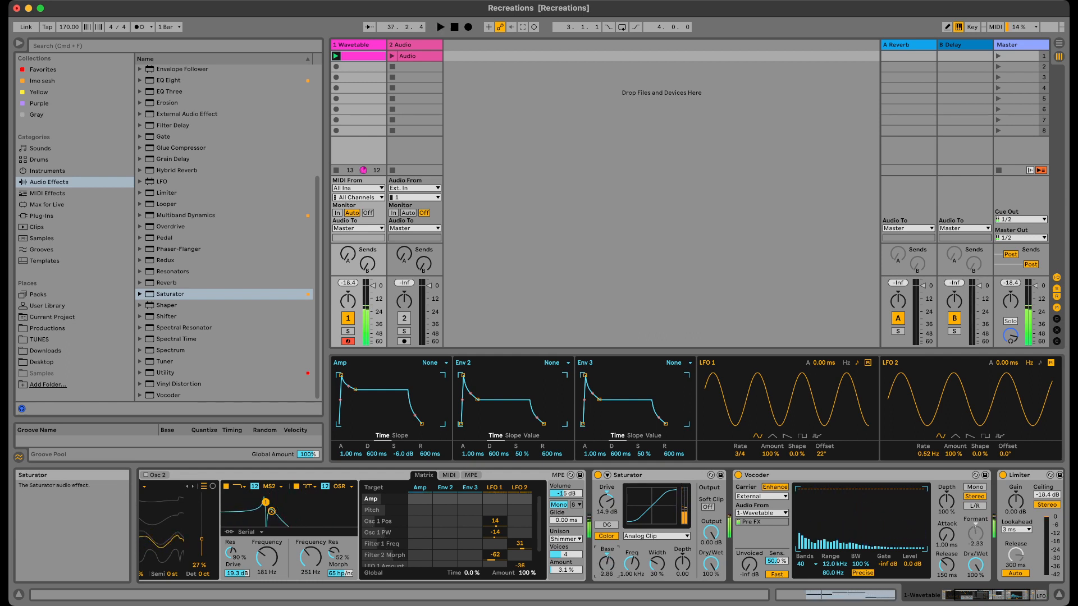
Try the Saturator between the Vocoder and the Limiter with its Drive lowered to 12.0 dB.
{"action": "left_click_drag", "start_coordinate": [628, 475], "coordinate": [949, 504]}
{"action": "key", "text": "space"}
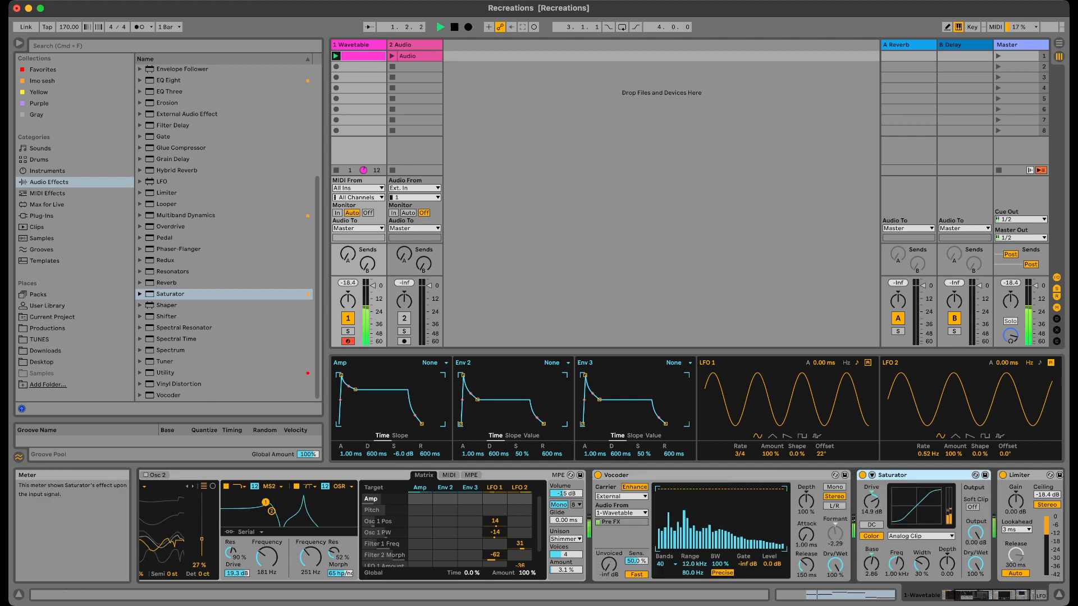
{"action": "mouse_move", "coordinate": [871, 502]}
{"action": "left_mouse_down"}
{"action": "mouse_move", "coordinate": [872, 482]}
{"action": "mouse_move", "coordinate": [871, 507]}
{"action": "left_mouse_up"}
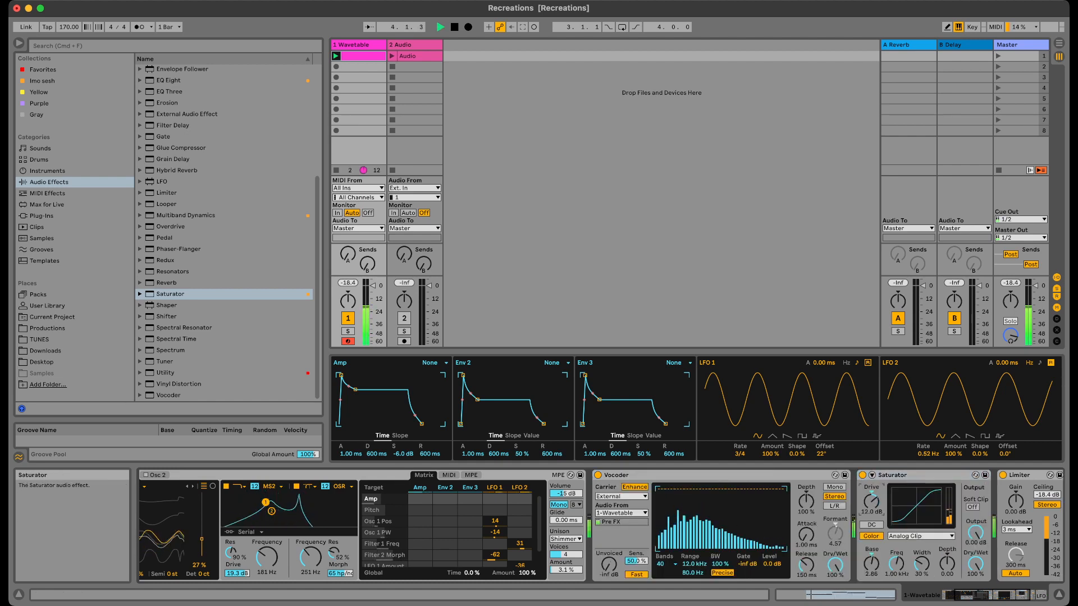
Move the Saturator back in front of the Vocoder and set its Drive to 8.57 dB.
{"action": "key", "text": "space"}
{"action": "left_click_drag", "start_coordinate": [915, 476], "coordinate": [606, 508]}
{"action": "key", "text": "space"}
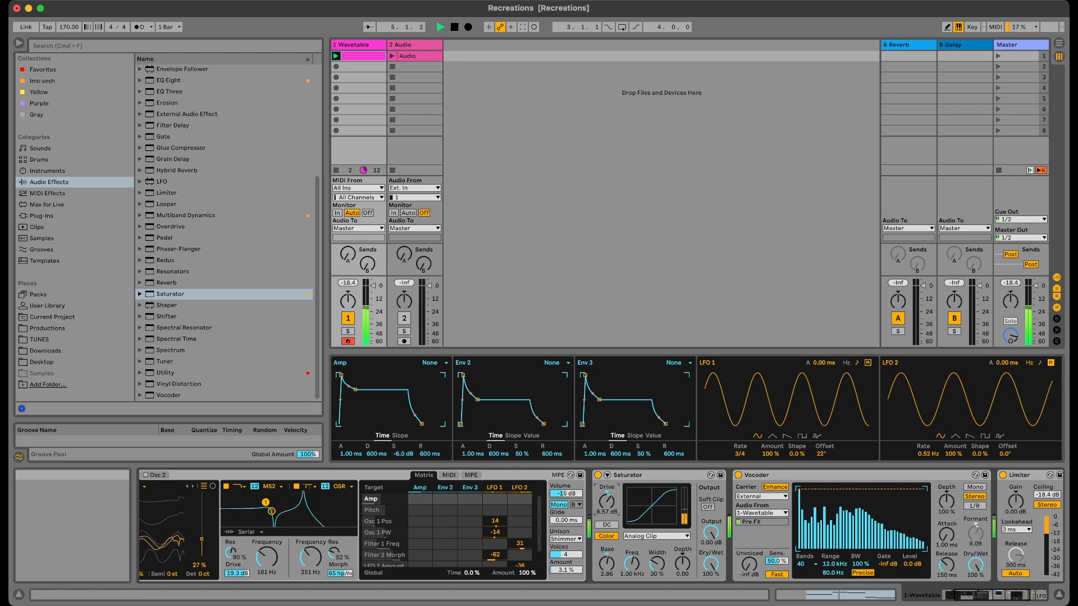
Set the Limiter's gain to 0.50 dB and reset its ceiling to the default -0.30 dB.
{"action": "scroll", "coordinate": [842, 519], "scroll_direction": "right", "scroll_amount": 5}
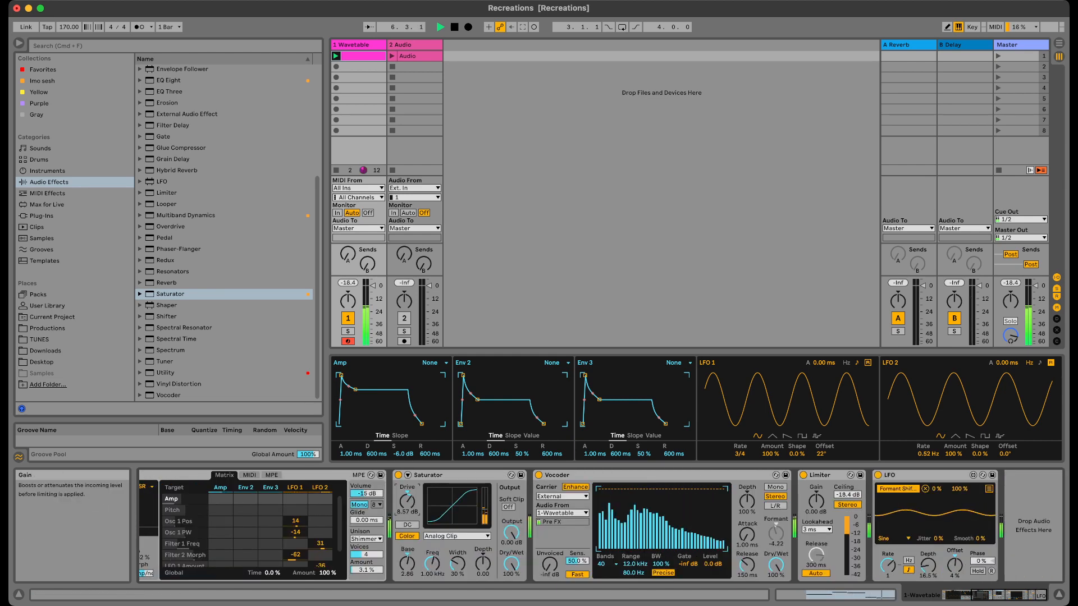
{"action": "mouse_move", "coordinate": [815, 501]}
{"action": "left_mouse_down"}
{"action": "mouse_move", "coordinate": [815, 486]}
{"action": "mouse_move", "coordinate": [816, 501]}
{"action": "left_mouse_up"}
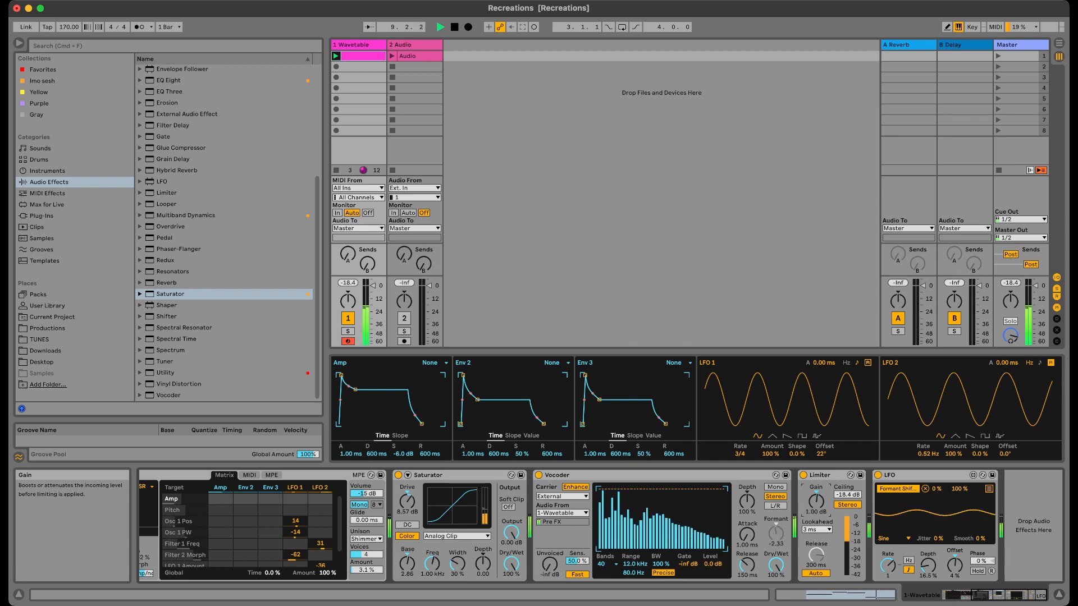
{"action": "key", "text": "space"}
{"action": "double_click", "coordinate": [847, 495]}
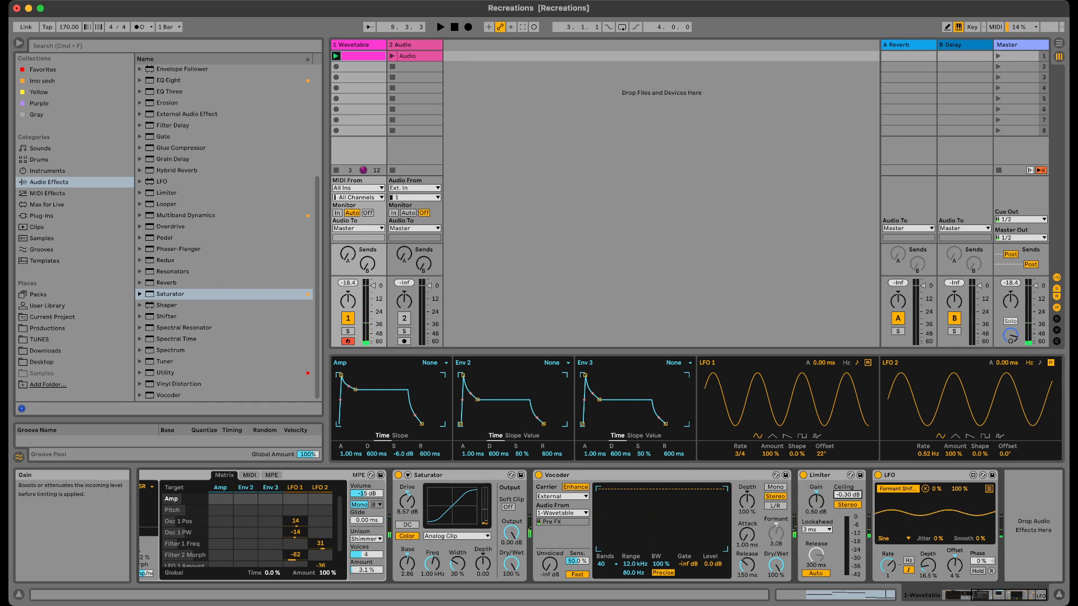
Raise the Limiter's gain to 15.5 dB while the Wavetable clip plays.
{"action": "key", "text": "space"}
{"action": "left_click_drag", "start_coordinate": [816, 501], "coordinate": [816, 493]}
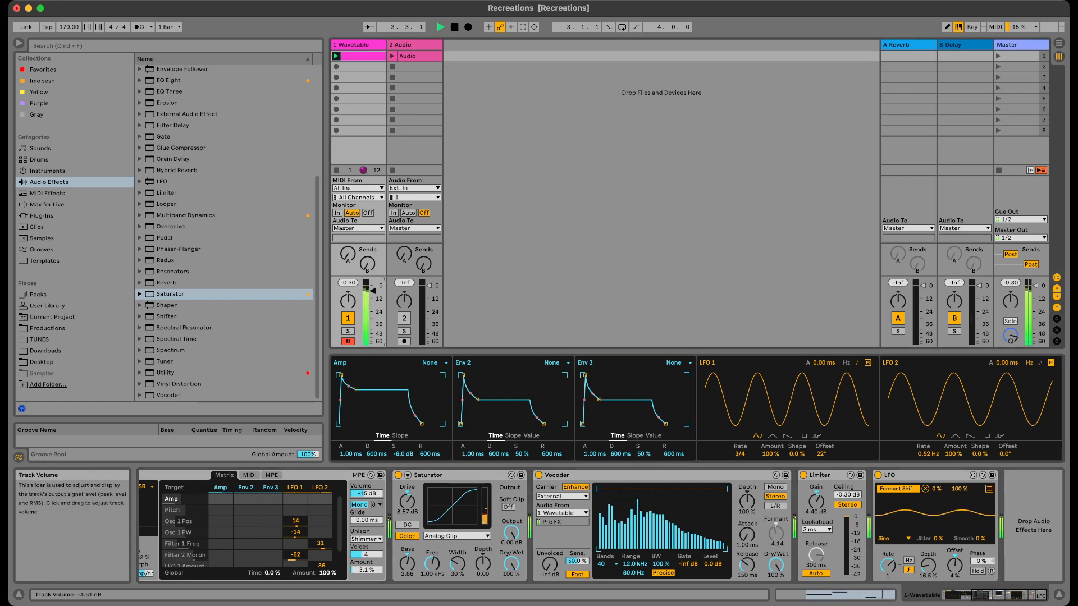
{"action": "left_click_drag", "start_coordinate": [816, 500], "coordinate": [816, 483]}
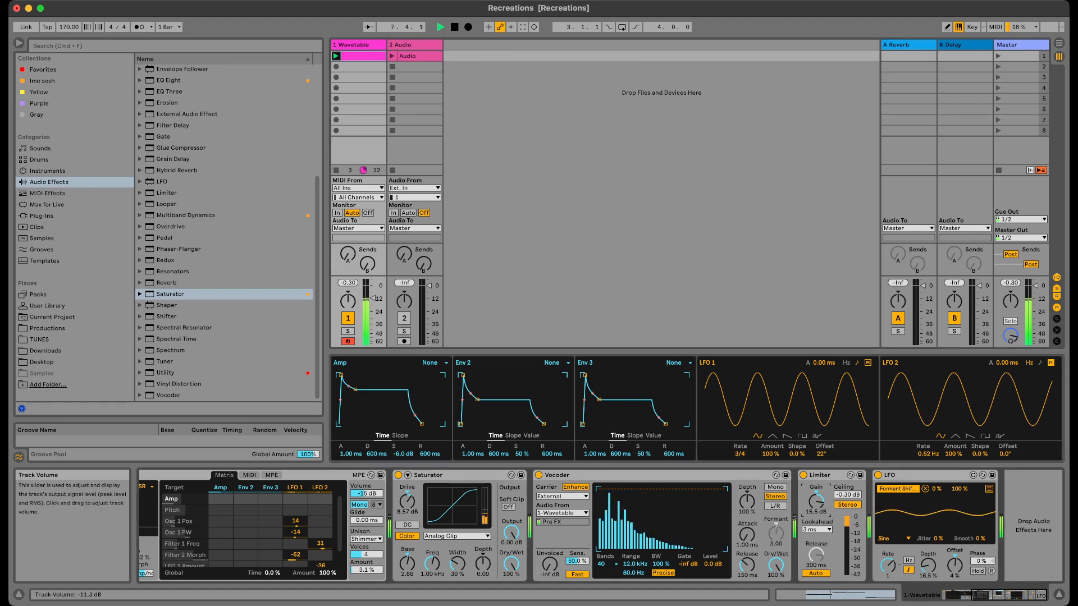
Adjust the Wavetable track's volume and set its Shimmer unison to 2 voices with a 0.0% amount.
{"action": "left_click_drag", "start_coordinate": [371, 299], "coordinate": [373, 289]}
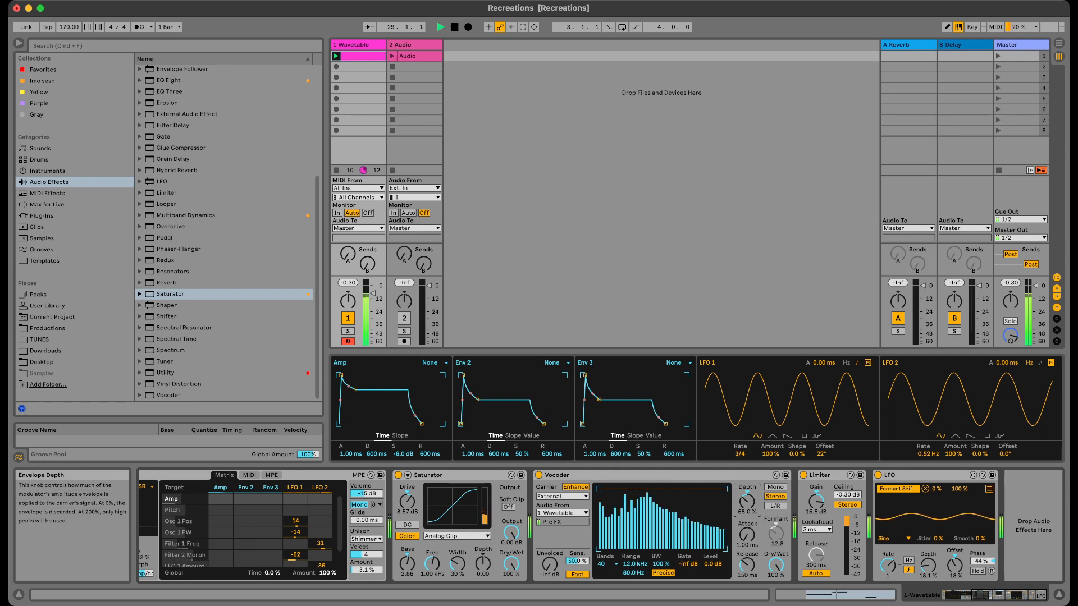
{"action": "left_click_drag", "start_coordinate": [366, 555], "coordinate": [366, 578]}
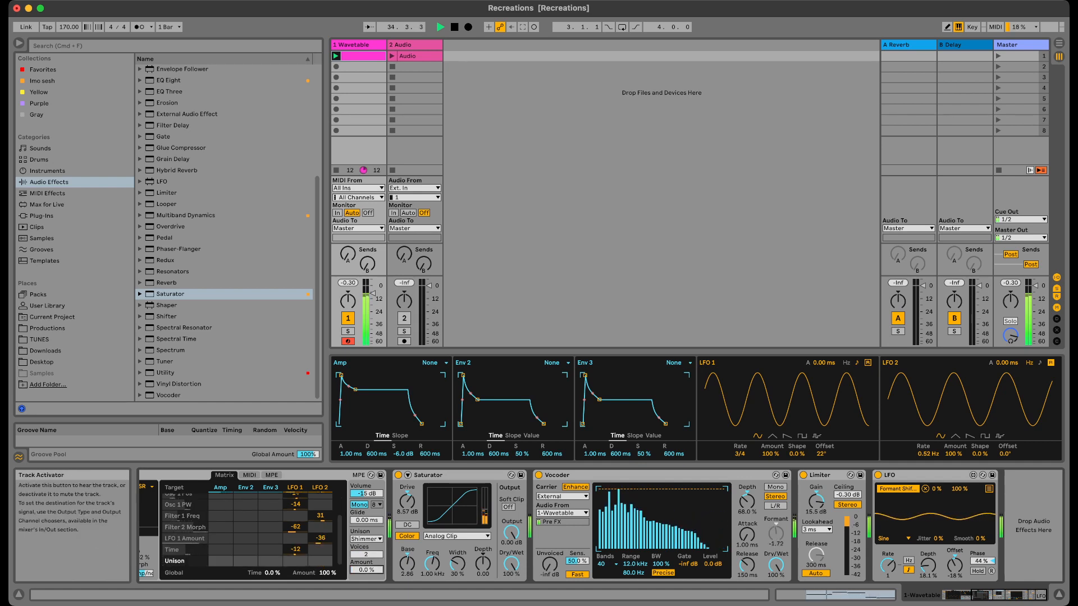
Audition the clip on the 2 Audio track with the Wavetable track muted, and switch back to hearing only Wavetable.
{"action": "key", "text": "space"}
{"action": "left_click", "coordinate": [348, 318]}
{"action": "left_click", "coordinate": [404, 318]}
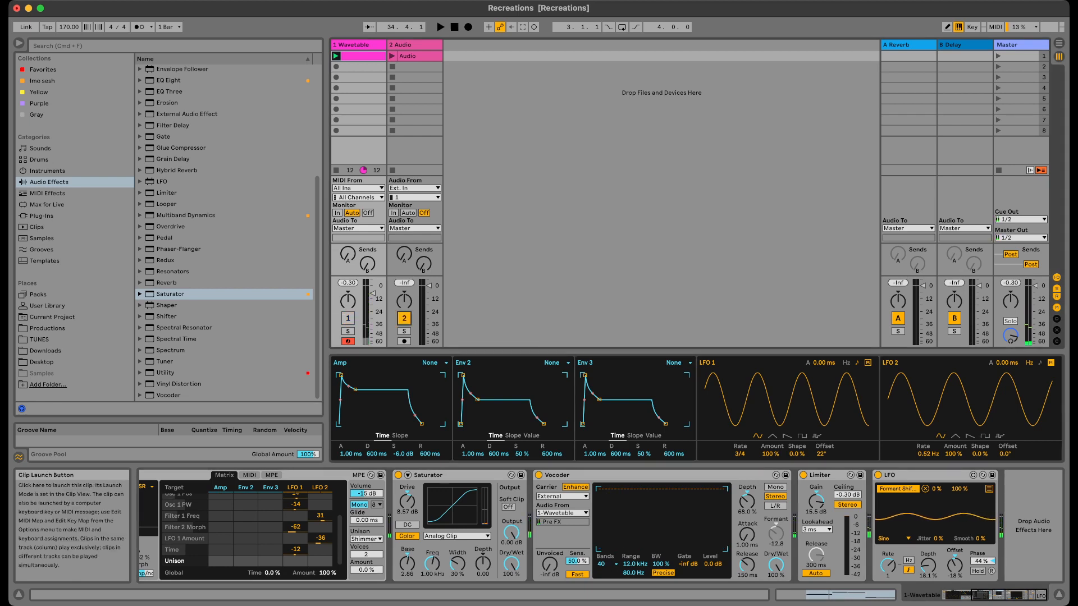
{"action": "left_click", "coordinate": [392, 56]}
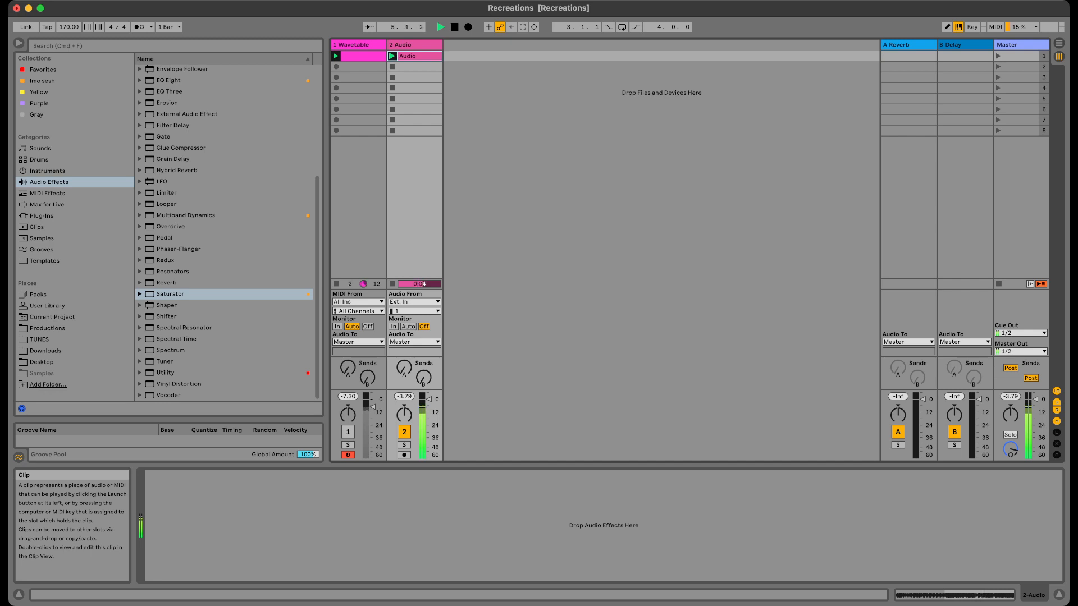
{"action": "key", "text": "space"}
{"action": "left_click", "coordinate": [404, 431]}
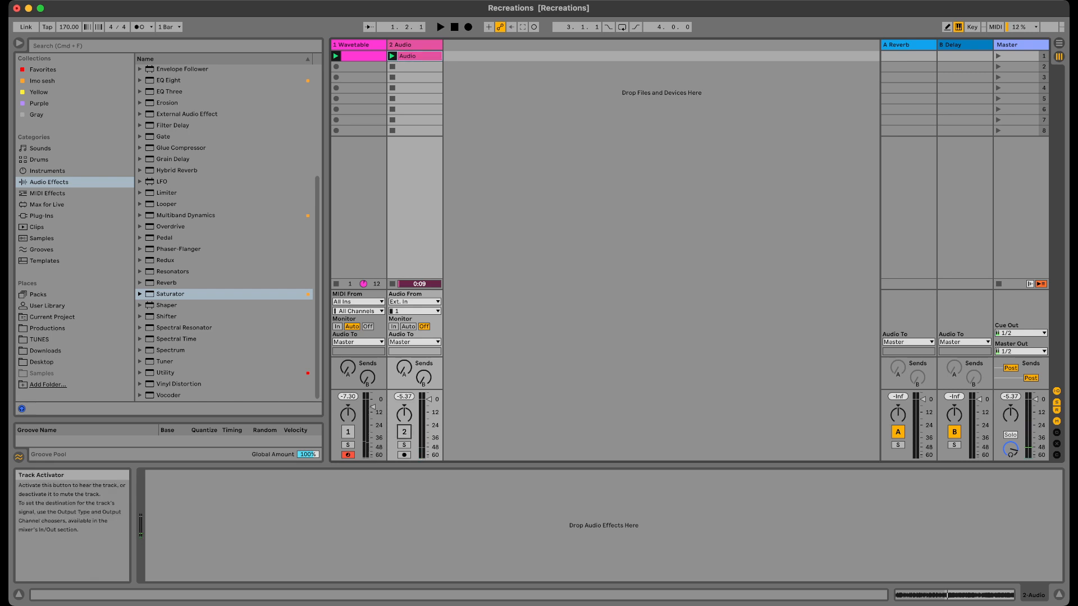
{"action": "left_click", "coordinate": [348, 432]}
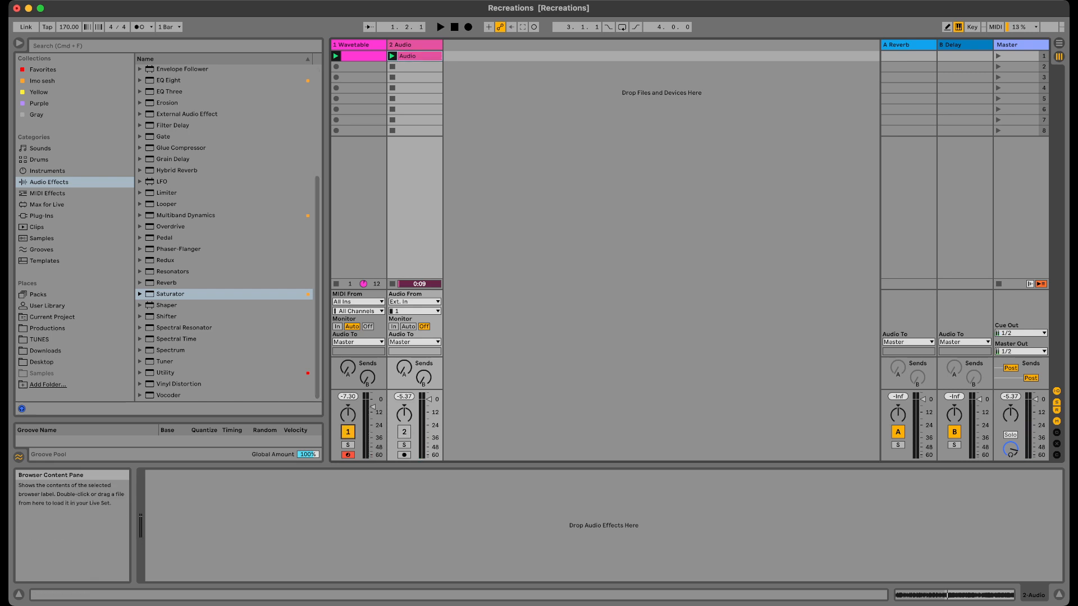
Insert an Amp at the end of the Wavetable track's device chain and audition it briefly.
{"action": "scroll", "coordinate": [224, 230], "scroll_direction": "up", "scroll_amount": 5}
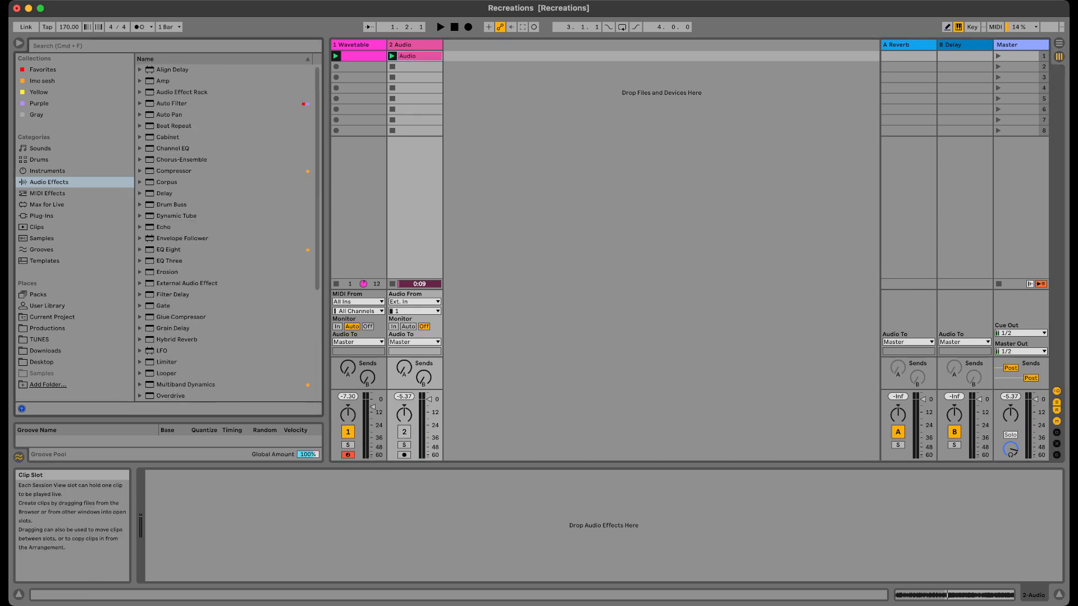
{"action": "left_click", "coordinate": [358, 45]}
{"action": "left_click", "coordinate": [163, 81]}
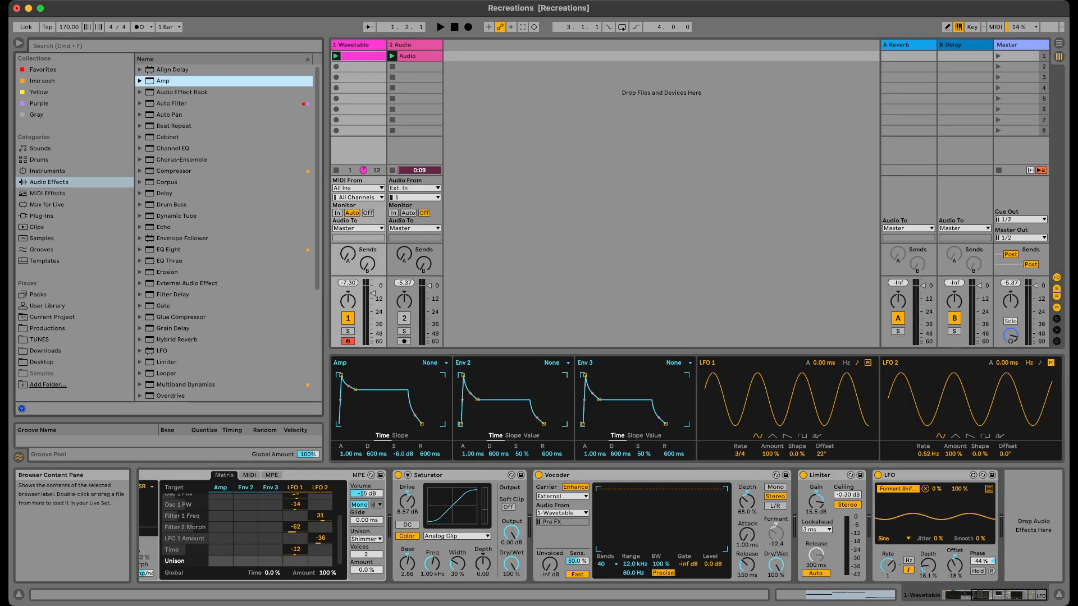
{"action": "scroll", "coordinate": [601, 528], "scroll_direction": "right", "scroll_amount": 1}
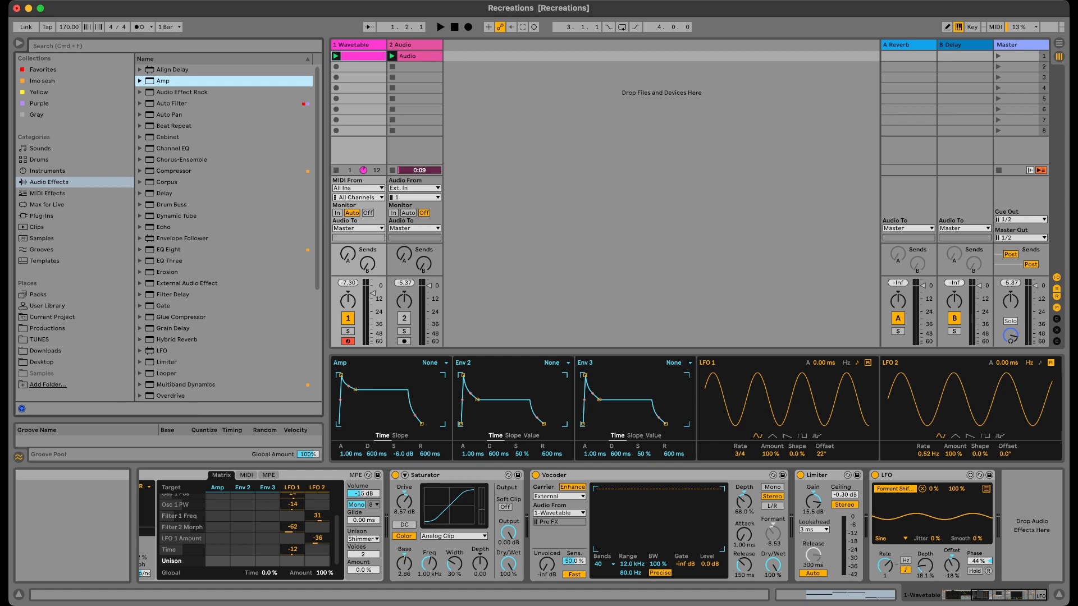
{"action": "key", "text": "Return"}
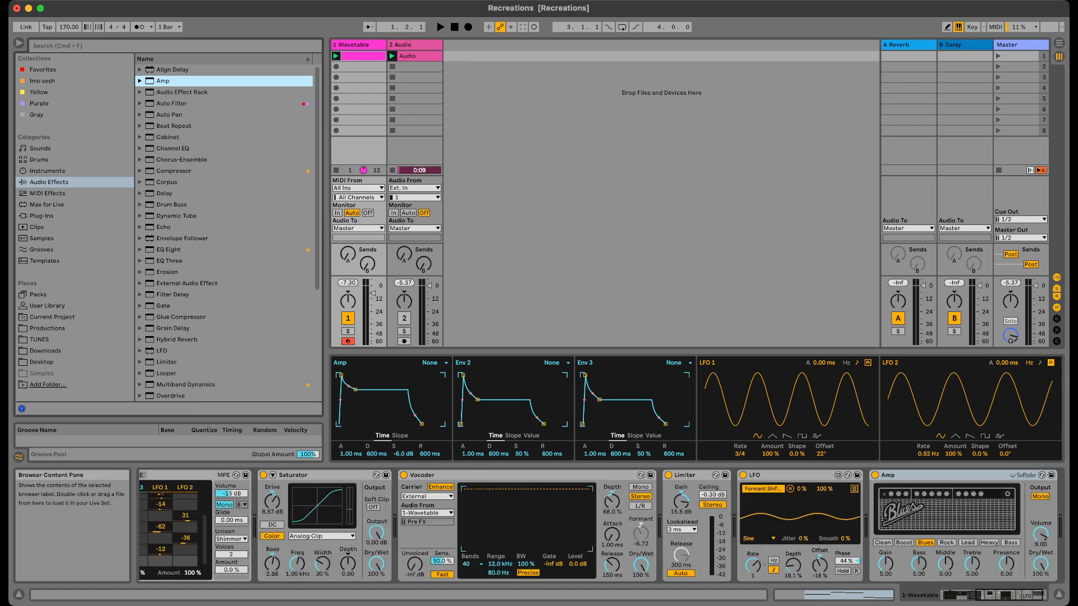
{"action": "key", "text": "space"}
{"action": "key", "text": "space"}
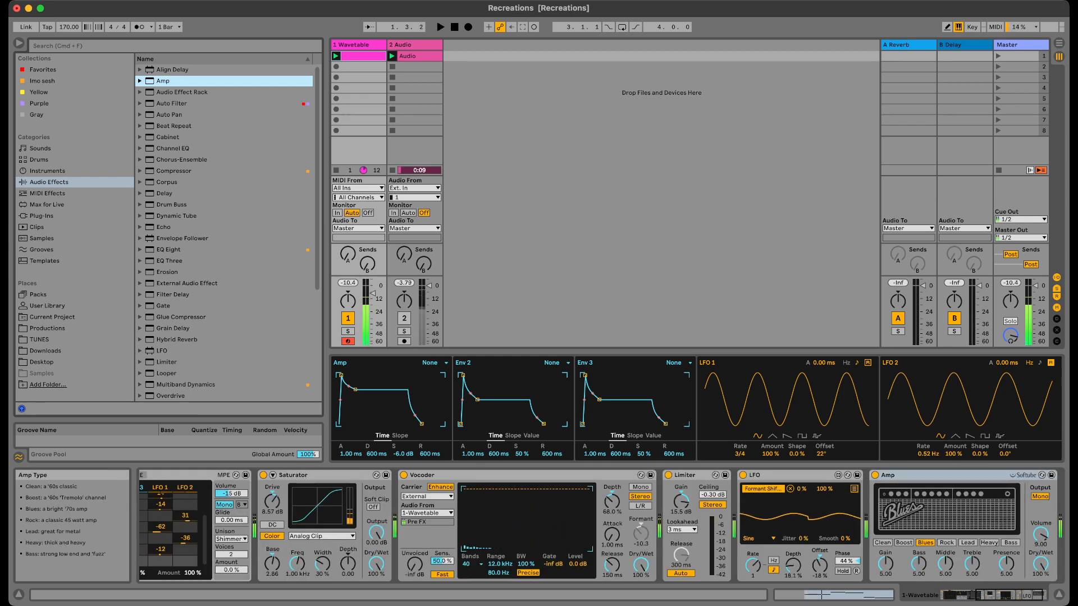
Switch the Amp to the Clean type and play the clip through it.
{"action": "scroll", "coordinate": [938, 542], "scroll_direction": "right", "scroll_amount": 3}
{"action": "scroll", "coordinate": [539, 526], "scroll_direction": "right", "scroll_amount": 3}
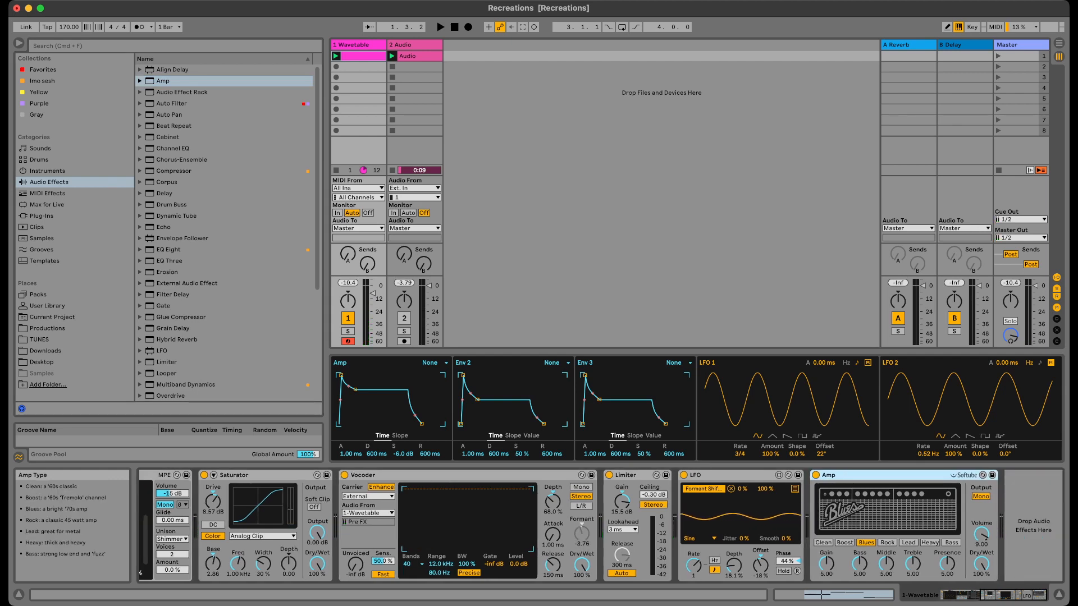
{"action": "left_click", "coordinate": [824, 543]}
{"action": "key", "text": "space"}
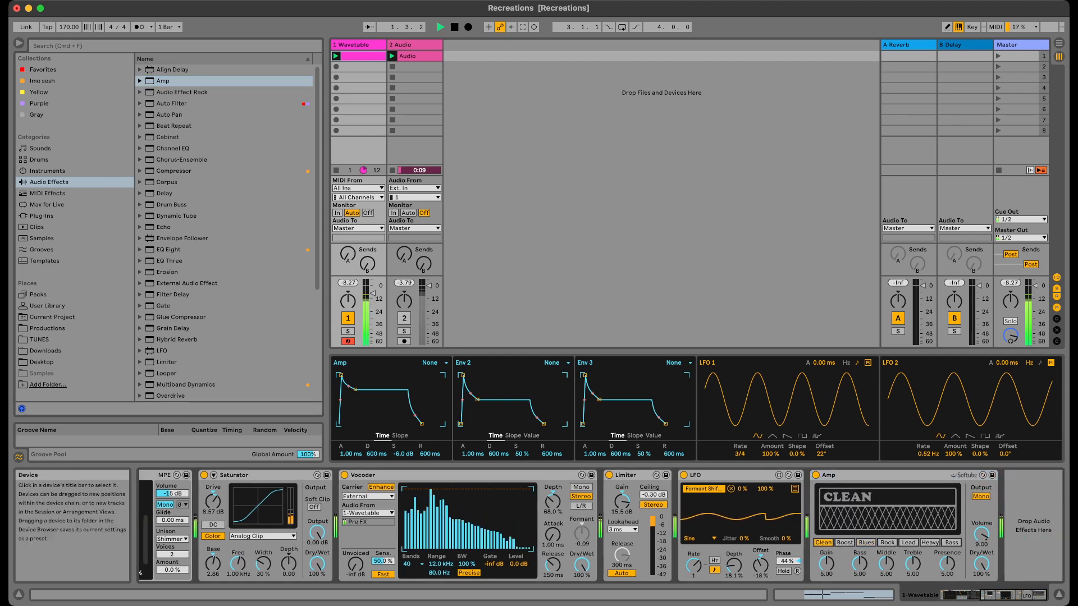
Set the Amp's Presence to 6.98, Bass to 5.87 and Treble to 5.40, keeping Dry/Wet at 100%.
{"action": "left_click_drag", "start_coordinate": [947, 564], "coordinate": [947, 539]}
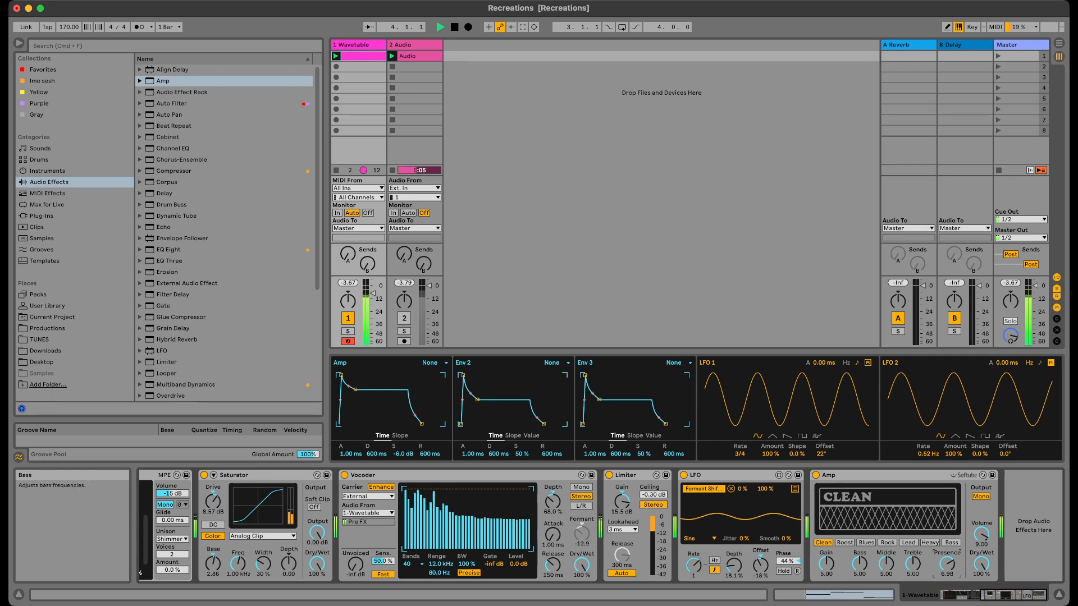
{"action": "left_click", "coordinate": [860, 565]}
{"action": "mouse_move", "coordinate": [859, 565]}
{"action": "left_mouse_down"}
{"action": "mouse_move", "coordinate": [859, 539]}
{"action": "mouse_move", "coordinate": [860, 559]}
{"action": "left_mouse_up"}
{"action": "left_click", "coordinate": [982, 565]}
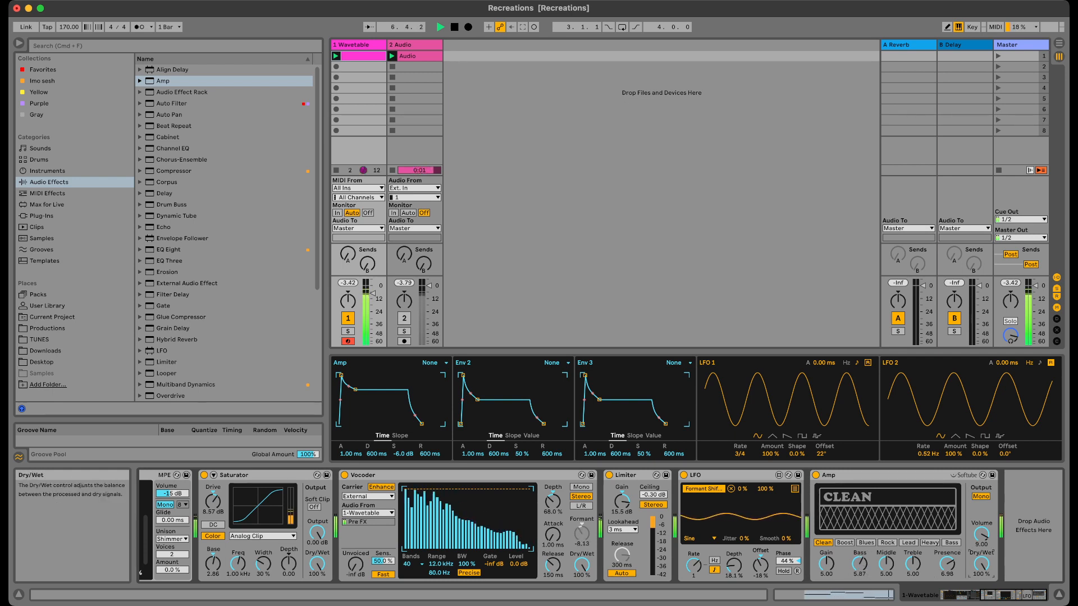
{"action": "left_click_drag", "start_coordinate": [982, 564], "coordinate": [982, 534]}
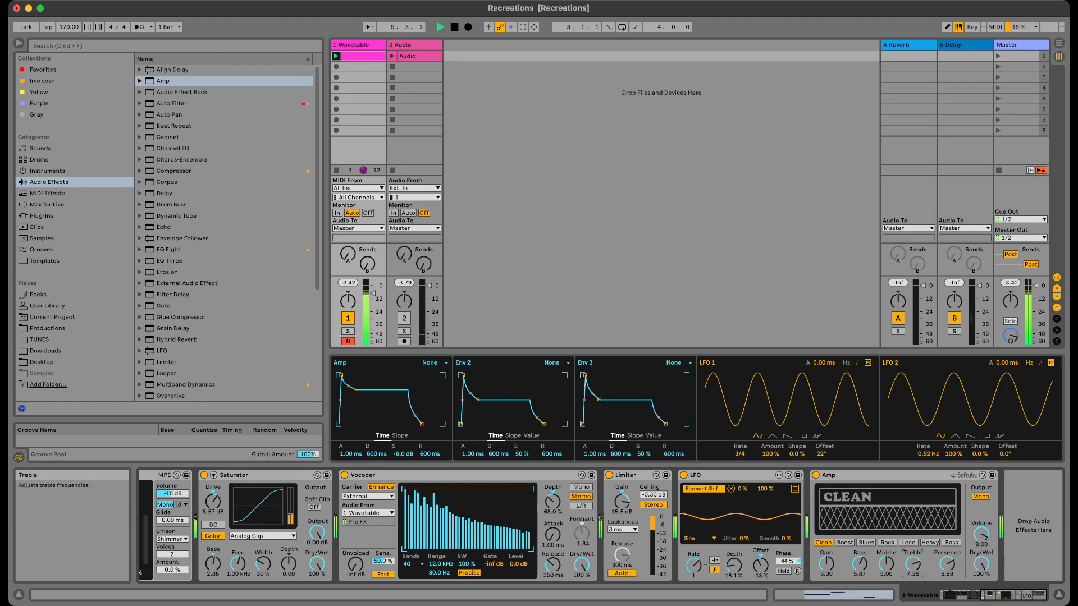
{"action": "left_click_drag", "start_coordinate": [913, 563], "coordinate": [913, 566]}
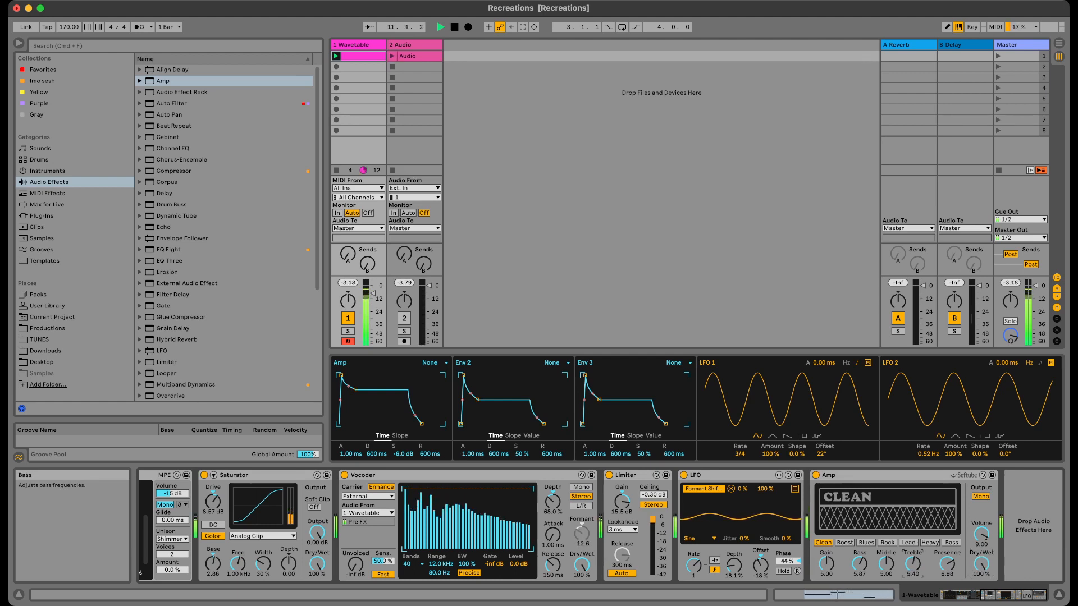
Compare the Amp's Boost type with Clean, keep Clean, and set the Amp's output to Dual.
{"action": "left_click", "coordinate": [845, 543]}
{"action": "left_click", "coordinate": [824, 543]}
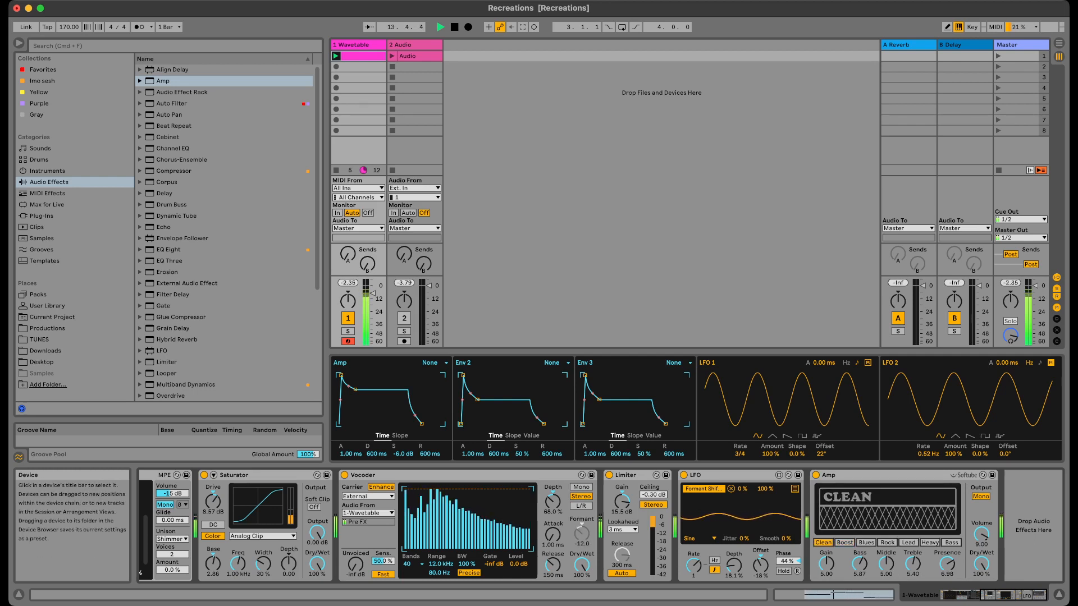
{"action": "left_click", "coordinate": [981, 496]}
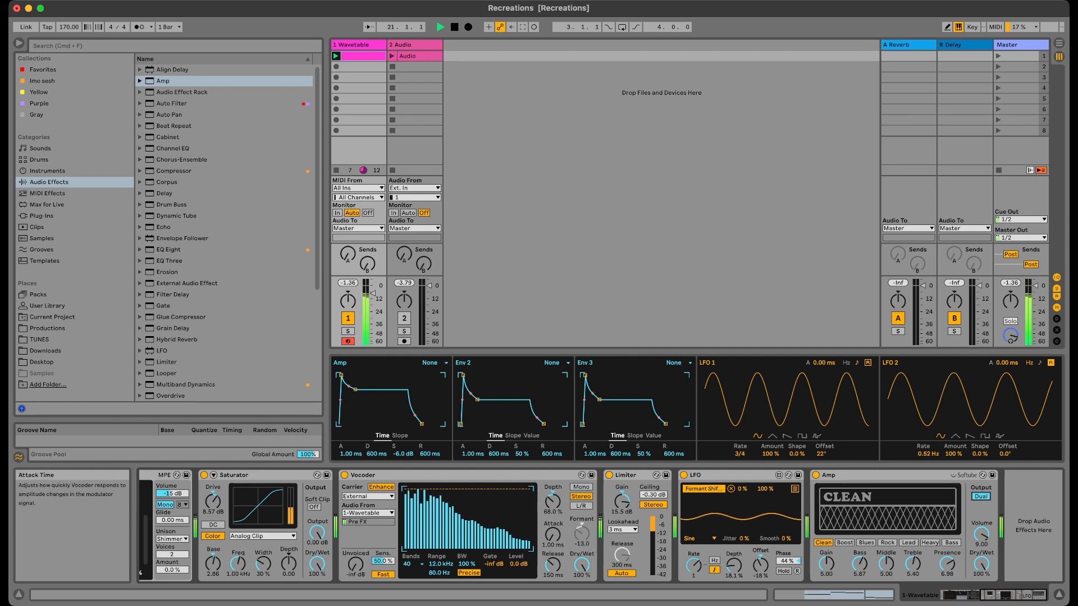
Try the Vocoder's Retro filter mode and return it to Precise.
{"action": "scroll", "coordinate": [553, 534], "scroll_direction": "left", "scroll_amount": 2}
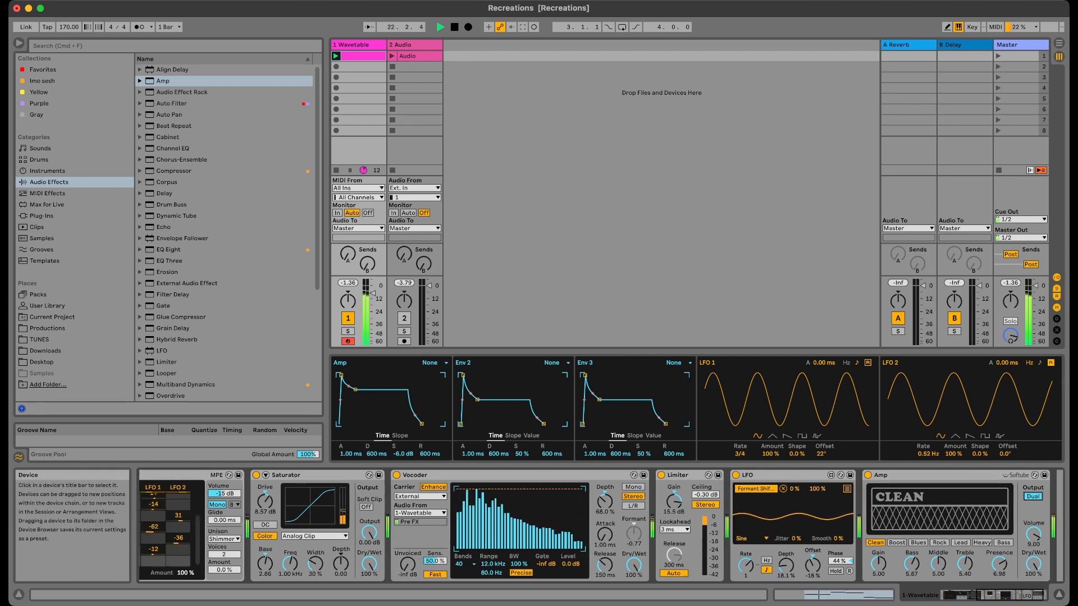
{"action": "left_click", "coordinate": [521, 573]}
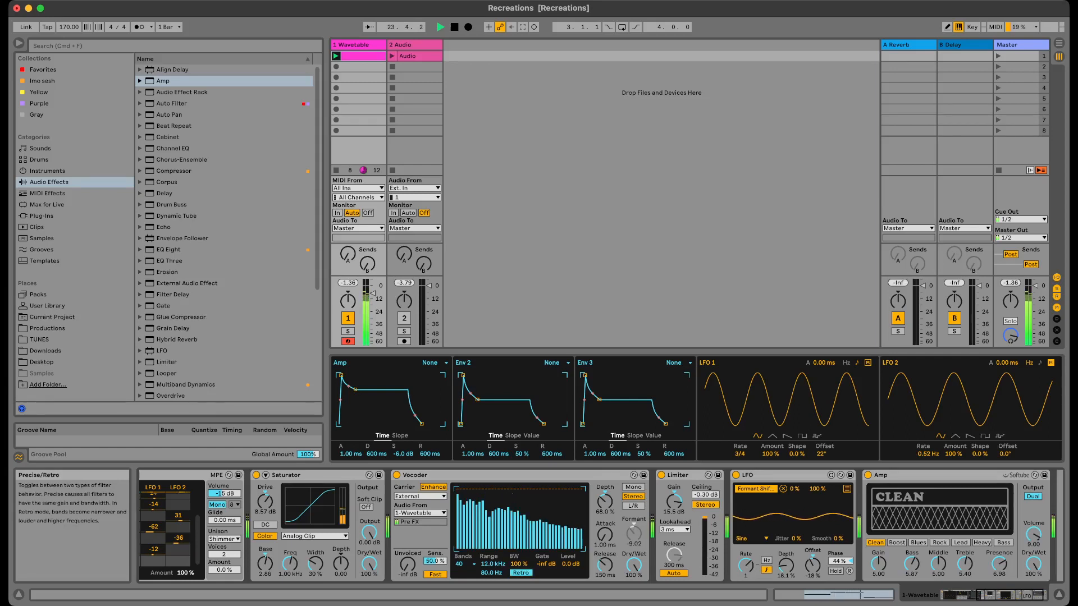
{"action": "left_click", "coordinate": [521, 573]}
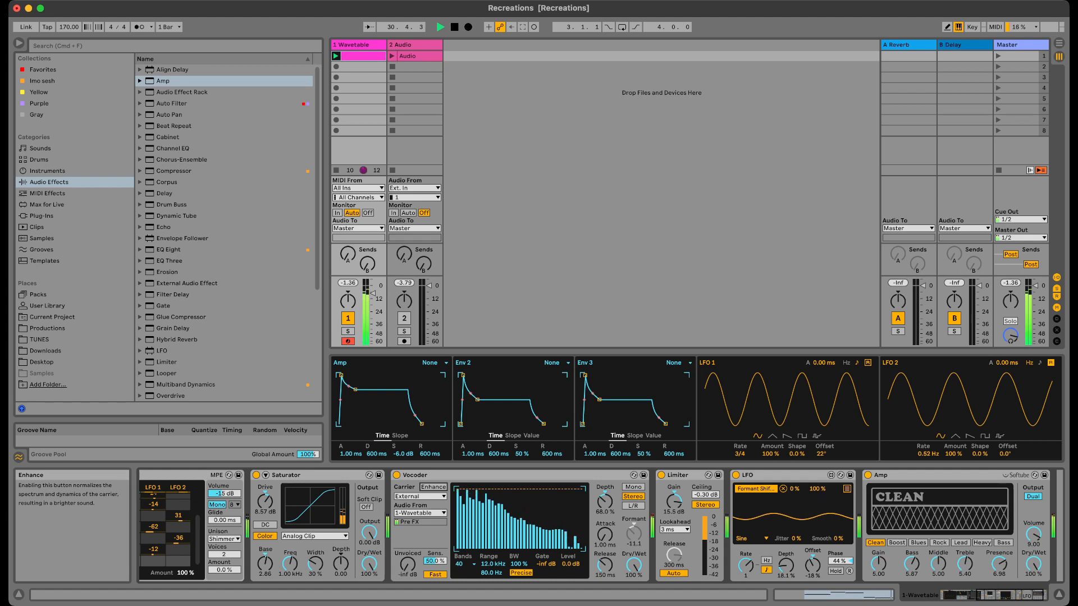
Set the Saturator's Base to 11.4 and compare the Vocoder with Enhance on and off.
{"action": "mouse_move", "coordinate": [265, 563]}
{"action": "left_mouse_down"}
{"action": "mouse_move", "coordinate": [265, 553]}
{"action": "mouse_move", "coordinate": [265, 567]}
{"action": "left_mouse_up"}
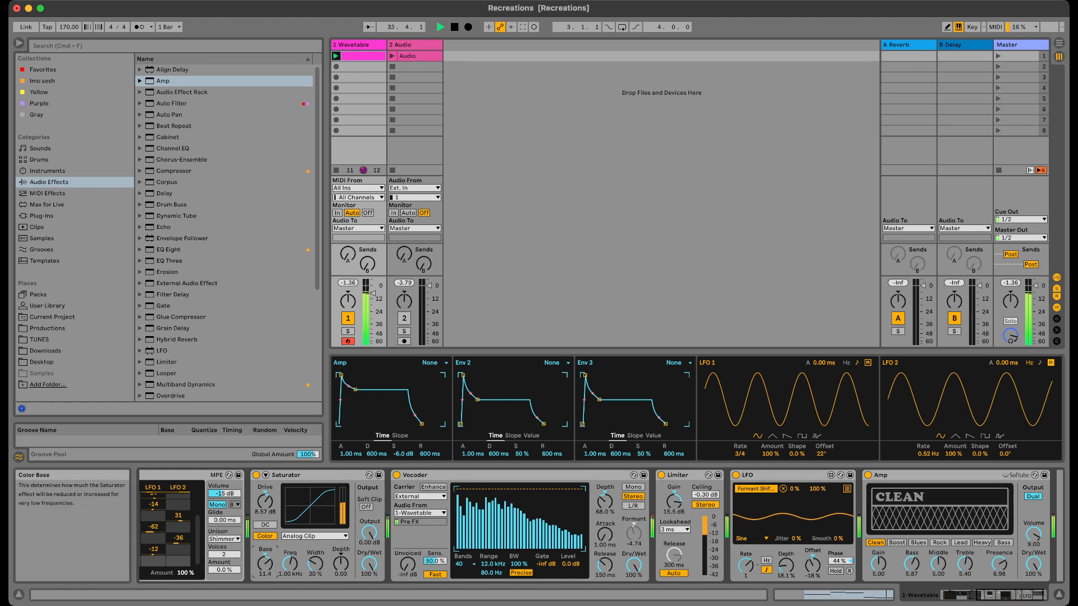
{"action": "left_click", "coordinate": [433, 487]}
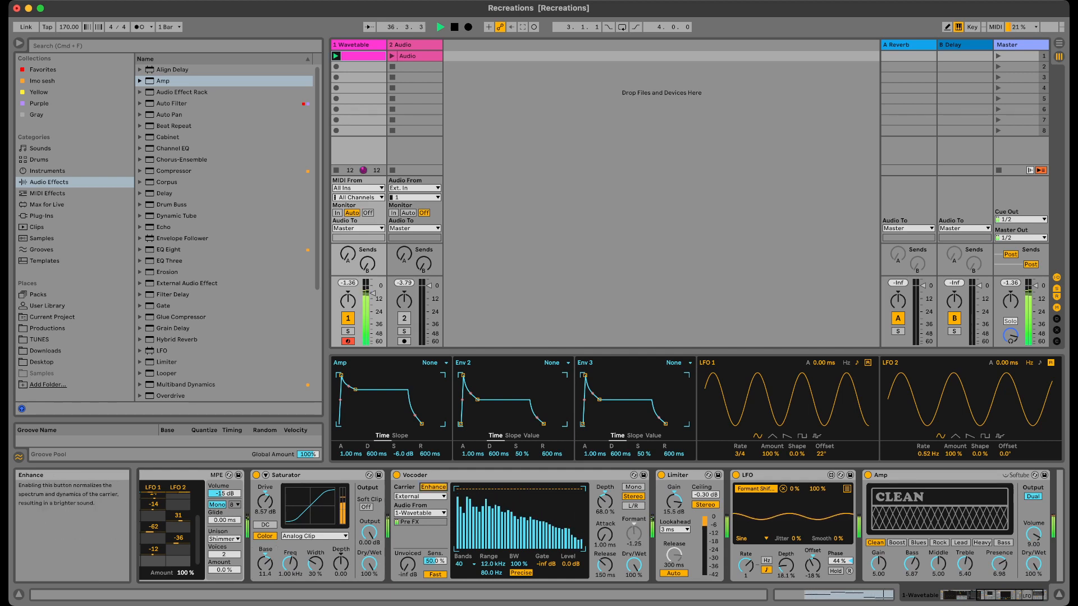
Try 12 bands on the Vocoder, settle on 20, and set its filter range to 155 Hz through 18.0 kHz.
{"action": "left_click", "coordinate": [466, 565]}
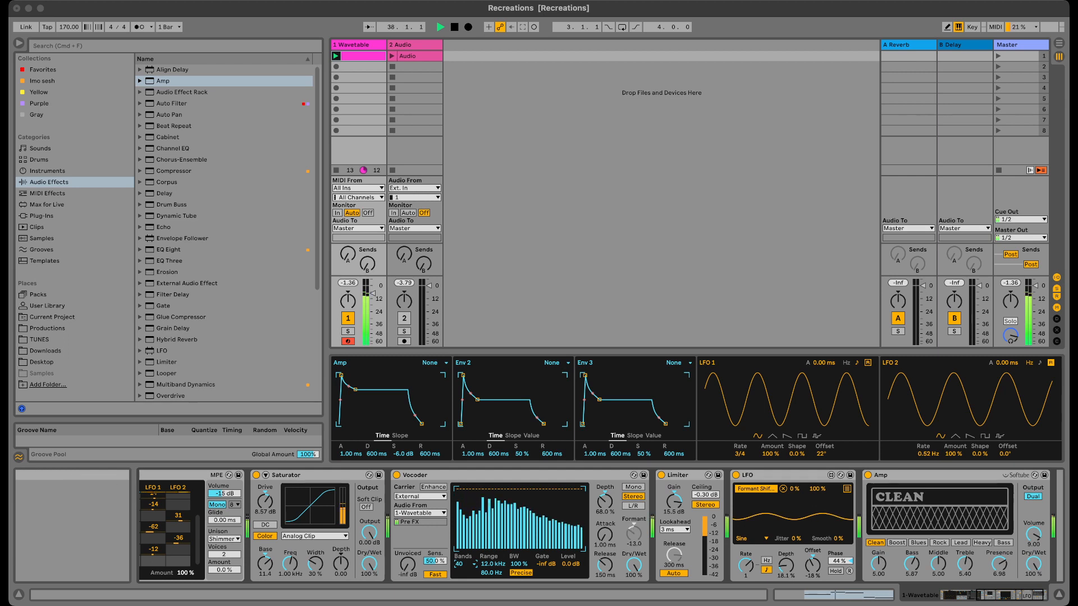
{"action": "left_click", "coordinate": [467, 486]}
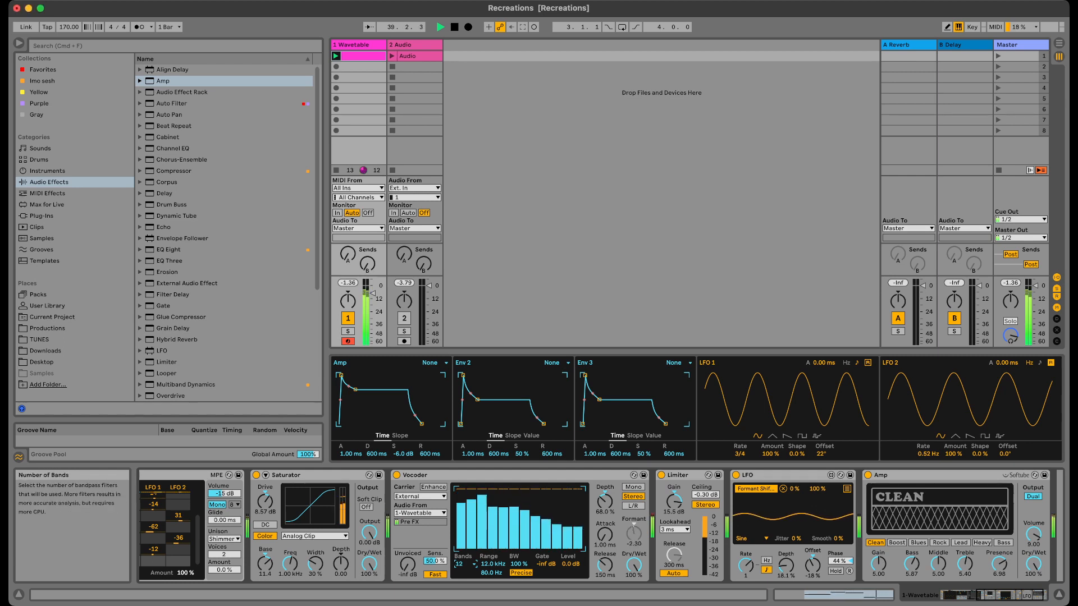
{"action": "left_click", "coordinate": [466, 565]}
{"action": "left_click", "coordinate": [467, 587]}
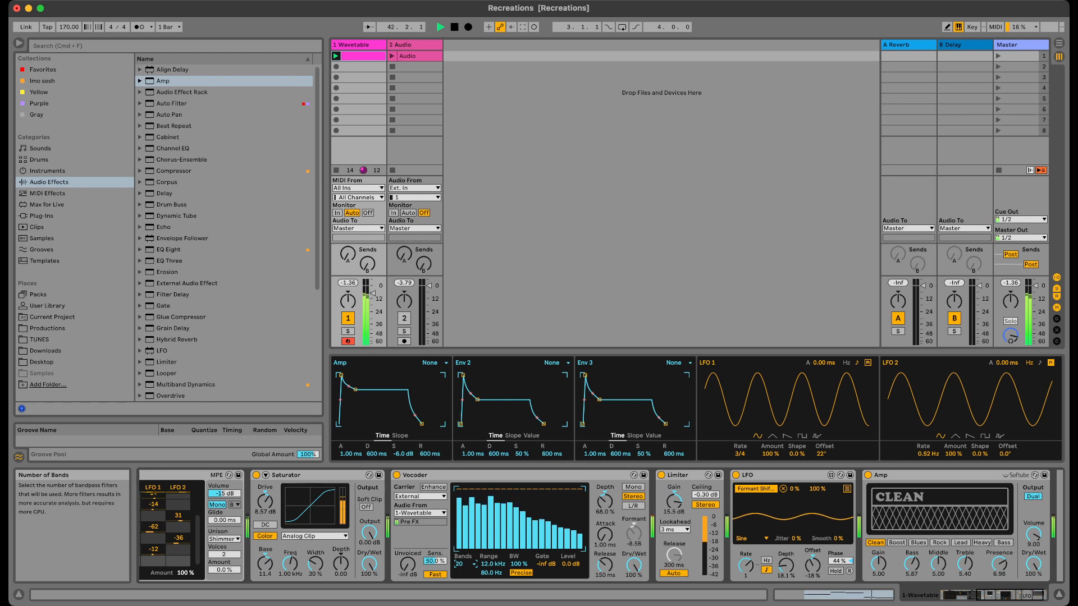
{"action": "left_click", "coordinate": [493, 564]}
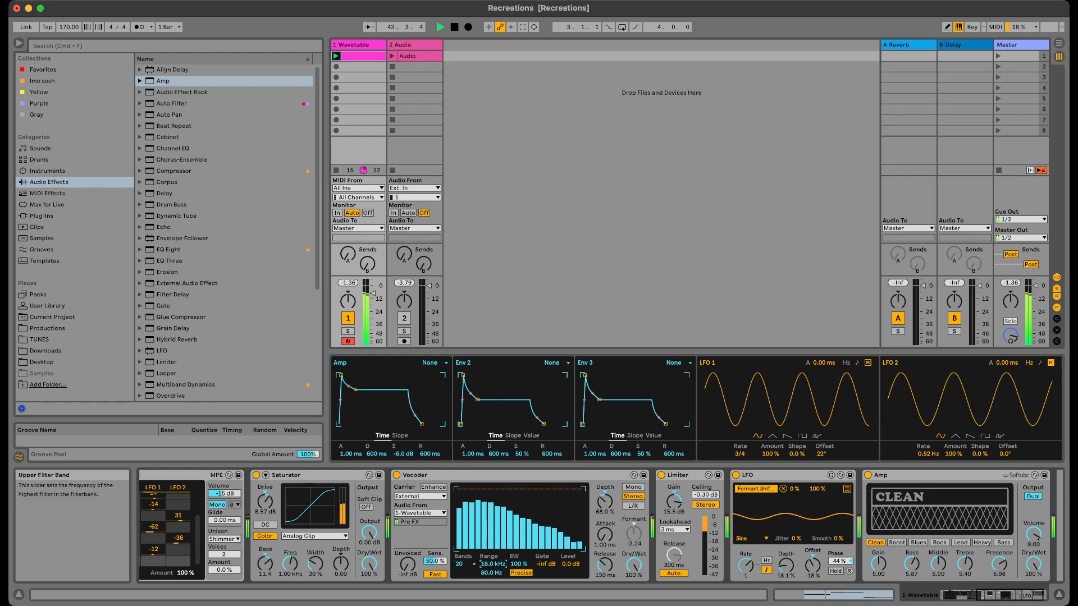
{"action": "mouse_move", "coordinate": [491, 573]}
{"action": "left_mouse_down"}
{"action": "mouse_move", "coordinate": [491, 541]}
{"action": "mouse_move", "coordinate": [491, 584]}
{"action": "mouse_move", "coordinate": [491, 562]}
{"action": "mouse_move", "coordinate": [492, 572]}
{"action": "left_mouse_up"}
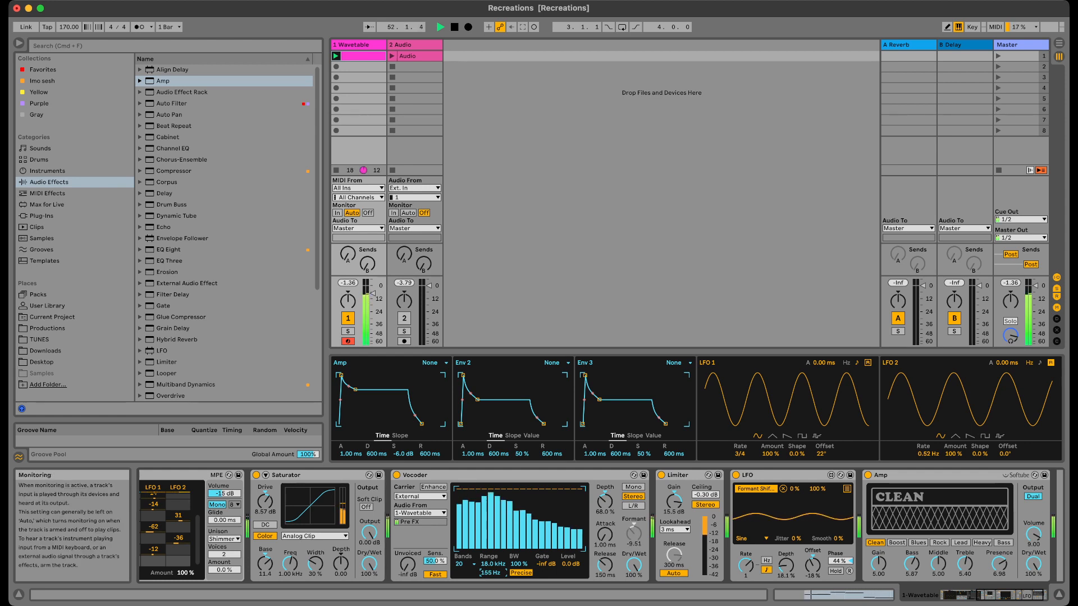
Compare the Audio clip played with Wavetable muted against the relaunched Wavetable clip.
{"action": "key", "text": "space"}
{"action": "left_click", "coordinate": [348, 318]}
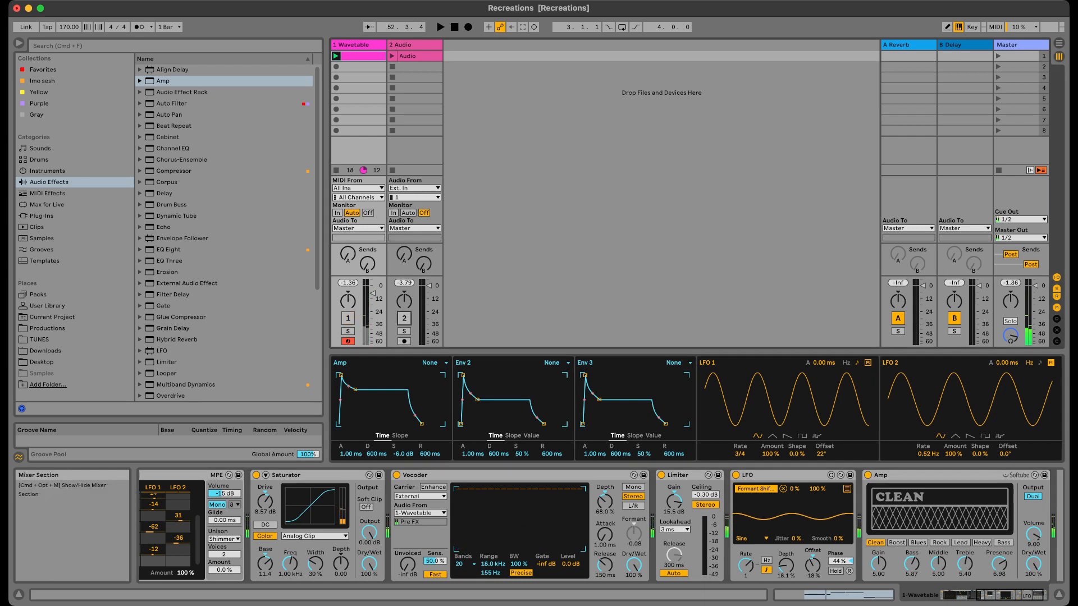
{"action": "left_click", "coordinate": [392, 56]}
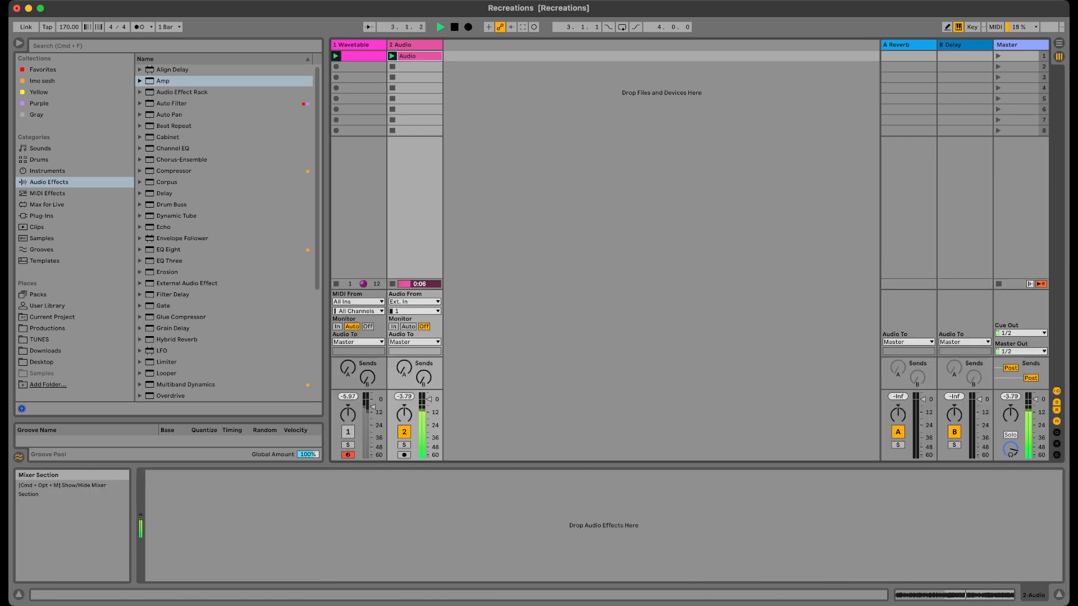
{"action": "key", "text": "space"}
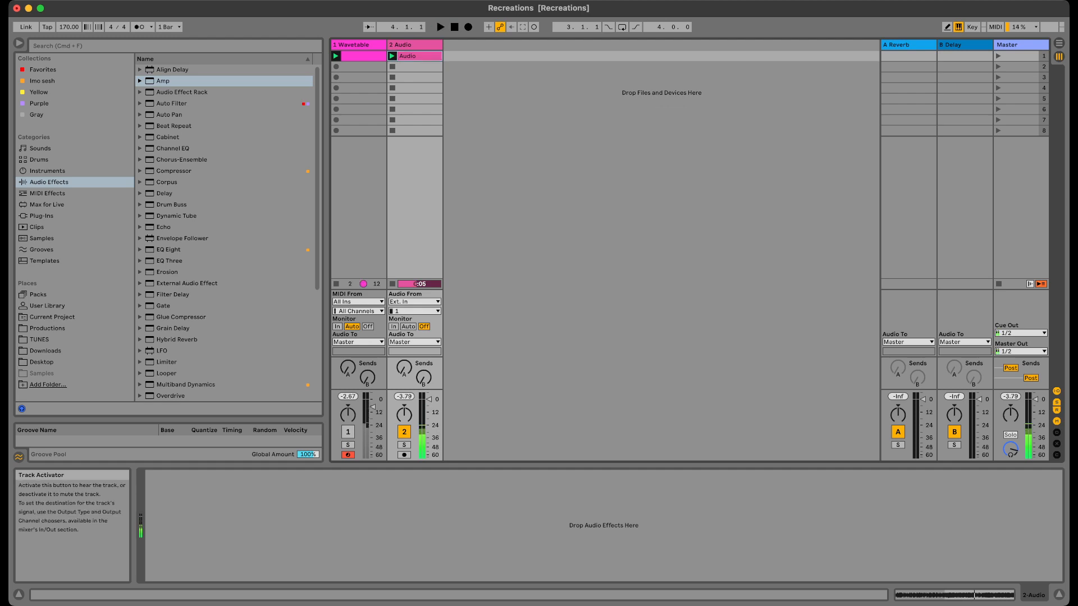
{"action": "left_click", "coordinate": [335, 56]}
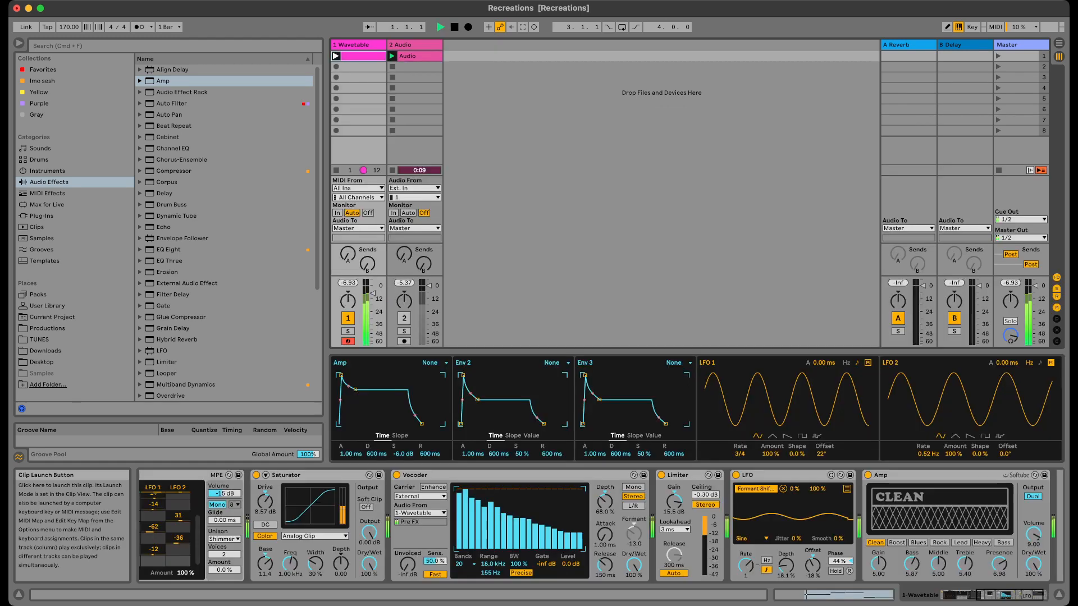
Compare the Amp's Mono output with Dual during playback and return it to Dual.
{"action": "left_click", "coordinate": [1033, 496]}
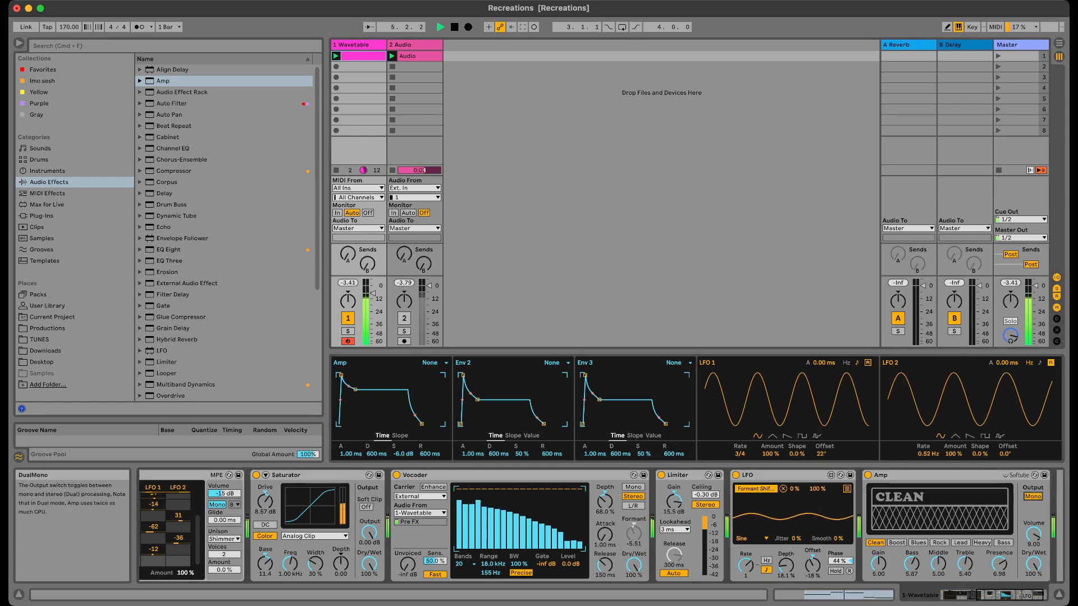
{"action": "key", "text": "space"}
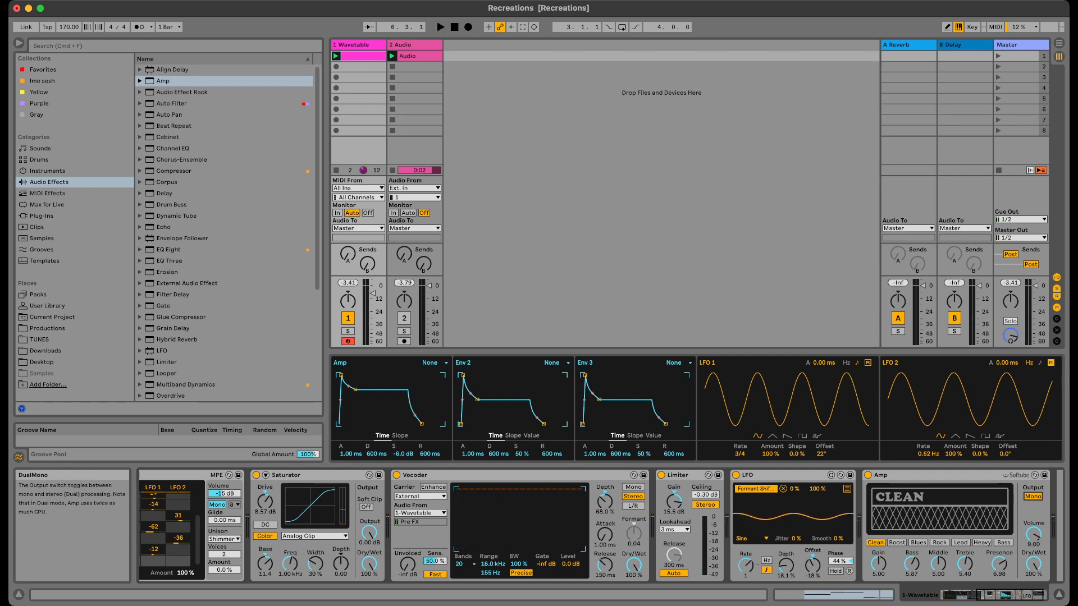
{"action": "left_click", "coordinate": [1033, 497]}
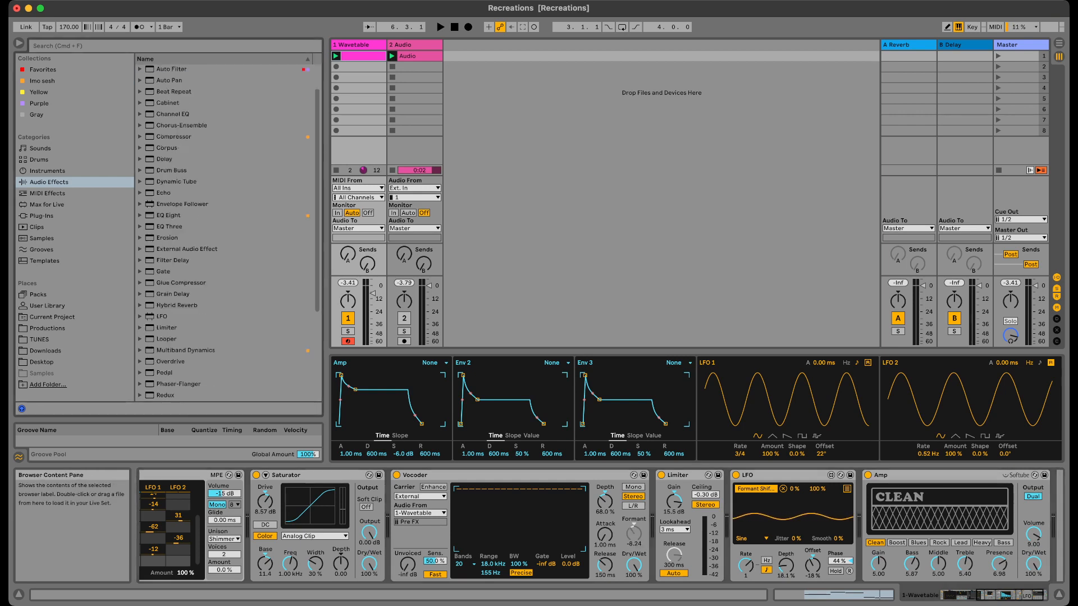
Add a Utility effect after the Amp, enable Bass Mono at 120 Hz, and audition the sound.
{"action": "scroll", "coordinate": [225, 225], "scroll_direction": "down", "scroll_amount": 5}
{"action": "double_click", "coordinate": [165, 373]}
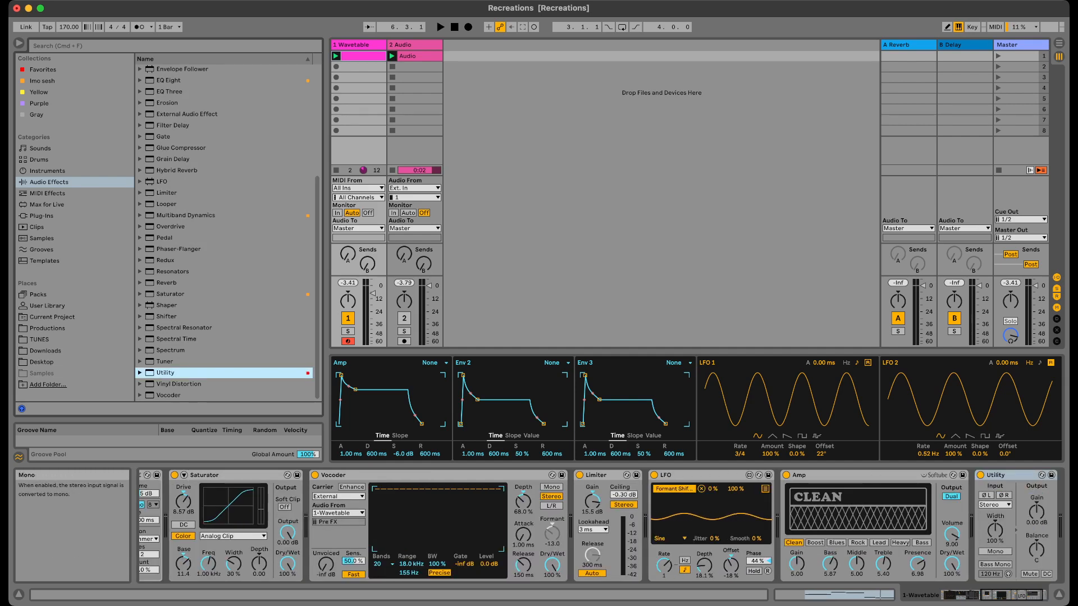
{"action": "left_click", "coordinate": [995, 564]}
{"action": "key", "text": "space"}
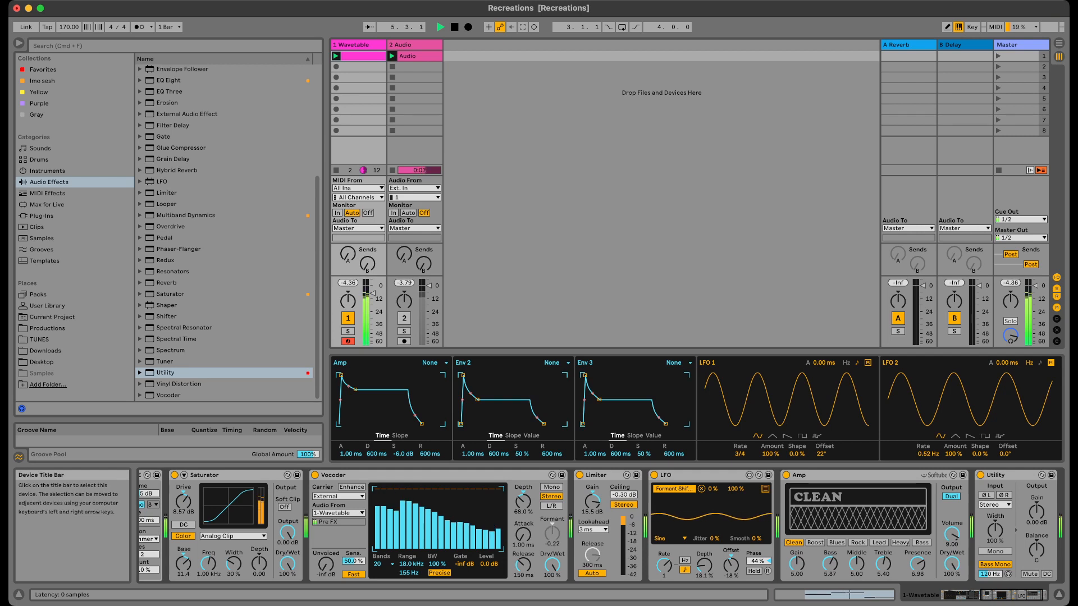
{"action": "key", "text": "space"}
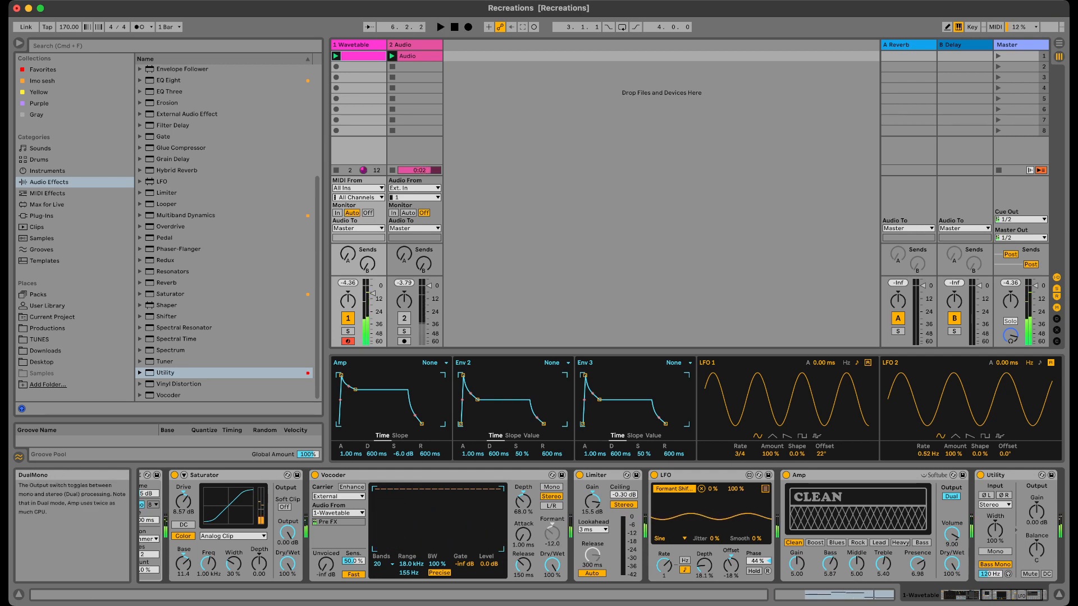
Switch the Amp's output to Mono and bypass the Utility during playback.
{"action": "left_click", "coordinate": [951, 497]}
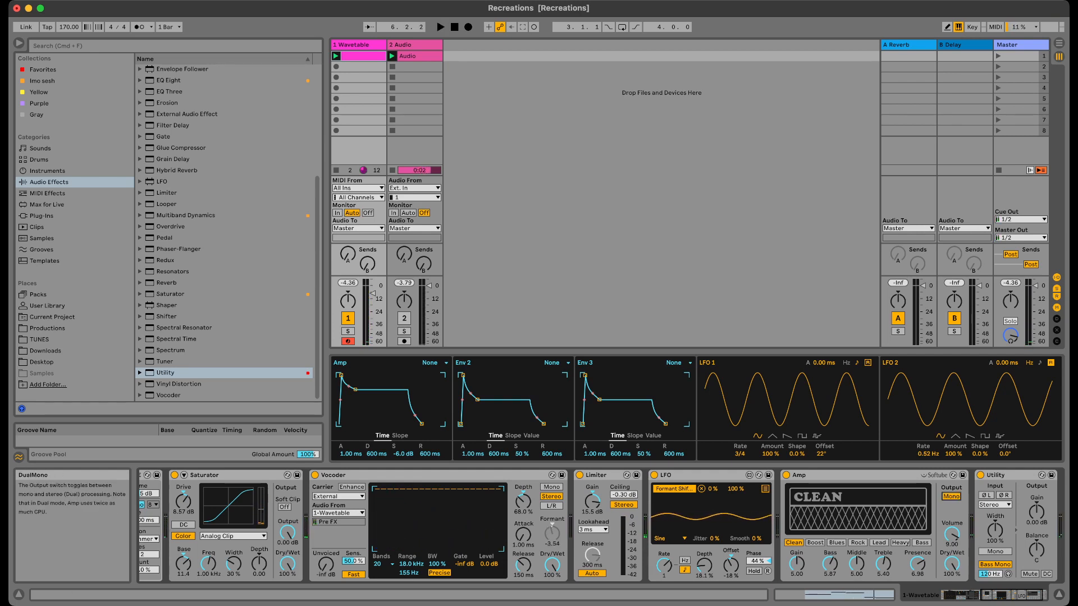
{"action": "key", "text": "space"}
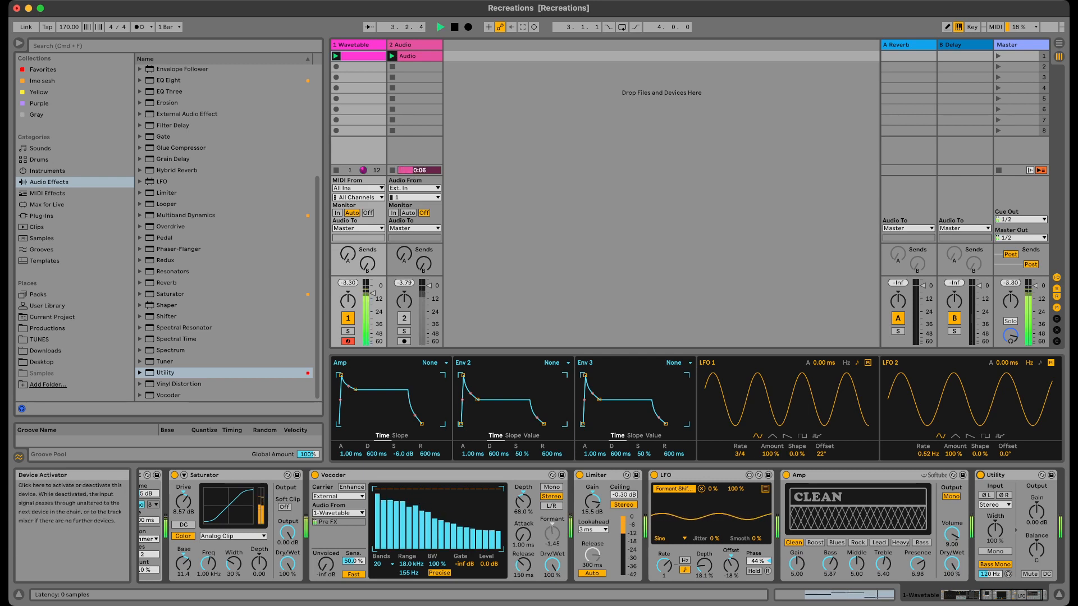
{"action": "left_click", "coordinate": [980, 475]}
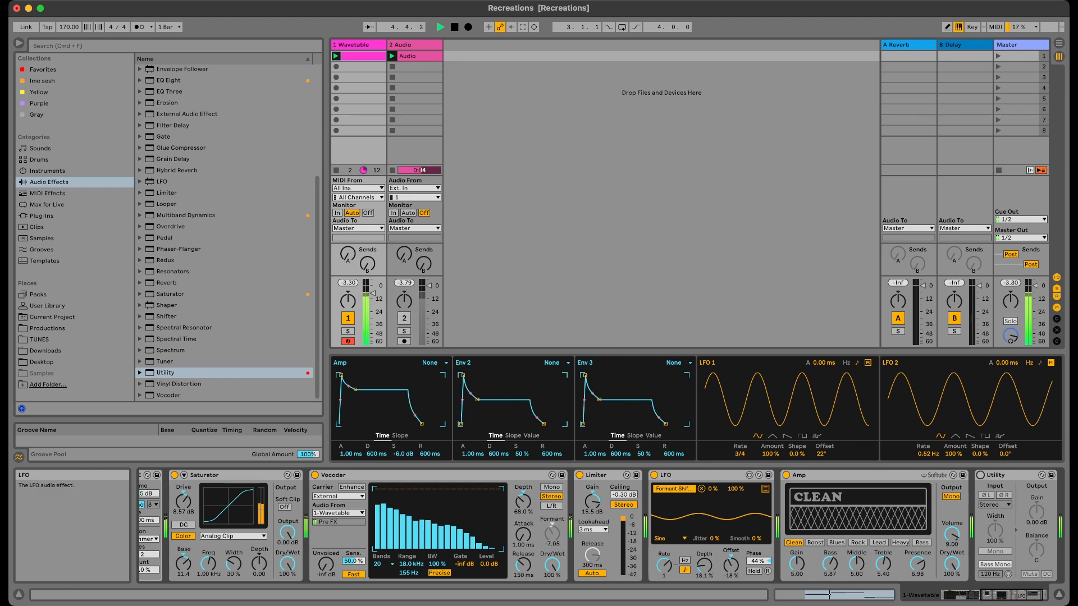
Try other Amp types, including Lead and Boost, return to Clean, and stop playback.
{"action": "left_click", "coordinate": [858, 542]}
{"action": "left_click", "coordinate": [921, 543]}
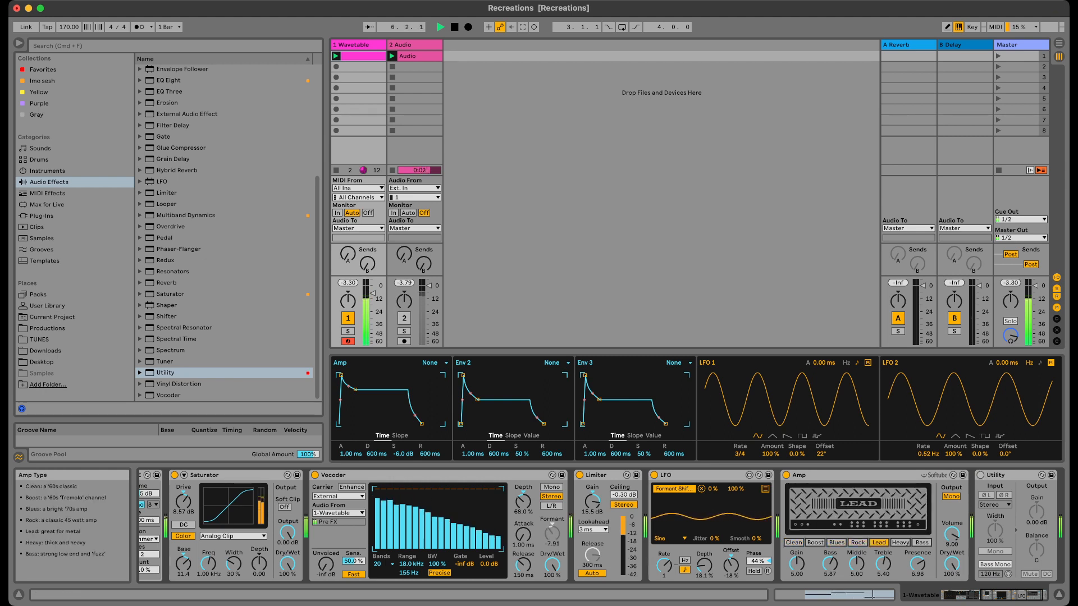
{"action": "left_click", "coordinate": [815, 543]}
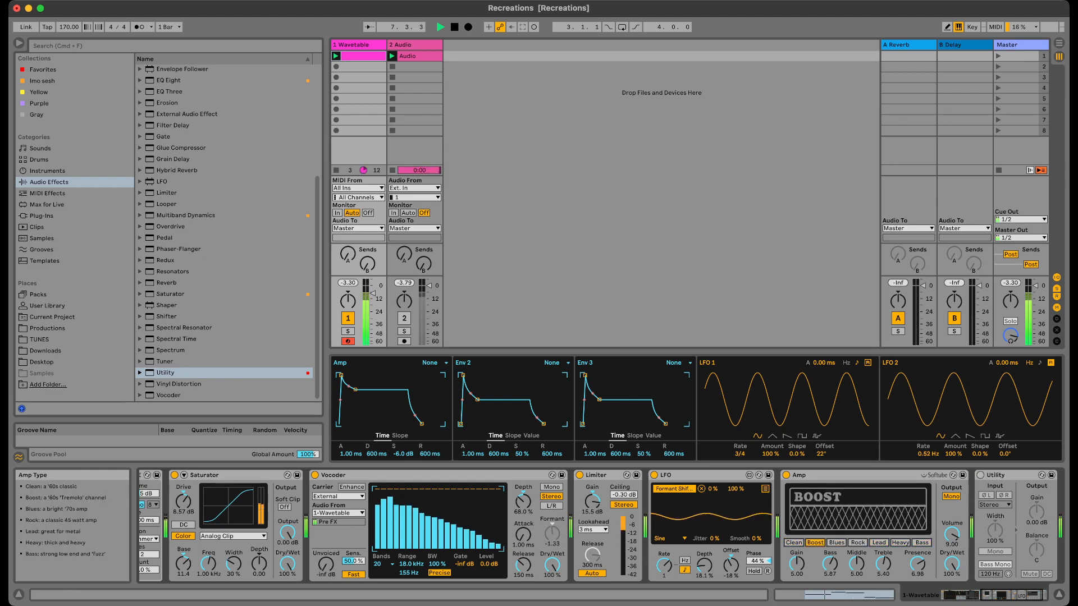
{"action": "left_click", "coordinate": [794, 543]}
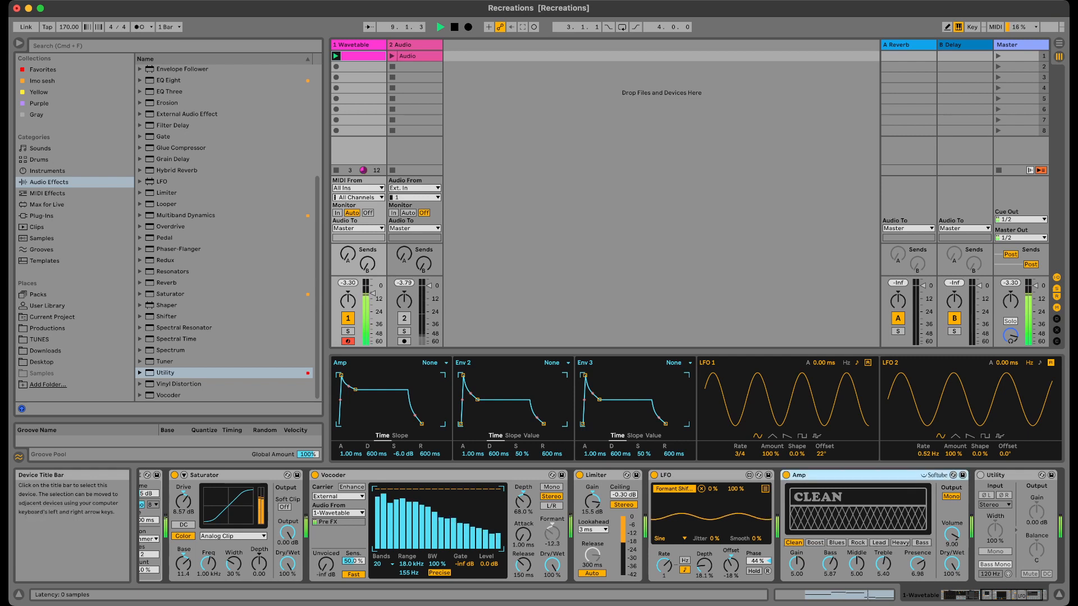
{"action": "key", "text": "space"}
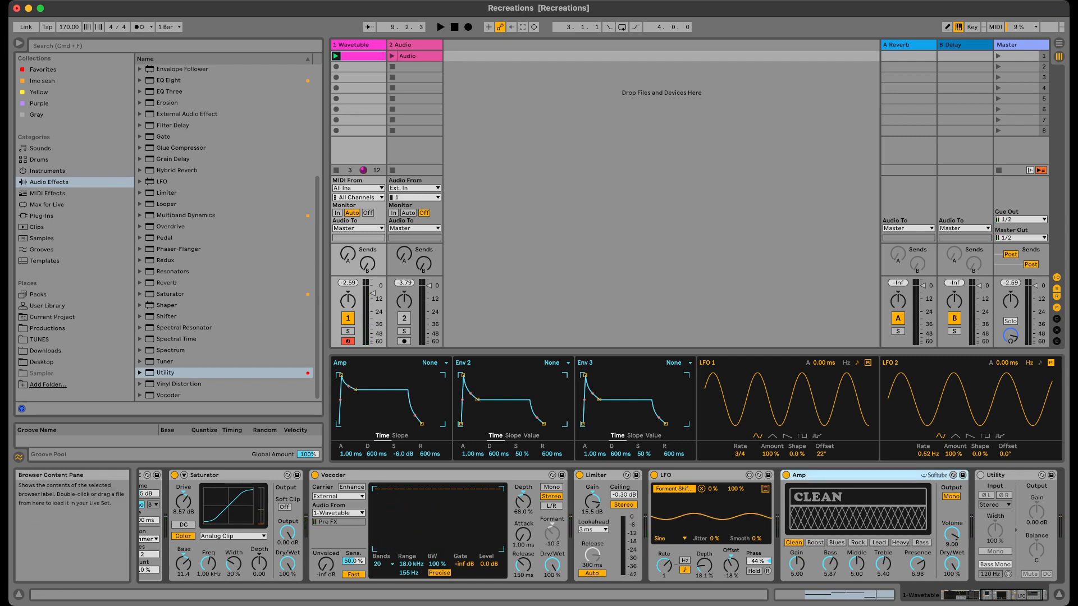
Insert Hybrid Reverb between the Amp and Utility and set its Blend to 100/0.
{"action": "left_click", "coordinate": [177, 170]}
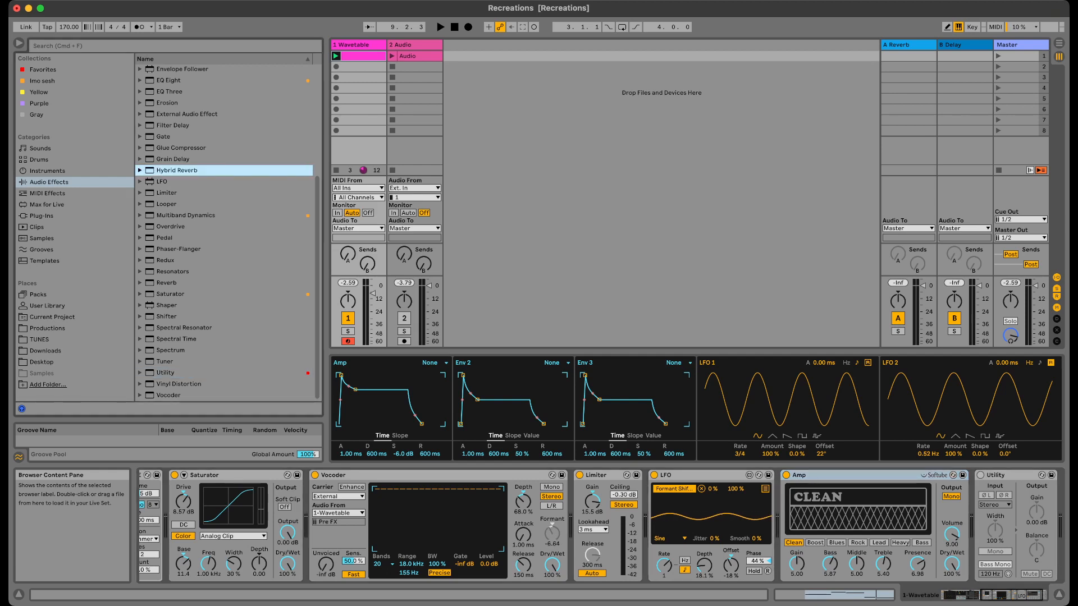
{"action": "left_click_drag", "start_coordinate": [177, 170], "coordinate": [975, 527]}
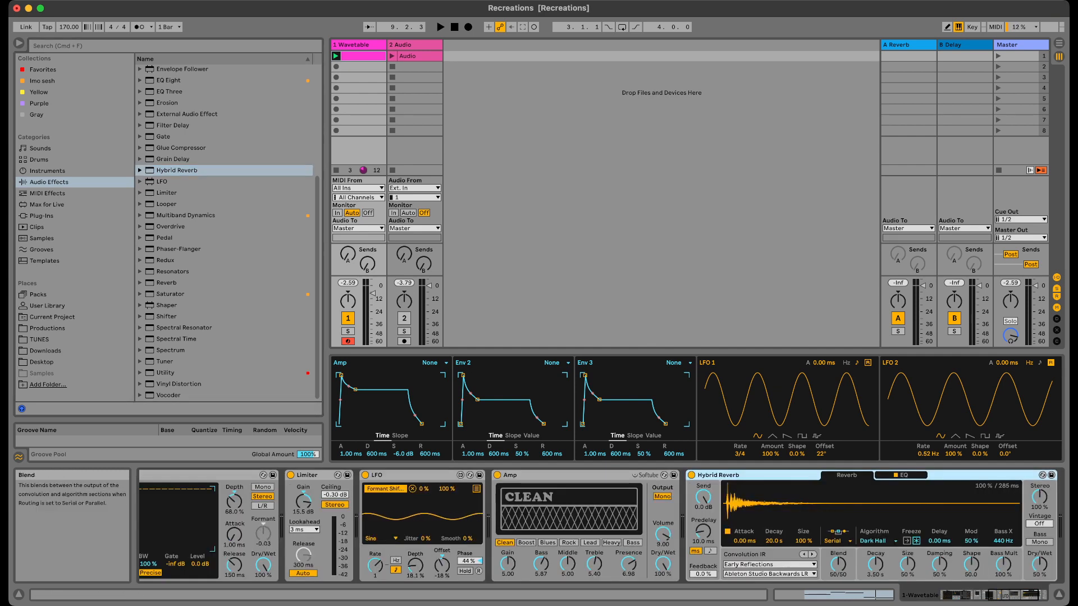
{"action": "left_click_drag", "start_coordinate": [838, 563], "coordinate": [838, 522]}
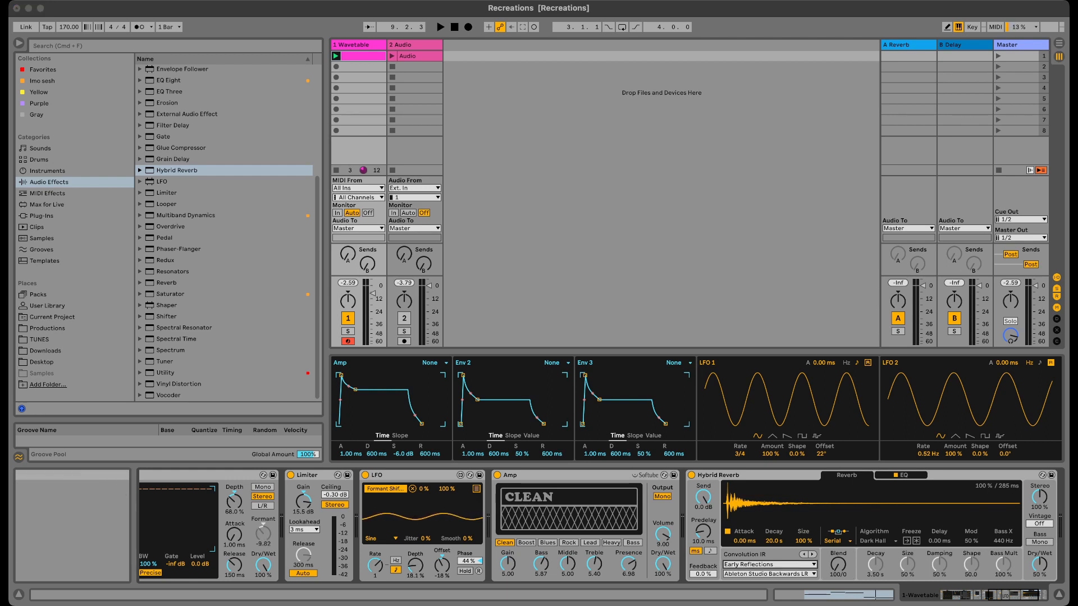
Load the Made for Drums BLDG Studio impulse response, set its Decay to 20.0 ms, and audition the reverb.
{"action": "left_click", "coordinate": [769, 565]}
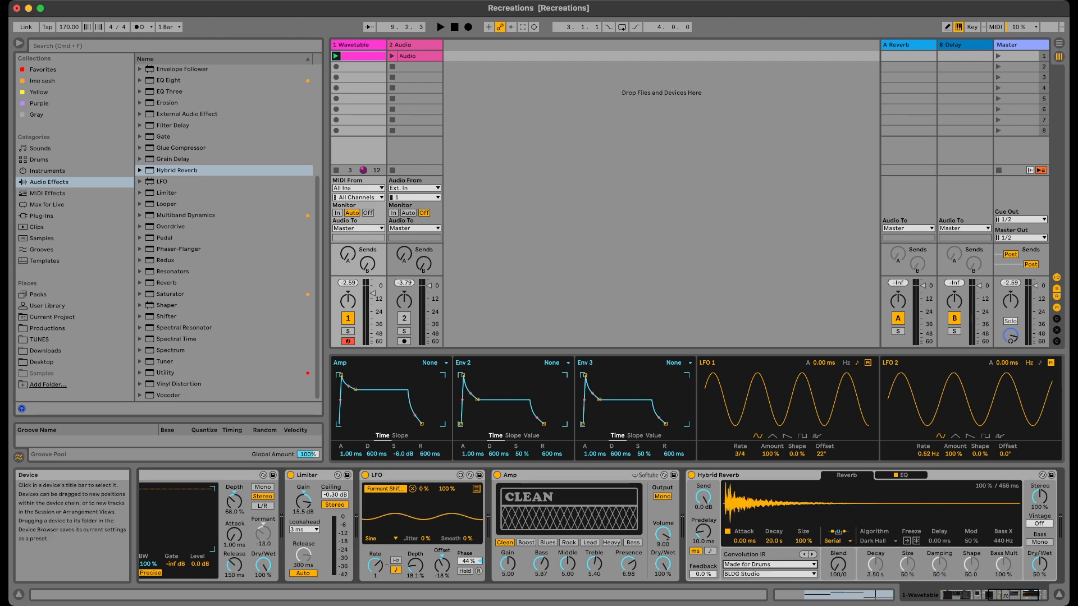
{"action": "left_click_drag", "start_coordinate": [774, 541], "coordinate": [775, 602]}
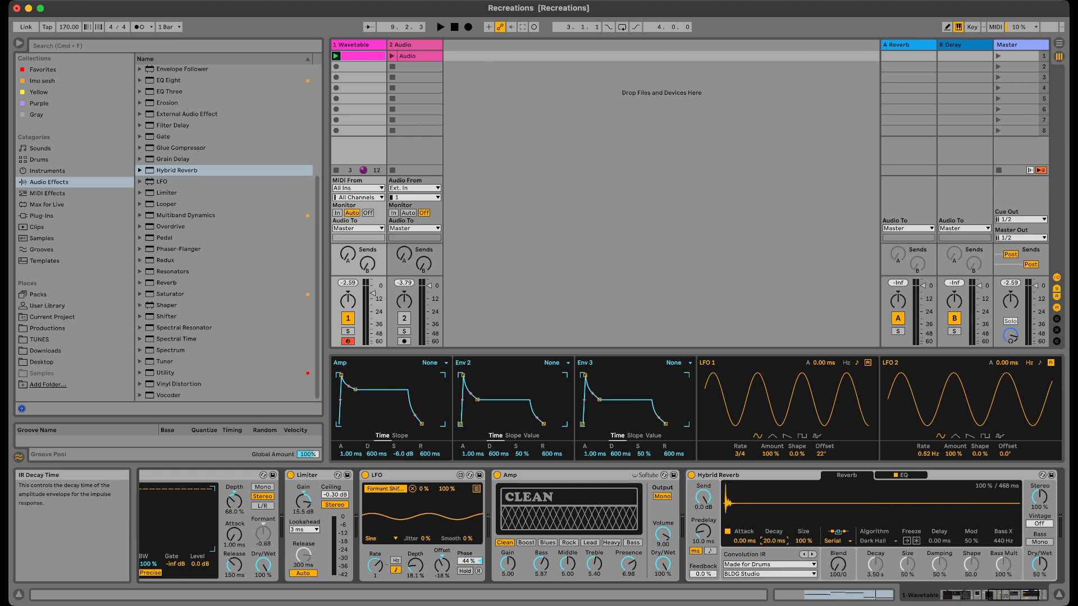
{"action": "left_click", "coordinate": [691, 475]}
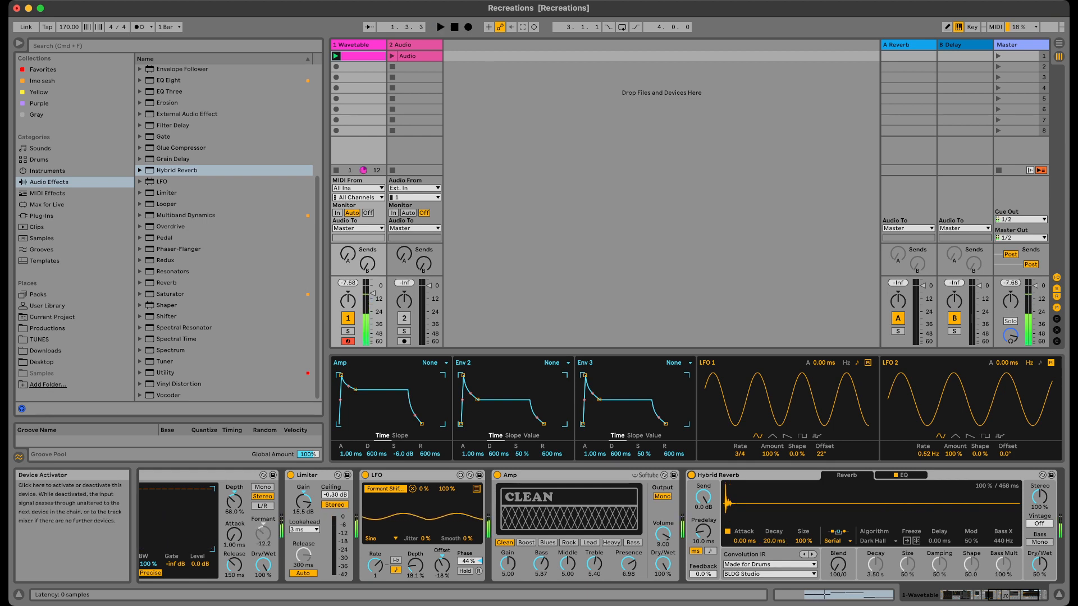
{"action": "key", "text": "space"}
{"action": "left_click", "coordinate": [691, 475]}
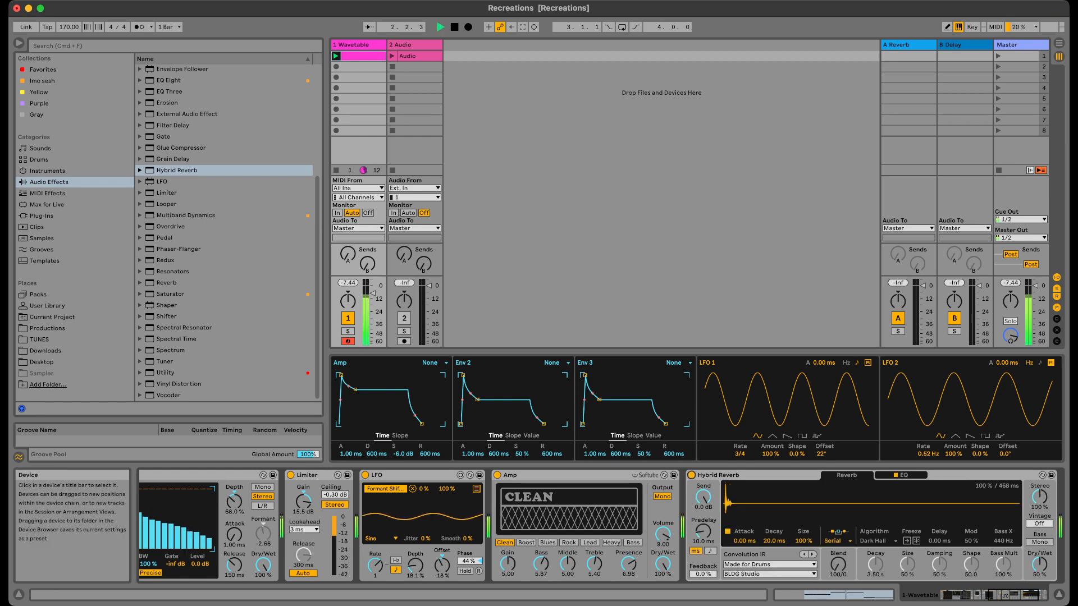
Compare the fully wet Hybrid Reverb on and off, and settle its Dry/Wet at 47%.
{"action": "left_click_drag", "start_coordinate": [1040, 565], "coordinate": [1039, 537]}
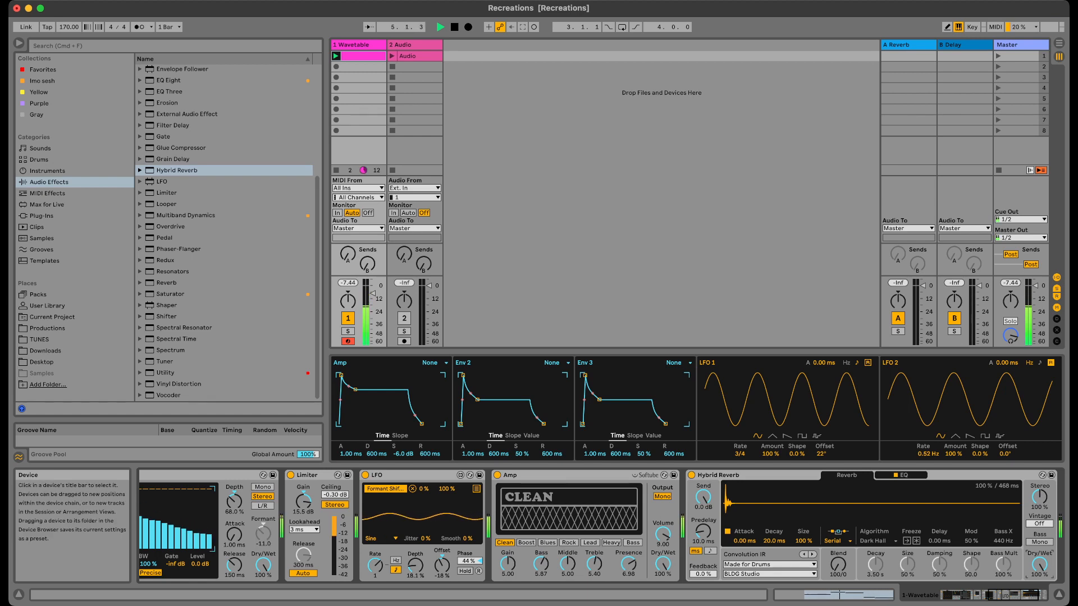
{"action": "left_click", "coordinate": [692, 475]}
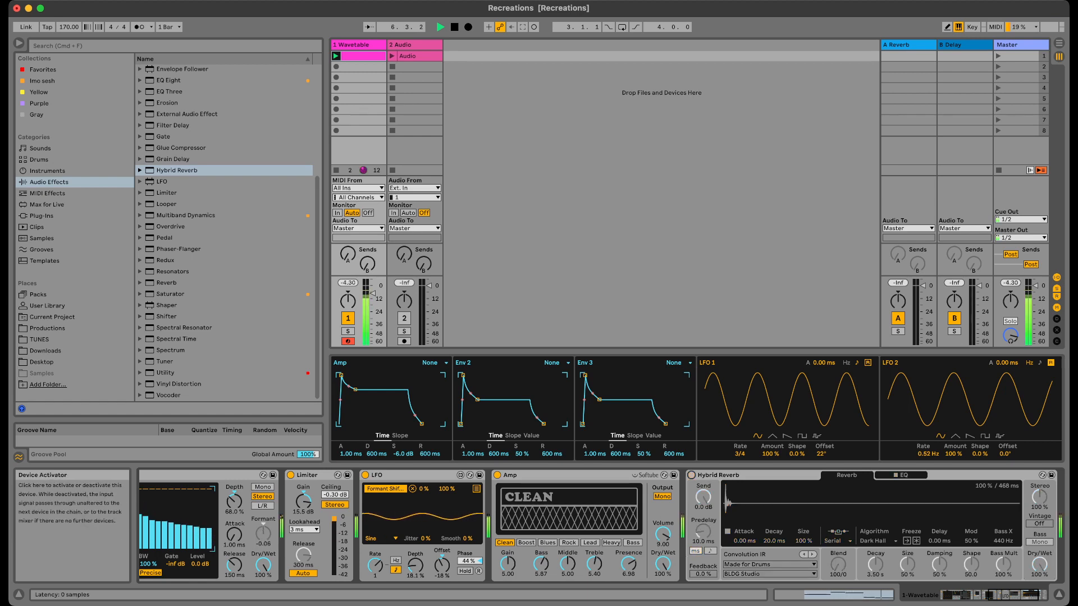
{"action": "left_click", "coordinate": [692, 475]}
{"action": "mouse_move", "coordinate": [1039, 565]}
{"action": "left_mouse_down"}
{"action": "mouse_move", "coordinate": [1039, 584]}
{"action": "mouse_move", "coordinate": [1039, 567]}
{"action": "left_mouse_up"}
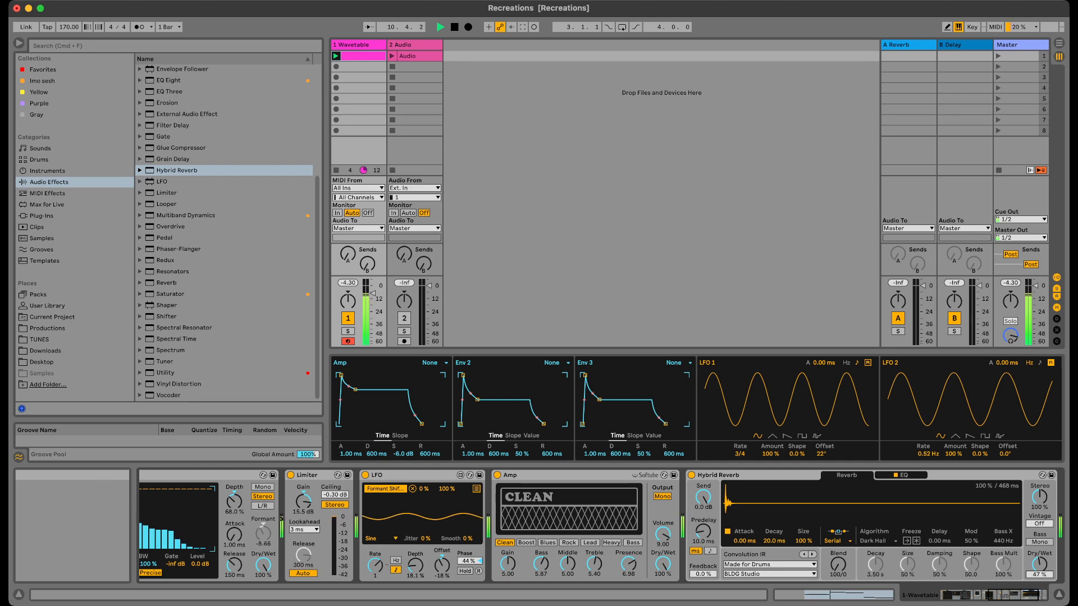
Play the Audio clip with Wavetable muted, swap the track activators, and replay the Wavetable clip for comparison.
{"action": "scroll", "coordinate": [423, 476], "scroll_direction": "left", "scroll_amount": 14}
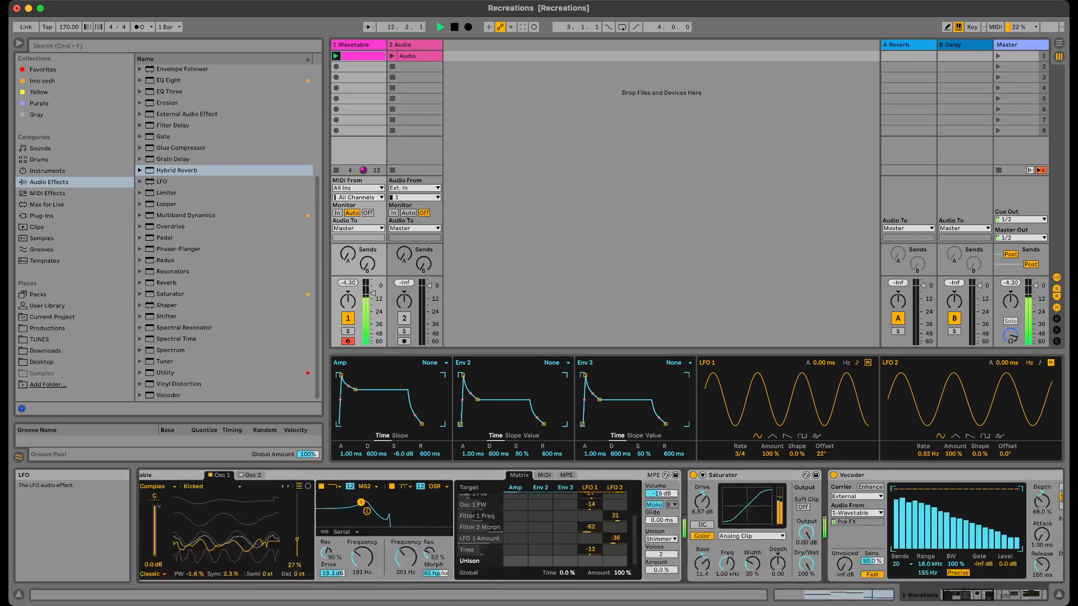
{"action": "scroll", "coordinate": [561, 562], "scroll_direction": "left", "scroll_amount": 2}
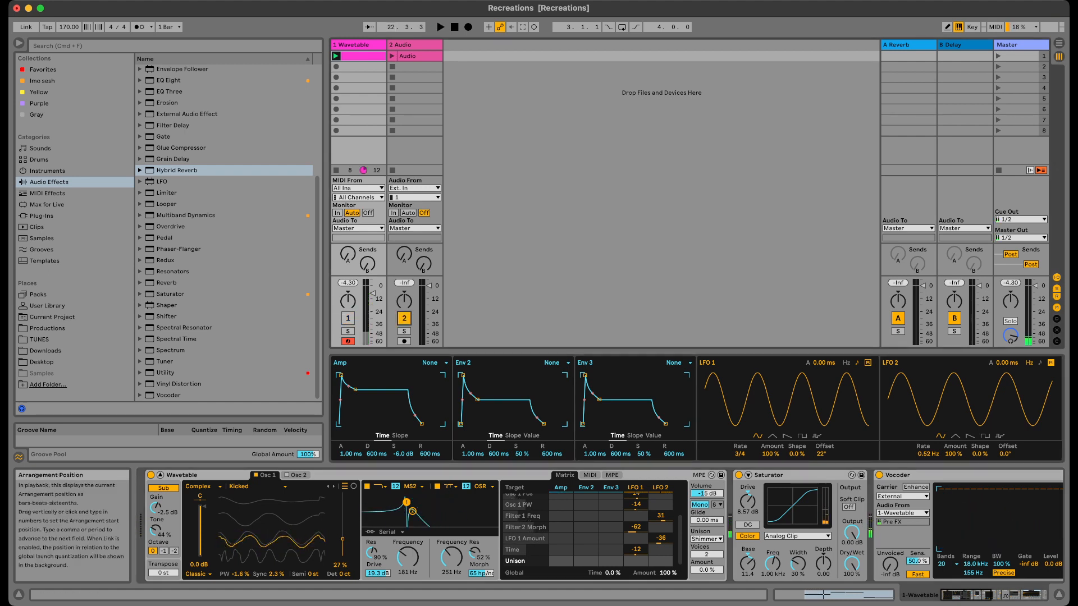
{"action": "left_click", "coordinate": [392, 55]}
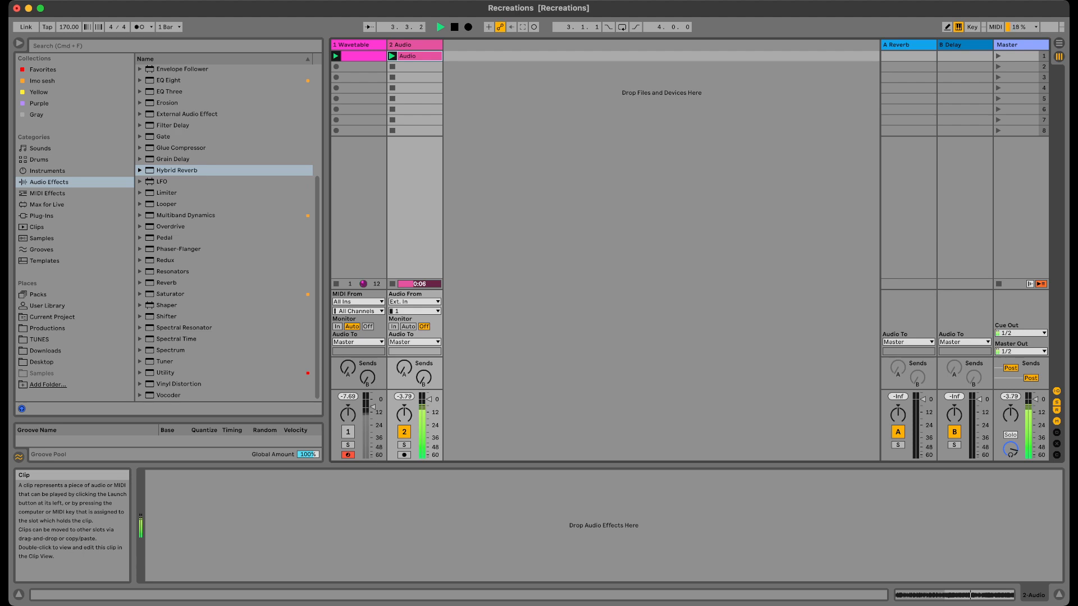
{"action": "key", "text": "space"}
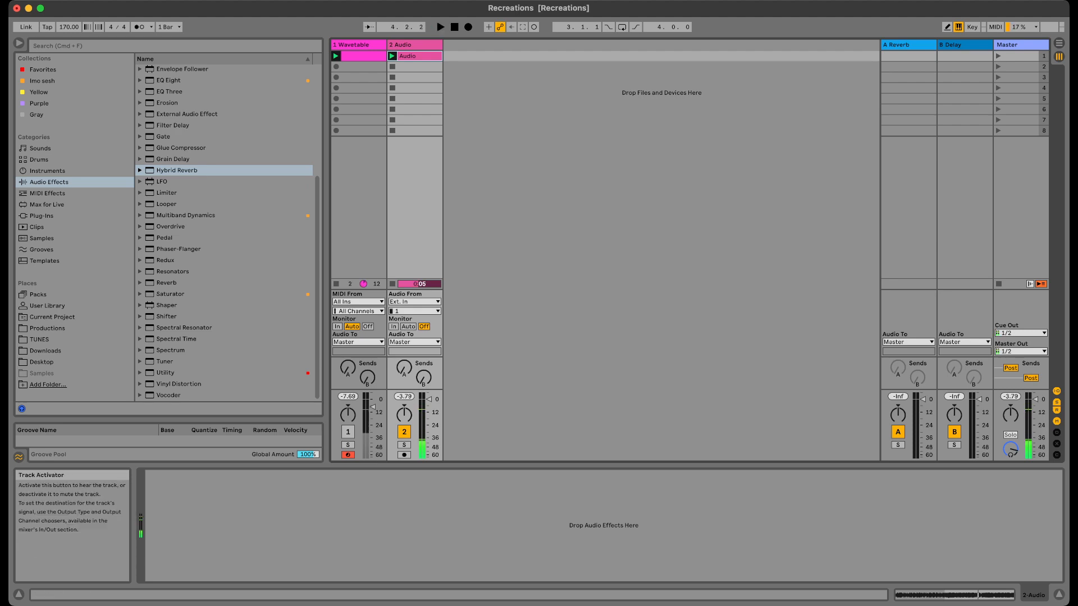
{"action": "left_click", "coordinate": [403, 432]}
{"action": "left_click", "coordinate": [347, 431]}
{"action": "left_click", "coordinate": [336, 56]}
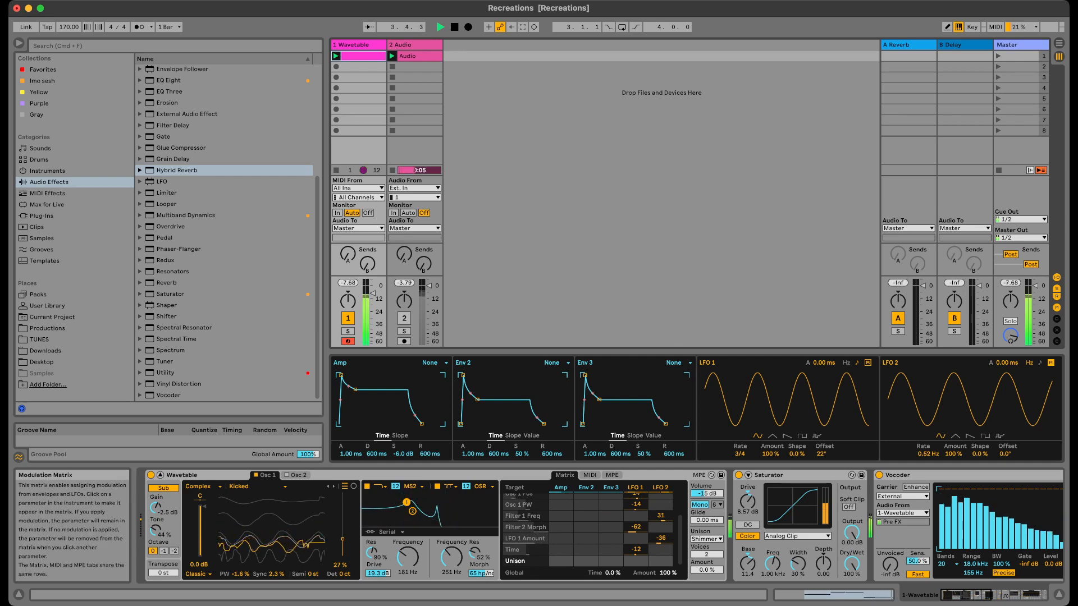
Set Wavetable's Filter 2 resonance to 74% and the Amp's Middle to 7.22.
{"action": "mouse_move", "coordinate": [475, 553]}
{"action": "left_mouse_down"}
{"action": "mouse_move", "coordinate": [475, 505]}
{"action": "mouse_move", "coordinate": [475, 537]}
{"action": "left_mouse_up"}
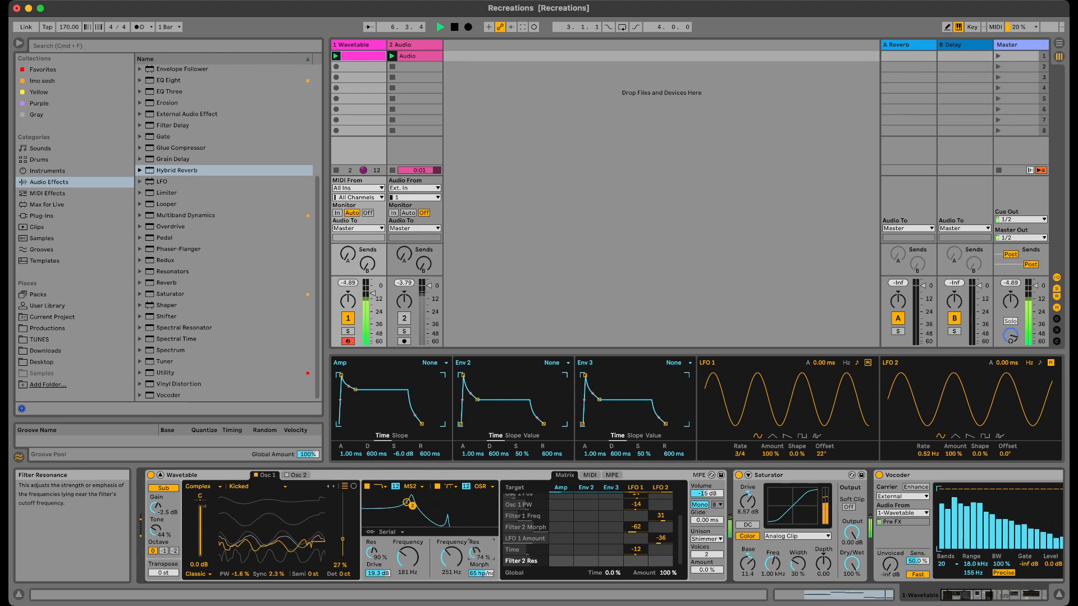
{"action": "scroll", "coordinate": [792, 508], "scroll_direction": "right", "scroll_amount": 7}
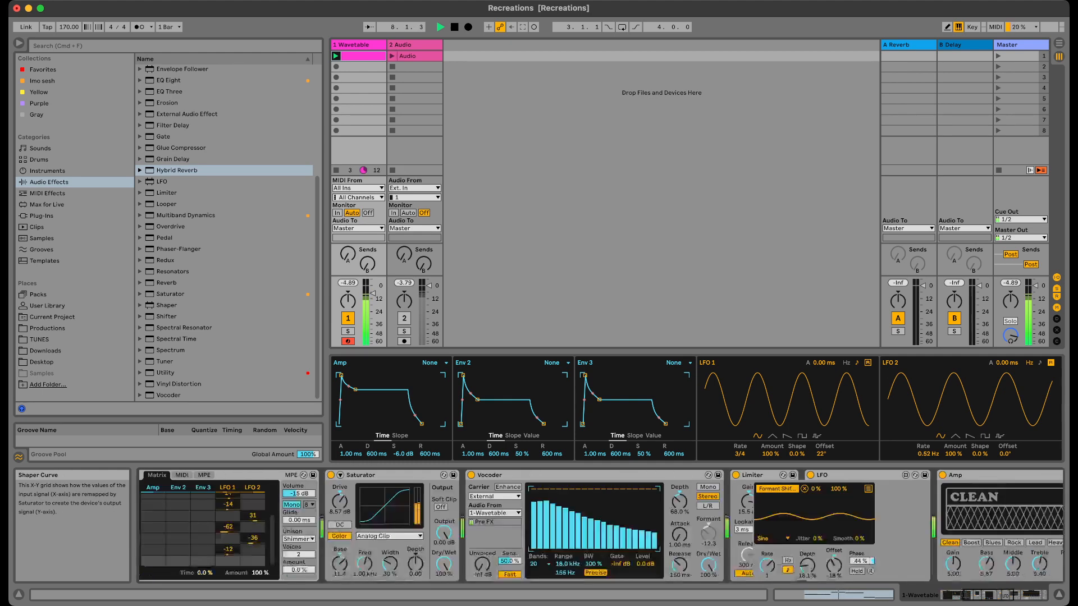
{"action": "scroll", "coordinate": [793, 509], "scroll_direction": "right", "scroll_amount": 5}
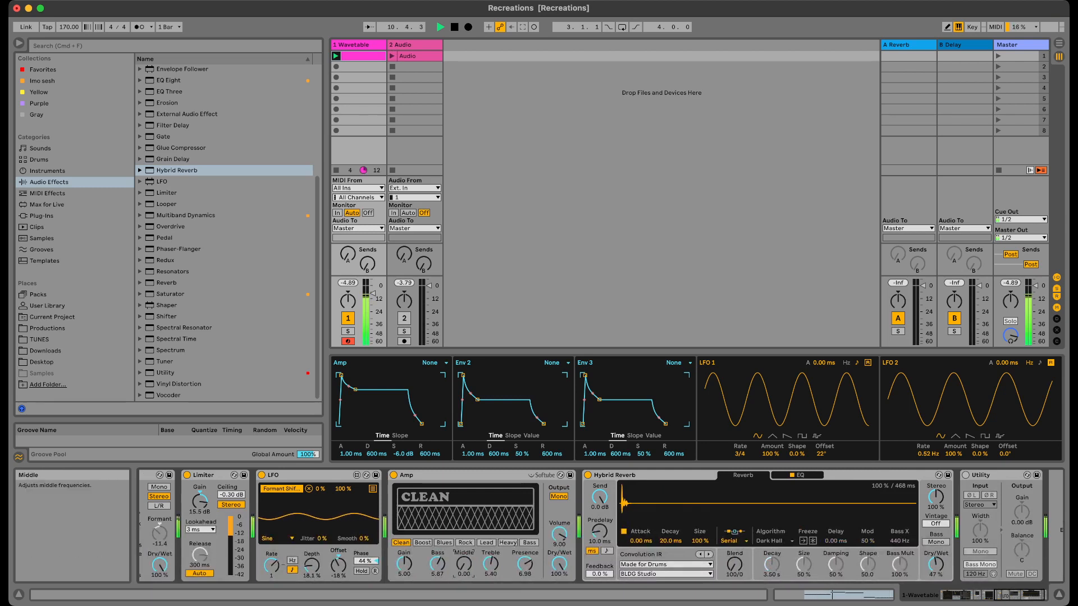
{"action": "left_click_drag", "start_coordinate": [463, 564], "coordinate": [463, 556]}
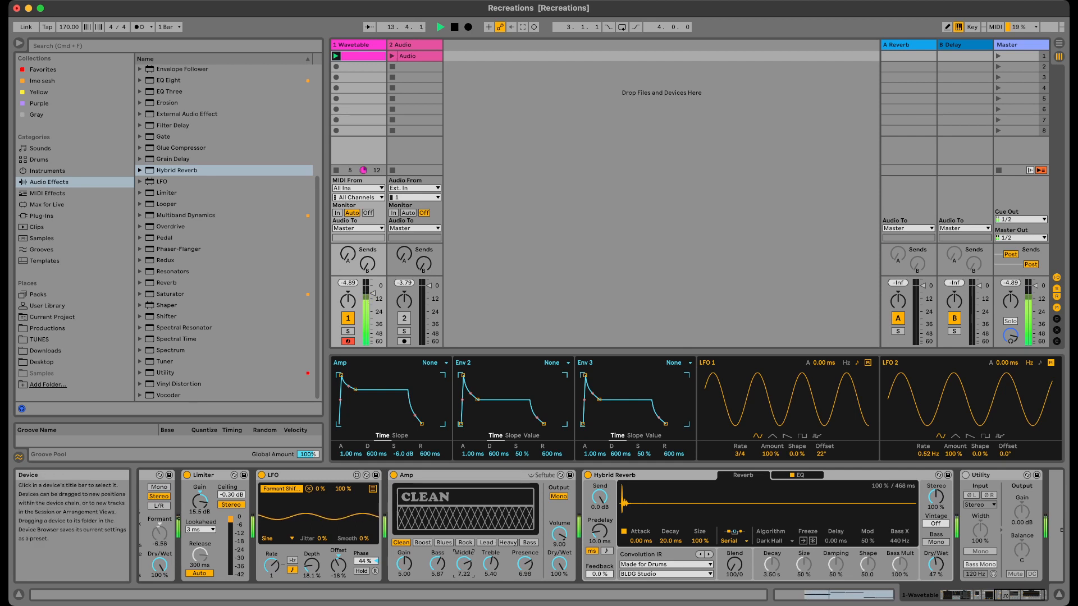
Try the Big Snare impulse response in Hybrid Reverb and switch to City Stone Hall BA LR.
{"action": "left_click", "coordinate": [667, 575]}
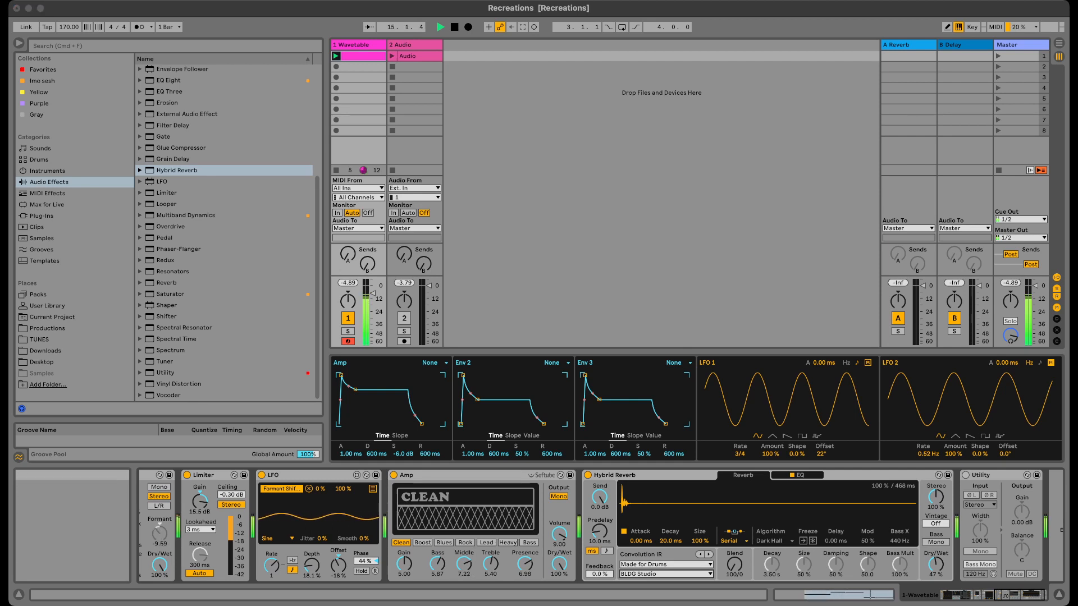
{"action": "left_click", "coordinate": [657, 563]}
{"action": "left_click", "coordinate": [667, 574]}
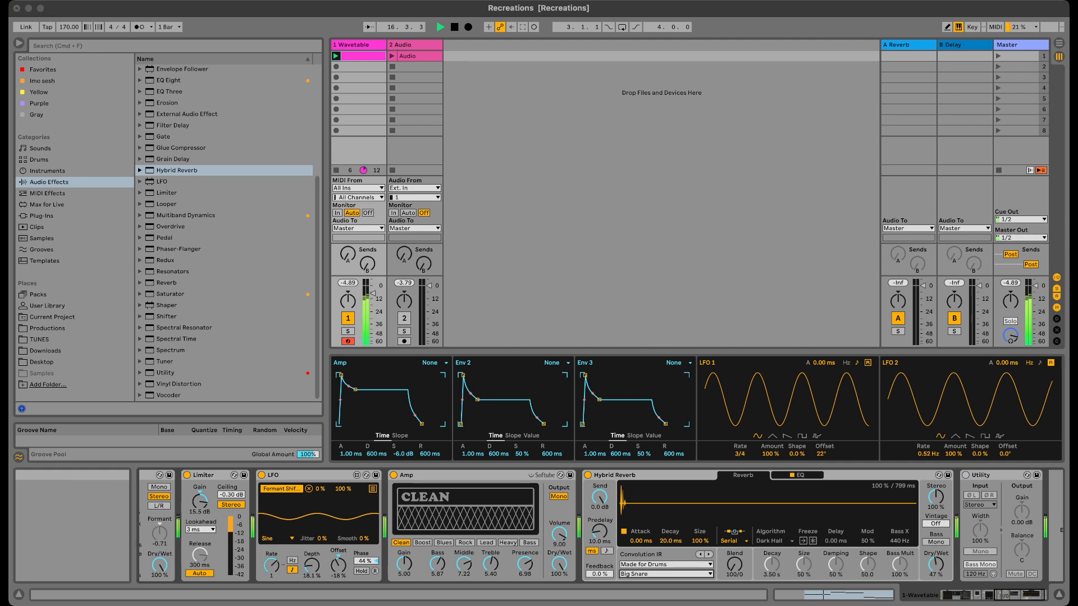
{"action": "left_click", "coordinate": [665, 541]}
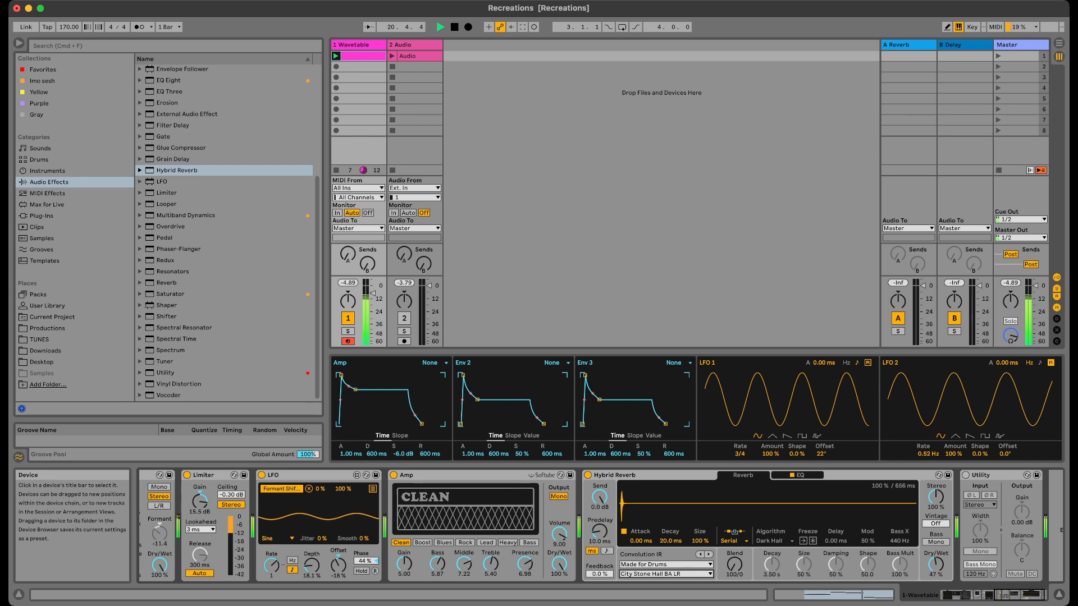
Compare Hybrid Reverb on and off, move it ahead of the Amp, and enable it.
{"action": "left_click", "coordinate": [587, 475]}
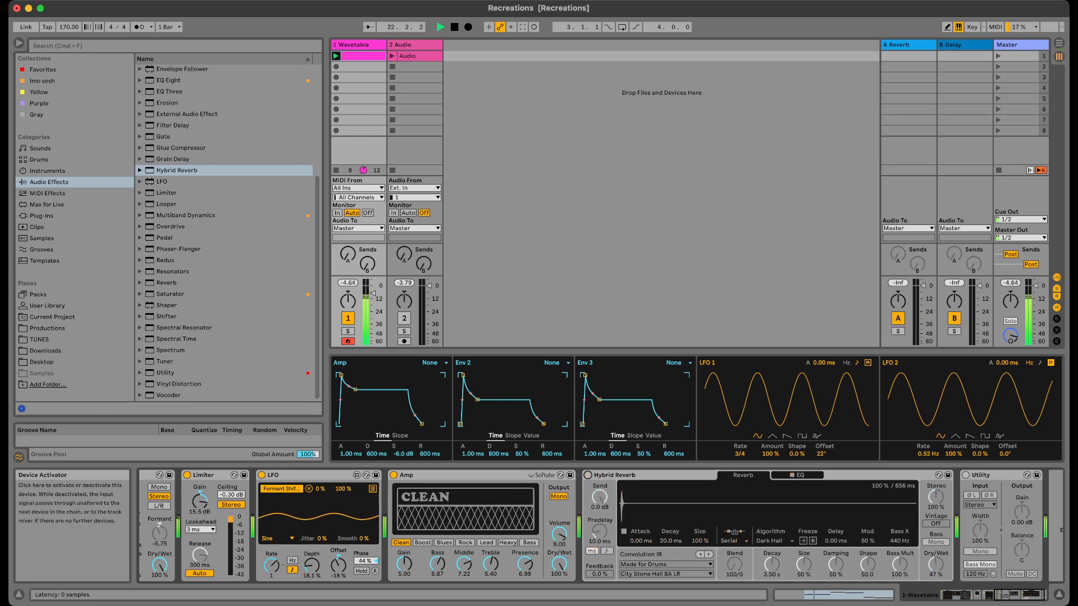
{"action": "left_click", "coordinate": [588, 475]}
{"action": "left_click", "coordinate": [588, 475]}
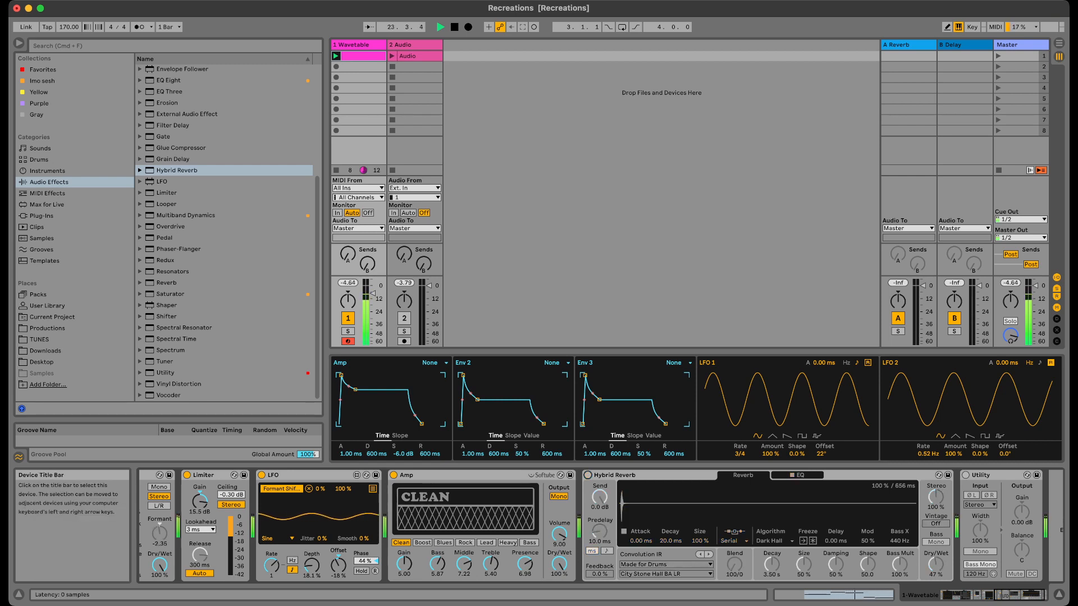
{"action": "left_click_drag", "start_coordinate": [623, 475], "coordinate": [415, 476]}
{"action": "left_click", "coordinate": [394, 475]}
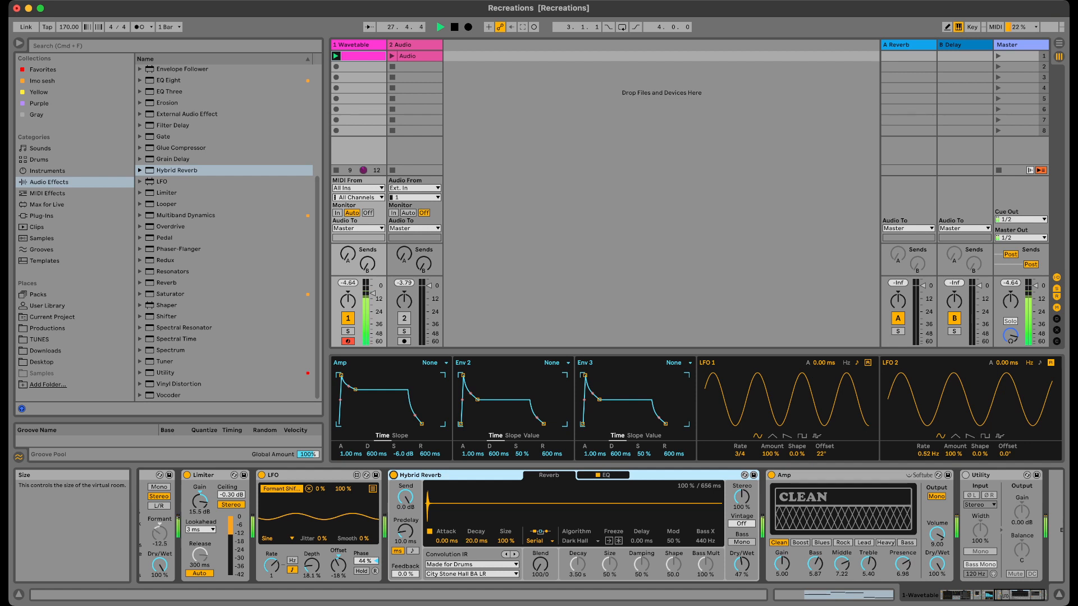
Replay the Wavetable clip from the start to hear the new device order.
{"action": "key", "text": "space"}
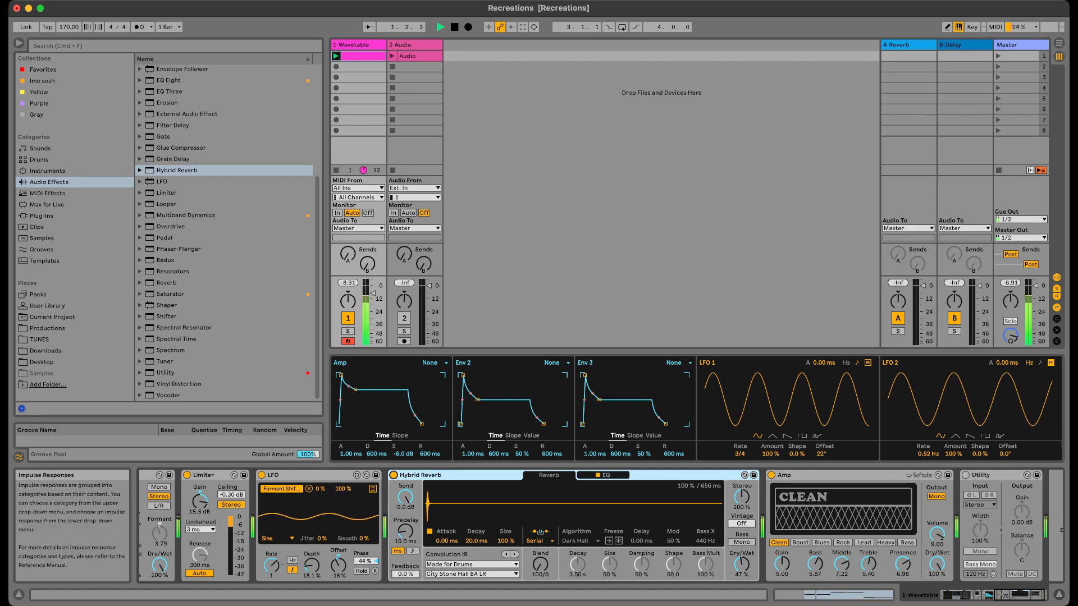
{"action": "key", "text": "space"}
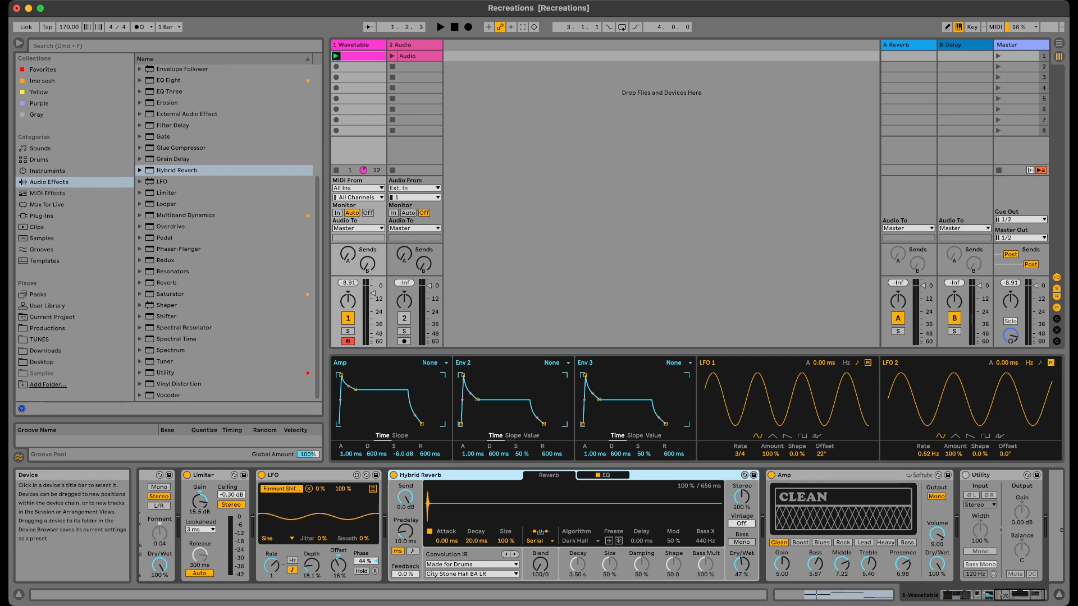
{"action": "key", "text": "space"}
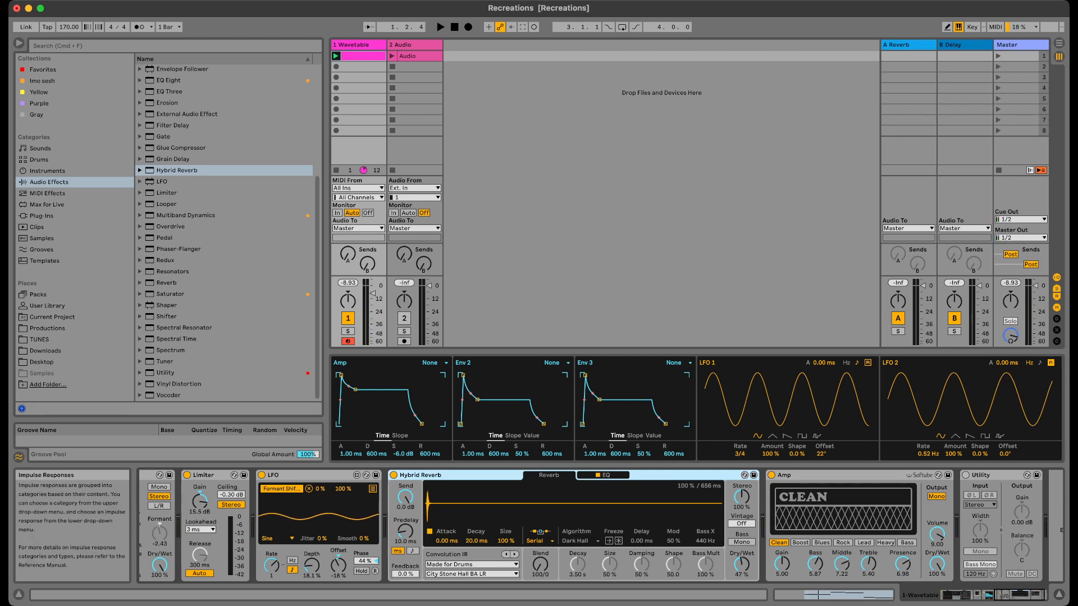
{"action": "key", "text": "space"}
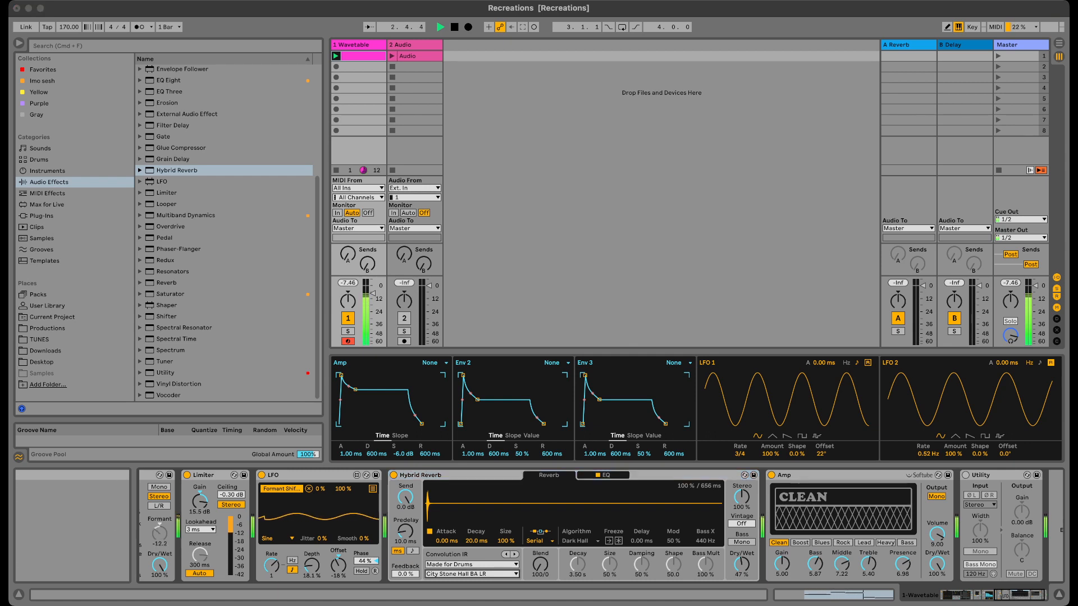
Audition Made for Drums impulse responses in Hybrid Reverb, including Kick Verb LR, Snare Ambience and The Metal Garage, and choose BLDG Studio.
{"action": "left_click", "coordinate": [471, 573]}
{"action": "left_click", "coordinate": [471, 574]}
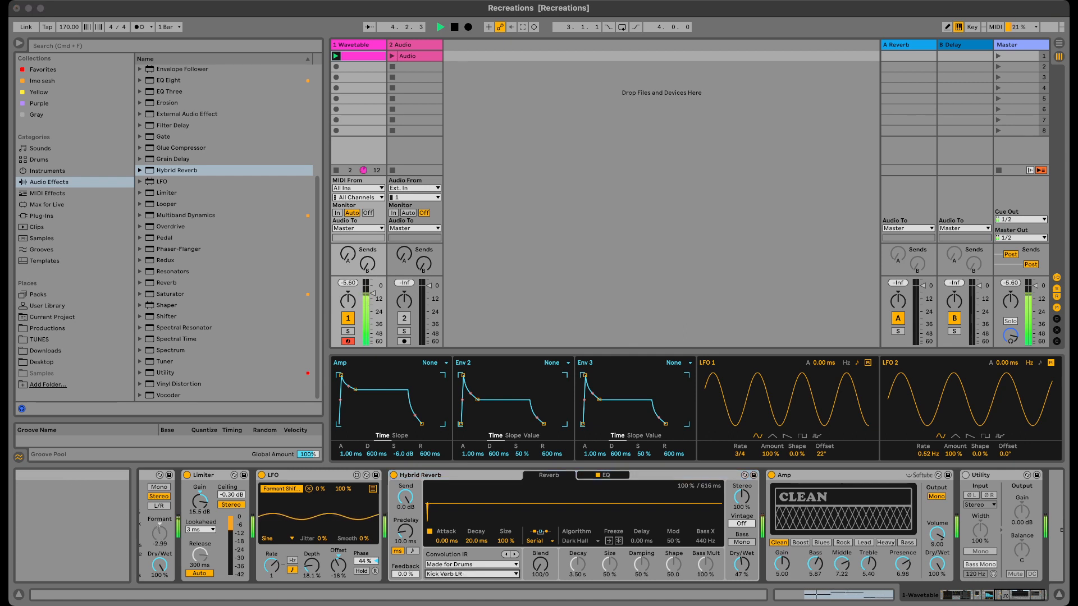
{"action": "left_click", "coordinate": [472, 574]}
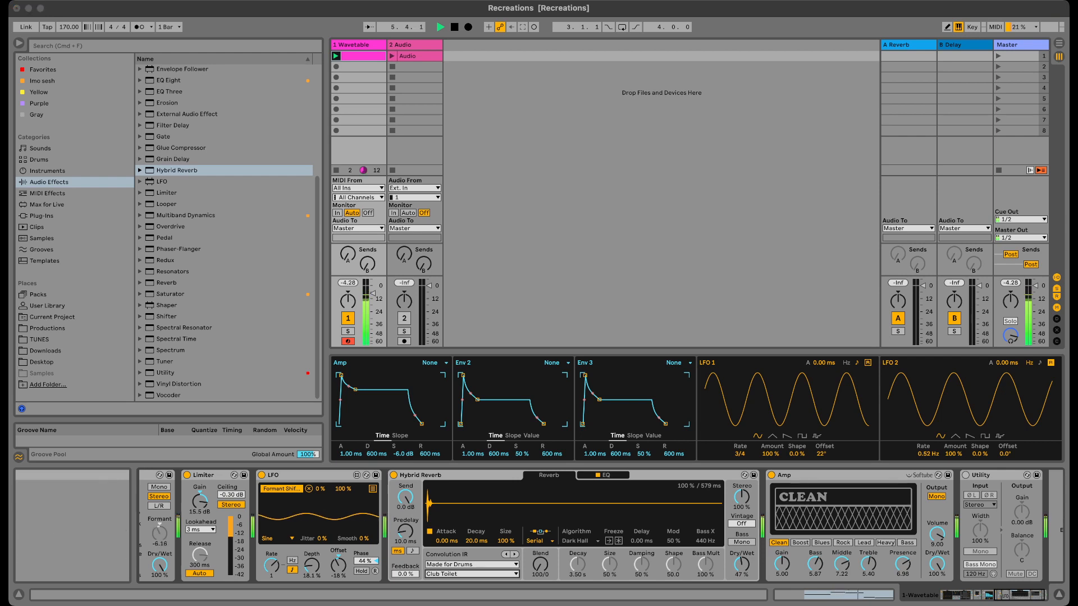
{"action": "left_click", "coordinate": [472, 564]}
{"action": "left_click", "coordinate": [471, 573]}
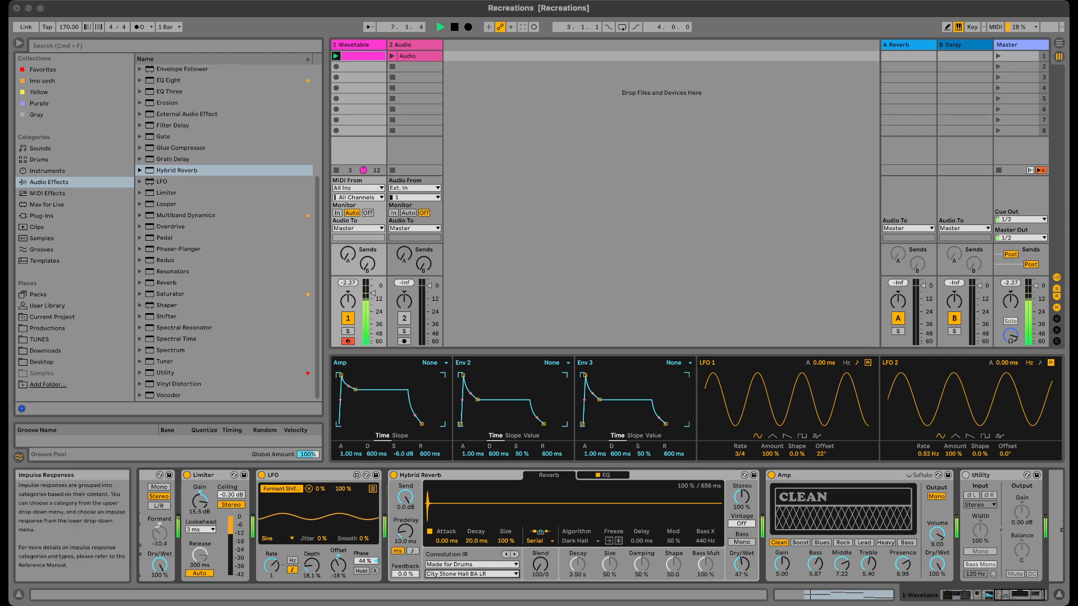
{"action": "left_click", "coordinate": [472, 574]}
{"action": "left_click", "coordinate": [471, 573]}
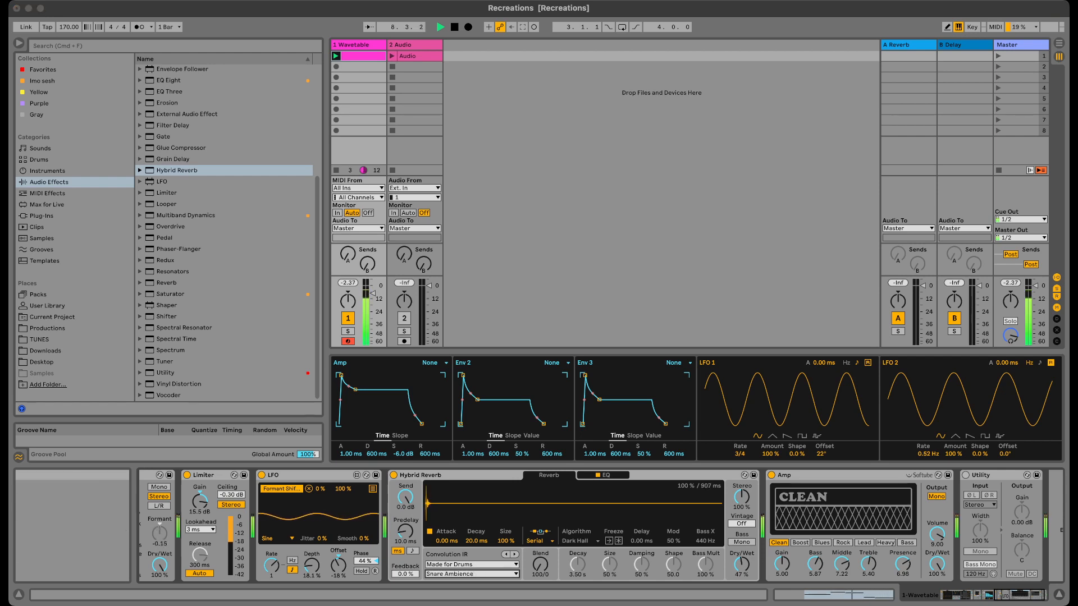
{"action": "left_click", "coordinate": [471, 574]}
{"action": "left_click", "coordinate": [472, 574]}
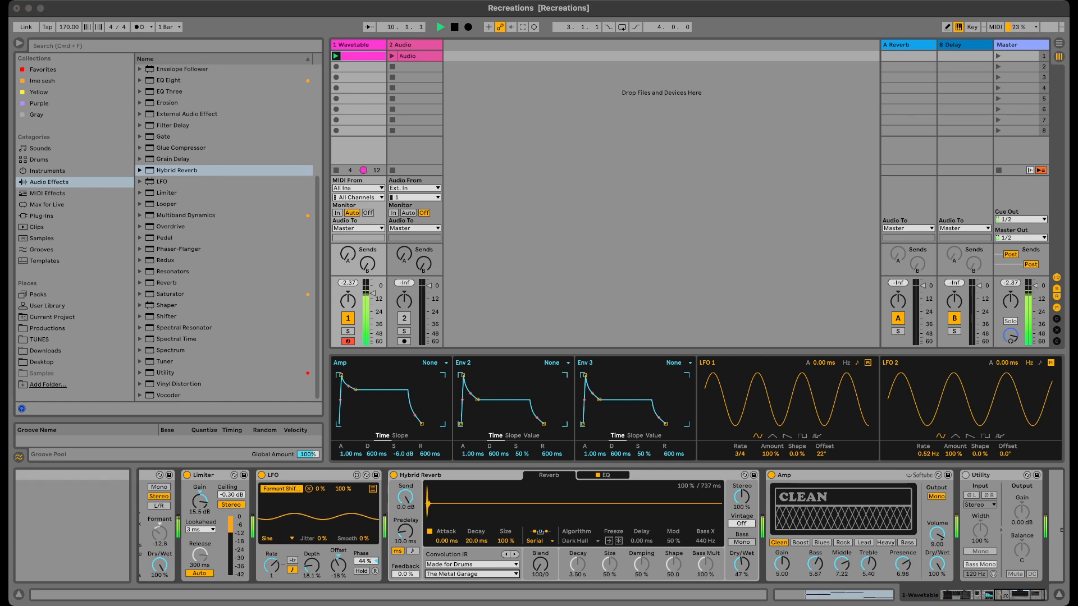
{"action": "left_click", "coordinate": [471, 574]}
{"action": "left_click", "coordinate": [471, 573]}
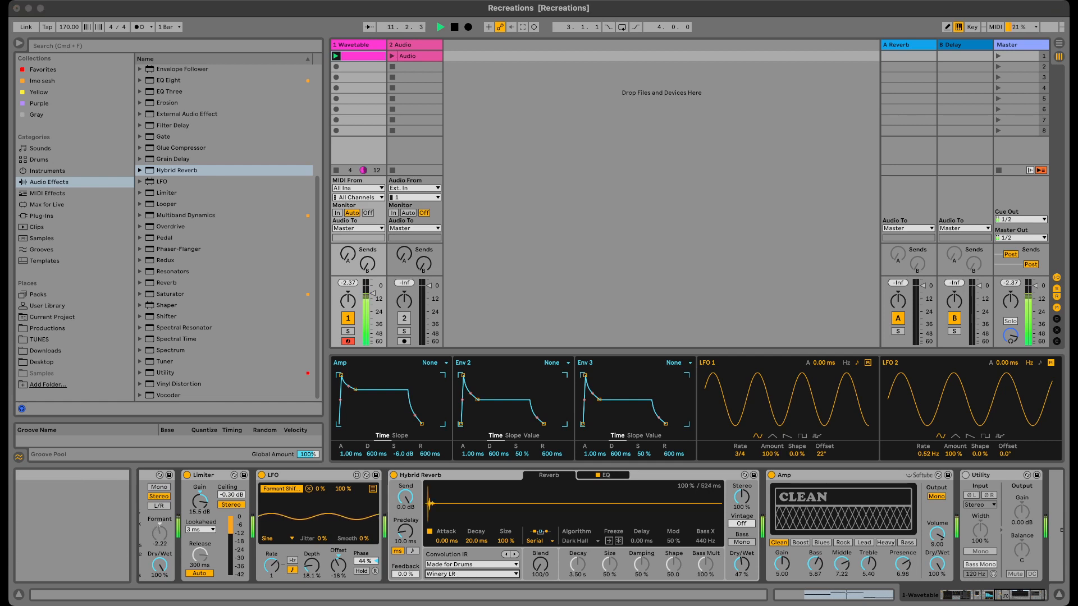
{"action": "left_click", "coordinate": [472, 505]}
{"action": "left_click", "coordinate": [471, 574]}
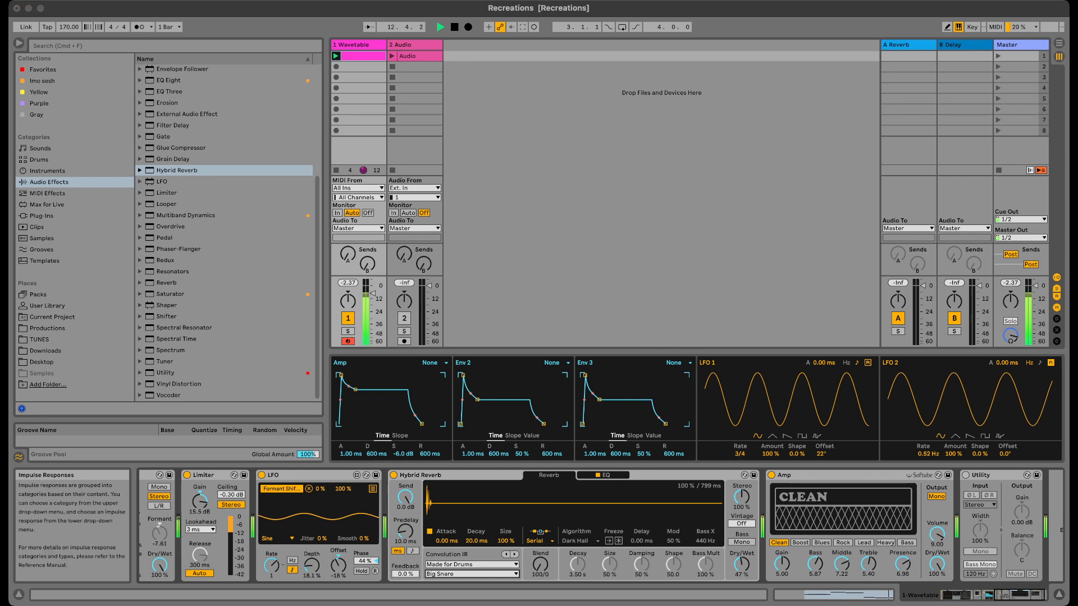
{"action": "left_click", "coordinate": [472, 584]}
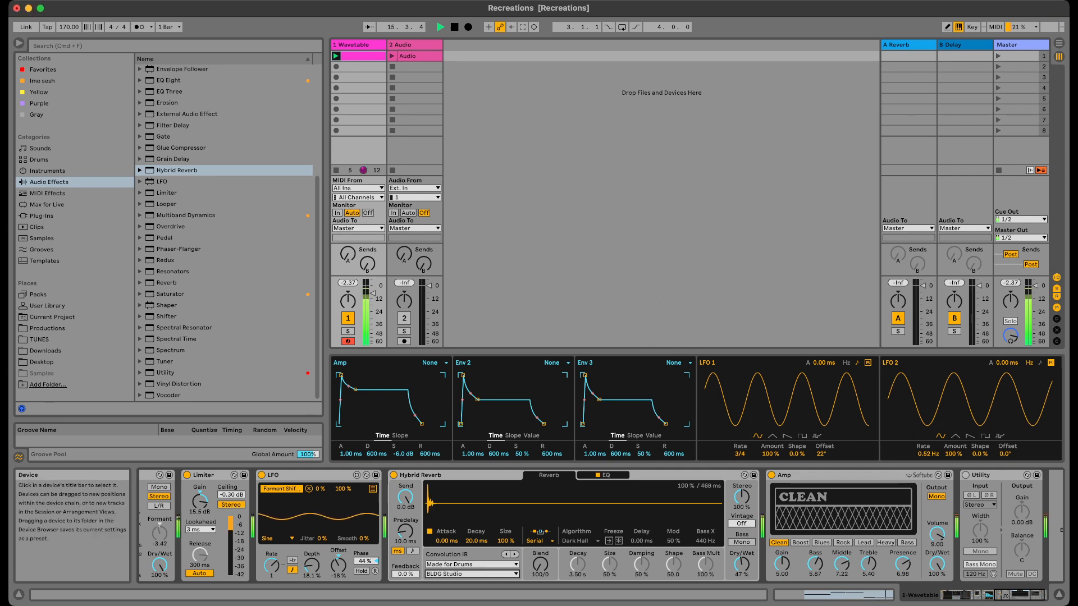
Set Hybrid Reverb's Stereo width to 0% and its Dry/Wet to 64%.
{"action": "left_click_drag", "start_coordinate": [742, 497], "coordinate": [741, 553]}
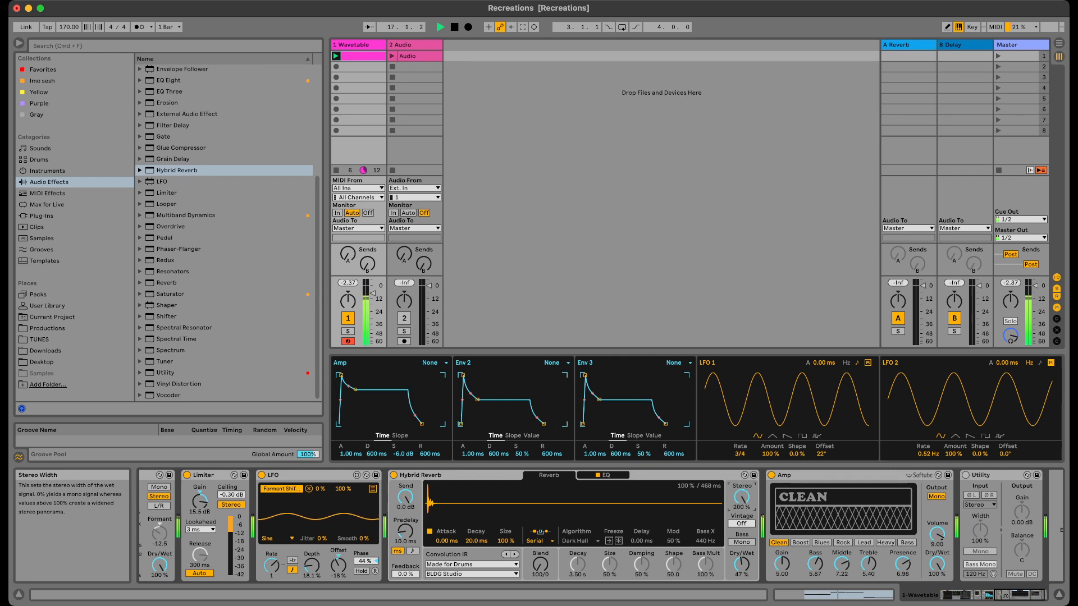
{"action": "left_click", "coordinate": [741, 542]}
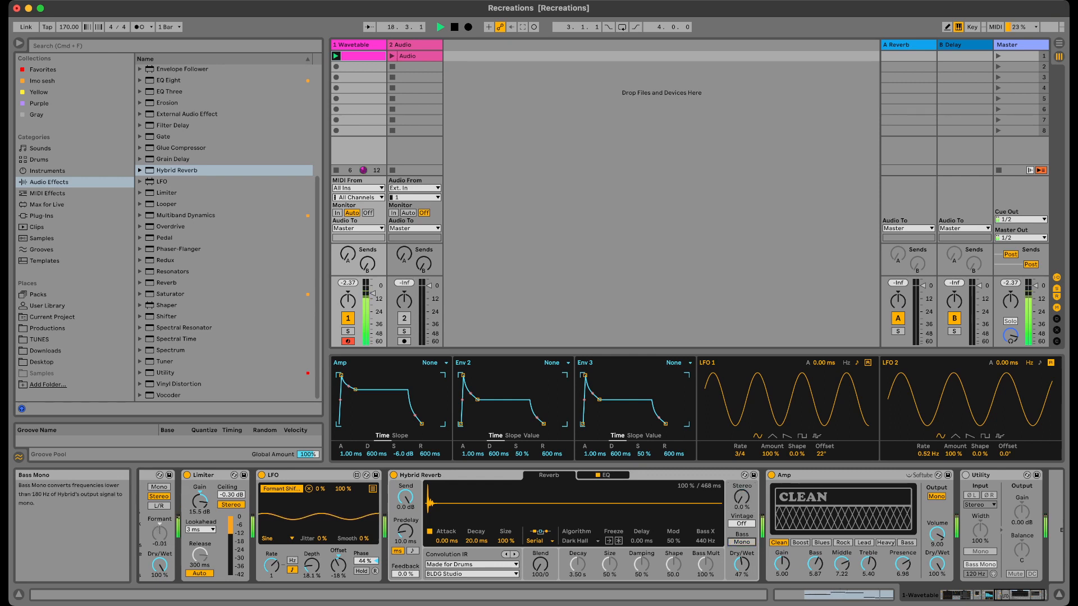
{"action": "left_click_drag", "start_coordinate": [742, 564], "coordinate": [741, 534]}
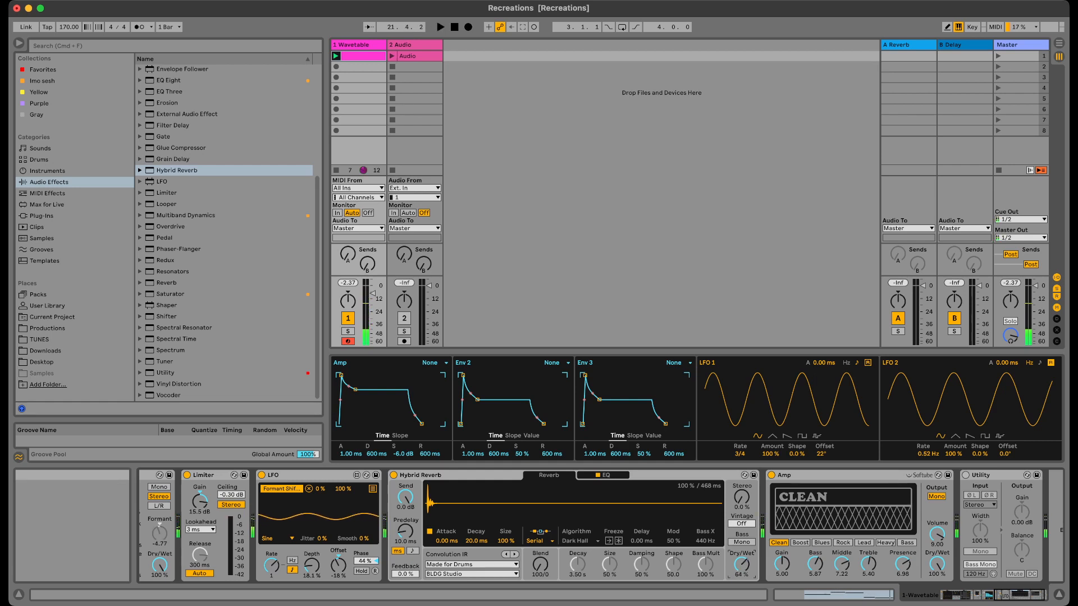
Play the Audio clip with Wavetable muted, swap the track activators, and replay the Wavetable clip to compare before stopping playback.
{"action": "left_click", "coordinate": [349, 318]}
{"action": "left_click", "coordinate": [404, 319]}
{"action": "key", "text": "space"}
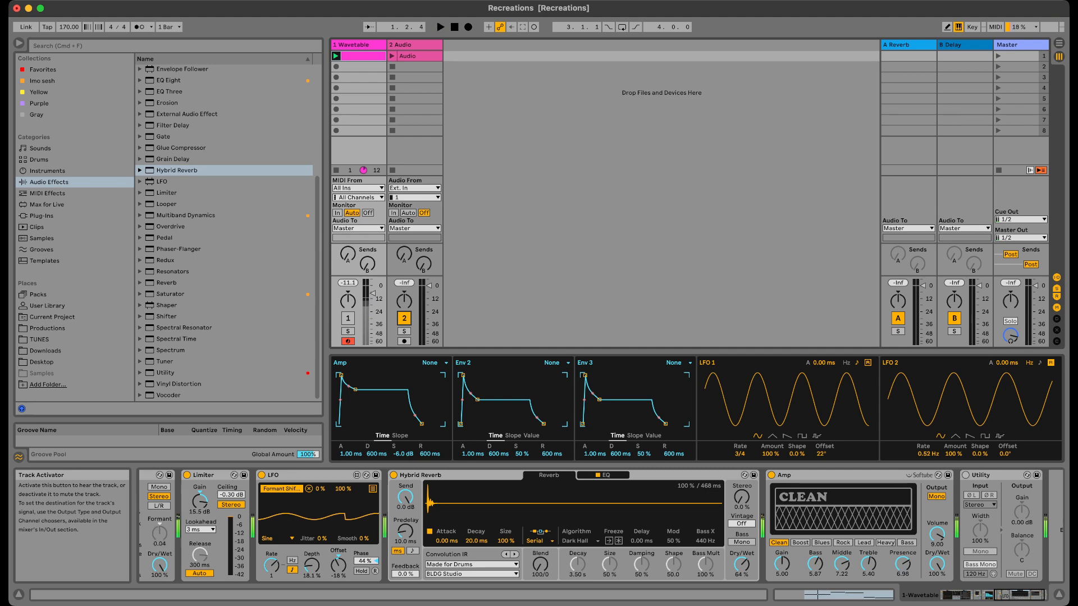
{"action": "left_click", "coordinate": [392, 56]}
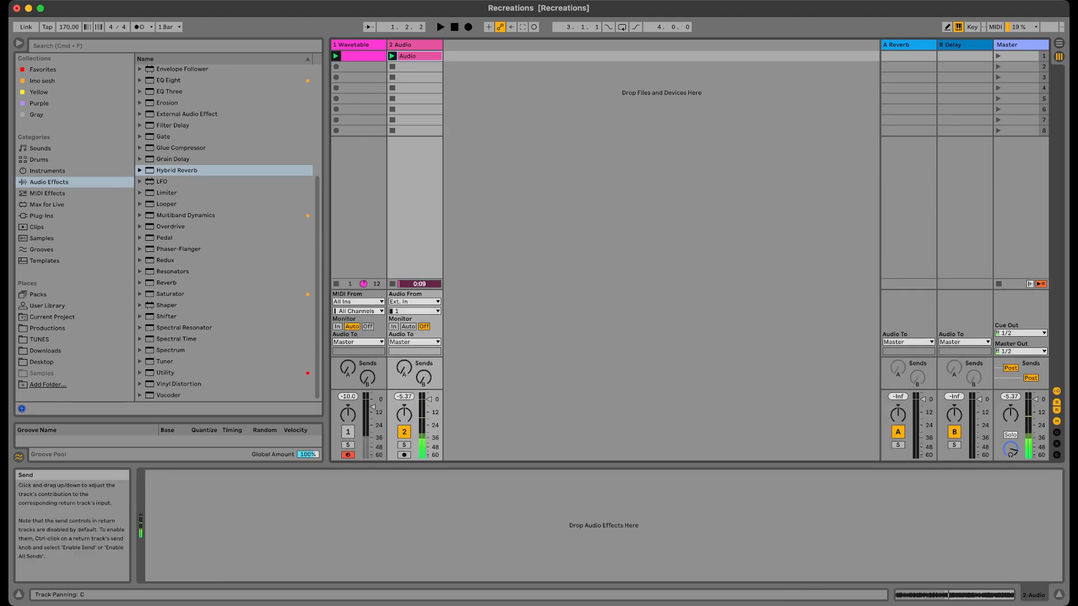
{"action": "left_click", "coordinate": [404, 431]}
{"action": "left_click", "coordinate": [348, 431]}
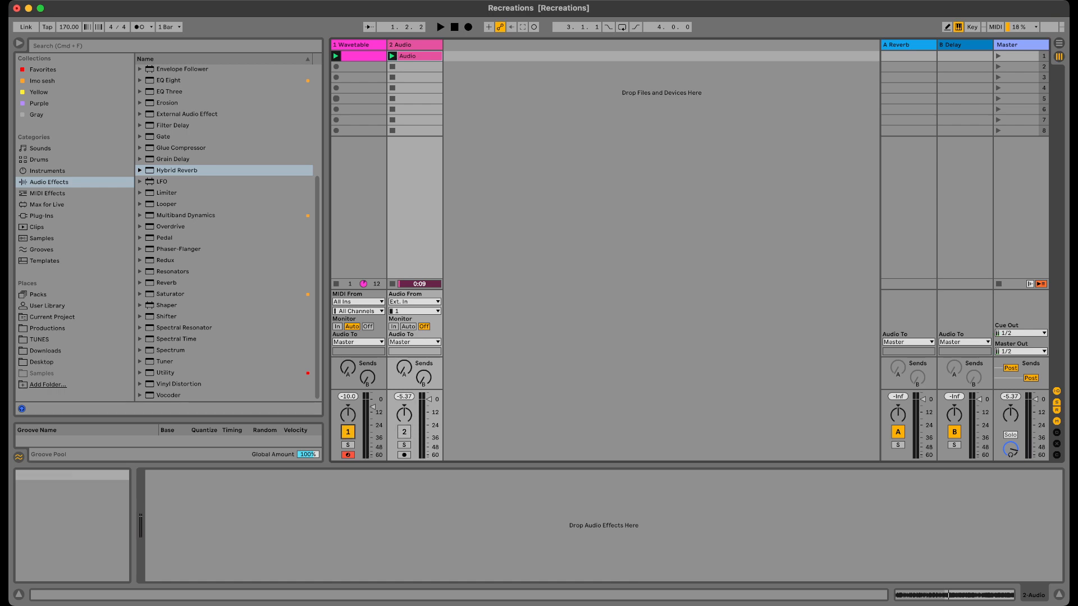
{"action": "left_click", "coordinate": [336, 56]}
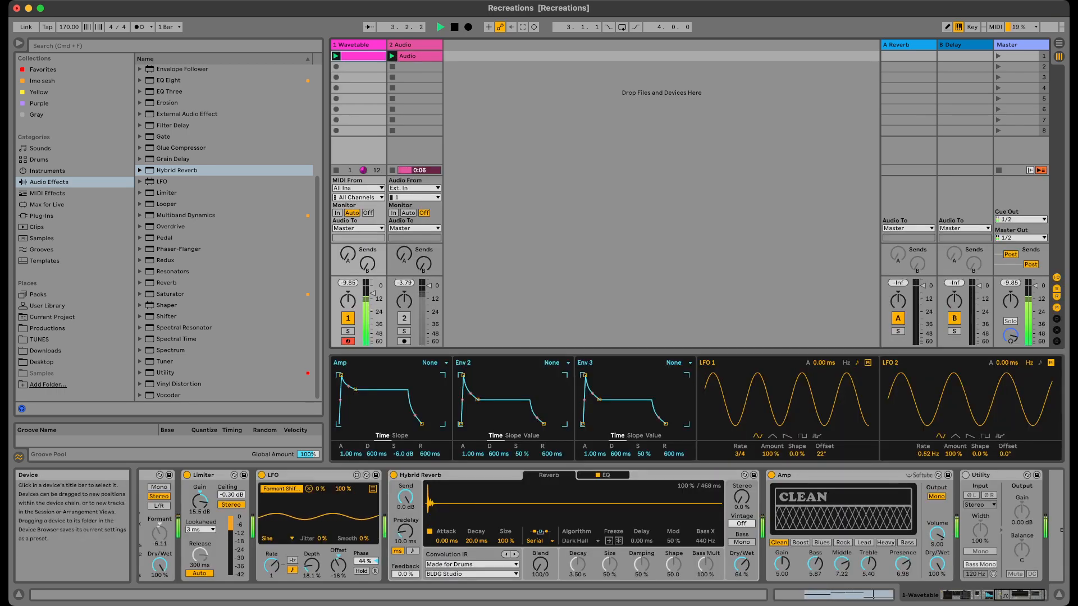
{"action": "scroll", "coordinate": [601, 475], "scroll_direction": "left", "scroll_amount": 3}
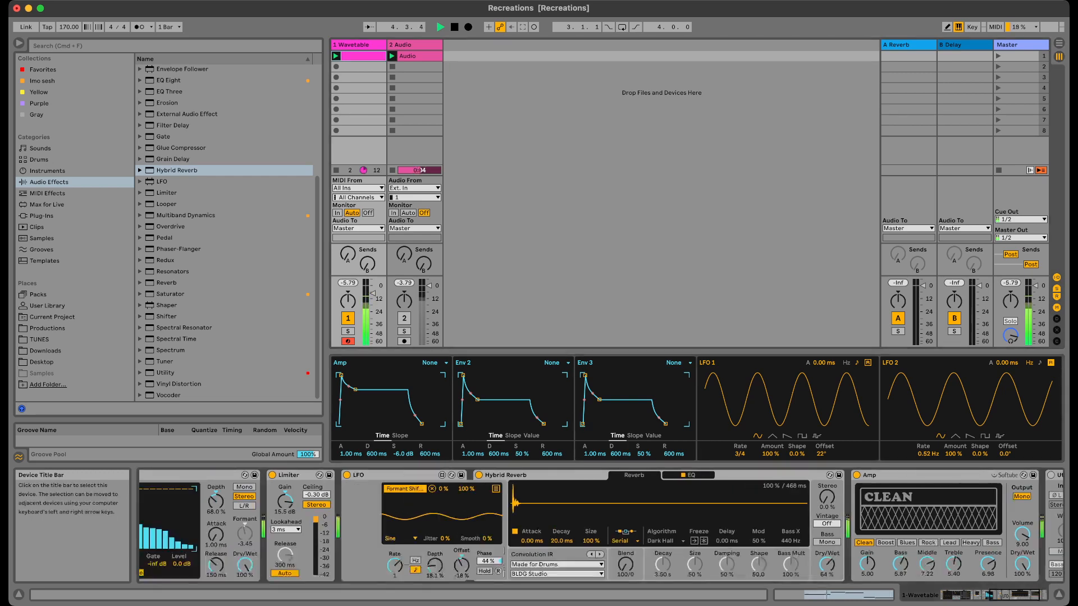
{"action": "scroll", "coordinate": [601, 527], "scroll_direction": "left", "scroll_amount": 15}
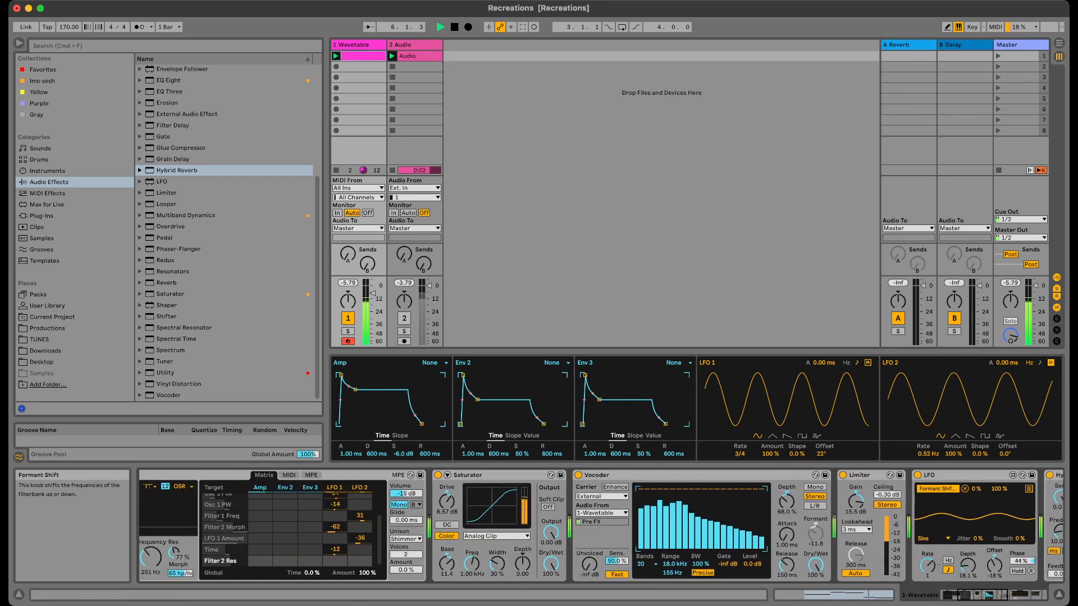
{"action": "key", "text": "space"}
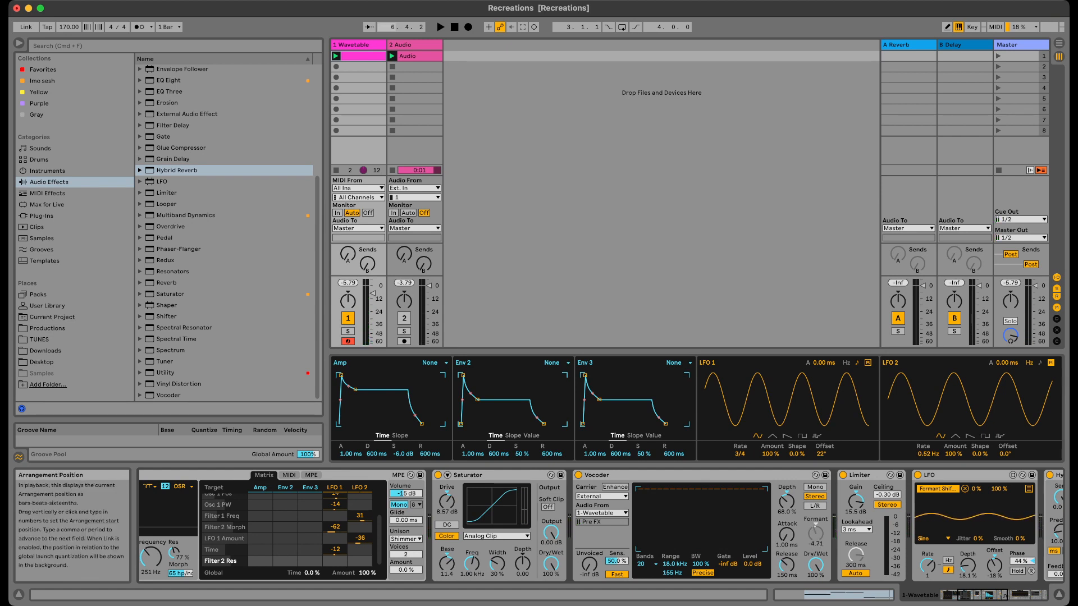
Add an EQ Eight to the end of the Wavetable track's device chain.
{"action": "left_click", "coordinate": [170, 92]}
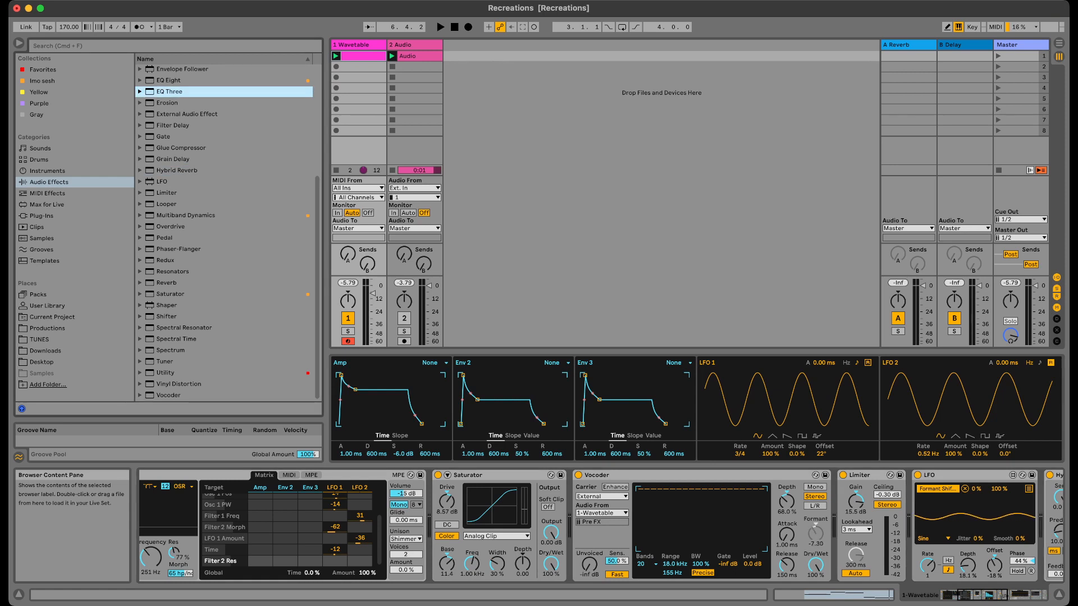
{"action": "left_click", "coordinate": [169, 80]}
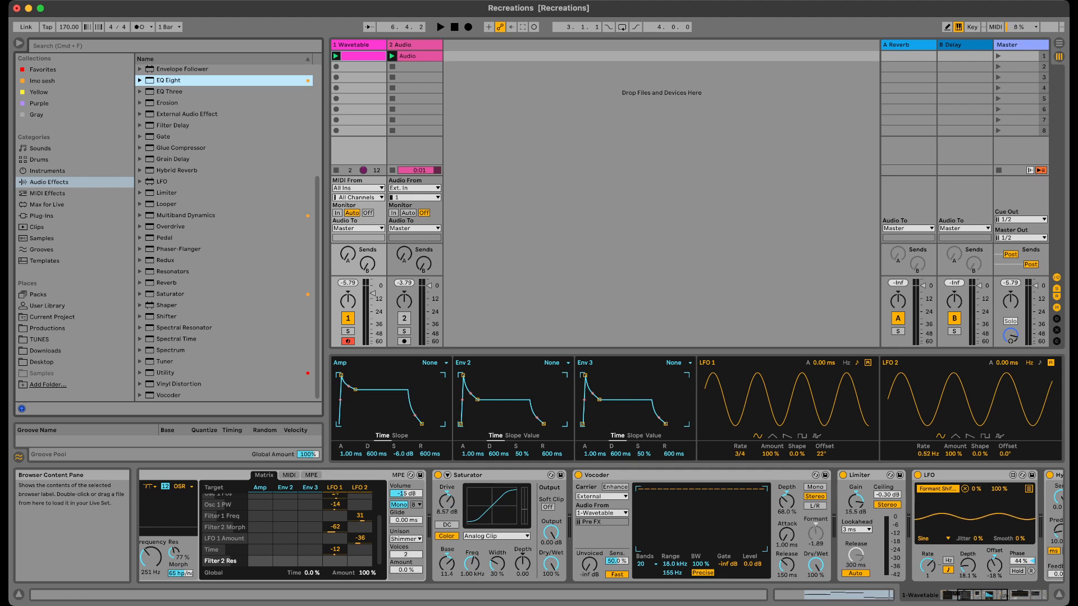
{"action": "key", "text": "Return"}
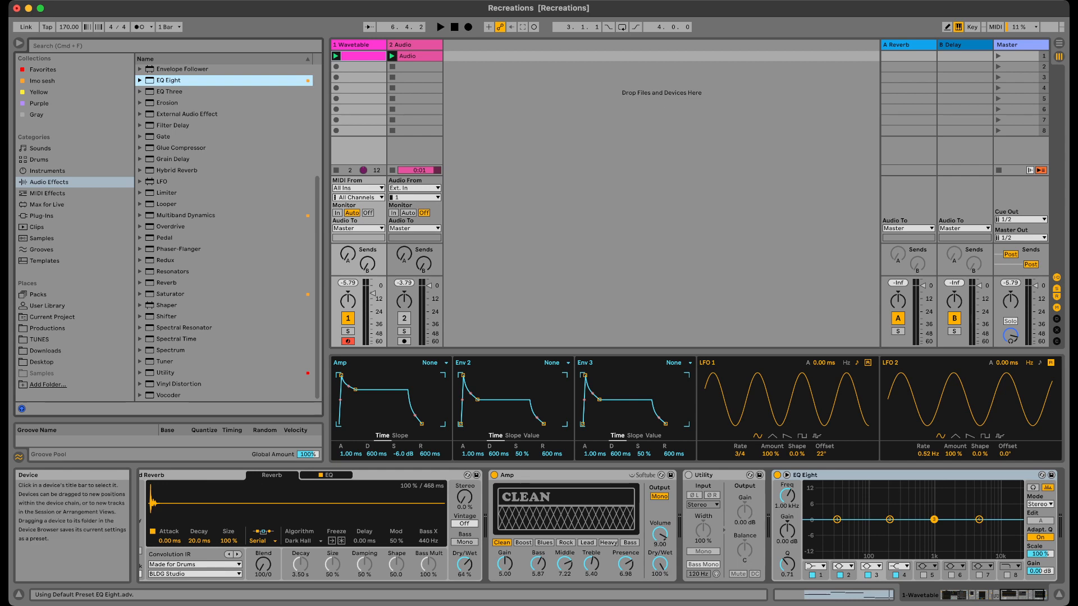
Move the EQ Eight from the end of the Wavetable track's device chain to between the Vocoder and the Limiter.
{"action": "scroll", "coordinate": [599, 528], "scroll_direction": "right", "scroll_amount": 2}
{"action": "scroll", "coordinate": [599, 527], "scroll_direction": "left", "scroll_amount": 20}
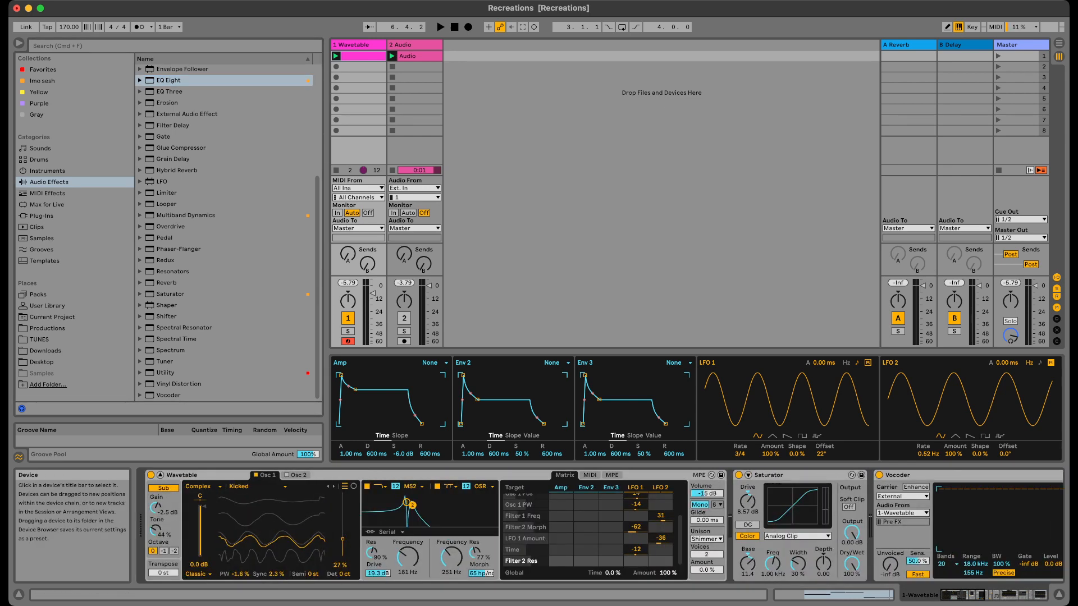
{"action": "scroll", "coordinate": [599, 528], "scroll_direction": "right", "scroll_amount": 15}
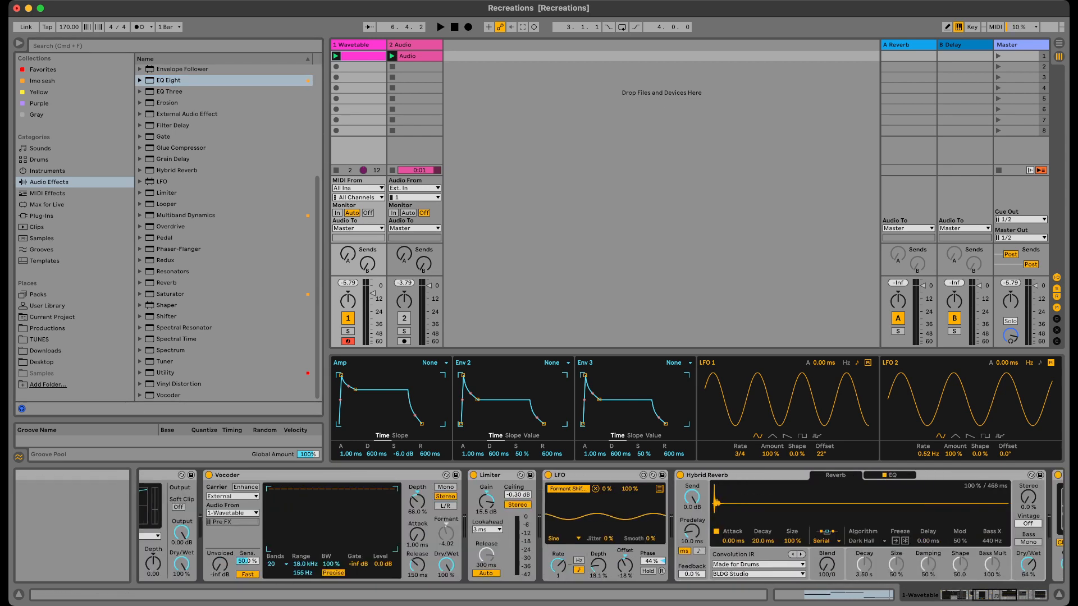
{"action": "left_click", "coordinate": [495, 475]}
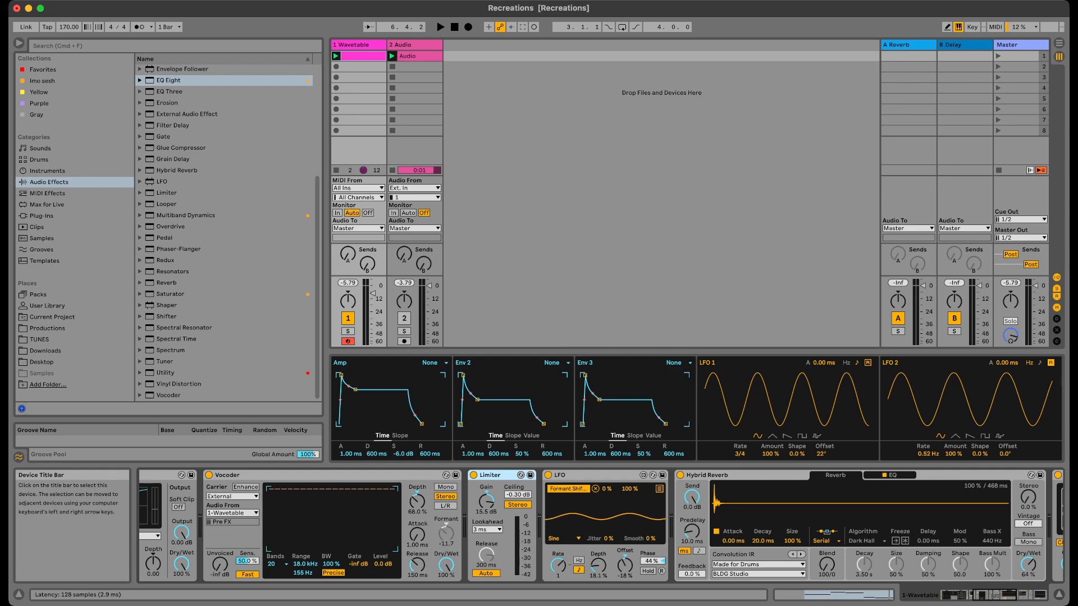
{"action": "scroll", "coordinate": [599, 528], "scroll_direction": "right", "scroll_amount": 2}
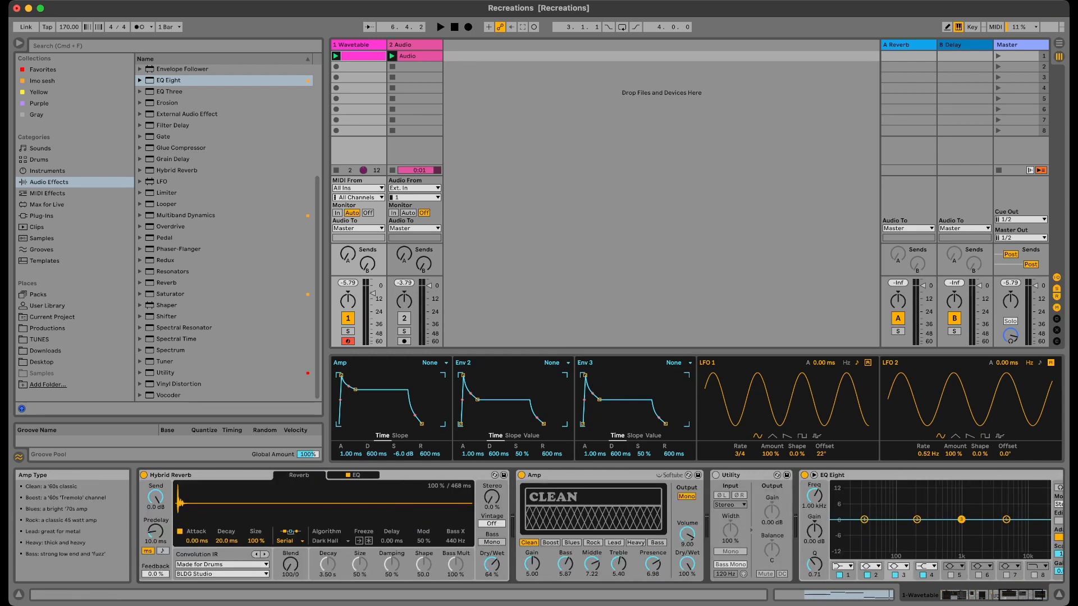
{"action": "scroll", "coordinate": [561, 527], "scroll_direction": "right", "scroll_amount": 3}
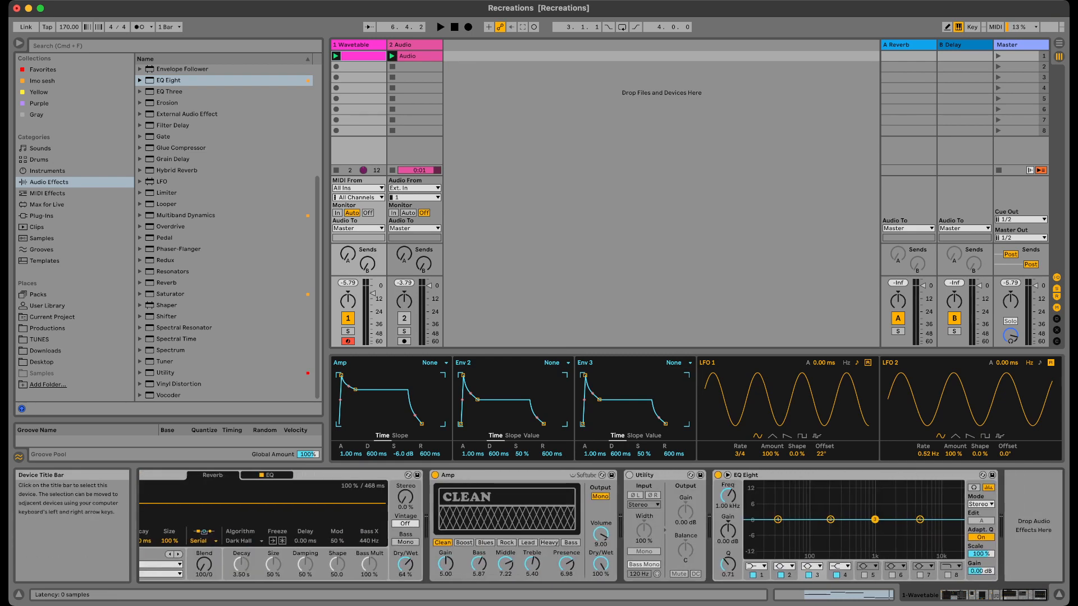
{"action": "left_click_drag", "start_coordinate": [786, 475], "coordinate": [637, 476]}
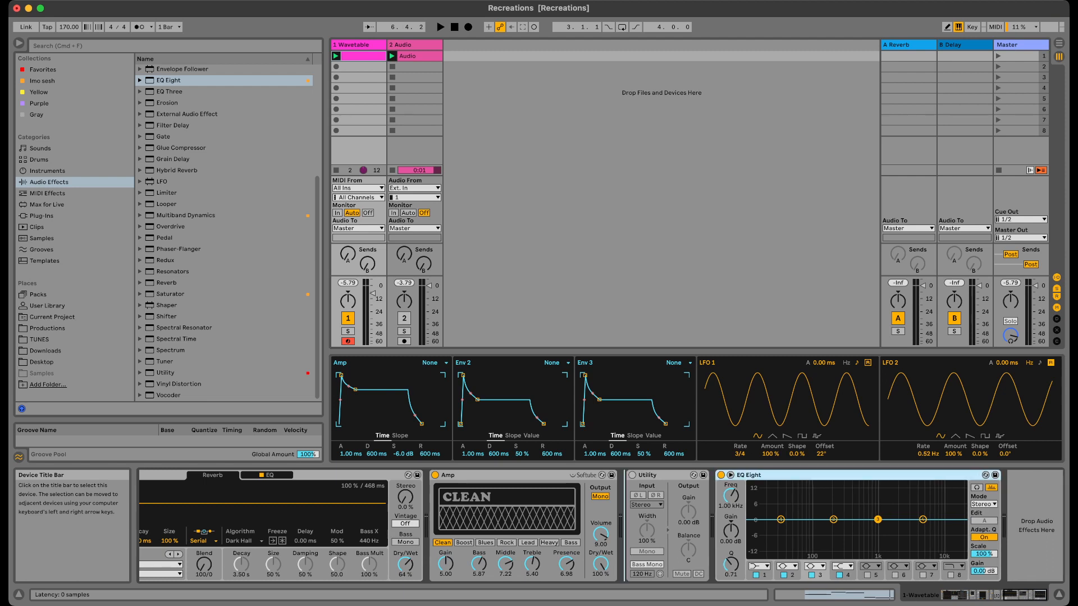
{"action": "left_click_drag", "start_coordinate": [637, 476], "coordinate": [387, 478]}
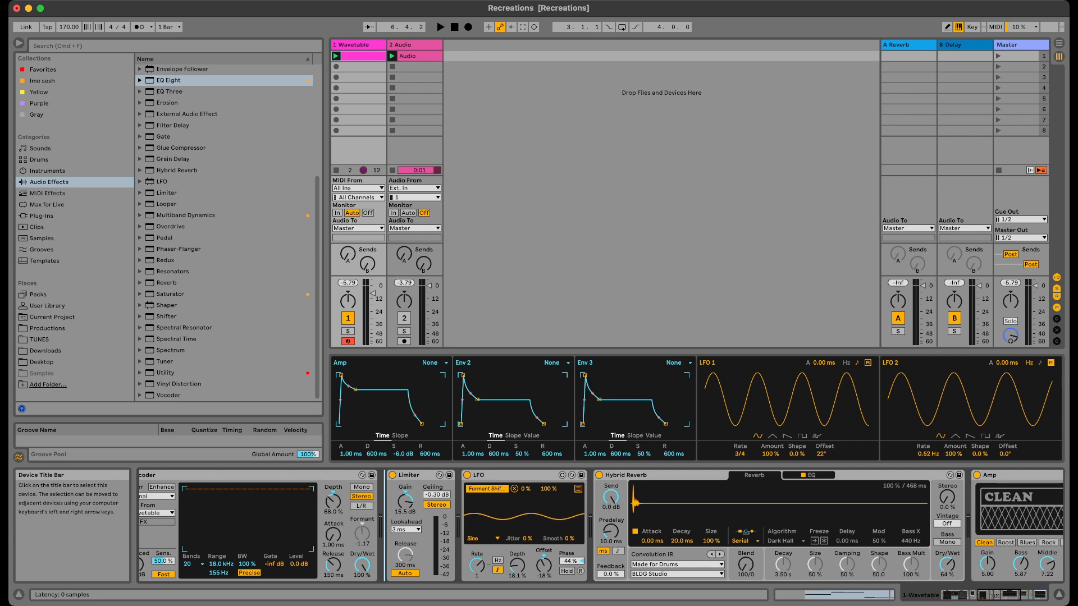
{"action": "left_click_drag", "start_coordinate": [387, 477], "coordinate": [387, 477]}
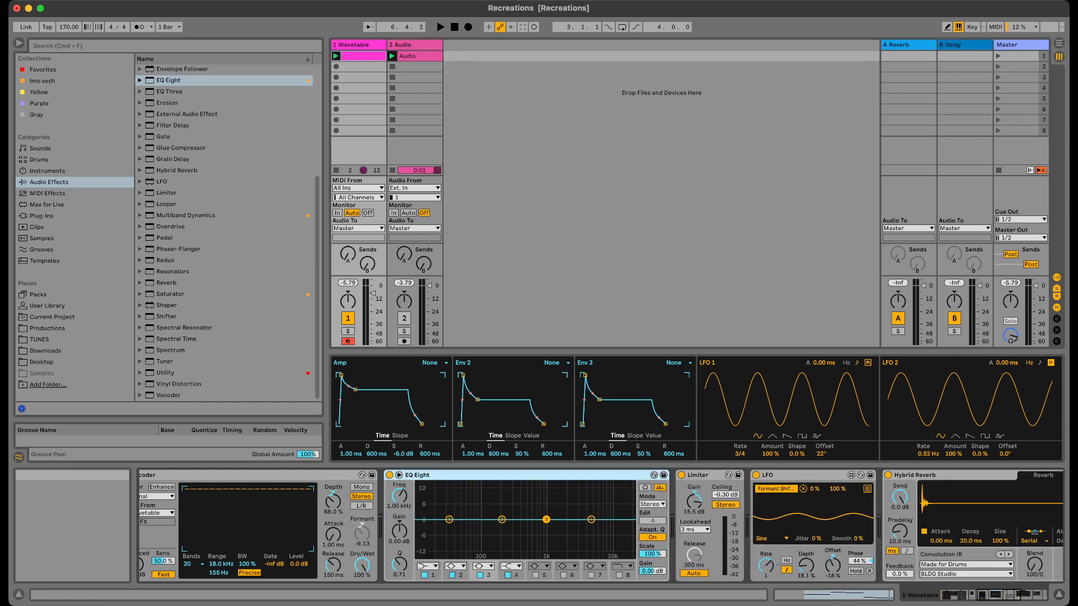
Expand EQ Eight's frequency display, enlarge it, and play the Wavetable clip to view its spectrum.
{"action": "left_click", "coordinate": [398, 475]}
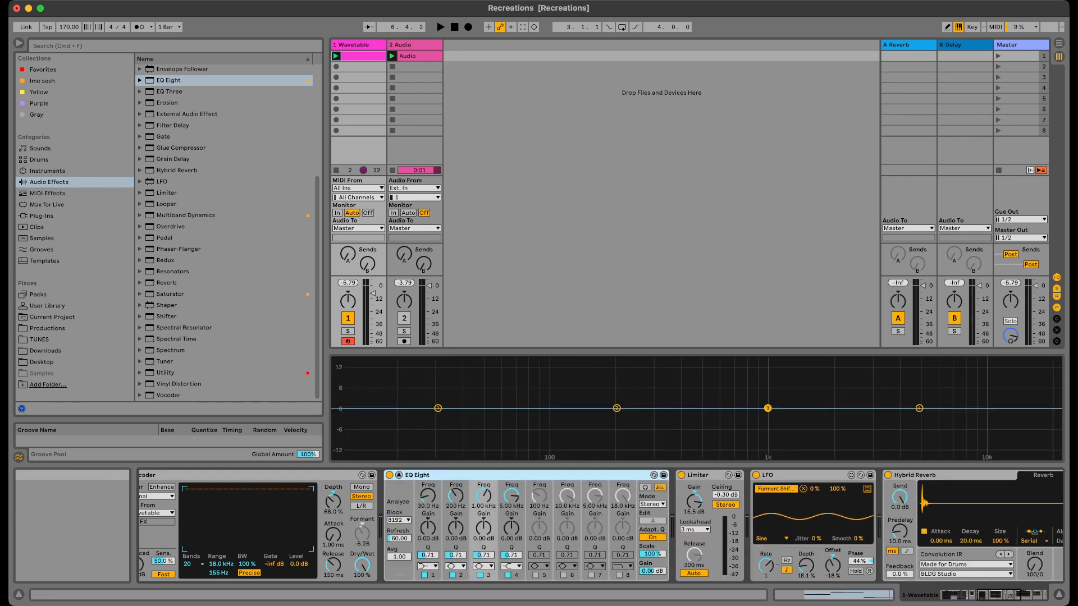
{"action": "left_click_drag", "start_coordinate": [699, 352], "coordinate": [699, 199]}
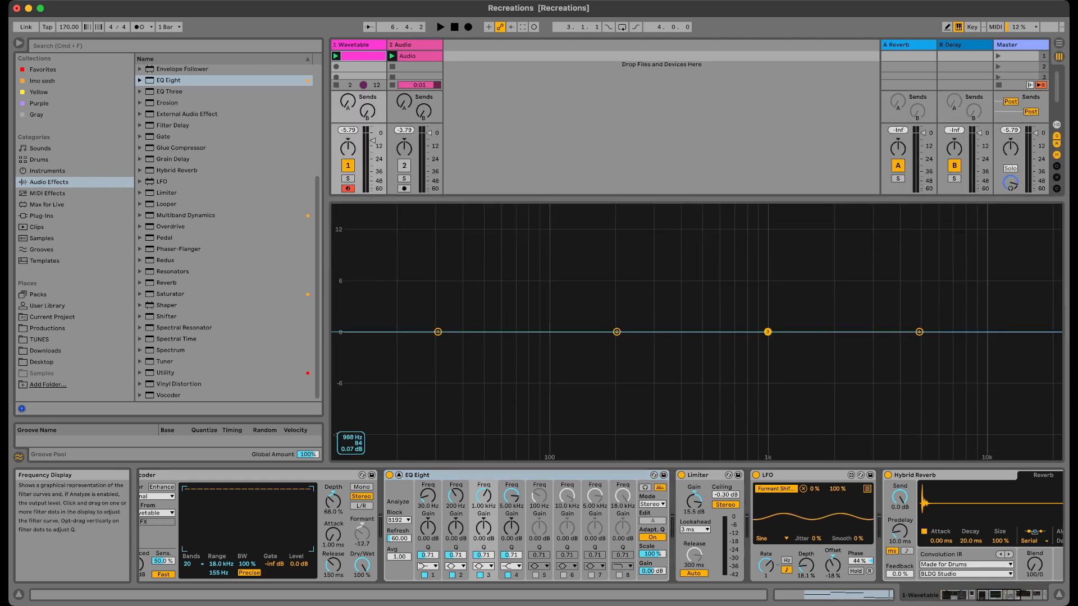
{"action": "key", "text": "space"}
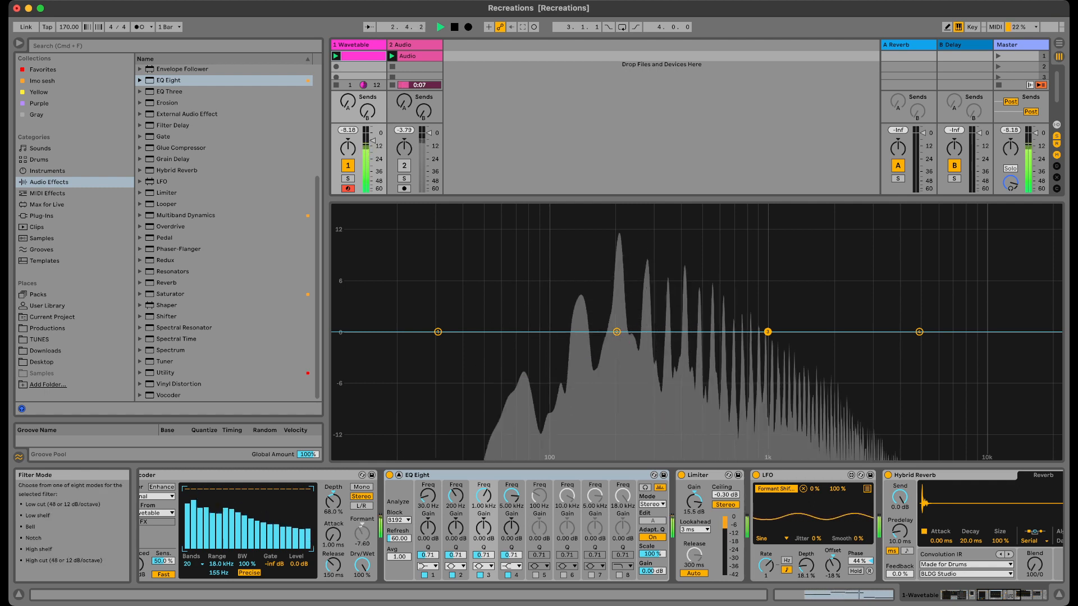
{"action": "key", "text": "space"}
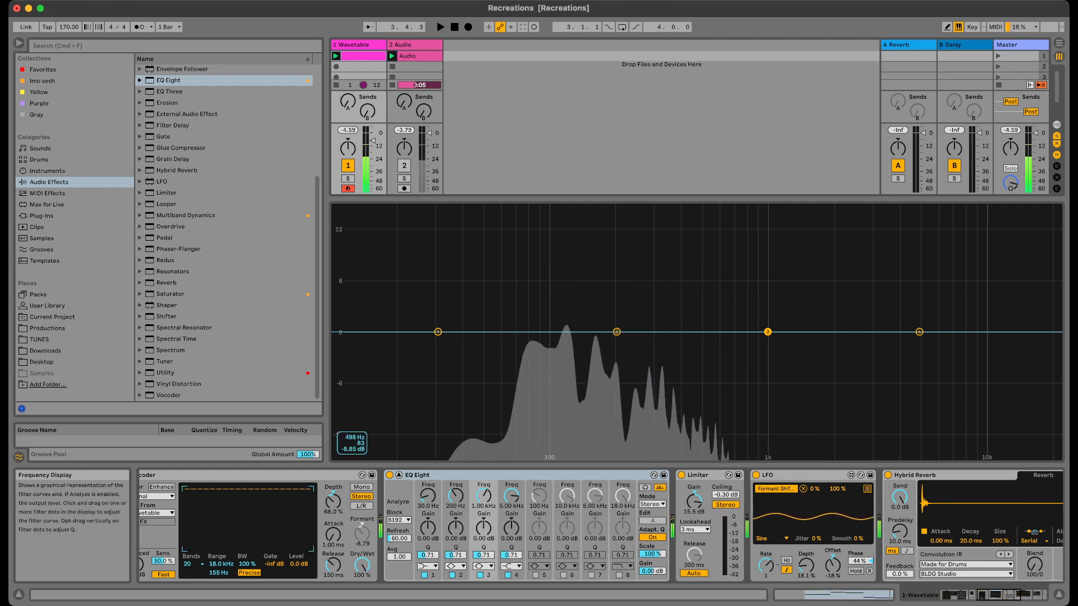
{"action": "key", "text": "space"}
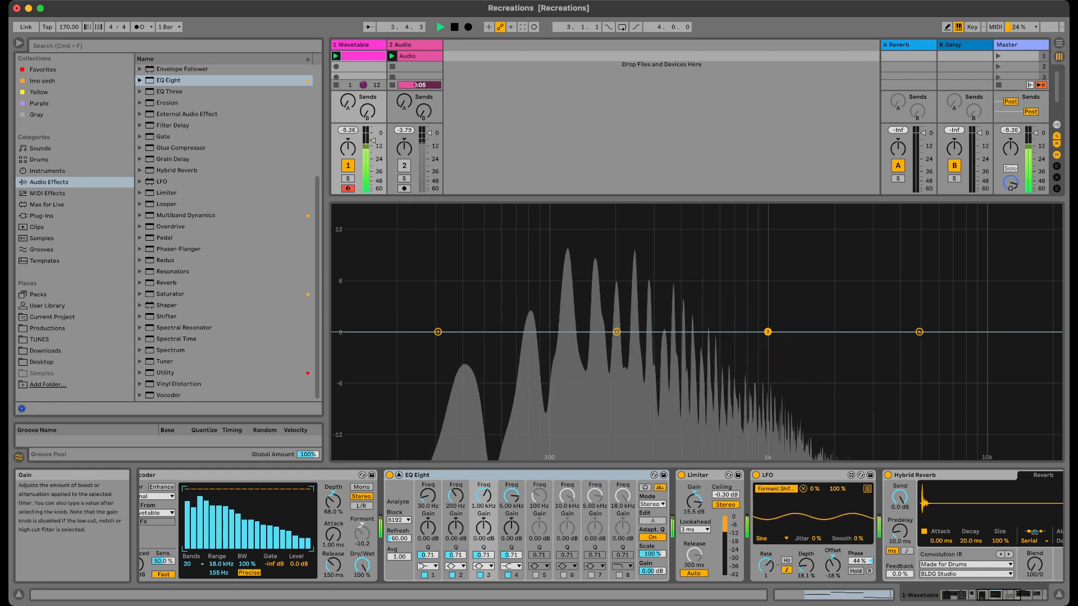
Set EQ Eight's band 3 to a 15 dB boost at 374 Hz with Q 1.24, and band 2 to 75 Hz with 0.46 dB gain.
{"action": "left_click_drag", "start_coordinate": [768, 332], "coordinate": [768, 231]}
{"action": "left_click_drag", "start_coordinate": [483, 528], "coordinate": [483, 525]}
{"action": "left_click_drag", "start_coordinate": [767, 247], "coordinate": [647, 207]}
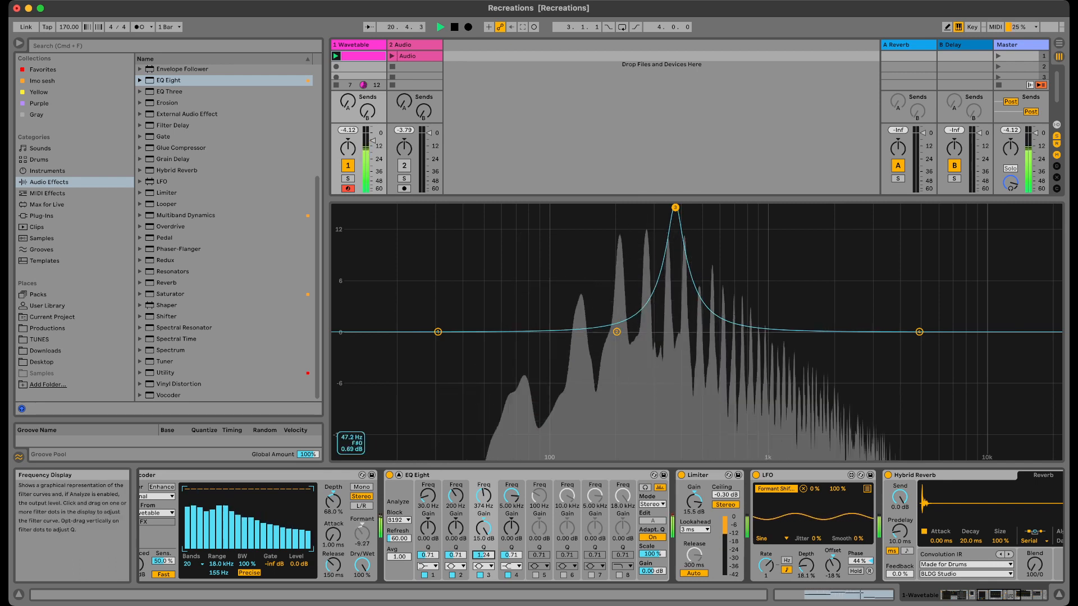
{"action": "left_click_drag", "start_coordinate": [617, 332], "coordinate": [525, 328]}
{"action": "key", "text": "space"}
Play the Audio clip with Wavetable muted, swap the track activators, and replay the Wavetable sound for comparison.
{"action": "left_click", "coordinate": [348, 165]}
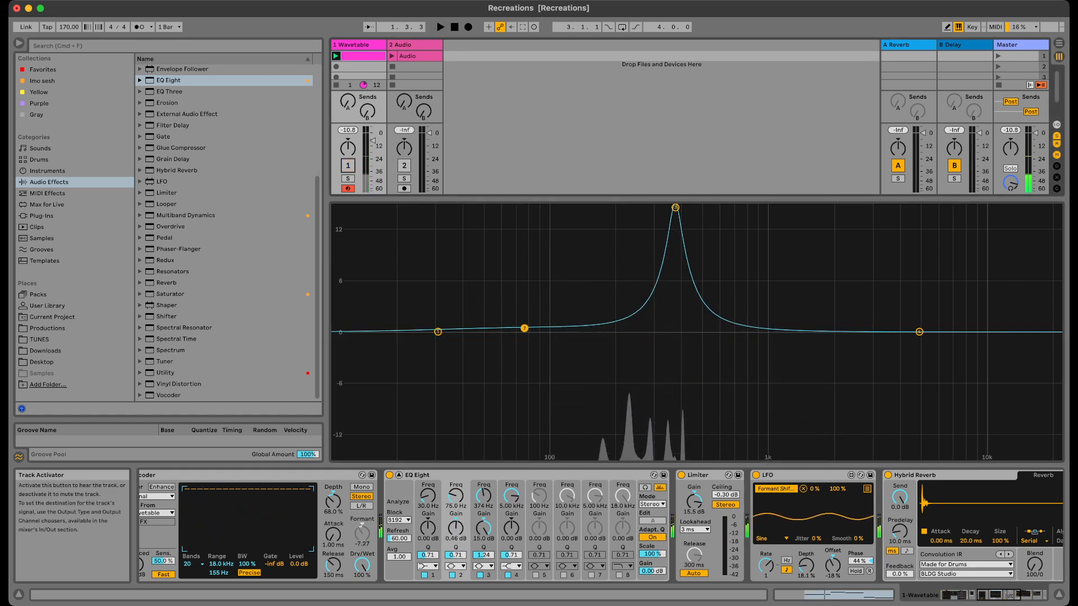
{"action": "left_click", "coordinate": [404, 165]}
{"action": "key", "text": "space"}
{"action": "left_click", "coordinate": [393, 56]}
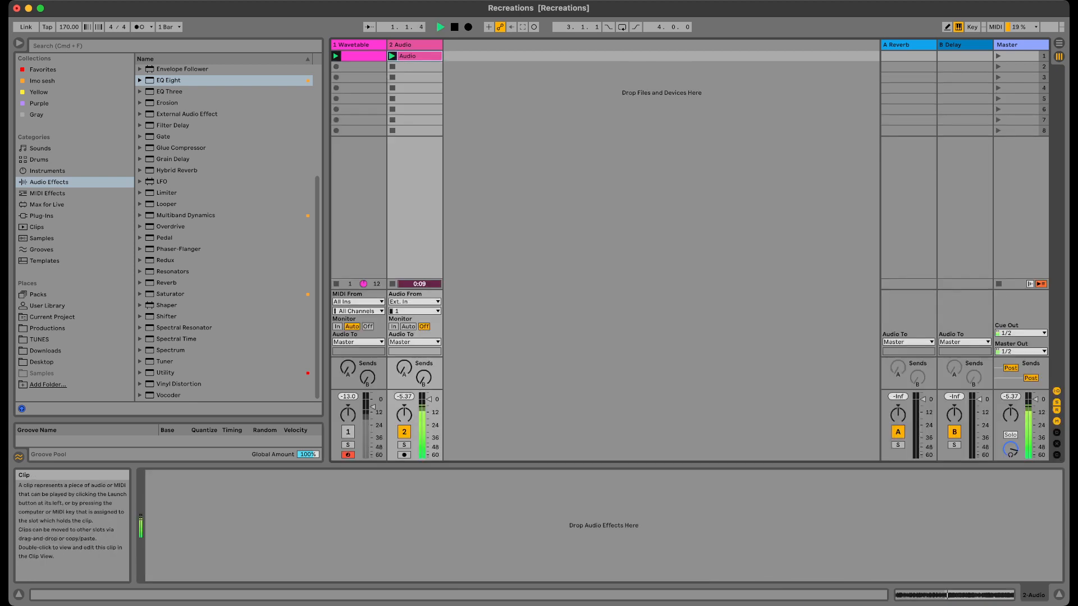
{"action": "key", "text": "space"}
{"action": "left_click", "coordinate": [405, 431]}
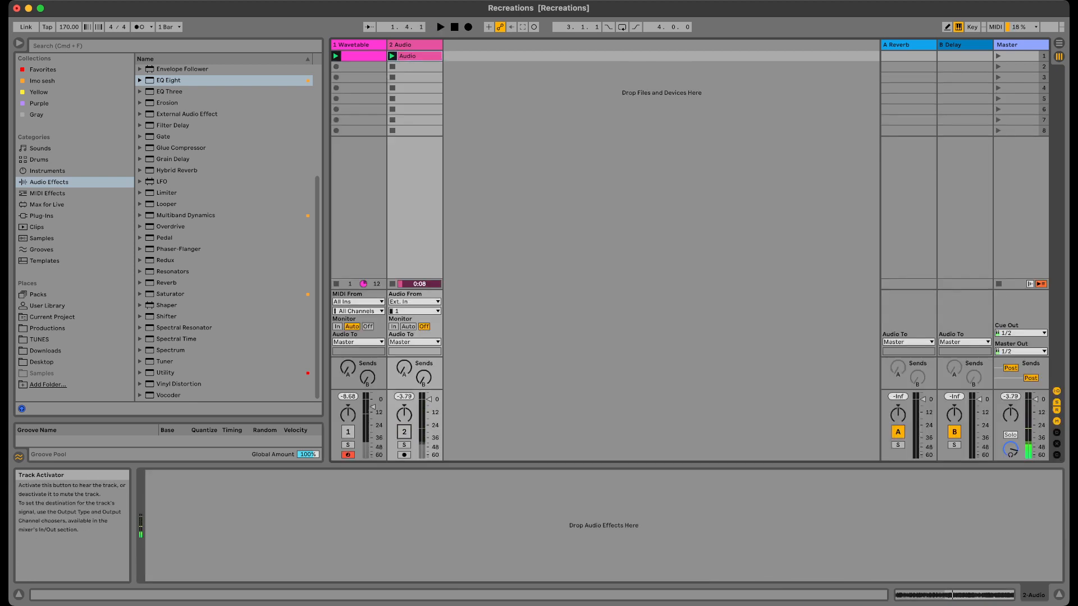
{"action": "left_click", "coordinate": [348, 431]}
{"action": "key", "text": "space"}
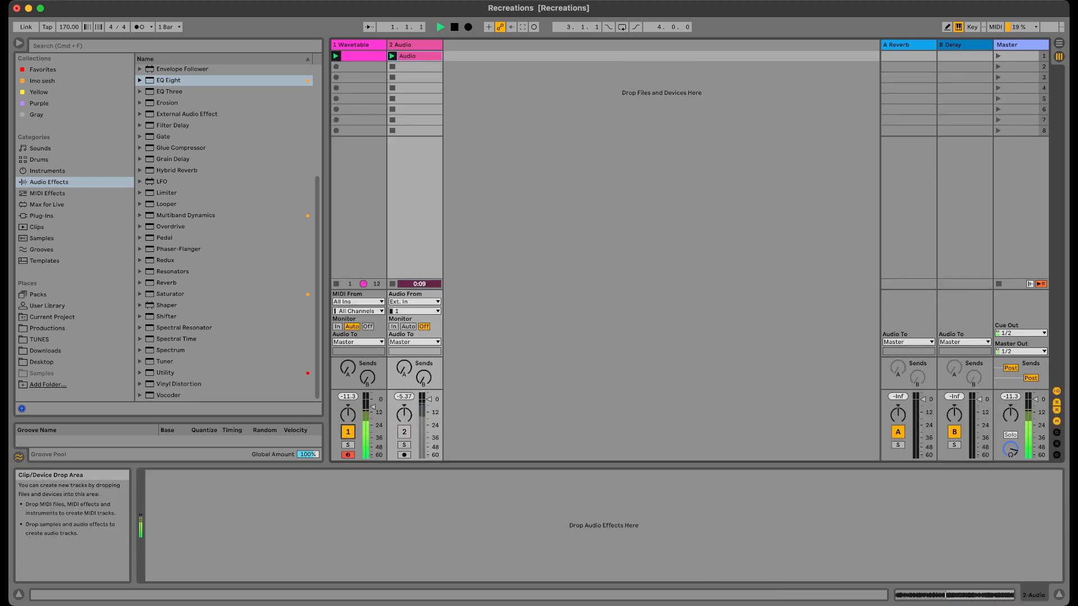
Retune EQ Eight's band 3 on the Wavetable track to 457 Hz with a 13.6 dB boost.
{"action": "left_click", "coordinate": [358, 45]}
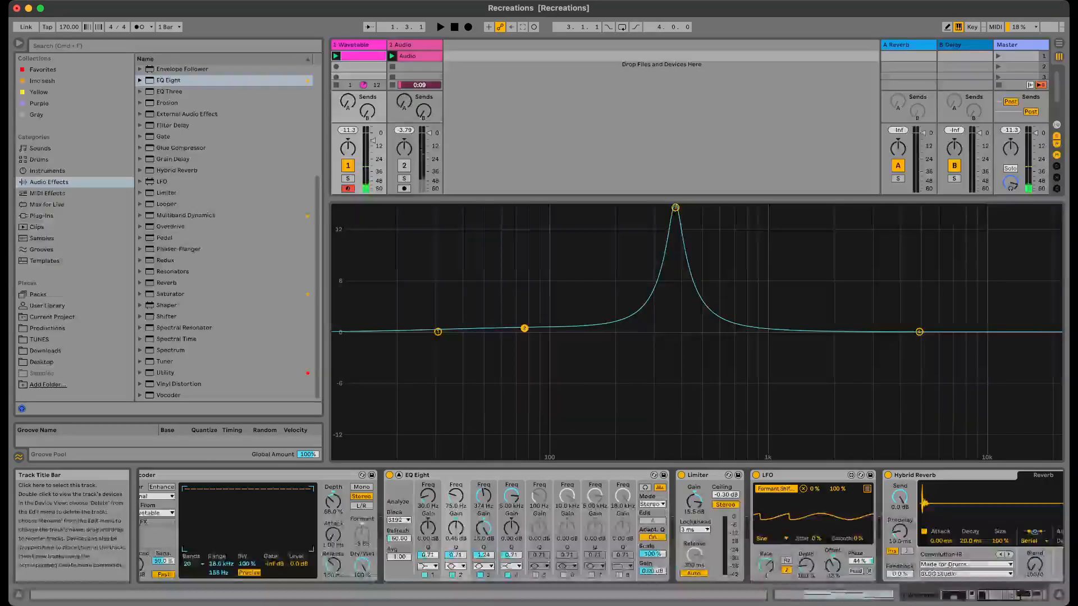
{"action": "key", "text": "space"}
{"action": "left_click_drag", "start_coordinate": [676, 208], "coordinate": [695, 220]}
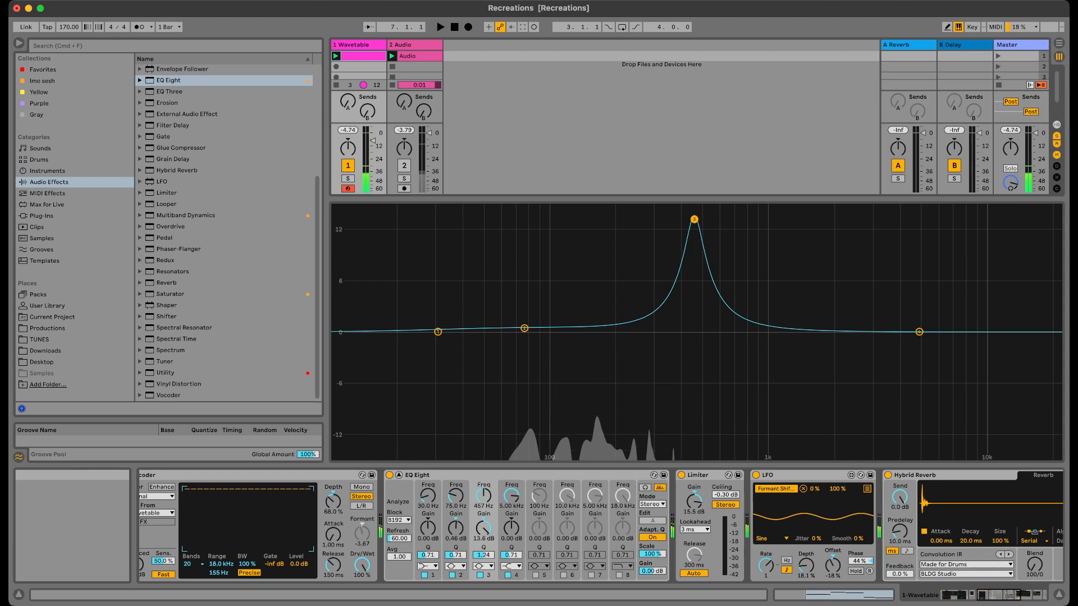
{"action": "left_click", "coordinate": [358, 45]}
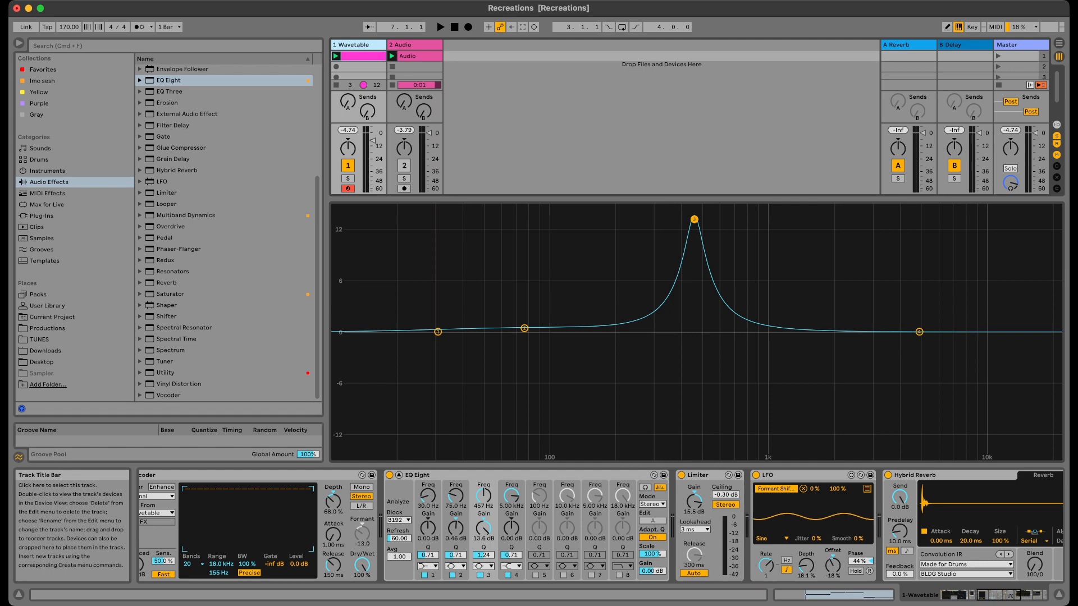
{"action": "key", "text": "super+d"}
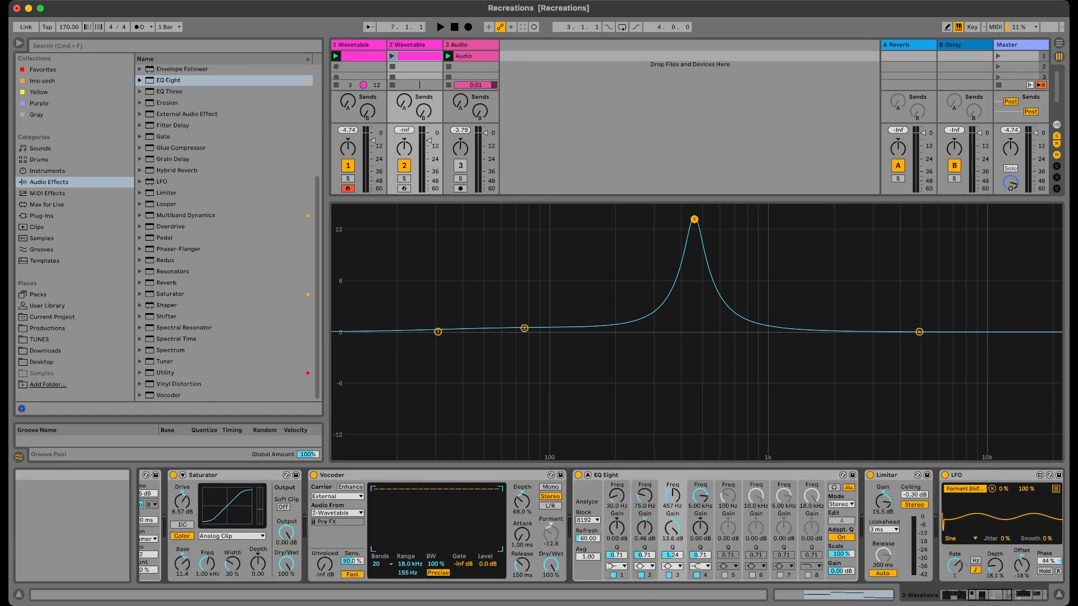
{"action": "left_click", "coordinate": [236, 475]}
{"action": "scroll", "coordinate": [660, 537], "scroll_direction": "right", "scroll_amount": 10}
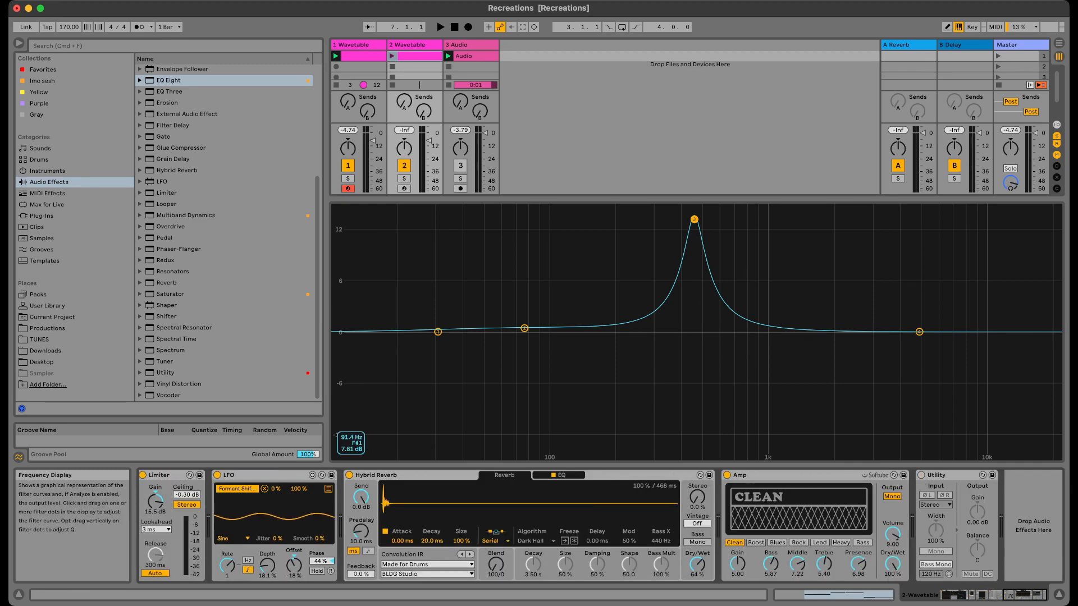
{"action": "key", "text": "super+z"}
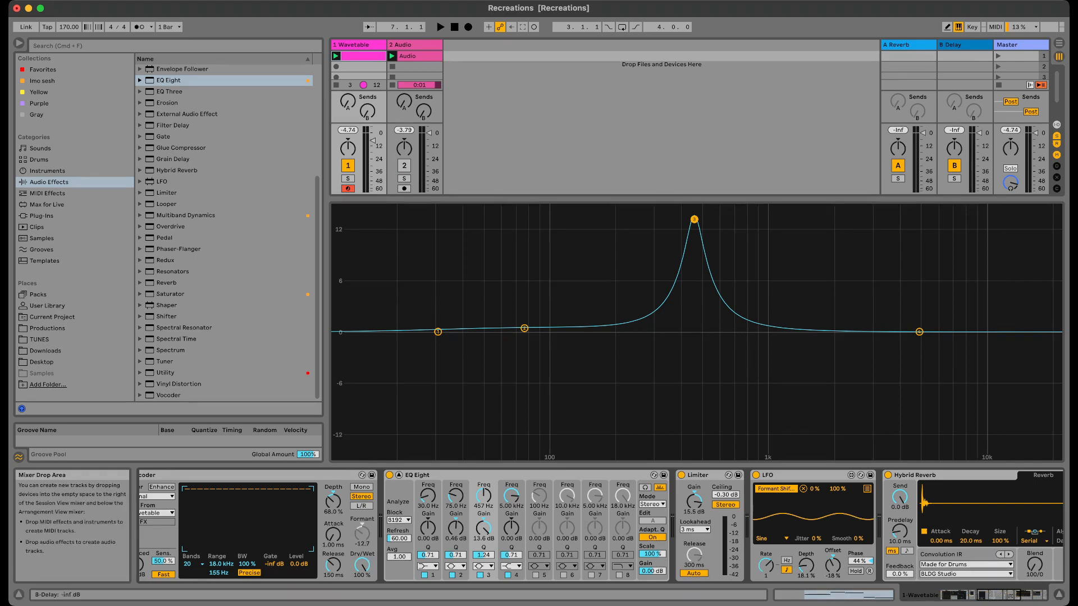
Group the Wavetable instrument into an Instrument Rack and show the rack's chain list.
{"action": "left_click", "coordinate": [358, 45]}
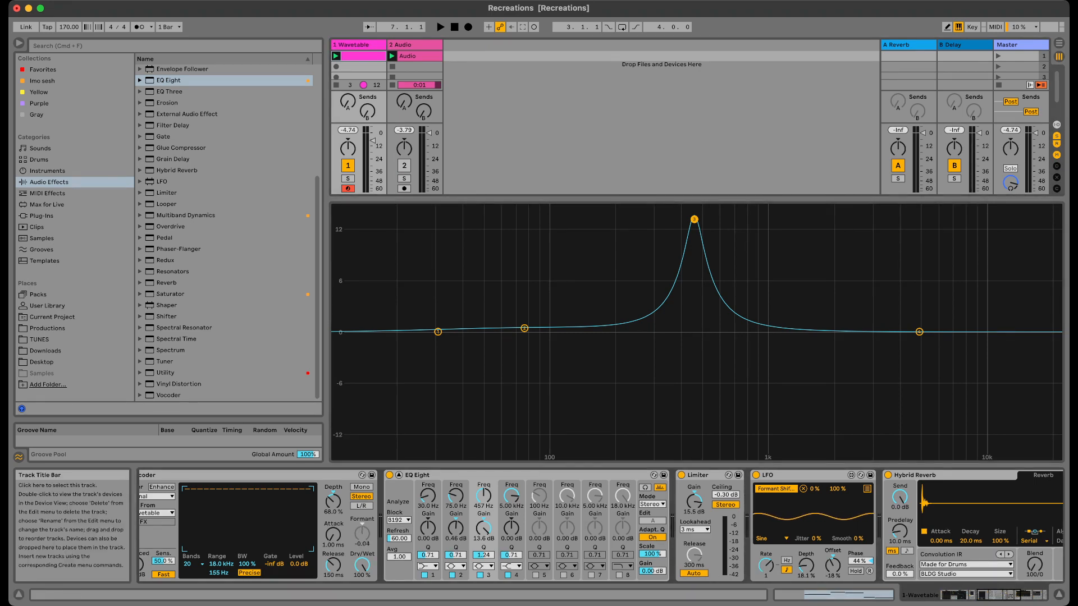
{"action": "scroll", "coordinate": [600, 528], "scroll_direction": "left", "scroll_amount": 10}
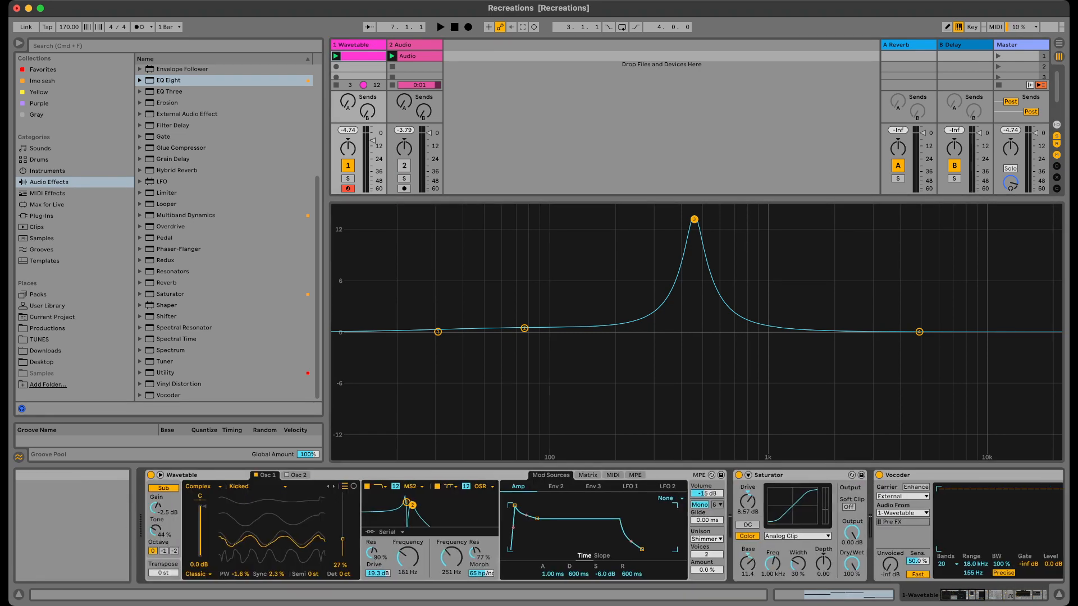
{"action": "left_click", "coordinate": [214, 474]}
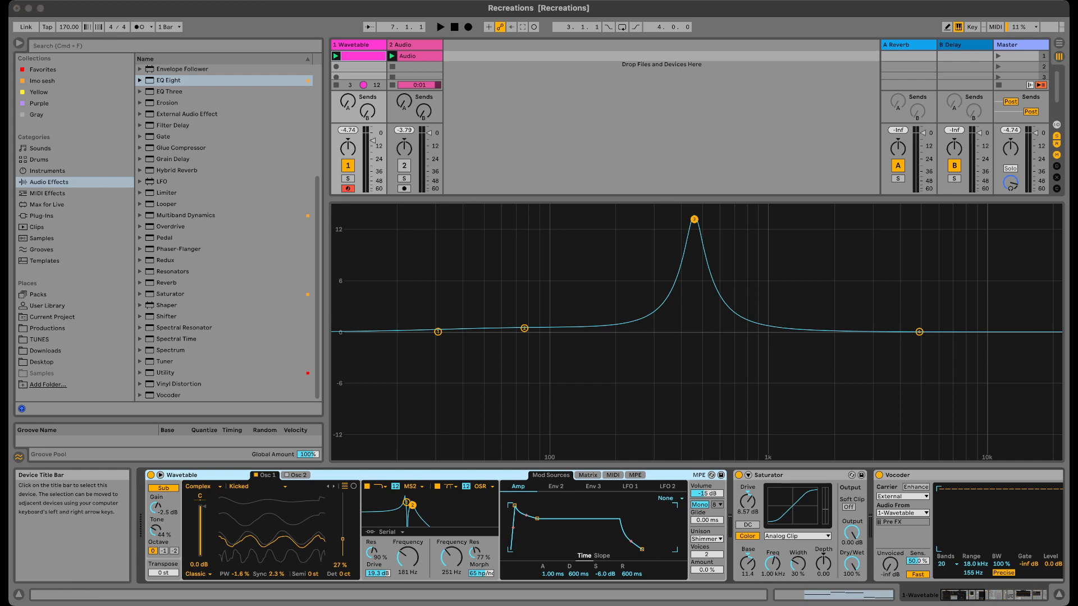
{"action": "key", "text": "super+g"}
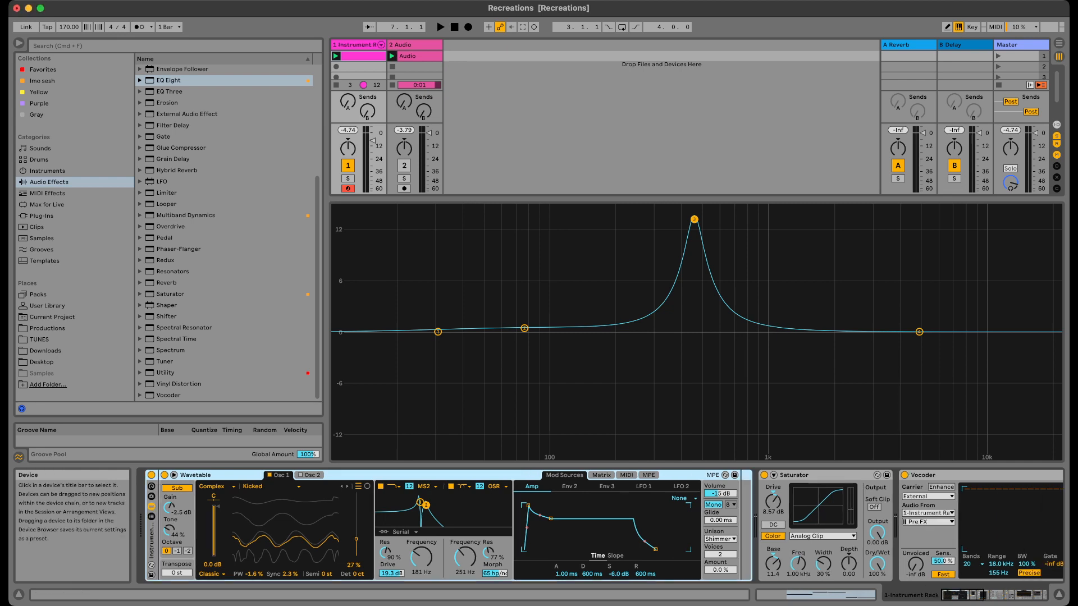
{"action": "left_click", "coordinate": [151, 516]}
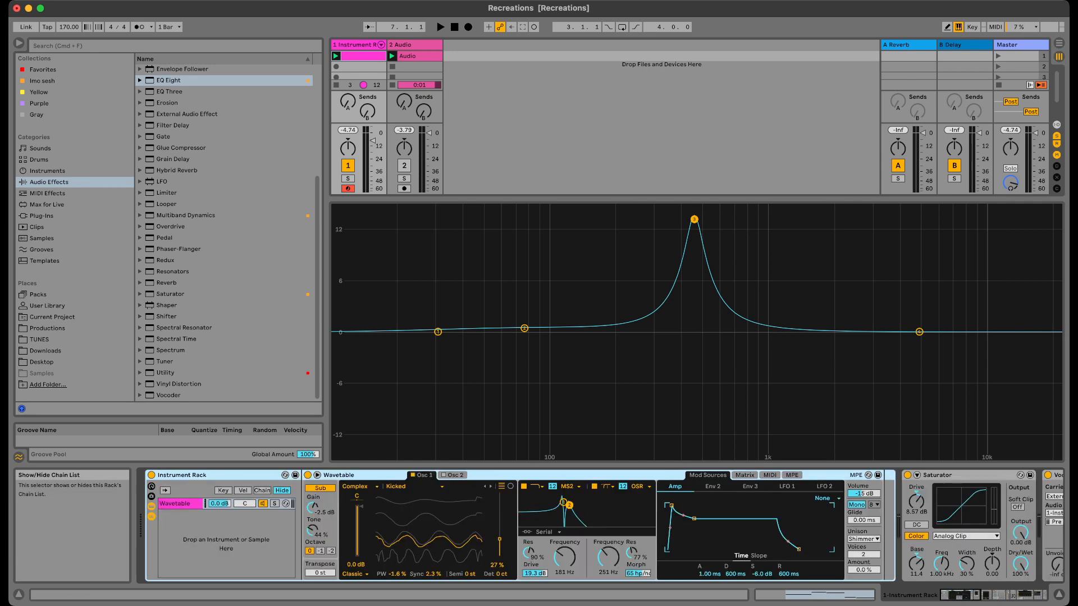
Duplicate the rack's Wavetable chain, name the copy Sub and the original Vowel, and select the Sub chain.
{"action": "left_click", "coordinate": [176, 504]}
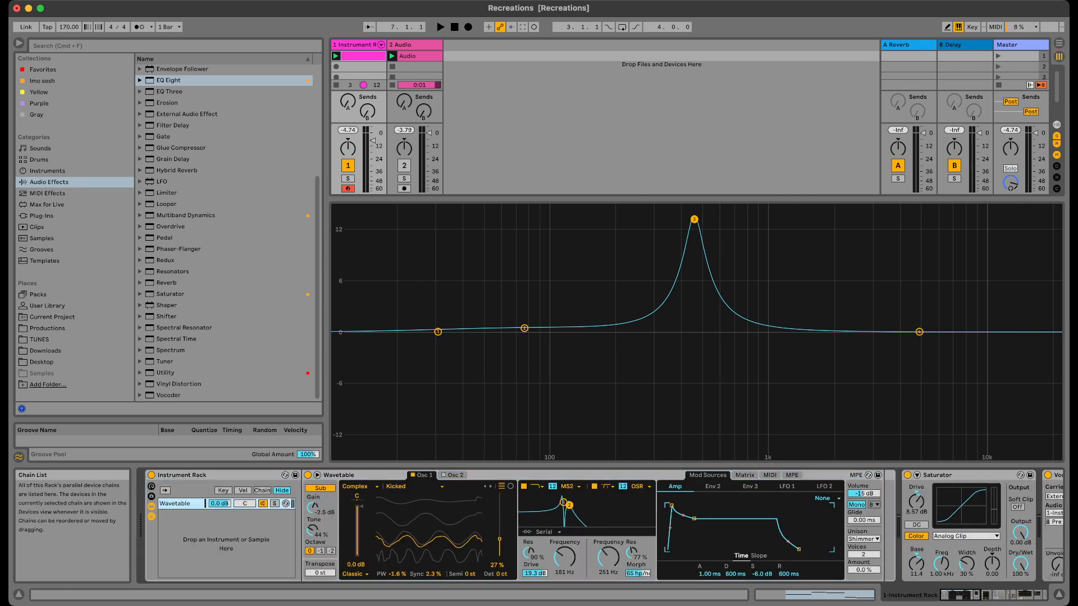
{"action": "key", "text": "super+d"}
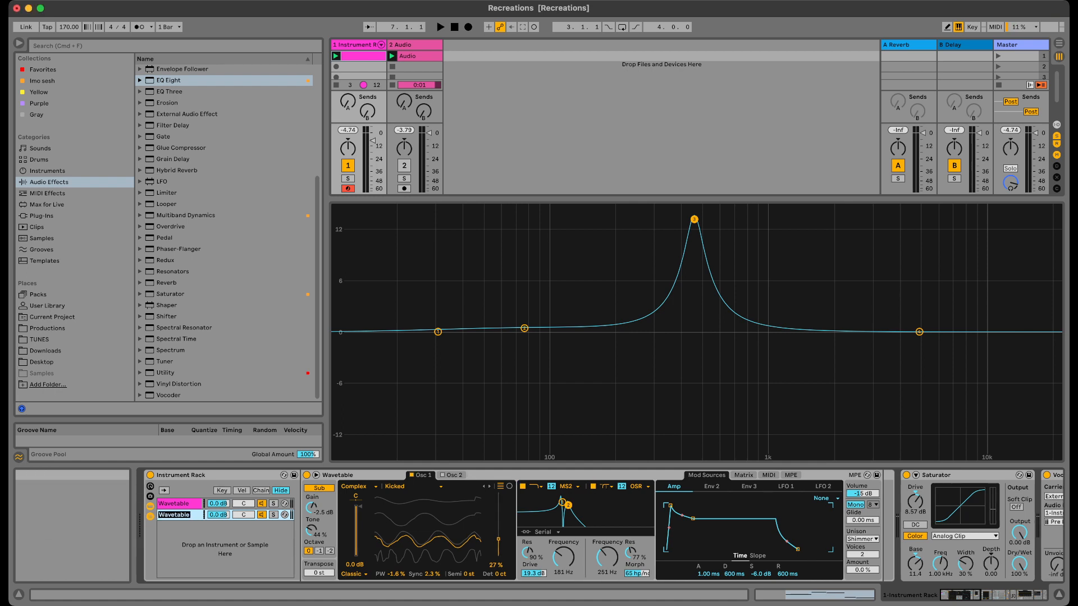
{"action": "type", "text": "Sub"}
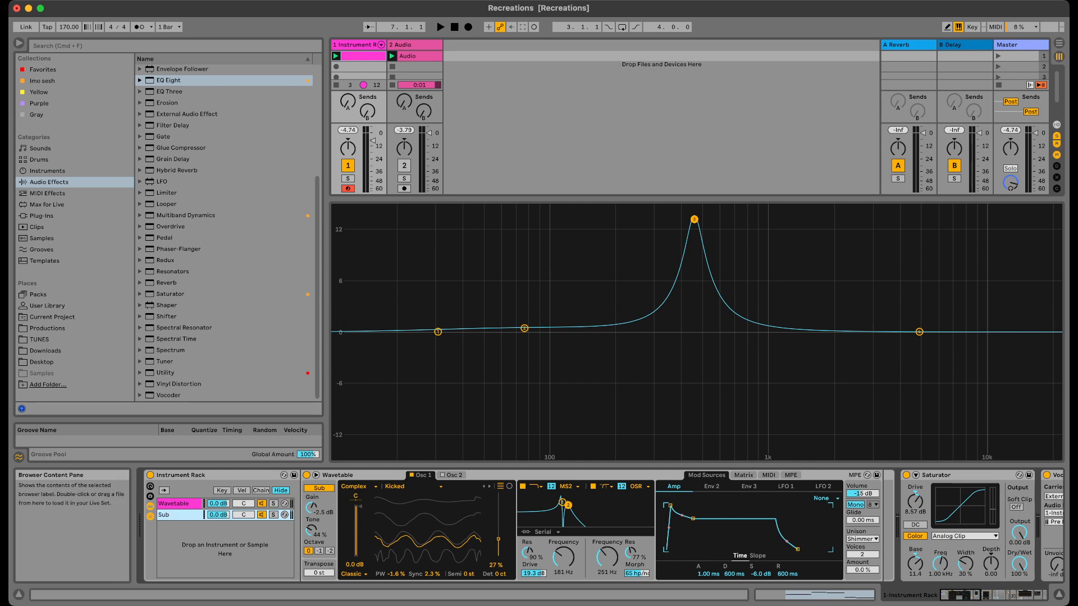
{"action": "left_click", "coordinate": [175, 504]}
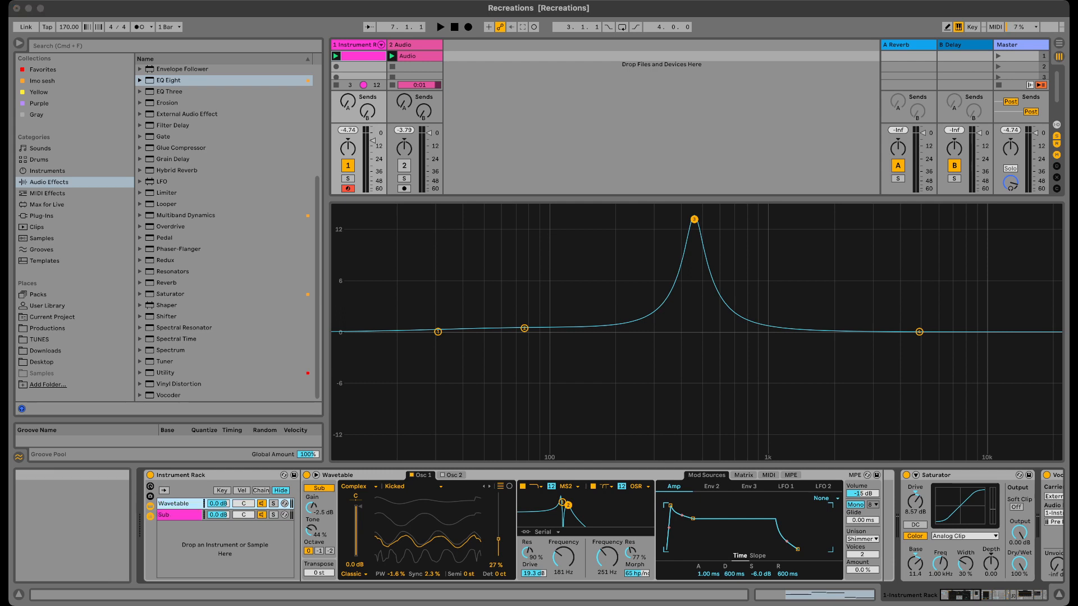
{"action": "type", "text": "Vowel"}
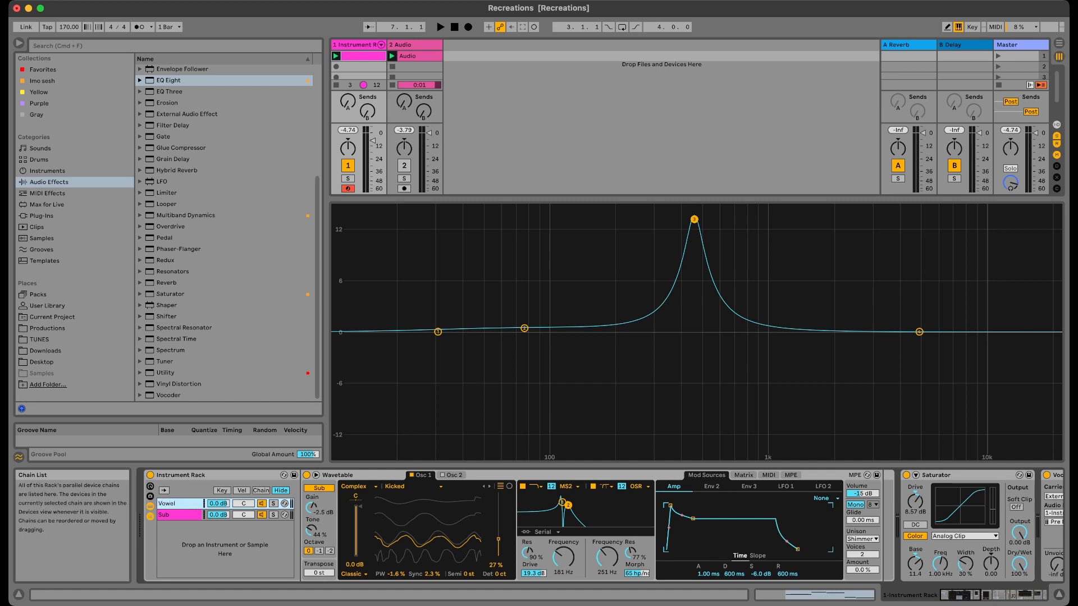
{"action": "left_click", "coordinate": [175, 515]}
{"action": "scroll", "coordinate": [600, 526], "scroll_direction": "right", "scroll_amount": 4}
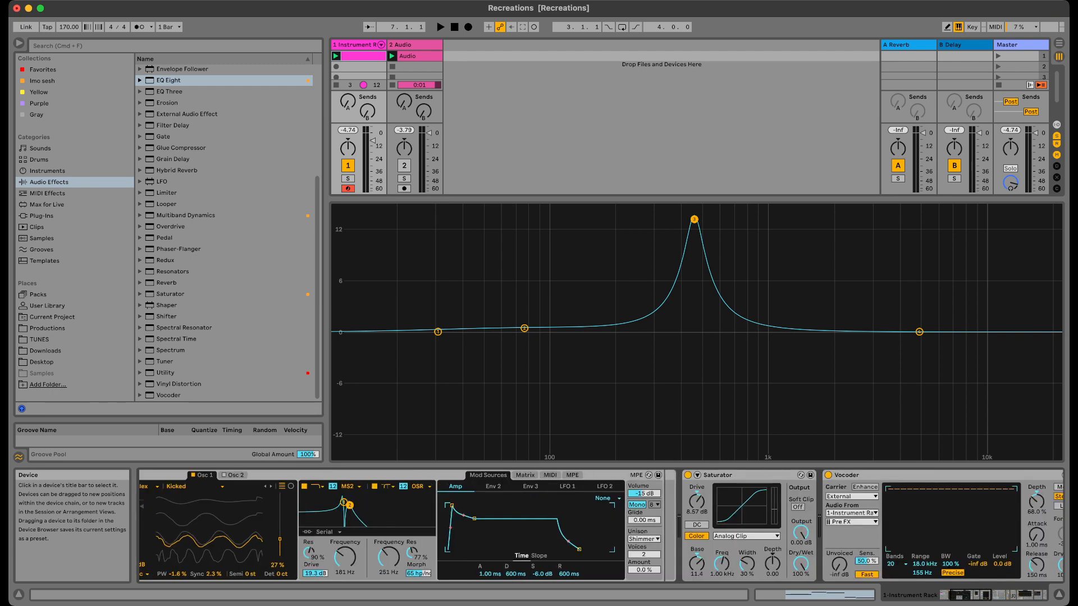
Look through the track's device chain from the Instrument Rack to the LFO to review the effects behind the rack.
{"action": "scroll", "coordinate": [601, 526], "scroll_direction": "left", "scroll_amount": 4}
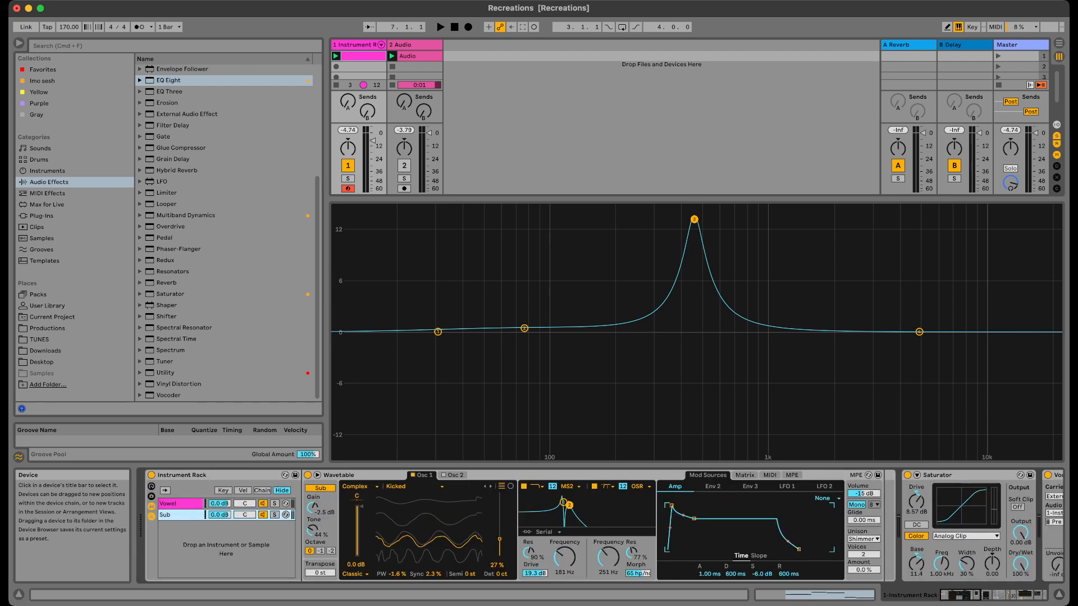
{"action": "scroll", "coordinate": [601, 526], "scroll_direction": "right", "scroll_amount": 5}
{"action": "left_click", "coordinate": [413, 475]}
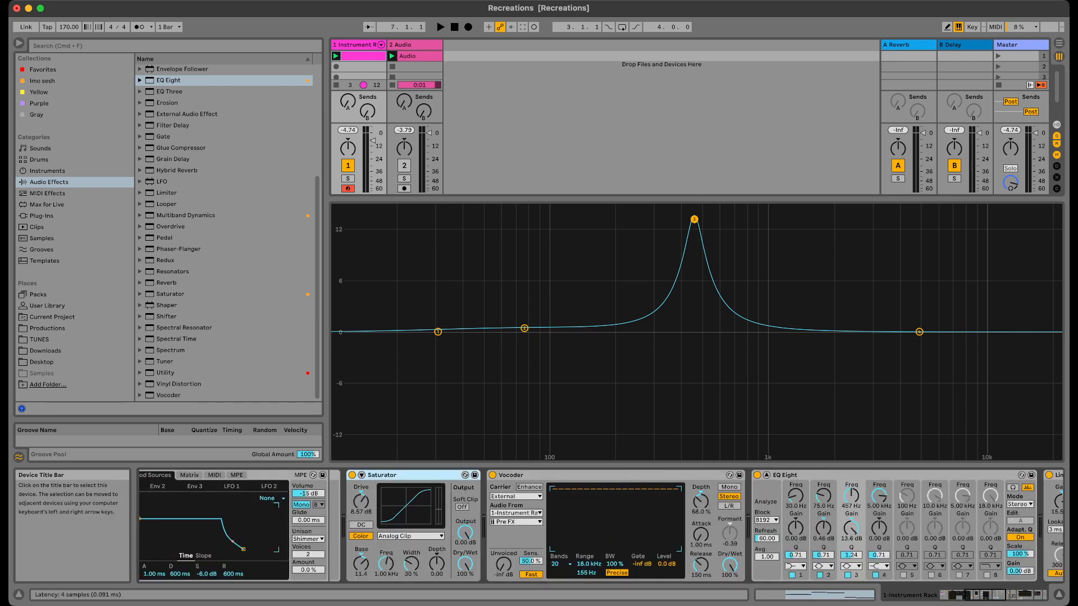
{"action": "scroll", "coordinate": [601, 526], "scroll_direction": "right", "scroll_amount": 3}
{"action": "scroll", "coordinate": [600, 526], "scroll_direction": "left", "scroll_amount": 8}
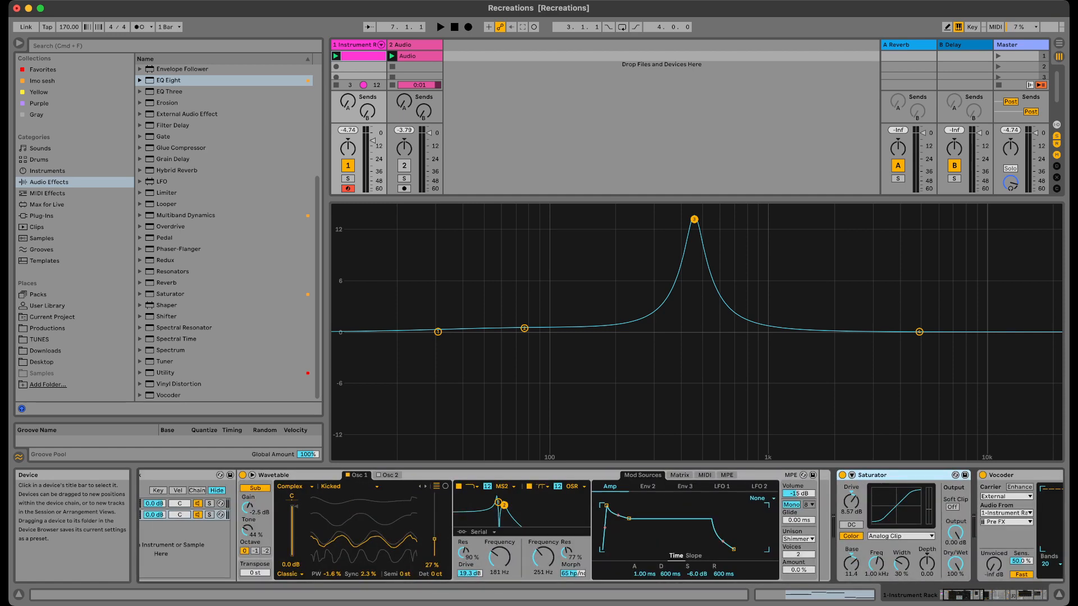
{"action": "scroll", "coordinate": [600, 526], "scroll_direction": "right", "scroll_amount": 5}
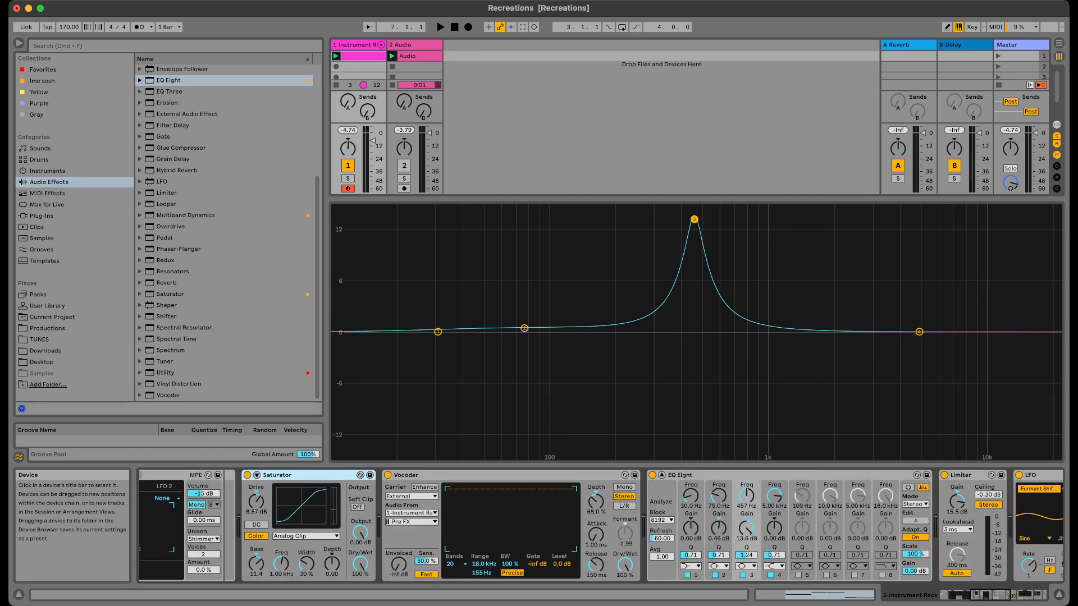
{"action": "scroll", "coordinate": [601, 526], "scroll_direction": "right", "scroll_amount": 1}
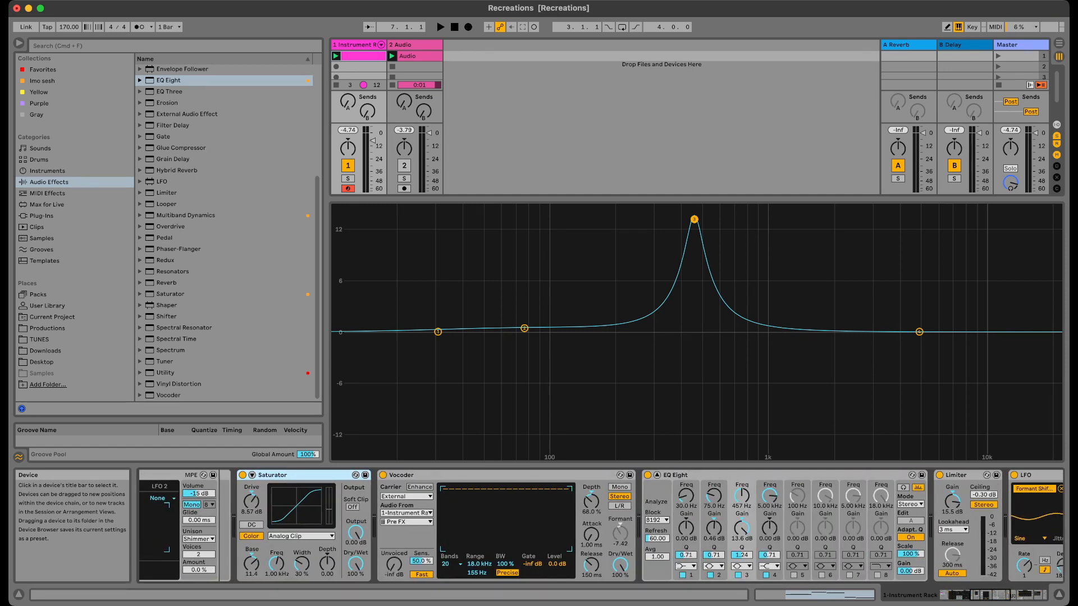
{"action": "scroll", "coordinate": [601, 526], "scroll_direction": "right", "scroll_amount": 2}
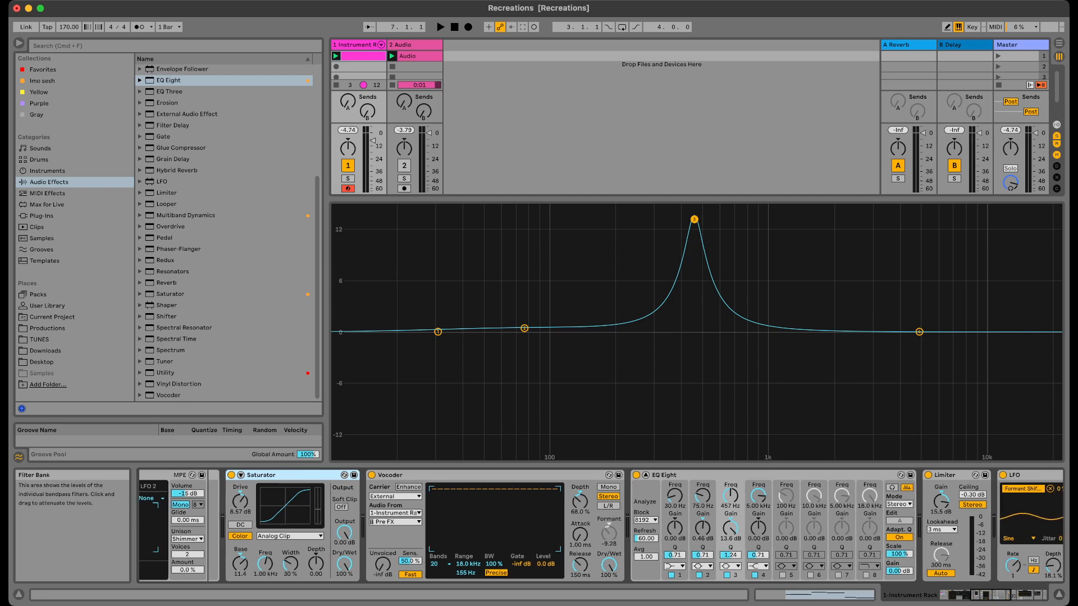
{"action": "scroll", "coordinate": [176, 560], "scroll_direction": "left", "scroll_amount": 10}
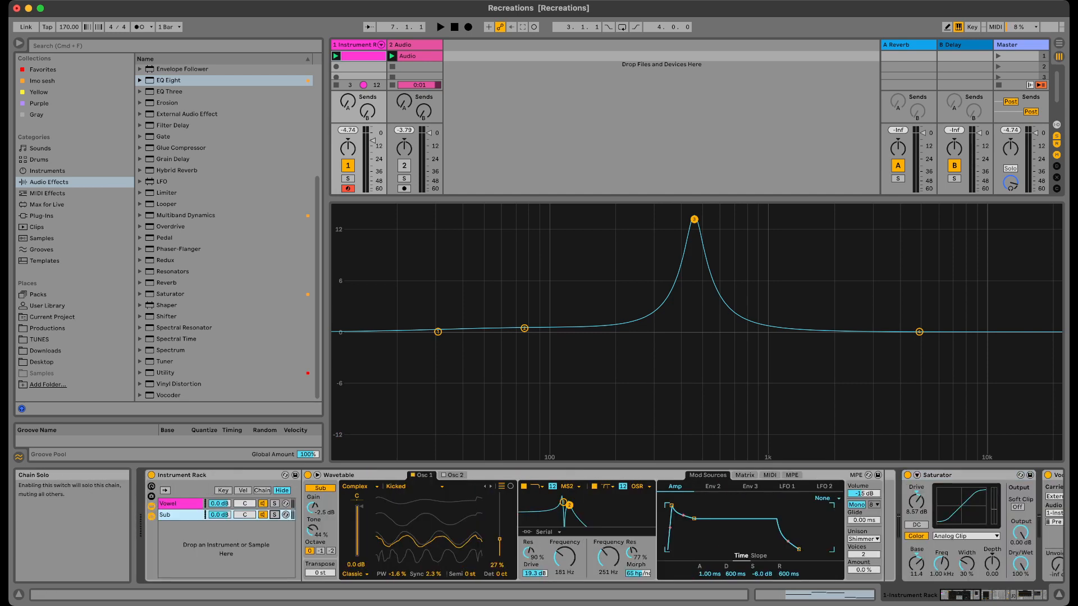
Solo the Sub chain and play it back while looking through the effects after the rack.
{"action": "key", "text": "space"}
{"action": "scroll", "coordinate": [205, 525], "scroll_direction": "right", "scroll_amount": 20}
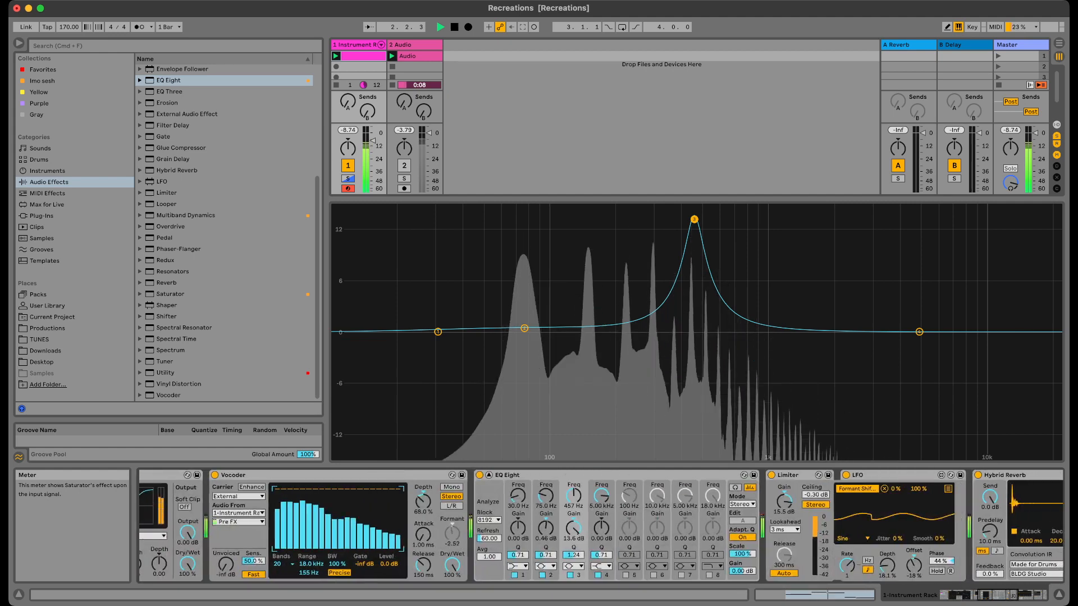
{"action": "scroll", "coordinate": [601, 526], "scroll_direction": "right", "scroll_amount": 20}
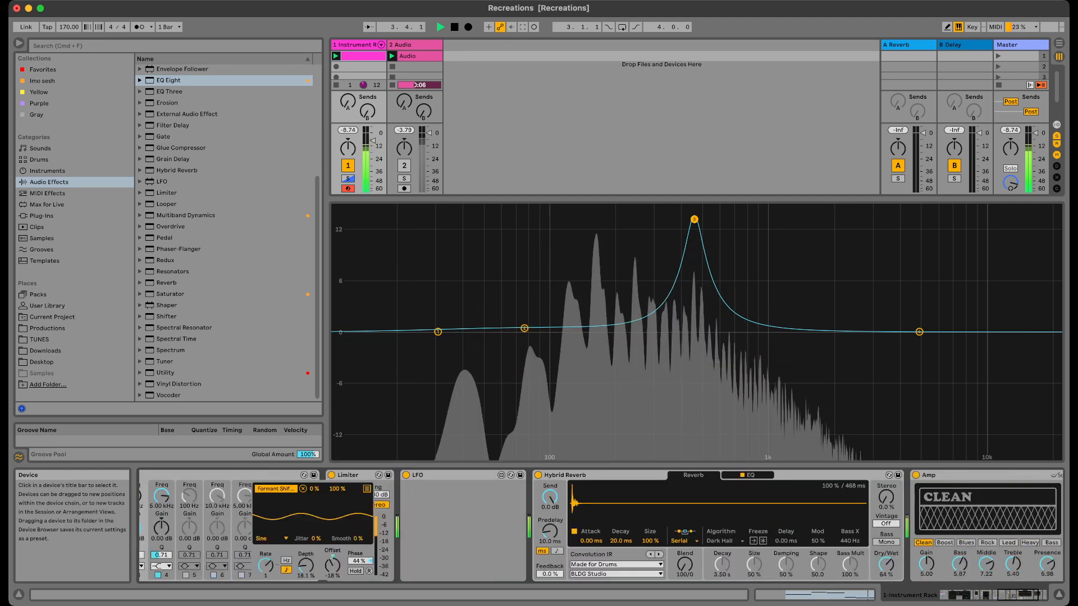
{"action": "scroll", "coordinate": [600, 526], "scroll_direction": "right", "scroll_amount": 12}
{"action": "key", "text": "space"}
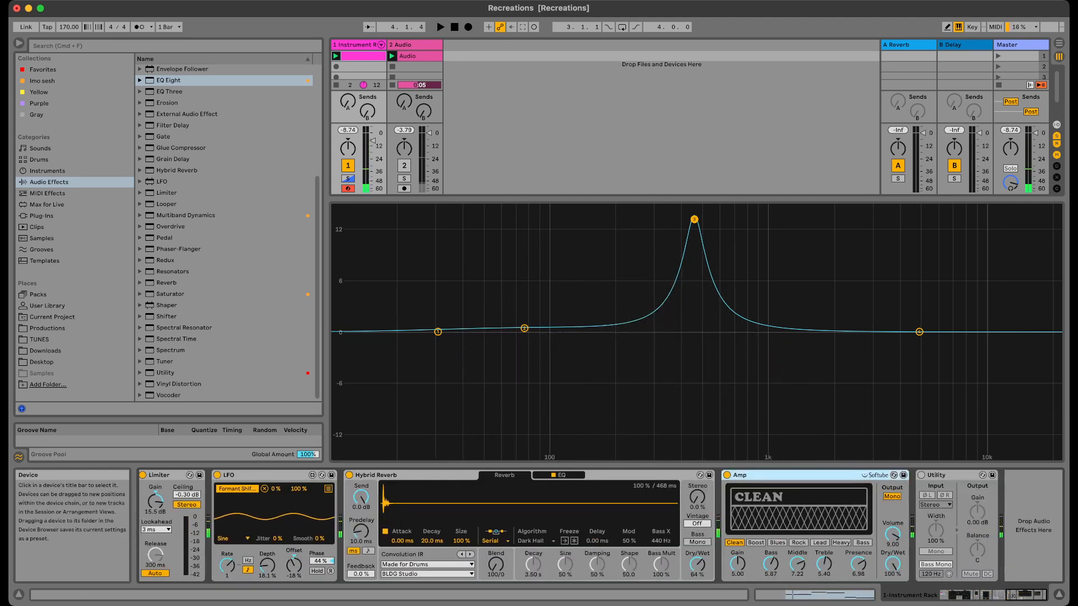
Delete the Hybrid Reverb and Amp from the track and play the soloed Sub chain again.
{"action": "left_click", "coordinate": [412, 474], "text": "shift"}
{"action": "key", "text": "Delete"}
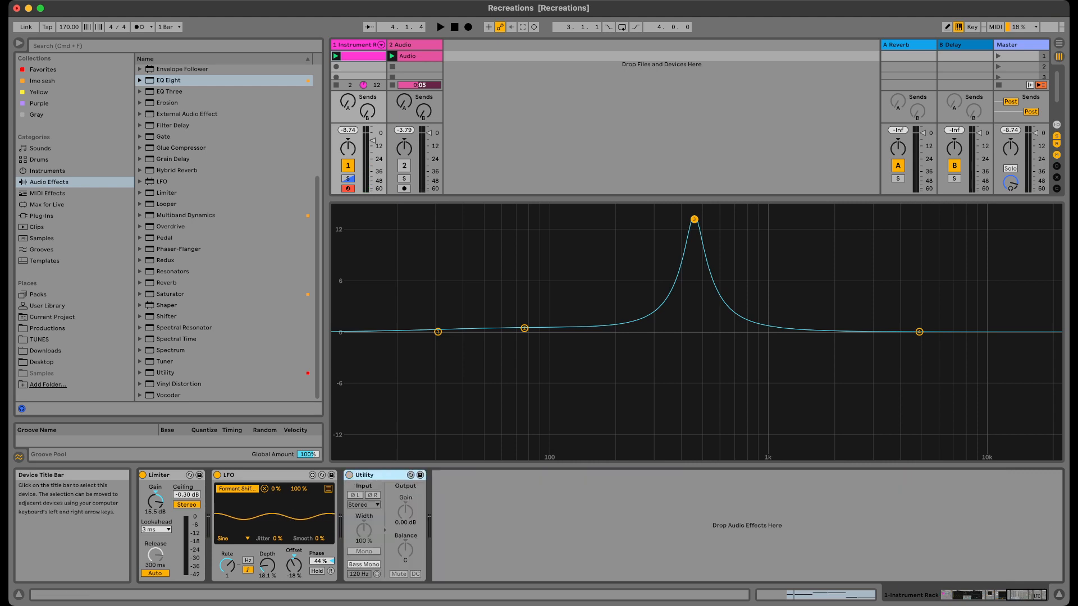
{"action": "key", "text": "space"}
{"action": "scroll", "coordinate": [601, 526], "scroll_direction": "left", "scroll_amount": 20}
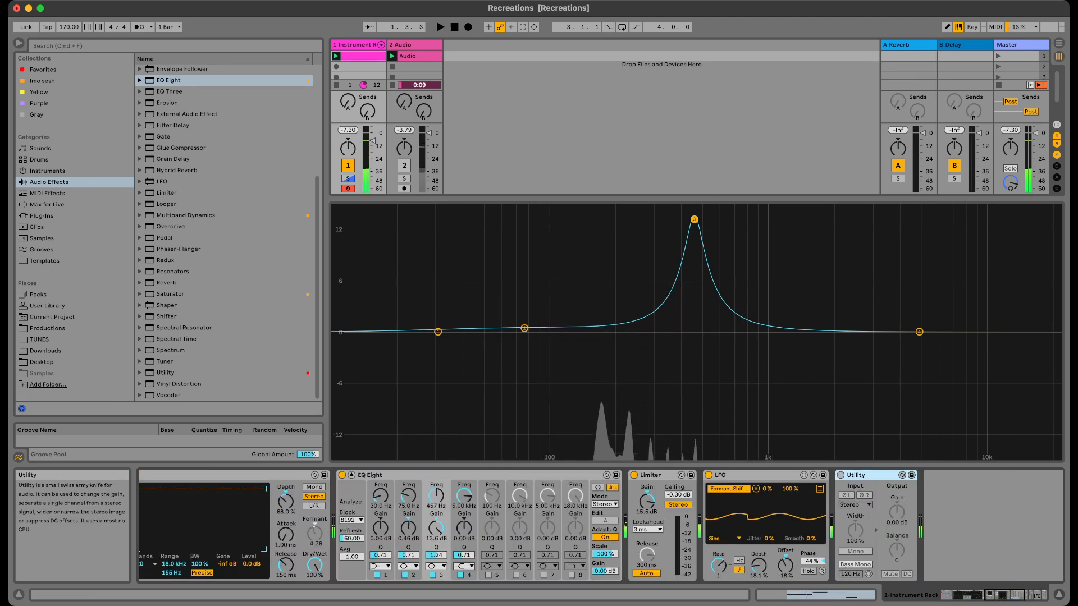
{"action": "scroll", "coordinate": [601, 526], "scroll_direction": "left", "scroll_amount": 20}
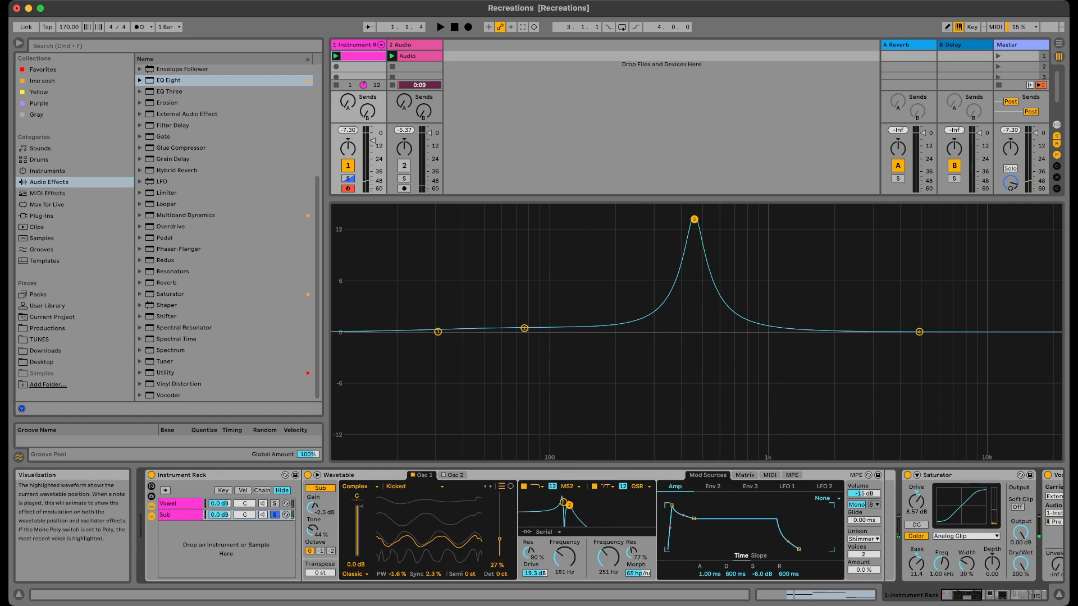
Turn off both filters in the Sub chain's Wavetable and listen to the result.
{"action": "left_click", "coordinate": [523, 486]}
{"action": "key", "text": "space"}
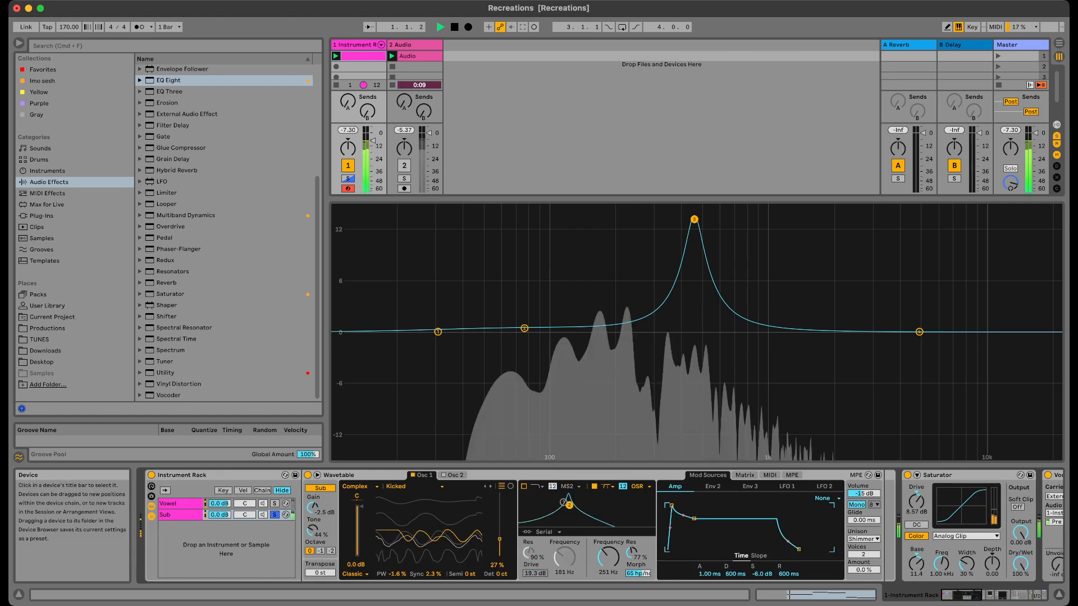
{"action": "key", "text": "space"}
{"action": "left_click", "coordinate": [595, 487]}
{"action": "key", "text": "space"}
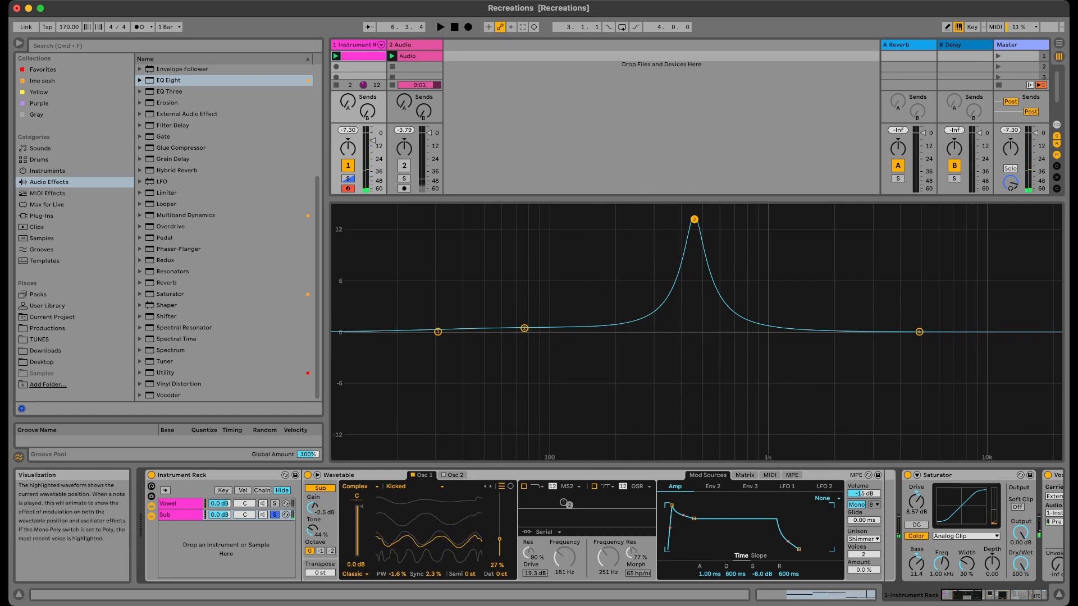
Set the Sub Tone of the Sub chain's Wavetable to 0.0% and play it back.
{"action": "left_click_drag", "start_coordinate": [312, 531], "coordinate": [313, 567]}
{"action": "key", "text": "space"}
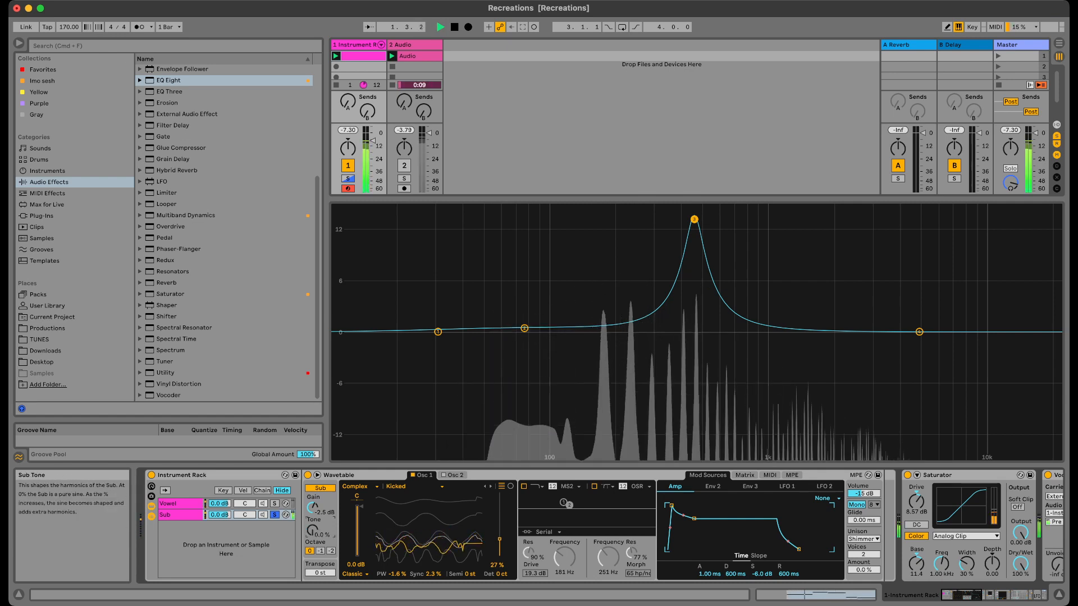
{"action": "key", "text": "space"}
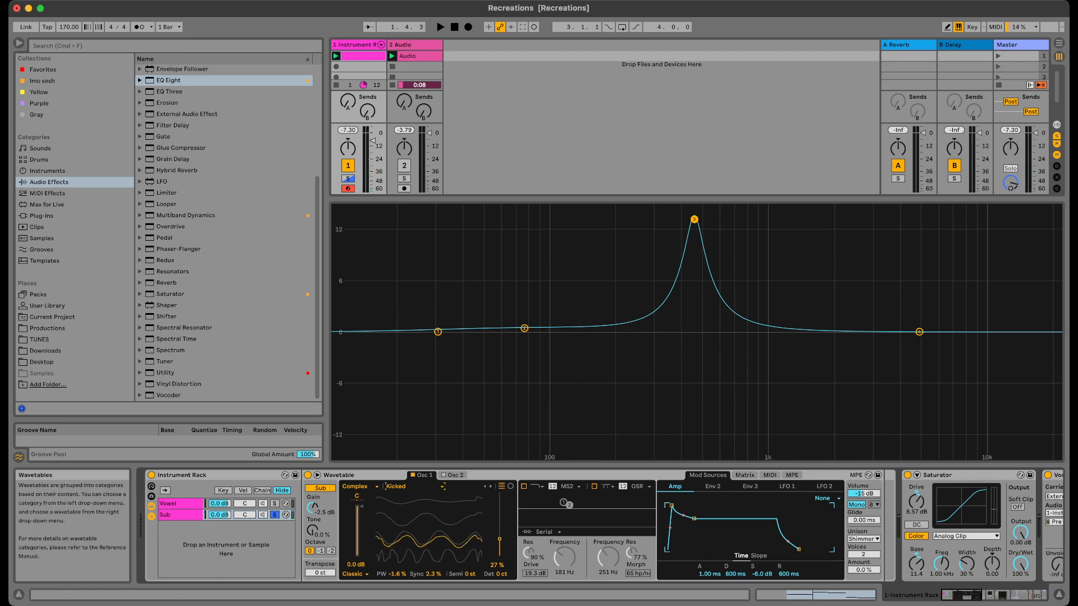
Reset all LFO 1 and LFO 2 modulation amounts to zero in the modulation matrix of the Sub chain's Wavetable.
{"action": "scroll", "coordinate": [601, 525], "scroll_direction": "right", "scroll_amount": 3}
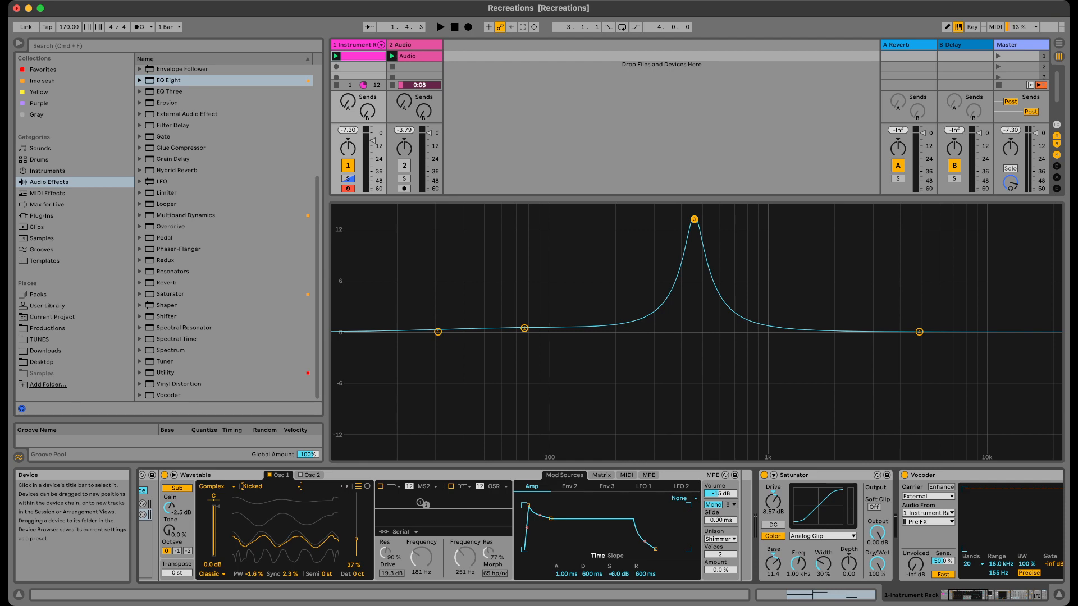
{"action": "scroll", "coordinate": [562, 519], "scroll_direction": "left", "scroll_amount": 3}
{"action": "scroll", "coordinate": [561, 519], "scroll_direction": "right", "scroll_amount": 5}
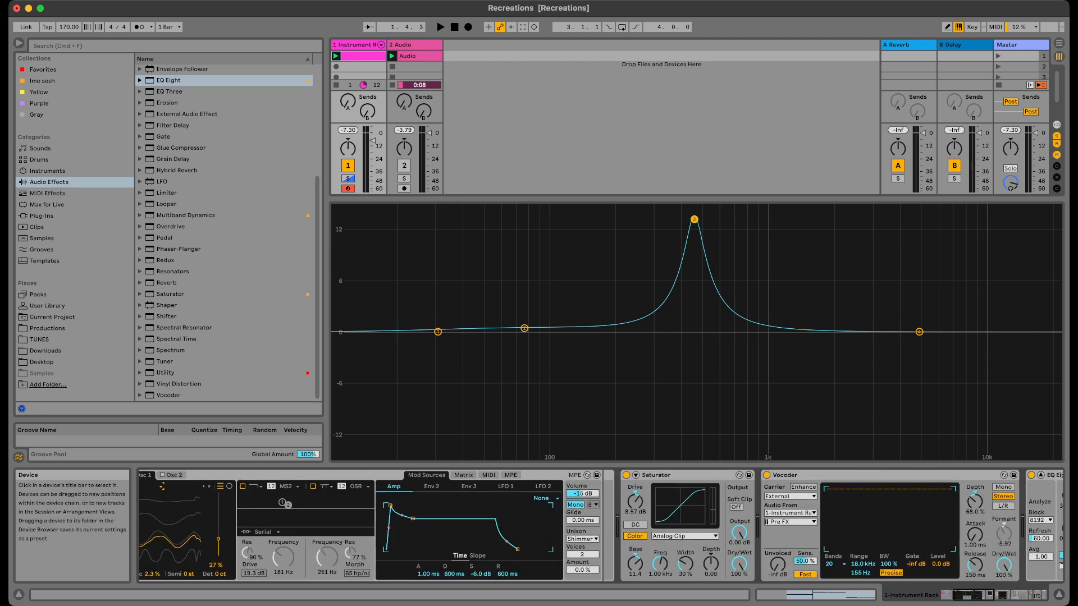
{"action": "left_click", "coordinate": [463, 475]}
{"action": "left_click_drag", "start_coordinate": [512, 499], "coordinate": [511, 508]}
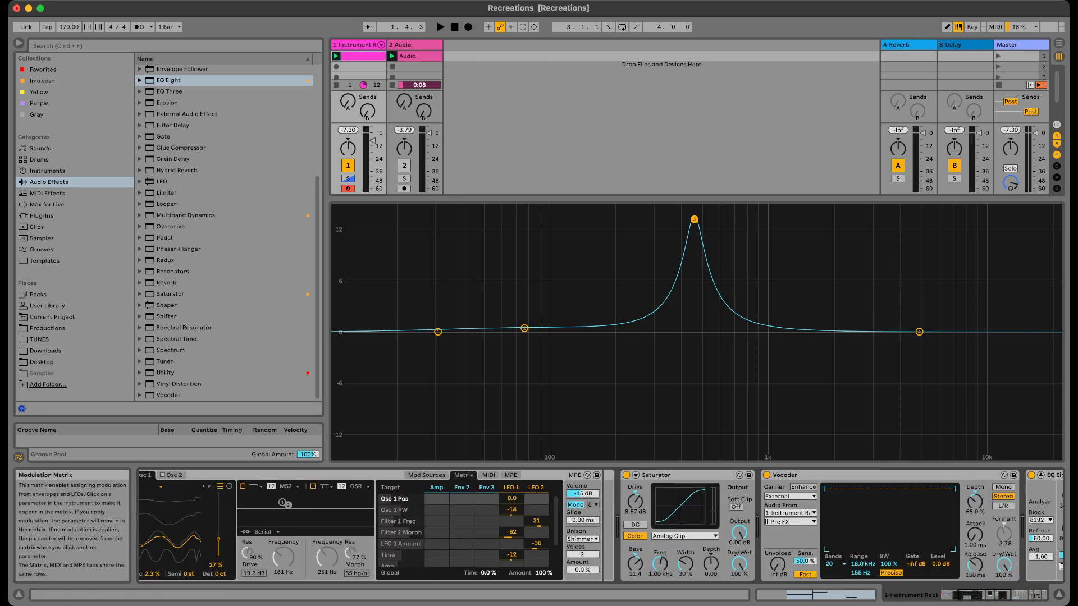
{"action": "left_click", "coordinate": [511, 510]}
{"action": "double_click", "coordinate": [511, 533]}
{"action": "double_click", "coordinate": [512, 555]}
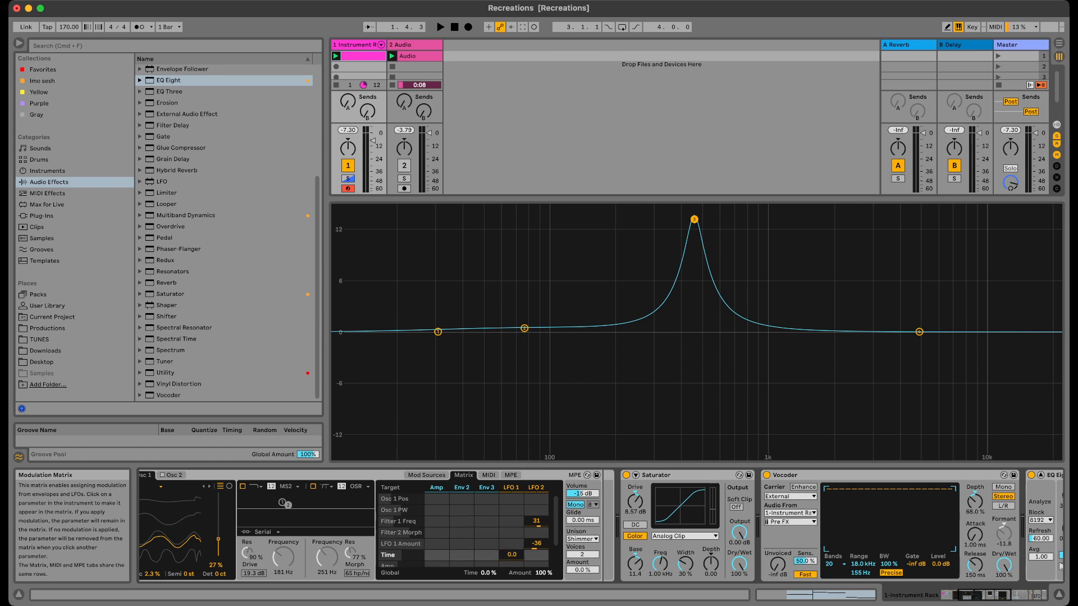
{"action": "double_click", "coordinate": [536, 544]}
{"action": "double_click", "coordinate": [536, 521]}
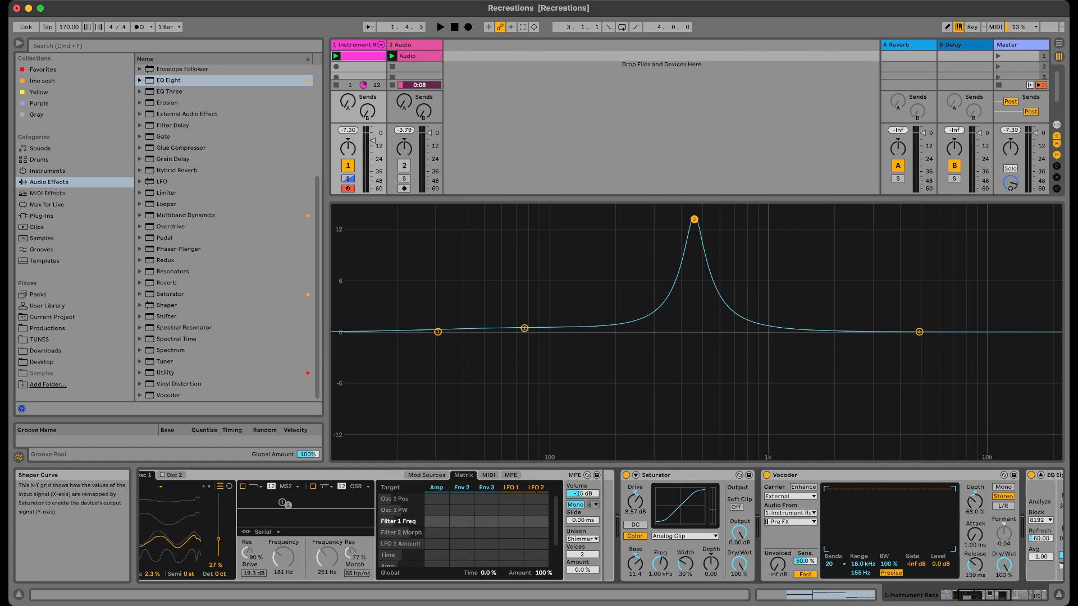
Try to remove the Saturator, Vocoder, EQ Eight and Limiter from the track.
{"action": "scroll", "coordinate": [684, 506], "scroll_direction": "right", "scroll_amount": 1}
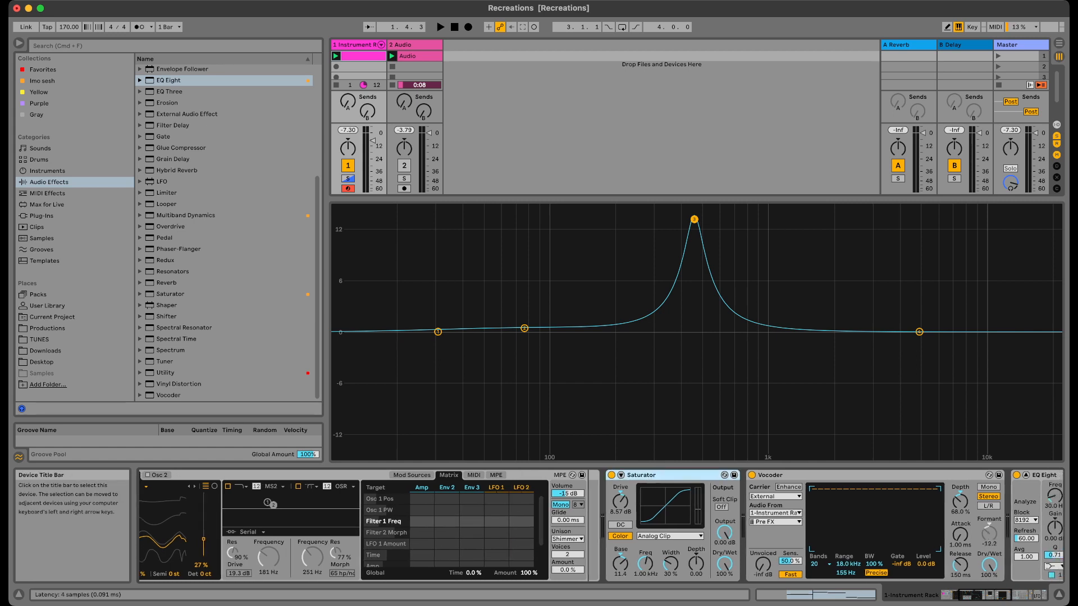
{"action": "scroll", "coordinate": [674, 475], "scroll_direction": "right", "scroll_amount": 5}
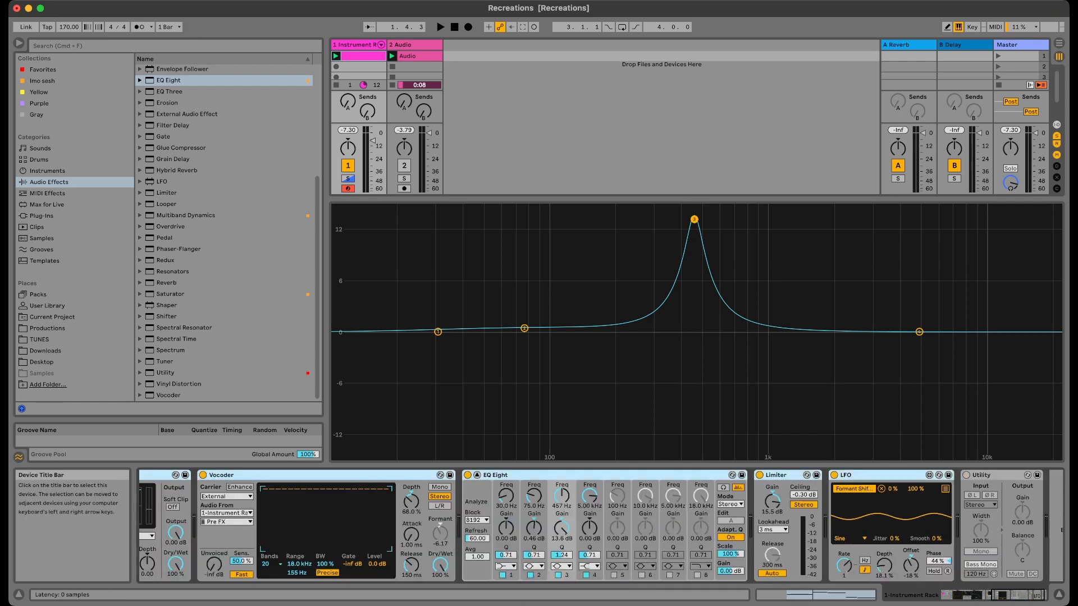
{"action": "key", "text": "Delete"}
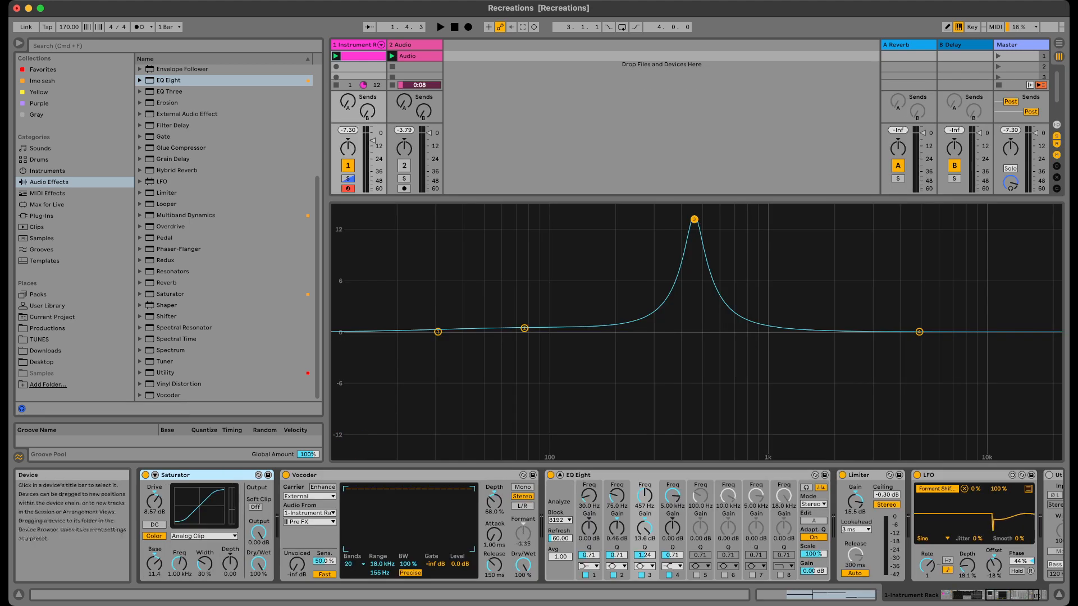
Check the Vowel and Sub chains in the rack and take the Sub chain out of solo.
{"action": "scroll", "coordinate": [601, 525], "scroll_direction": "left", "scroll_amount": 10}
{"action": "left_click", "coordinate": [177, 503]}
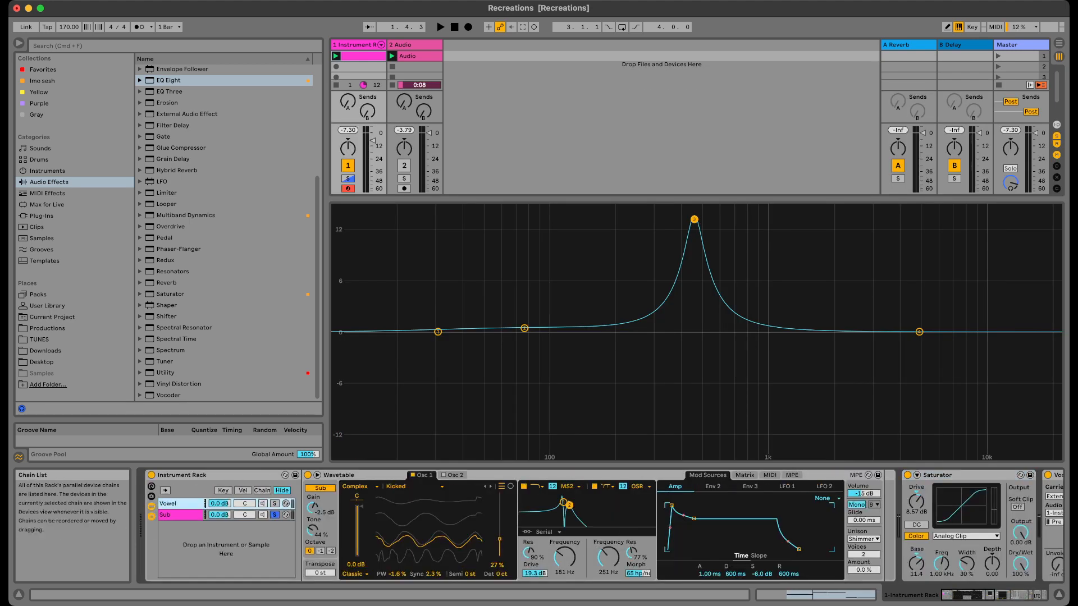
{"action": "left_click", "coordinate": [262, 515]}
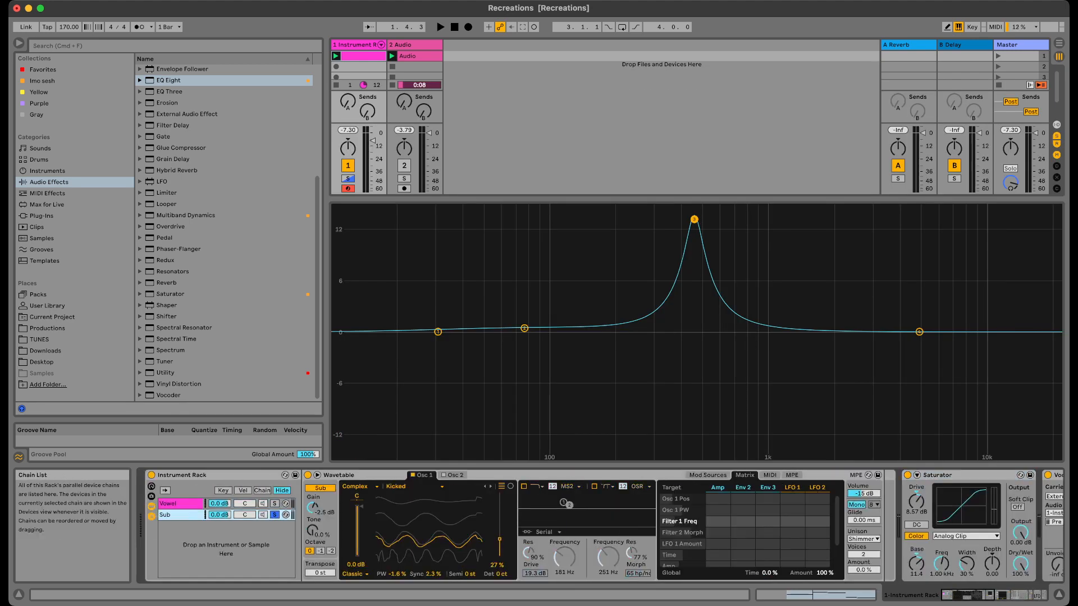
{"action": "left_click", "coordinate": [263, 504]}
{"action": "left_click", "coordinate": [275, 514]}
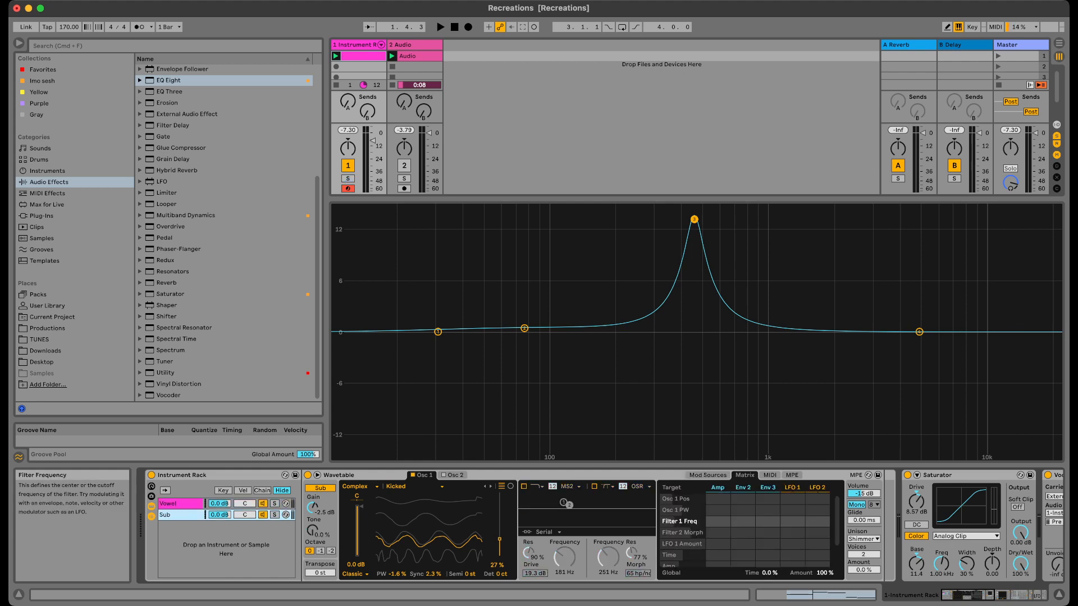
Try removing all effects from Saturator through Utility behind the rack, and undo the removal.
{"action": "scroll", "coordinate": [528, 539], "scroll_direction": "right", "scroll_amount": 5}
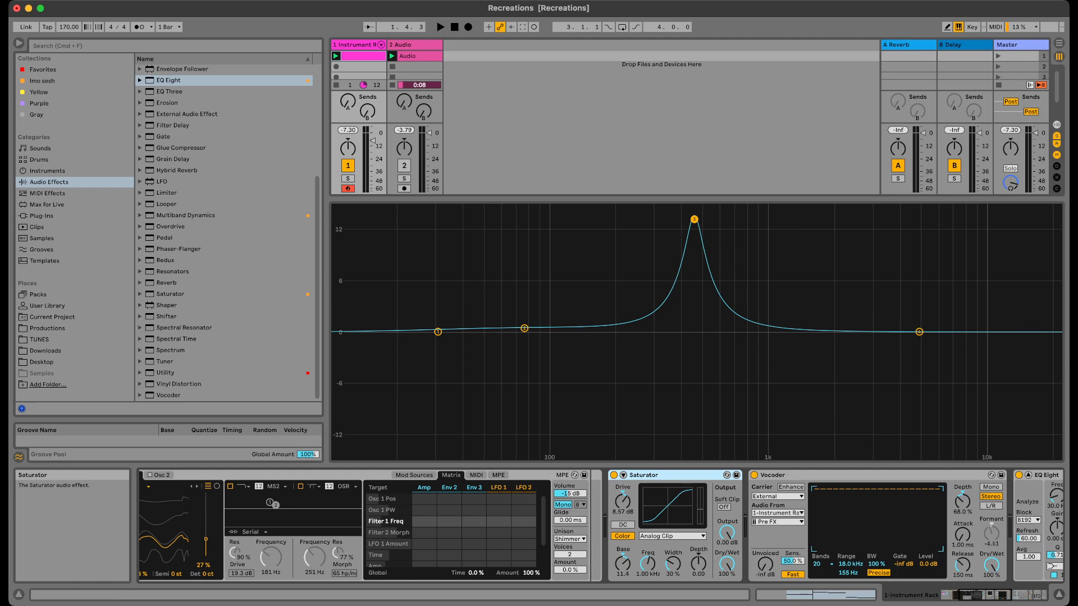
{"action": "scroll", "coordinate": [600, 528], "scroll_direction": "right", "scroll_amount": 10}
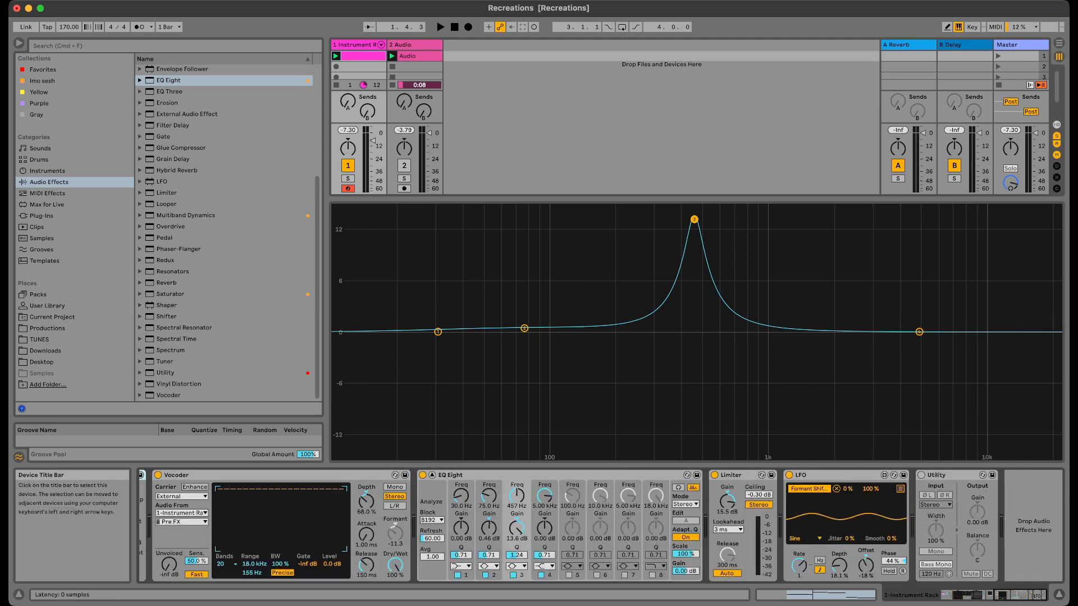
{"action": "left_click", "coordinate": [949, 475], "text": "shift"}
{"action": "scroll", "coordinate": [561, 528], "scroll_direction": "left", "scroll_amount": 15}
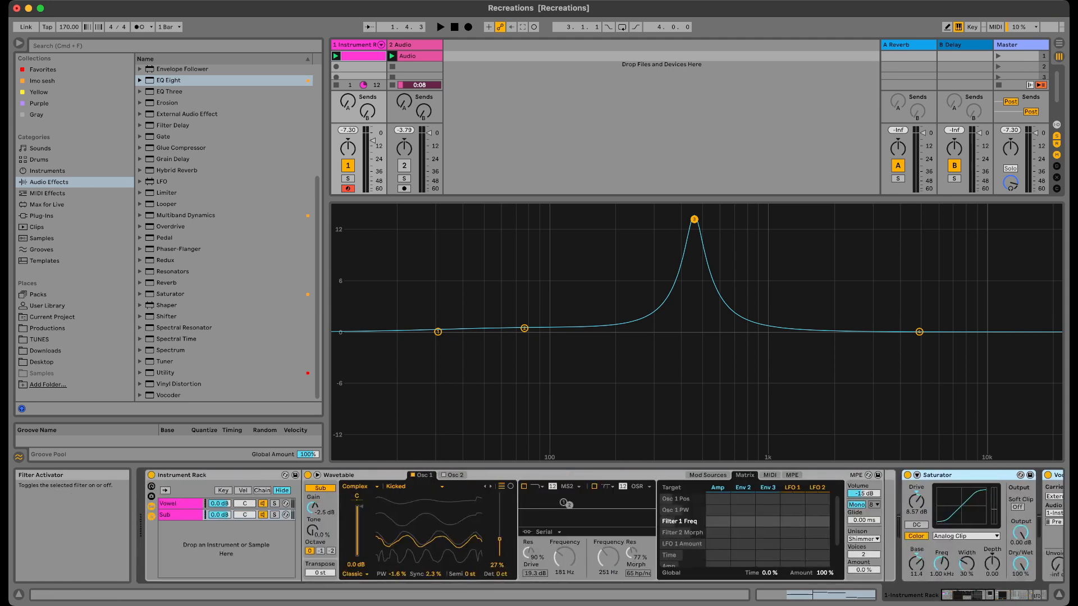
{"action": "key", "text": "Delete"}
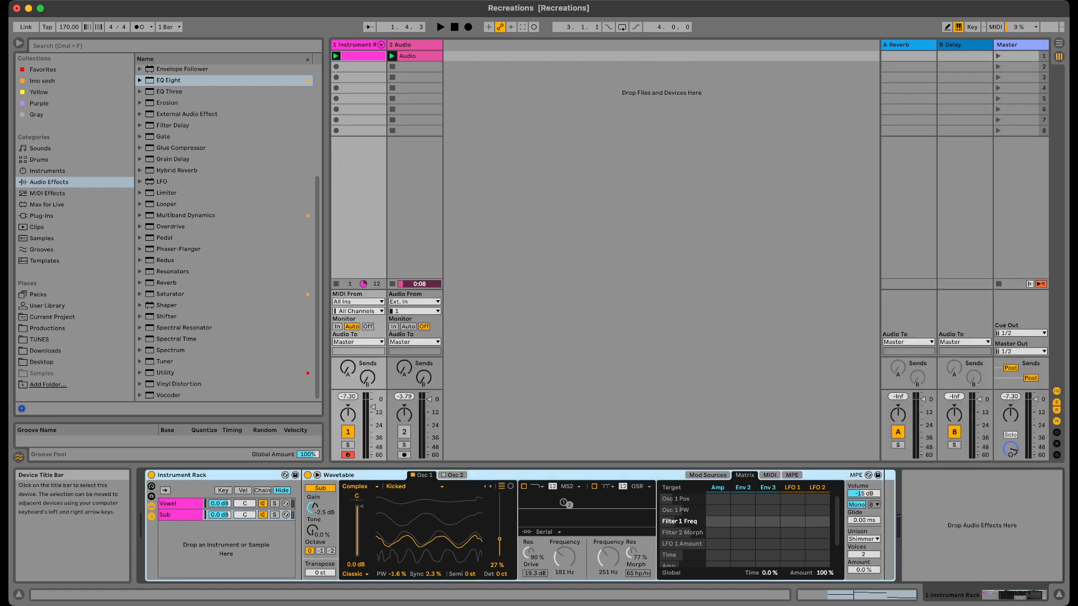
{"action": "left_click", "coordinate": [178, 503]}
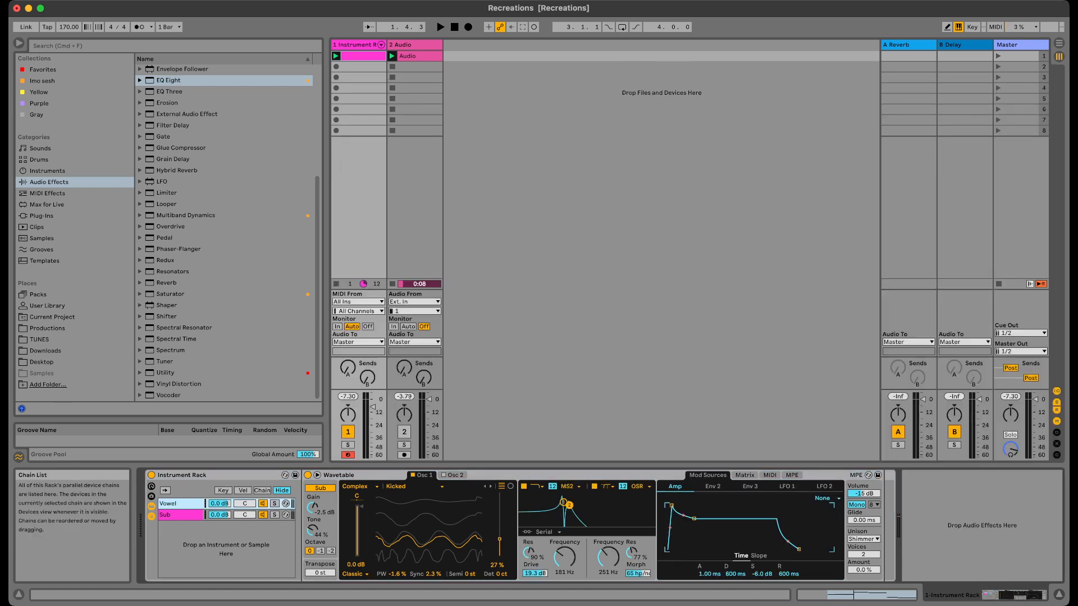
{"action": "left_click", "coordinate": [179, 515]}
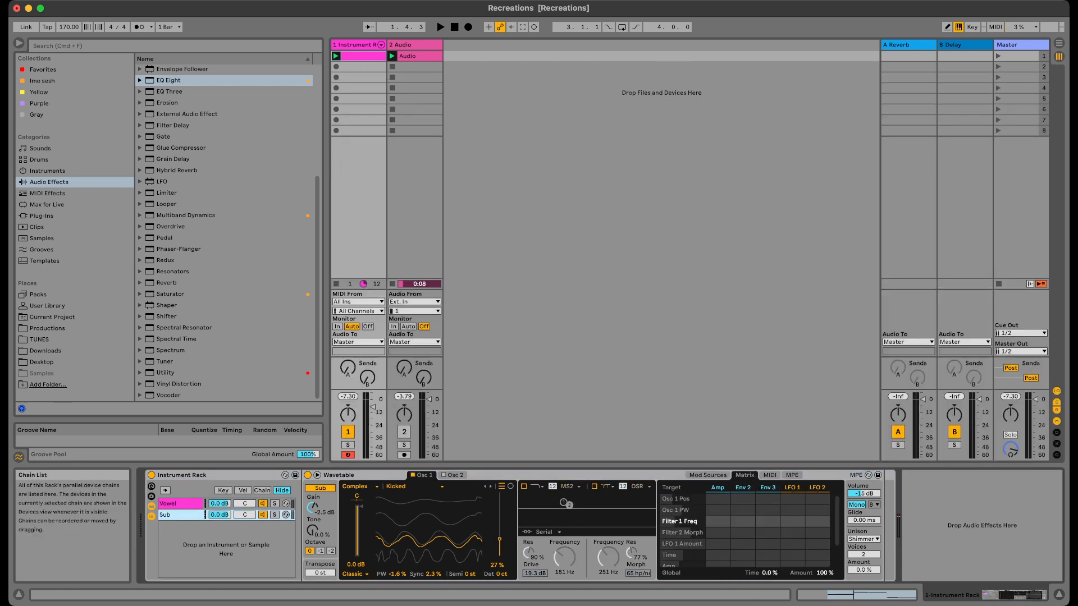
{"action": "key", "text": "super+z"}
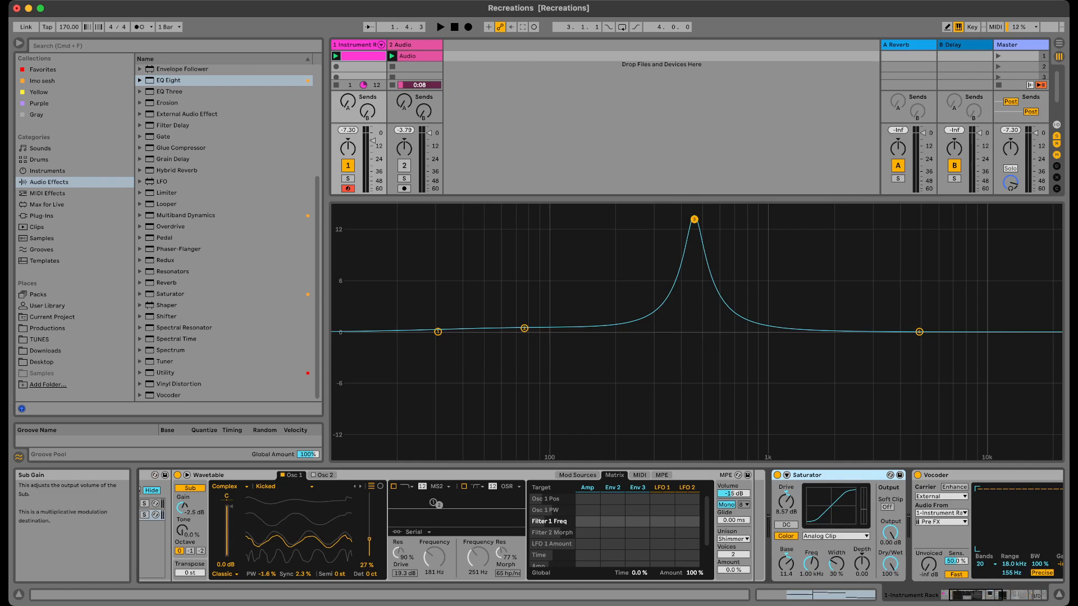
Select the Vowel chain in the rack and look over its Wavetable and the effects that follow it.
{"action": "scroll", "coordinate": [182, 508], "scroll_direction": "left", "scroll_amount": 5}
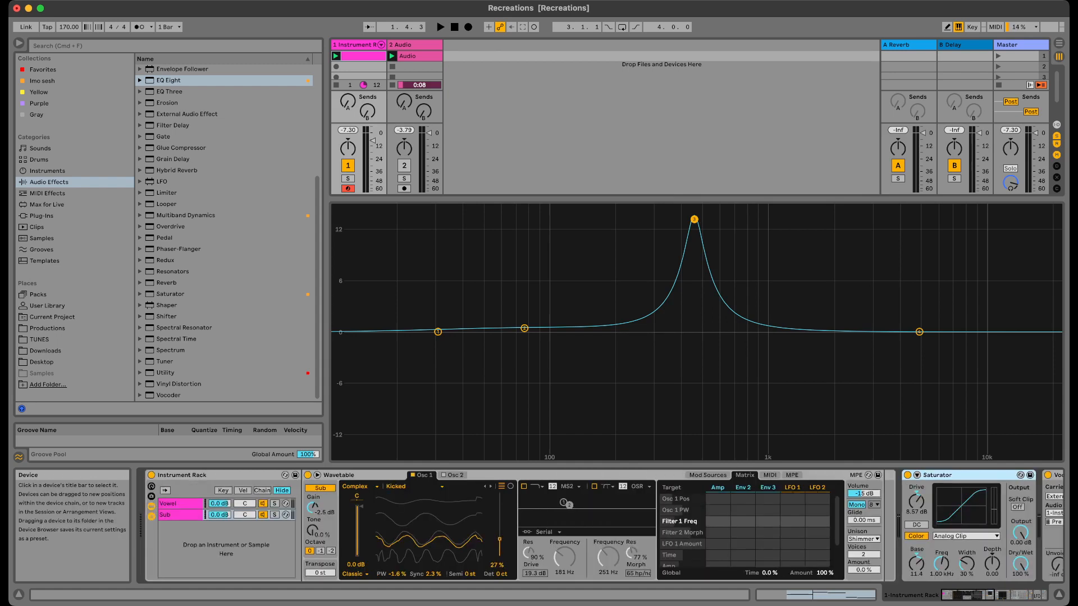
{"action": "left_click", "coordinate": [179, 504]}
{"action": "scroll", "coordinate": [601, 527], "scroll_direction": "right", "scroll_amount": 10}
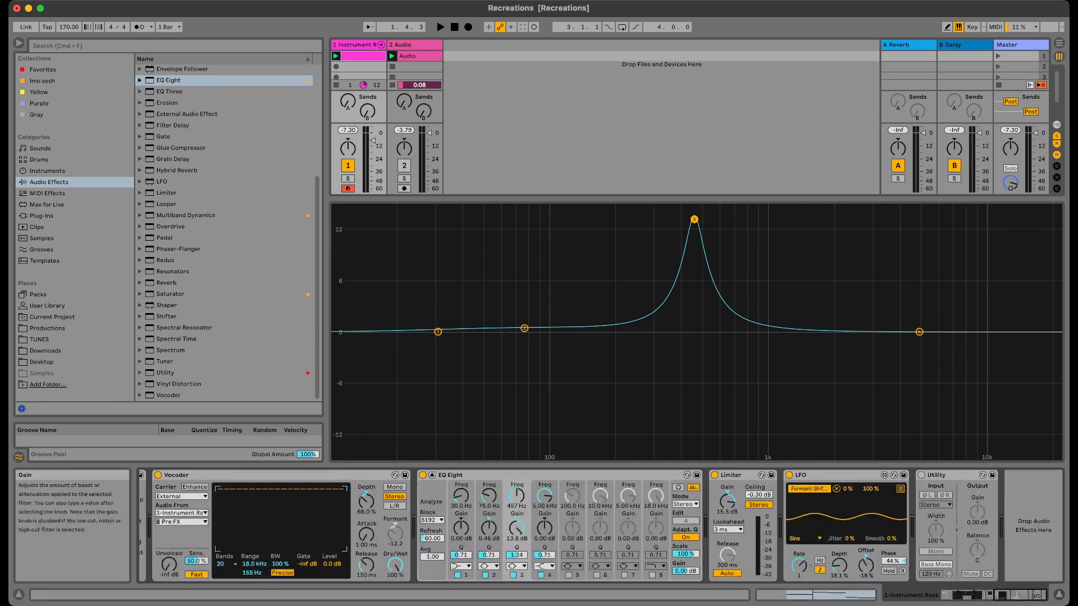
{"action": "scroll", "coordinate": [600, 526], "scroll_direction": "left", "scroll_amount": 10}
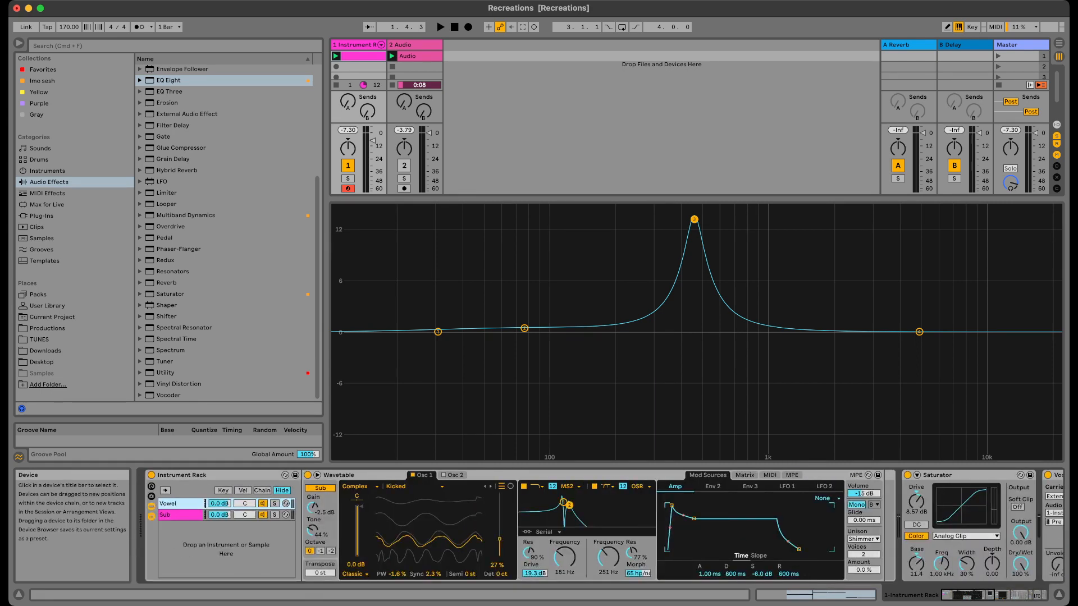
Group the effects from Saturator through Utility into an audio effect rack after the instrument rack.
{"action": "scroll", "coordinate": [564, 555], "scroll_direction": "right", "scroll_amount": 5}
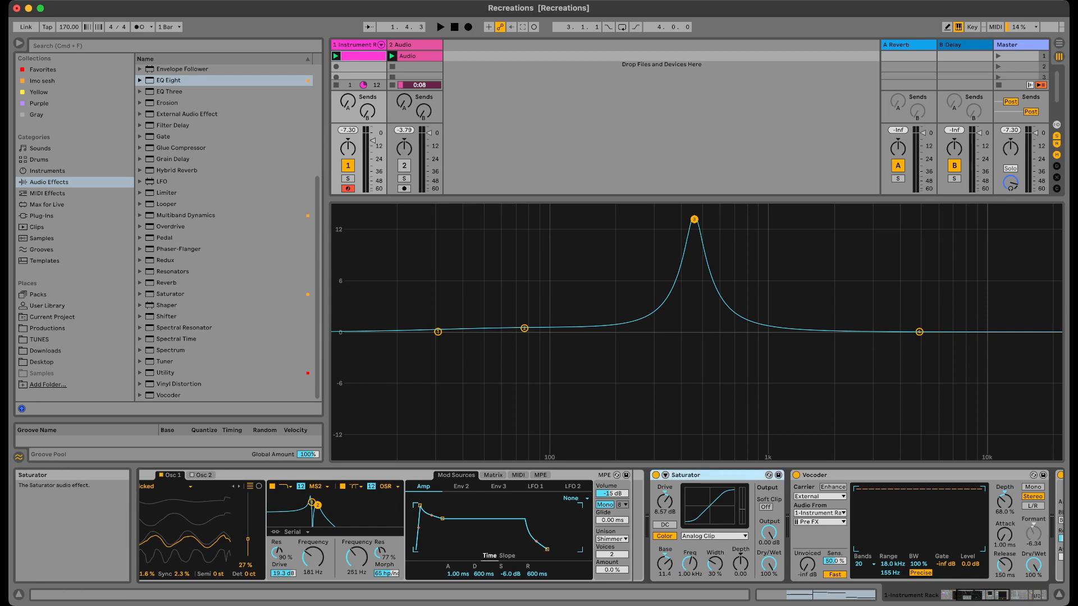
{"action": "scroll", "coordinate": [601, 528], "scroll_direction": "right", "scroll_amount": 2}
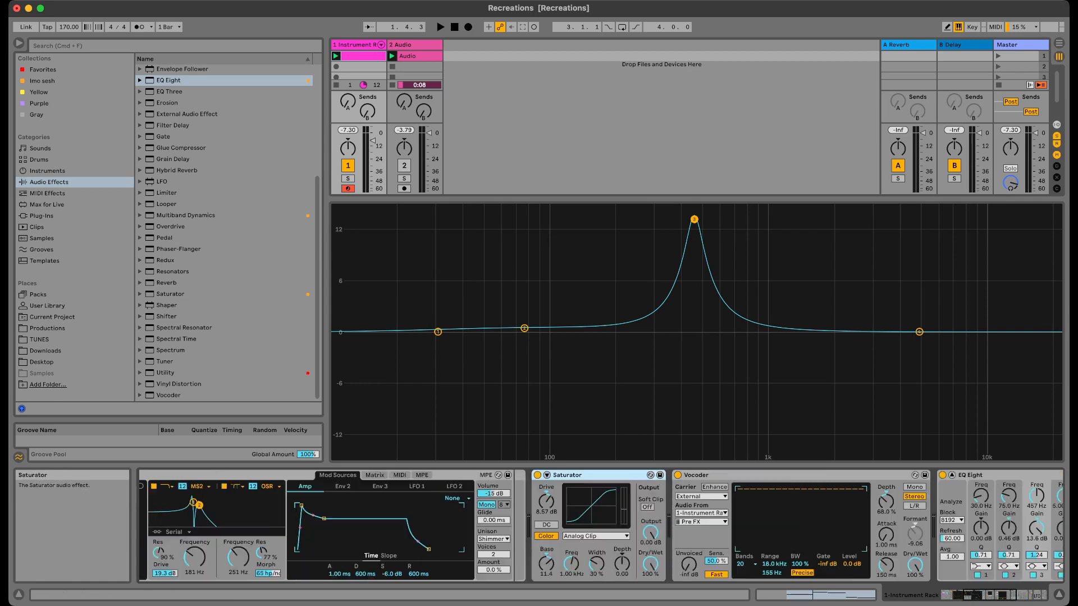
{"action": "scroll", "coordinate": [601, 528], "scroll_direction": "right", "scroll_amount": 5}
{"action": "scroll", "coordinate": [601, 528], "scroll_direction": "right", "scroll_amount": 5}
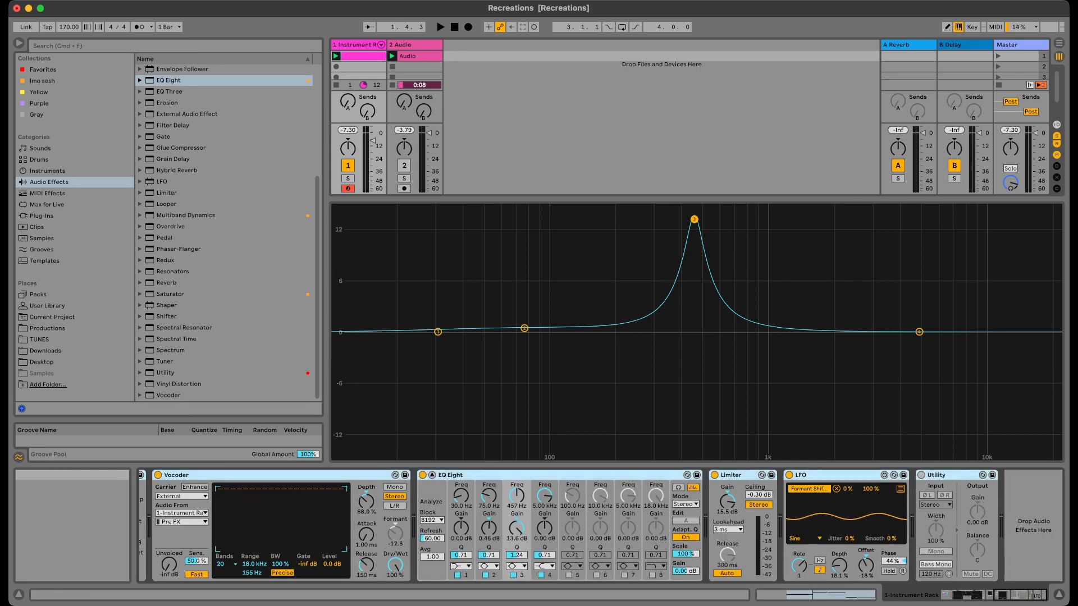
{"action": "scroll", "coordinate": [601, 528], "scroll_direction": "left", "scroll_amount": 8}
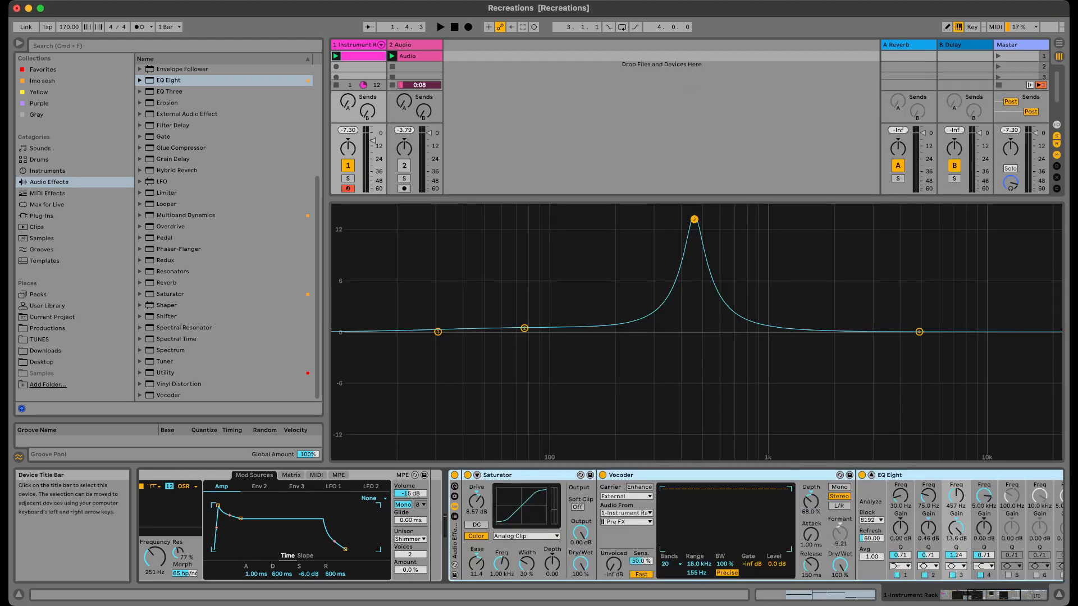
{"action": "scroll", "coordinate": [876, 533], "scroll_direction": "left", "scroll_amount": 7}
{"action": "scroll", "coordinate": [601, 528], "scroll_direction": "left", "scroll_amount": 2}
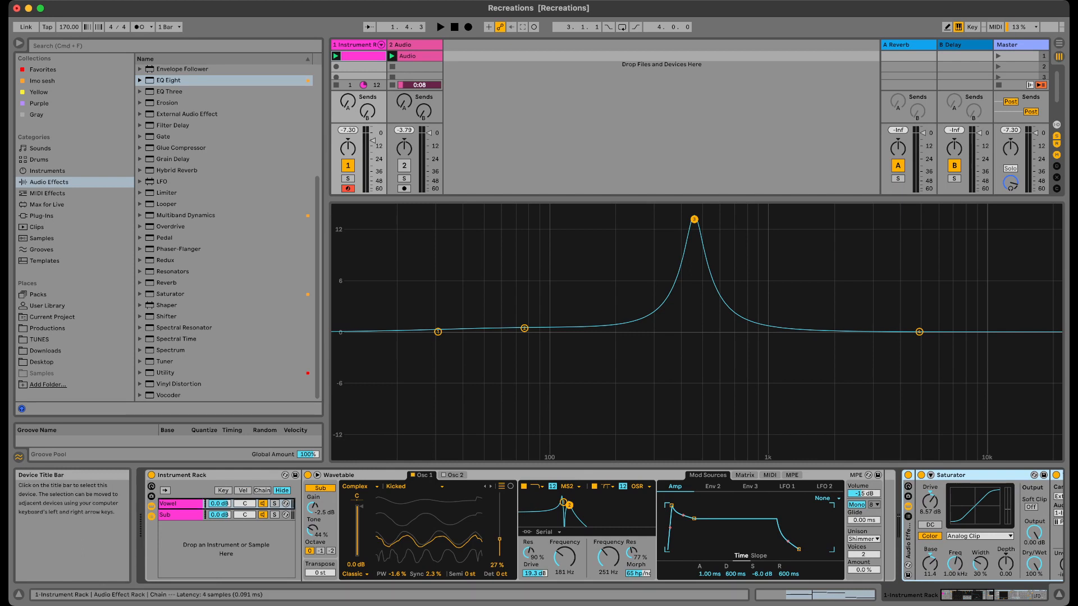
Play the bass through the grouped effects, and undo the grouping.
{"action": "scroll", "coordinate": [601, 528], "scroll_direction": "right", "scroll_amount": 14}
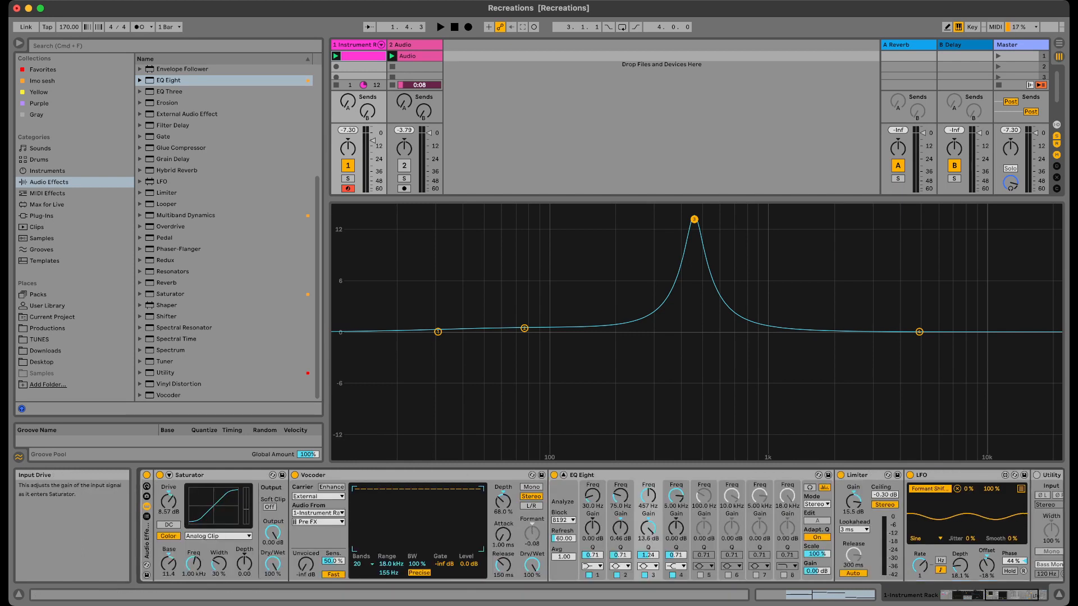
{"action": "key", "text": "space"}
{"action": "key", "text": "space"}
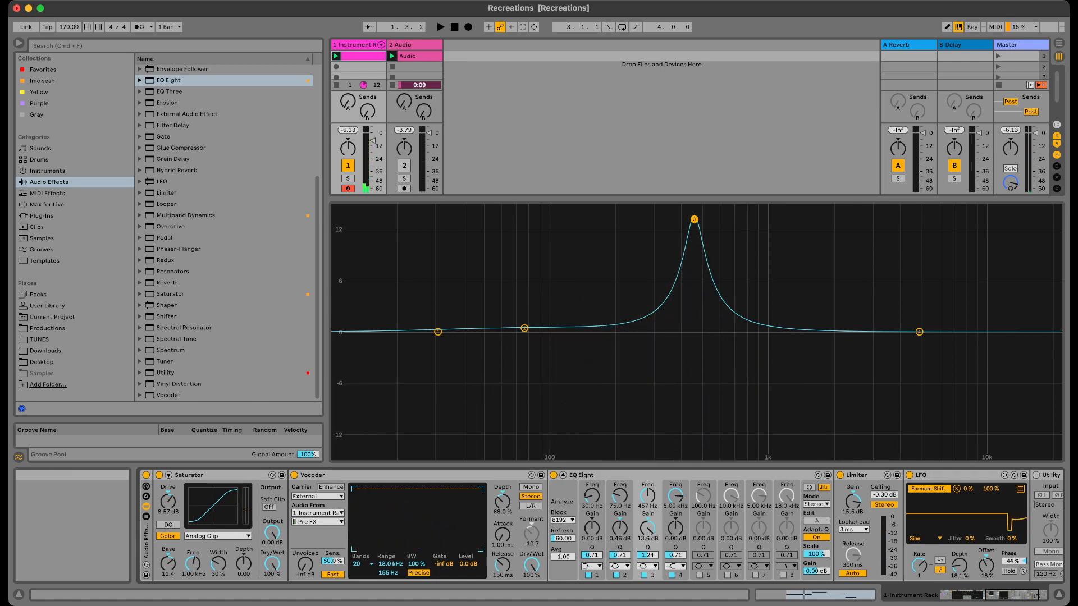
{"action": "key", "text": "space"}
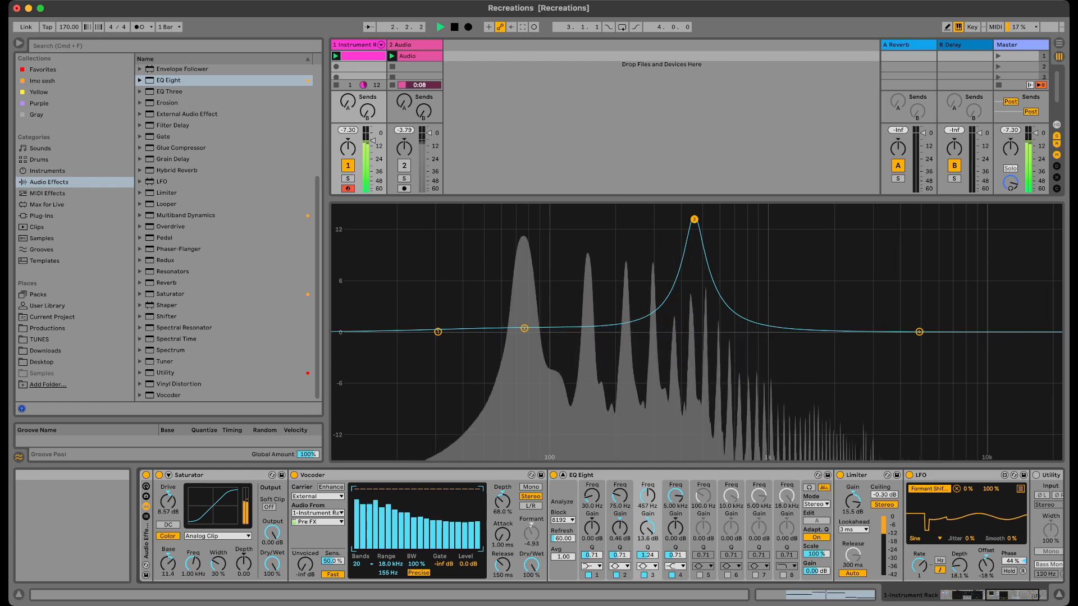
{"action": "scroll", "coordinate": [354, 528], "scroll_direction": "right", "scroll_amount": 3}
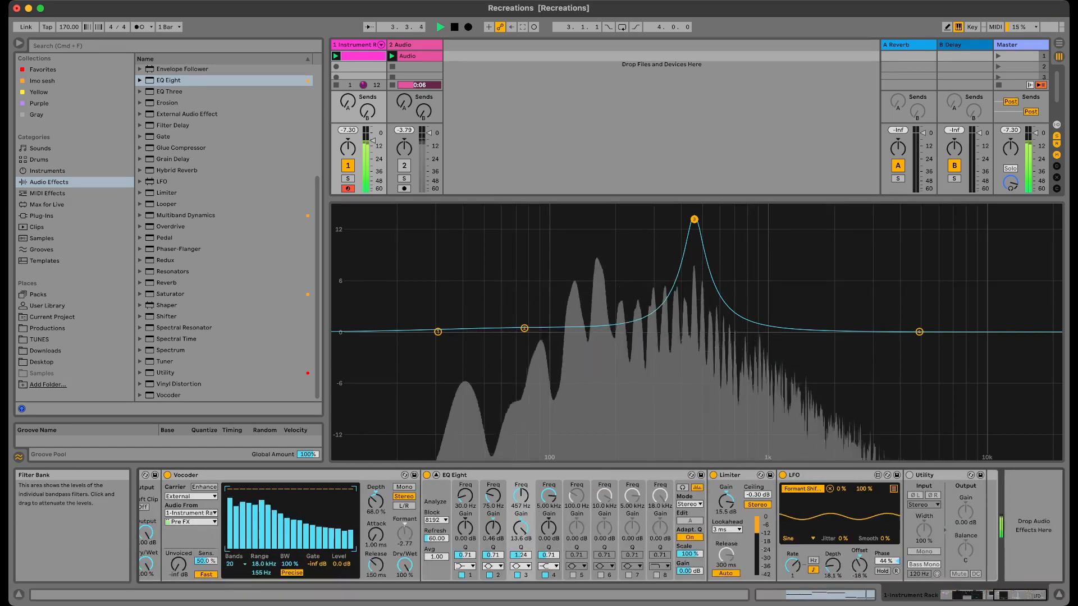
{"action": "scroll", "coordinate": [354, 528], "scroll_direction": "left", "scroll_amount": 15}
{"action": "key", "text": "space"}
{"action": "scroll", "coordinate": [415, 528], "scroll_direction": "right", "scroll_amount": 14}
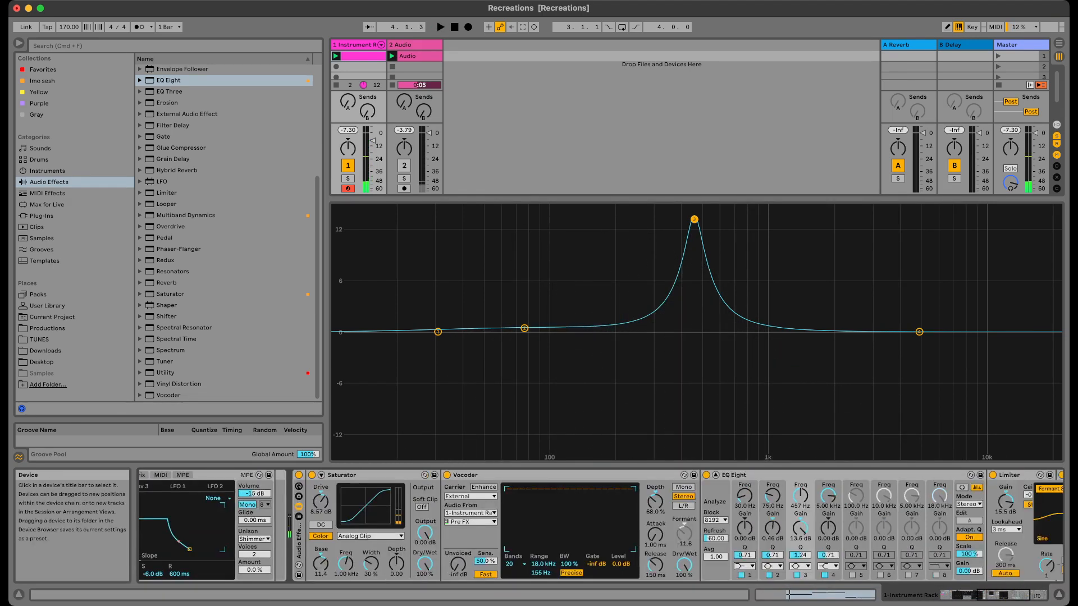
{"action": "key", "text": "super+z"}
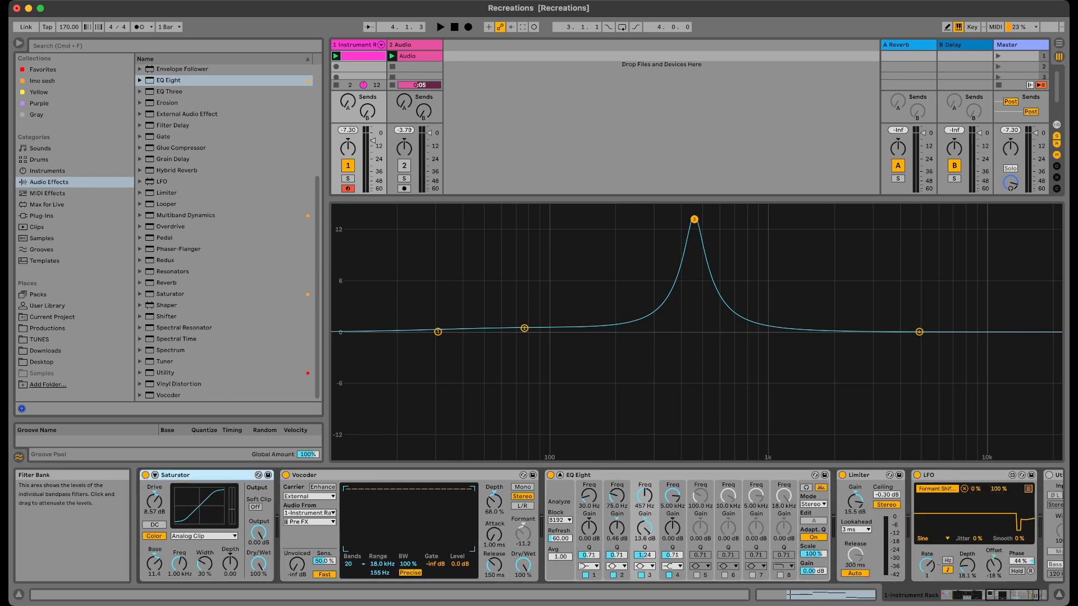
Undo earlier edits until Hybrid Reverb and Amp are back in the effect chain, and audition the bass.
{"action": "key", "text": "space"}
{"action": "scroll", "coordinate": [410, 522], "scroll_direction": "right", "scroll_amount": 3}
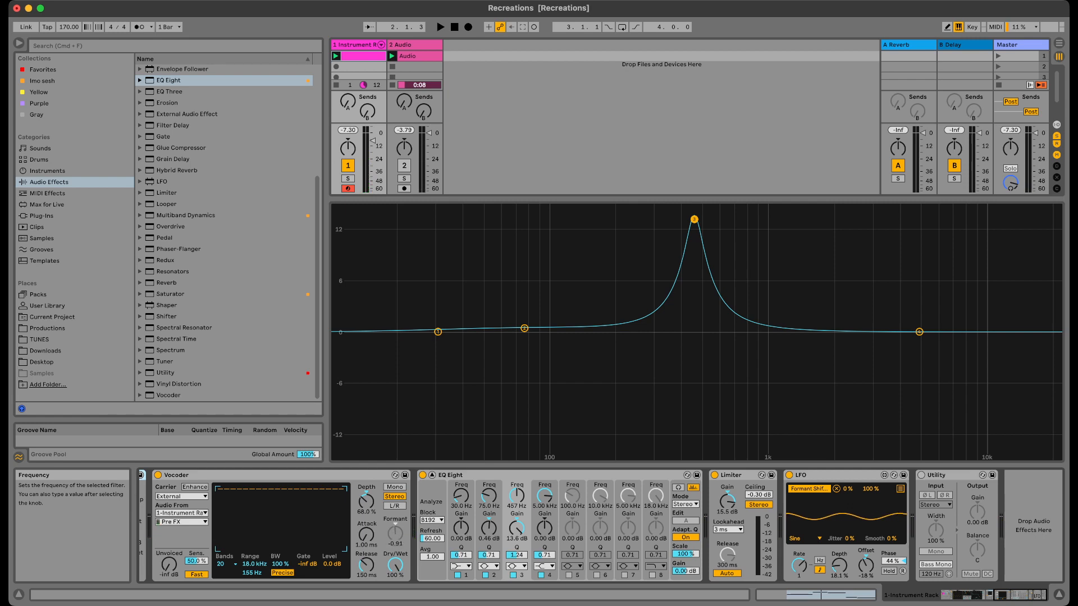
{"action": "key", "text": "super+z"}
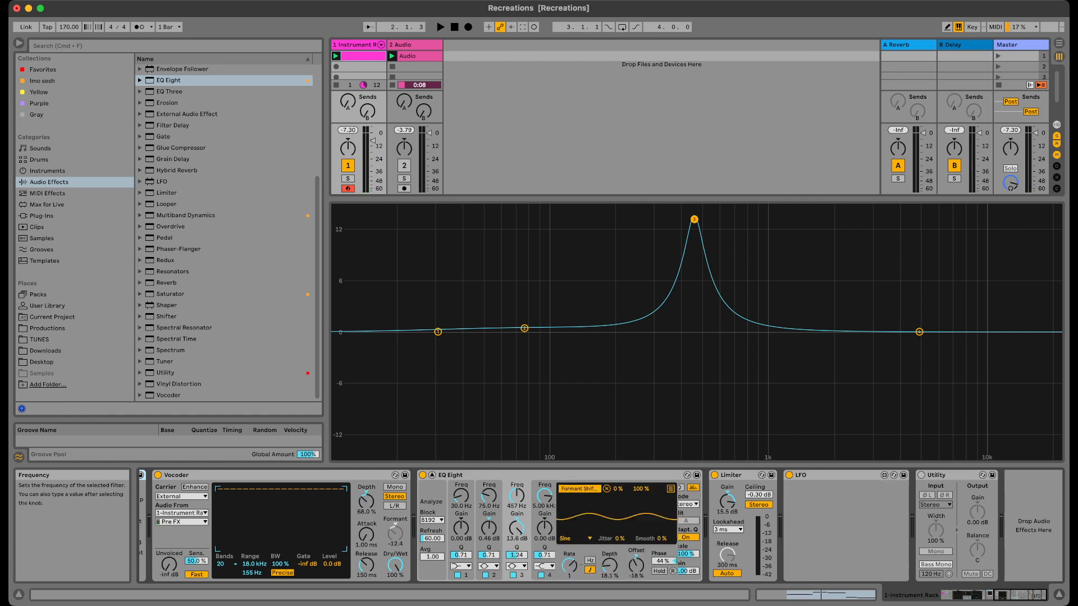
{"action": "key", "text": "space"}
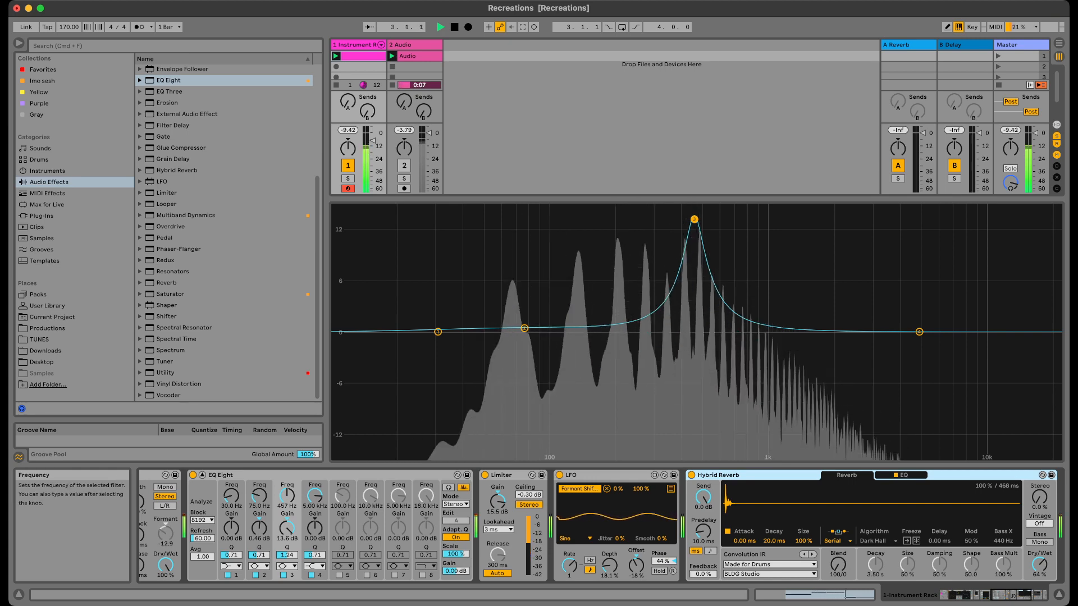
{"action": "key", "text": "space"}
{"action": "scroll", "coordinate": [287, 554], "scroll_direction": "left", "scroll_amount": 15}
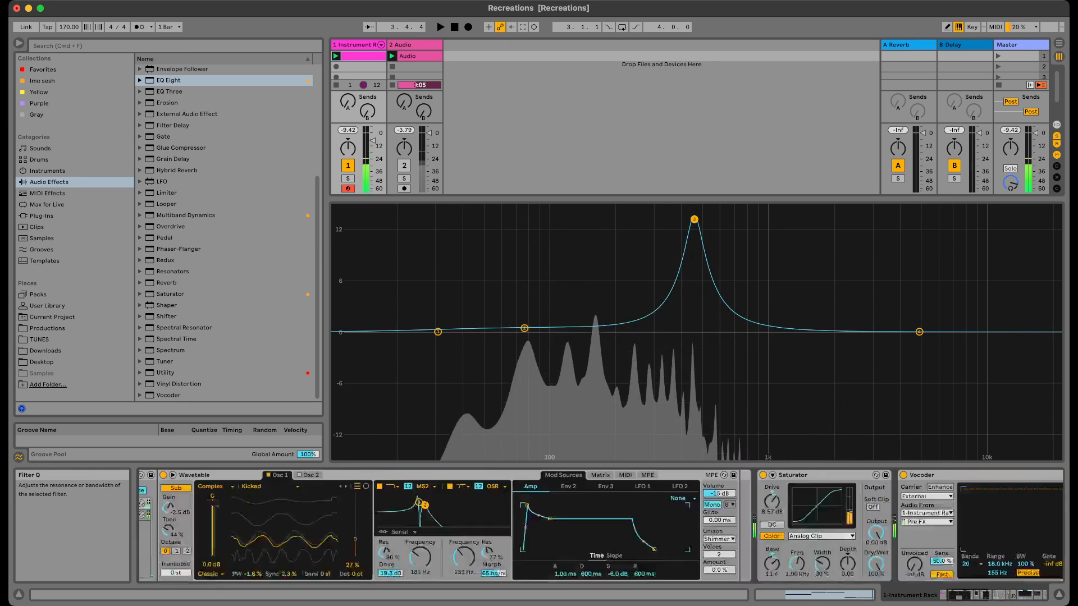
Duplicate the instrument rack track with both its Vowel and Sub chains.
{"action": "left_click", "coordinate": [178, 515]}
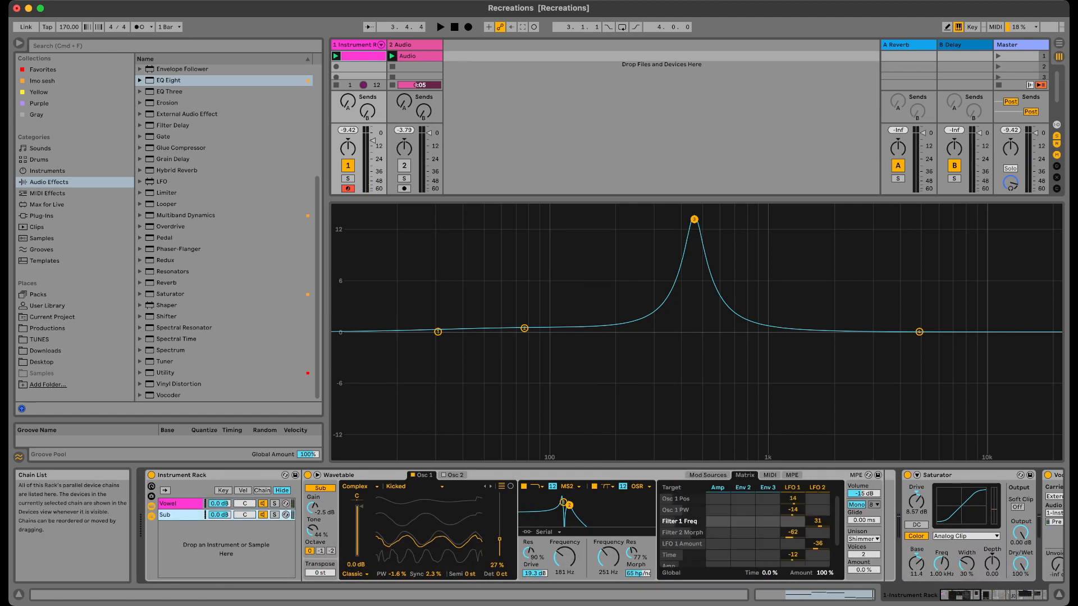
{"action": "left_click", "coordinate": [354, 45]}
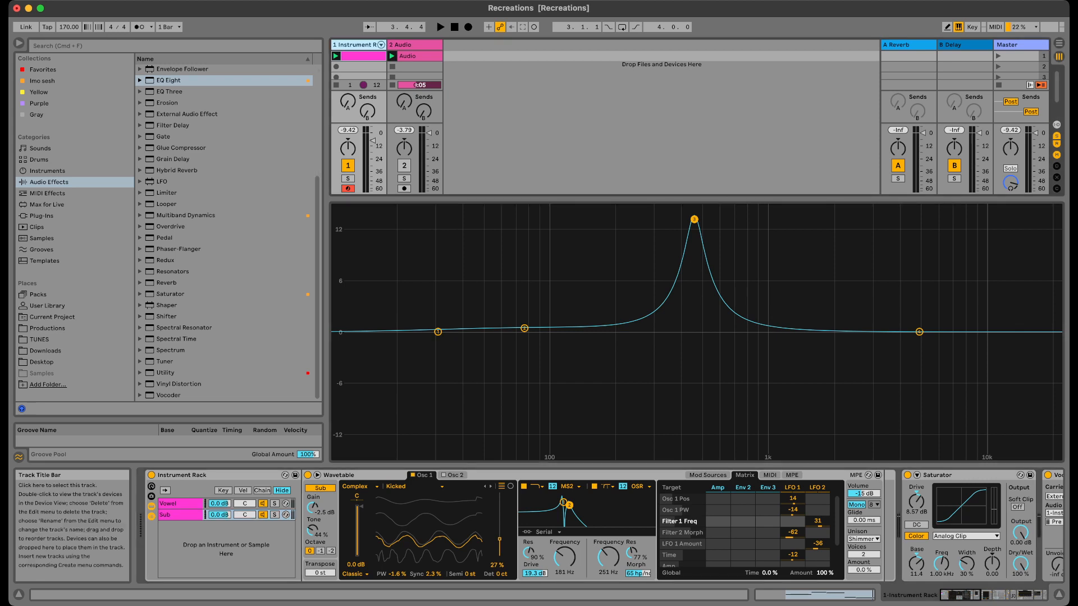
{"action": "key", "text": "super+d"}
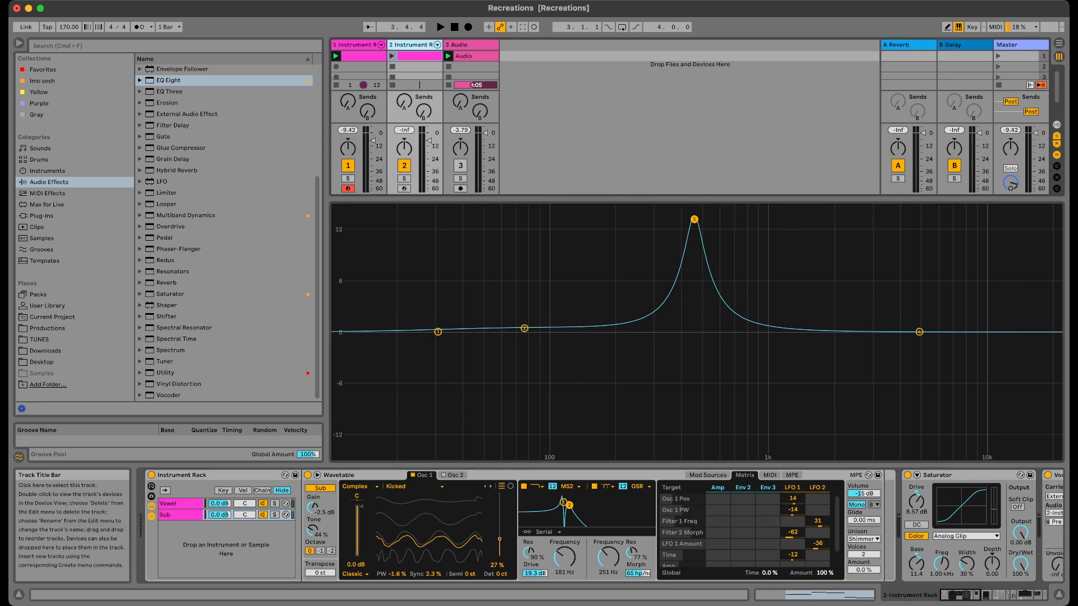
Delete the Vowel chain from the duplicated track's rack and the Sub chain from the original track's rack.
{"action": "left_click", "coordinate": [178, 504]}
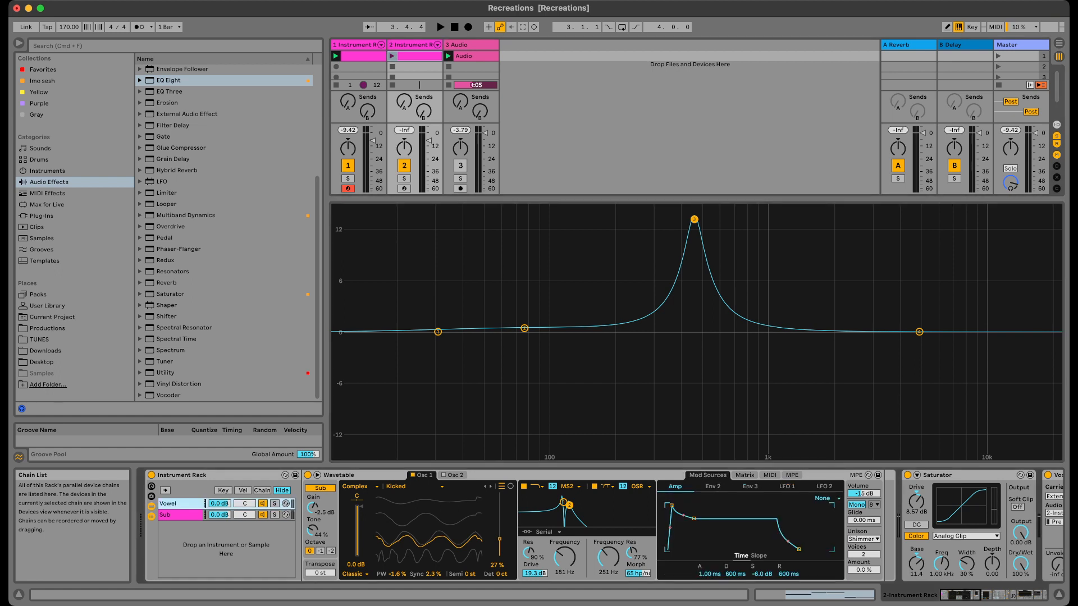
{"action": "key", "text": "Delete"}
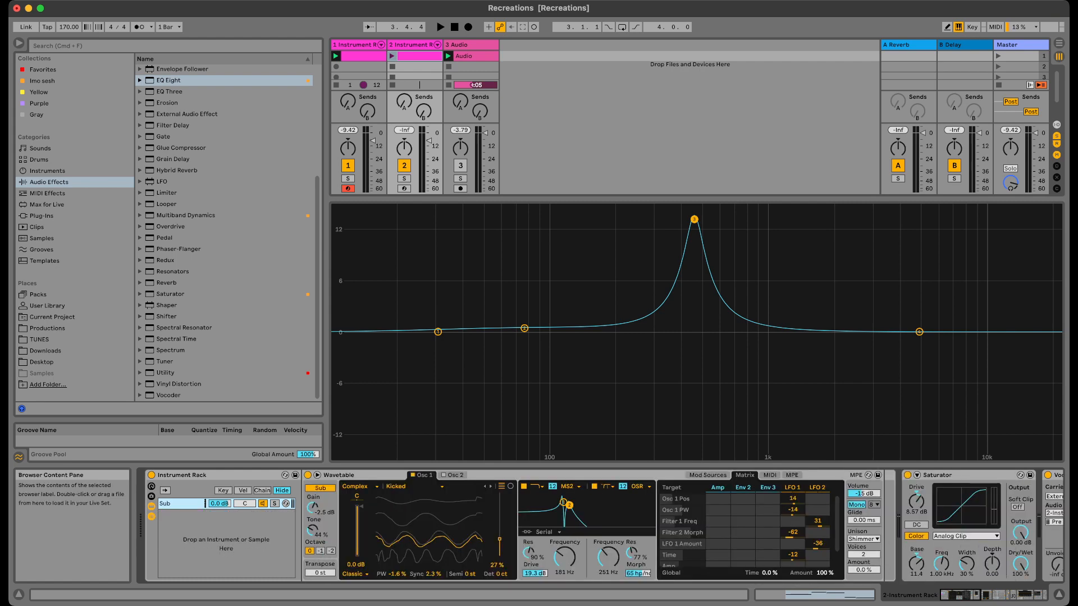
{"action": "key", "text": "super+z"}
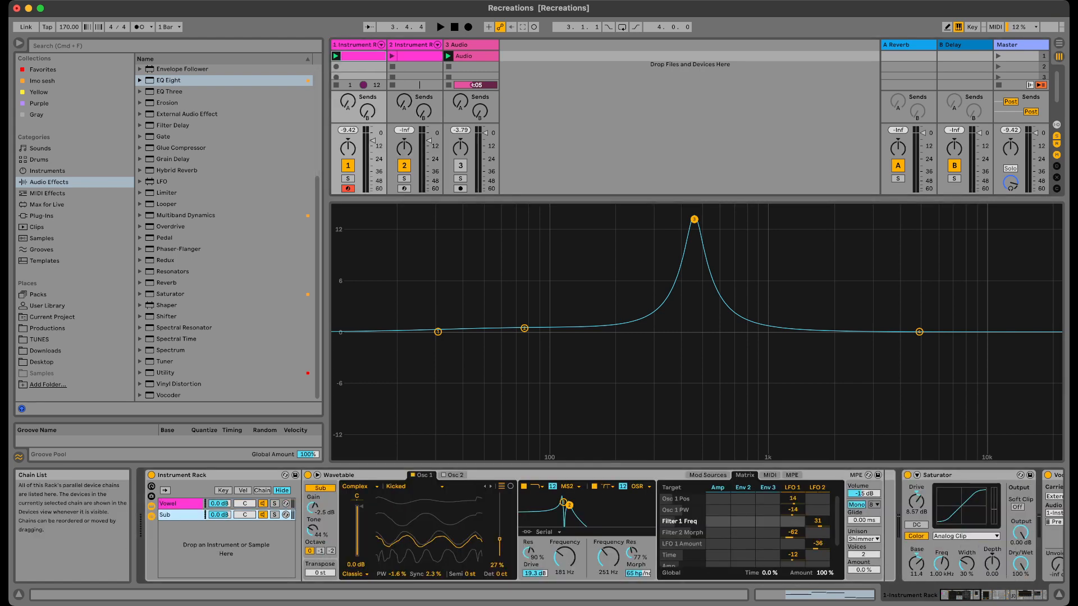
{"action": "key", "text": "Delete"}
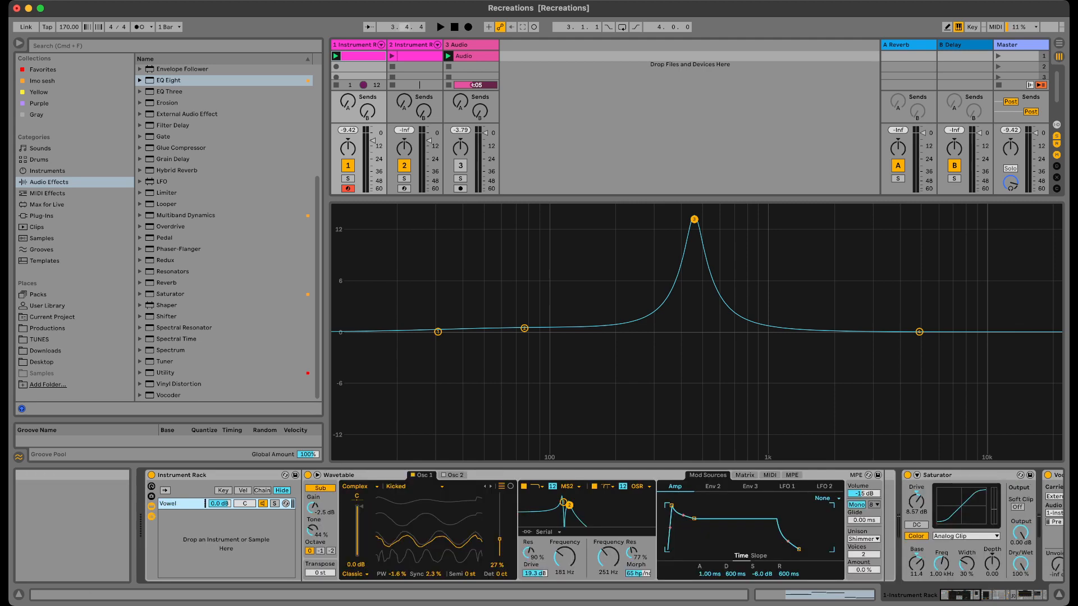
Remove all effects from Saturator through Utility on the duplicated Sub track.
{"action": "left_click", "coordinate": [410, 45]}
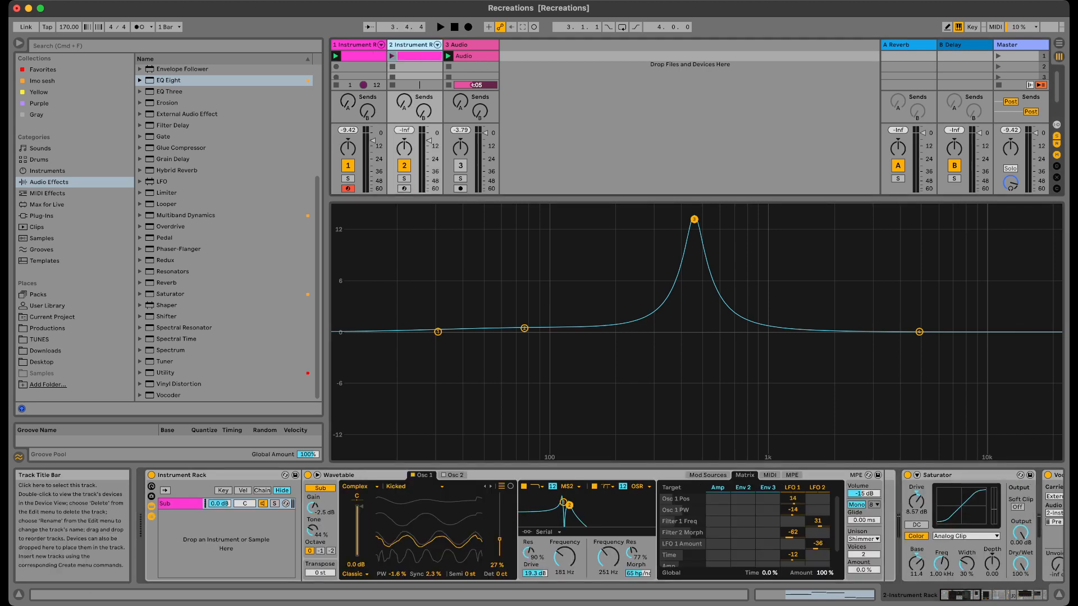
{"action": "scroll", "coordinate": [561, 528], "scroll_direction": "right", "scroll_amount": 10}
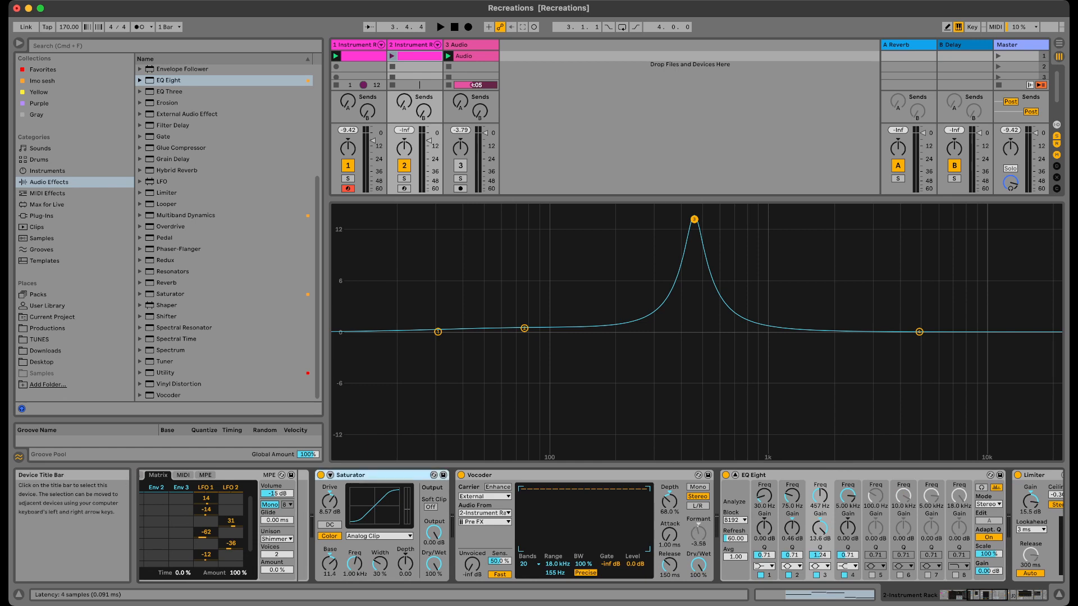
{"action": "scroll", "coordinate": [561, 528], "scroll_direction": "right", "scroll_amount": 10}
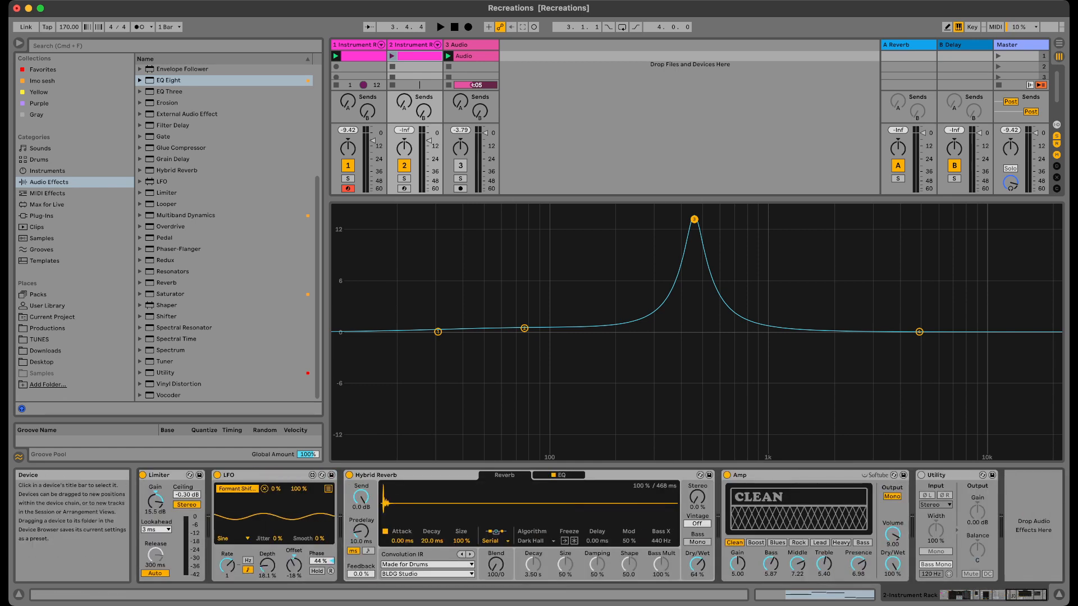
{"action": "left_click", "coordinate": [949, 475], "text": "shift"}
{"action": "key", "text": "Delete"}
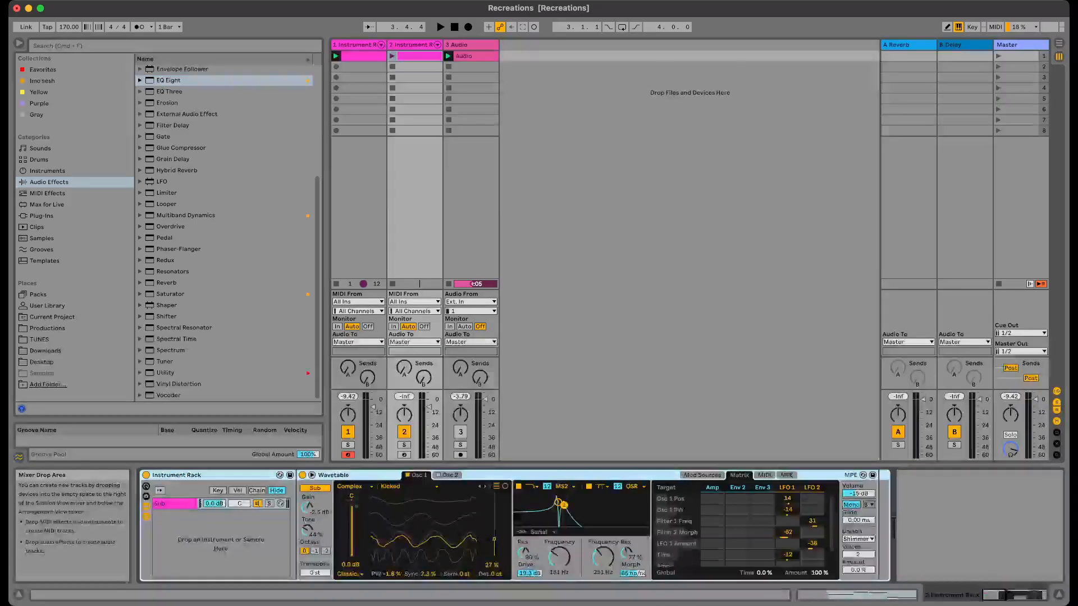
Launch the clip on the duplicated Sub track and solo that track.
{"action": "left_click", "coordinate": [392, 56]}
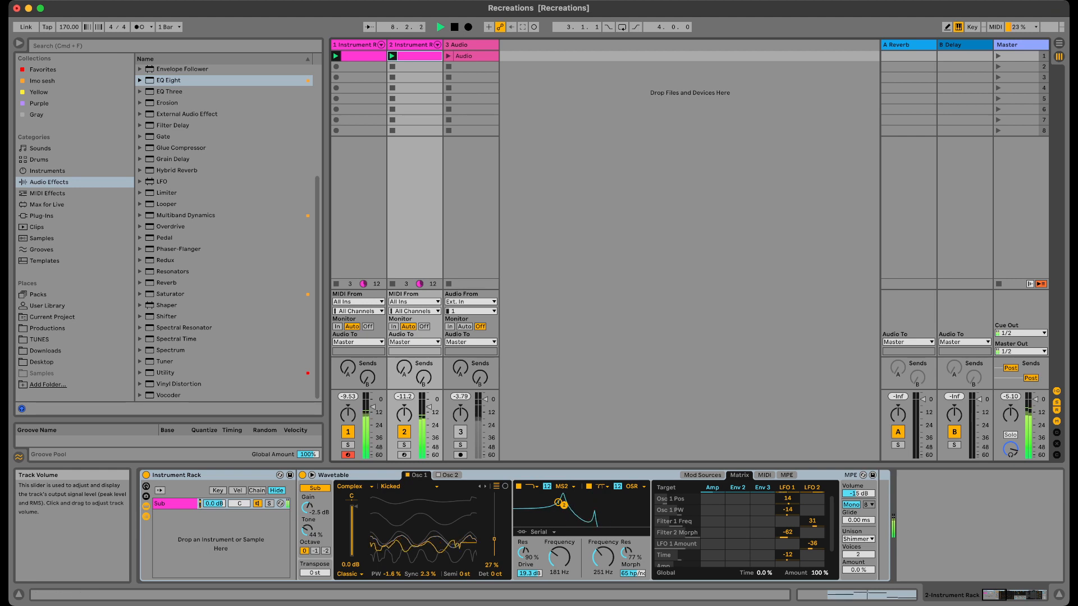
{"action": "left_click", "coordinate": [404, 432]}
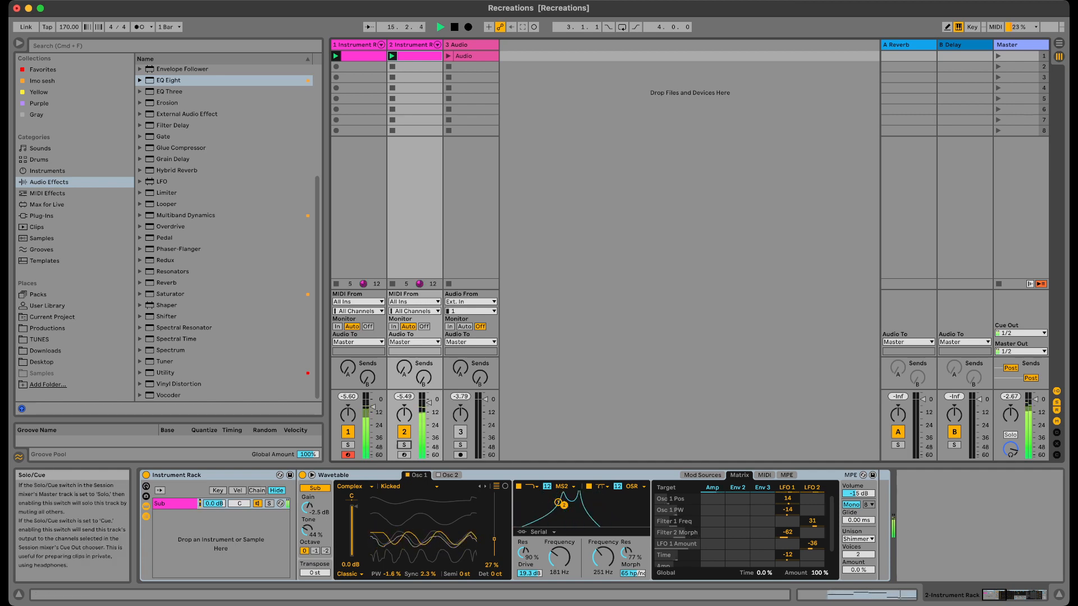
{"action": "left_click", "coordinate": [404, 444]}
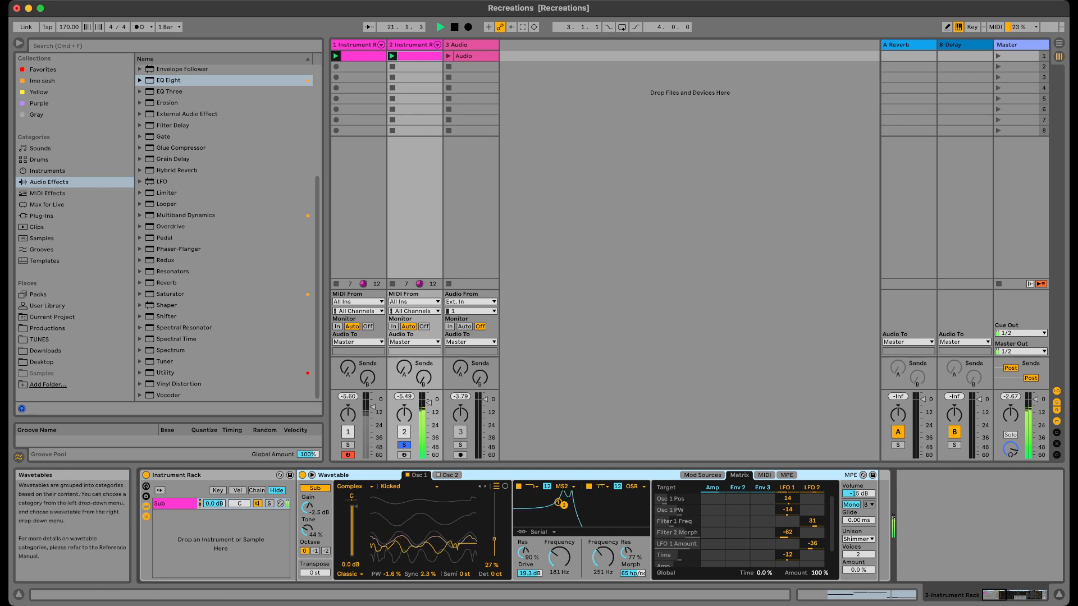
Set the Sub Wavetable's oscillator 1 wavetable position to 3.7% and its Unison mode to None.
{"action": "mouse_move", "coordinate": [494, 539]}
{"action": "left_mouse_down"}
{"action": "mouse_move", "coordinate": [494, 498]}
{"action": "mouse_move", "coordinate": [494, 544]}
{"action": "left_mouse_up"}
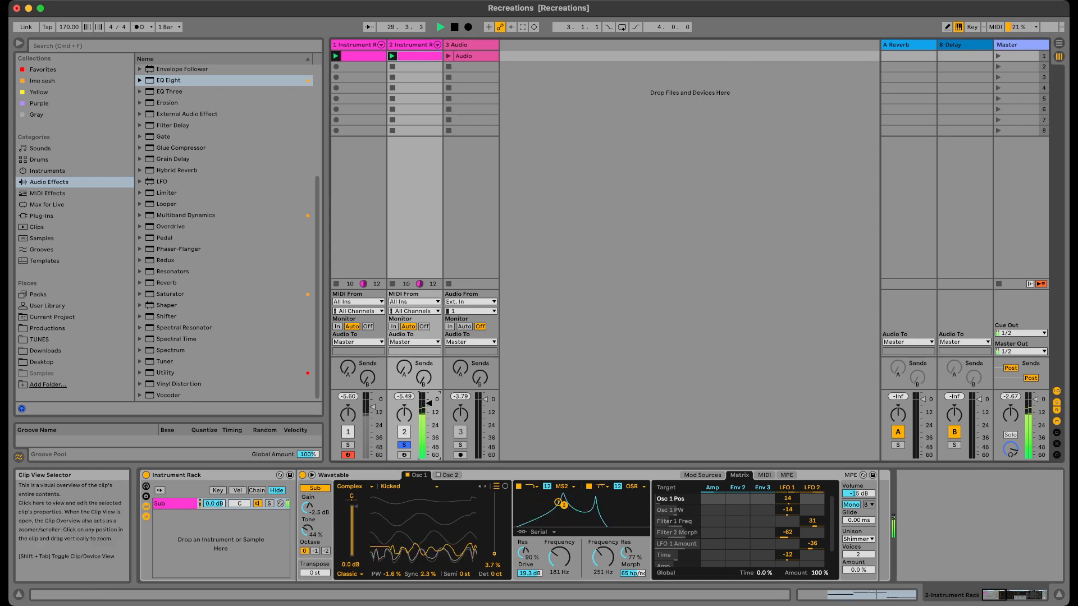
{"action": "left_click", "coordinate": [858, 540]}
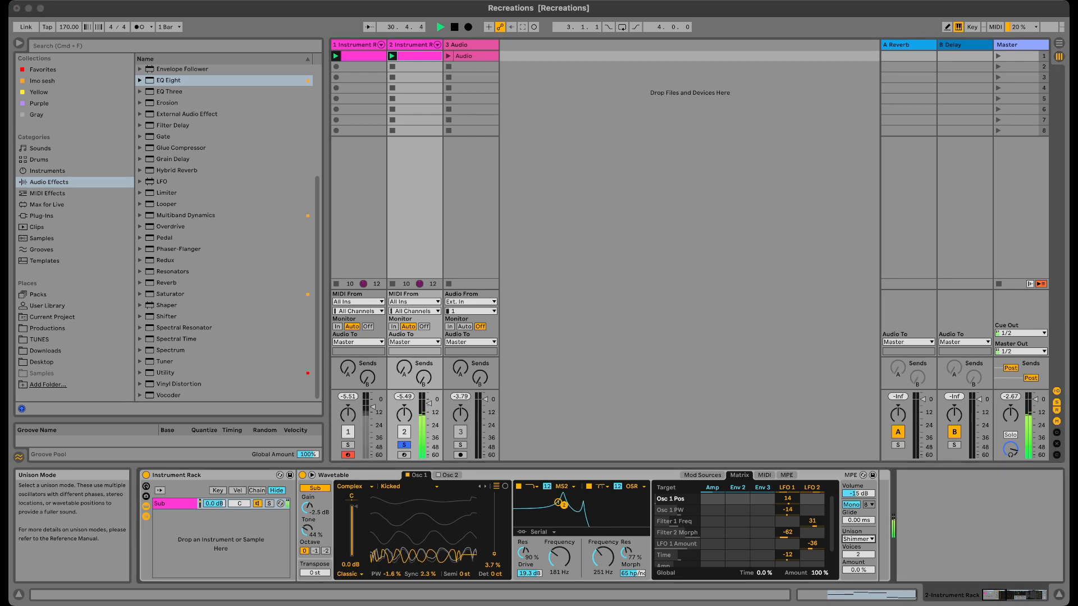
{"action": "left_click", "coordinate": [858, 517]}
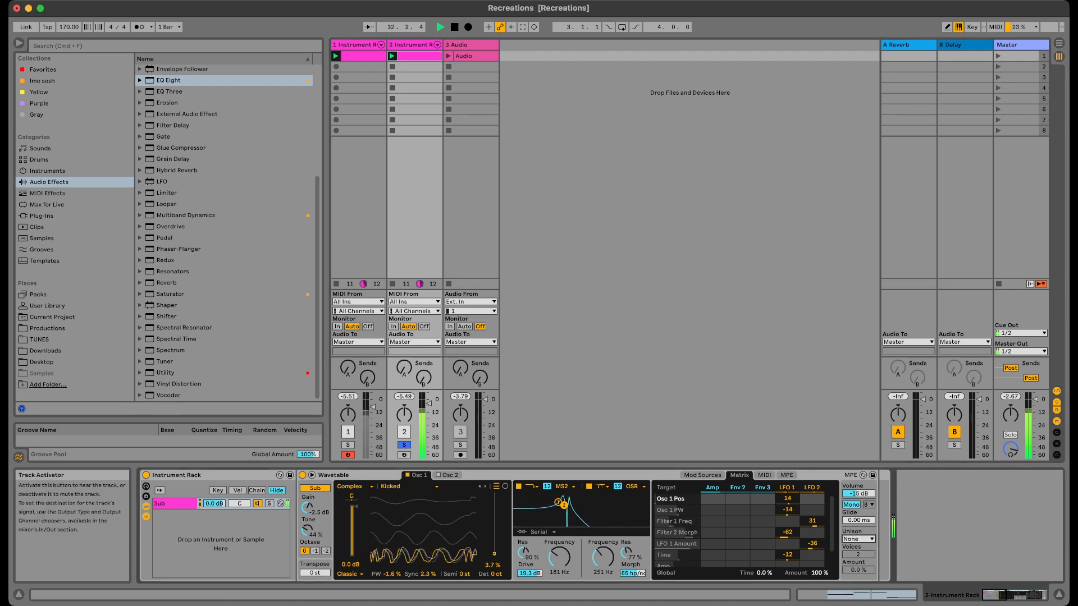
Unsolo the Sub track, set the Vowel track's volume to -6.4 dB, and stop playback.
{"action": "left_click", "coordinate": [404, 444]}
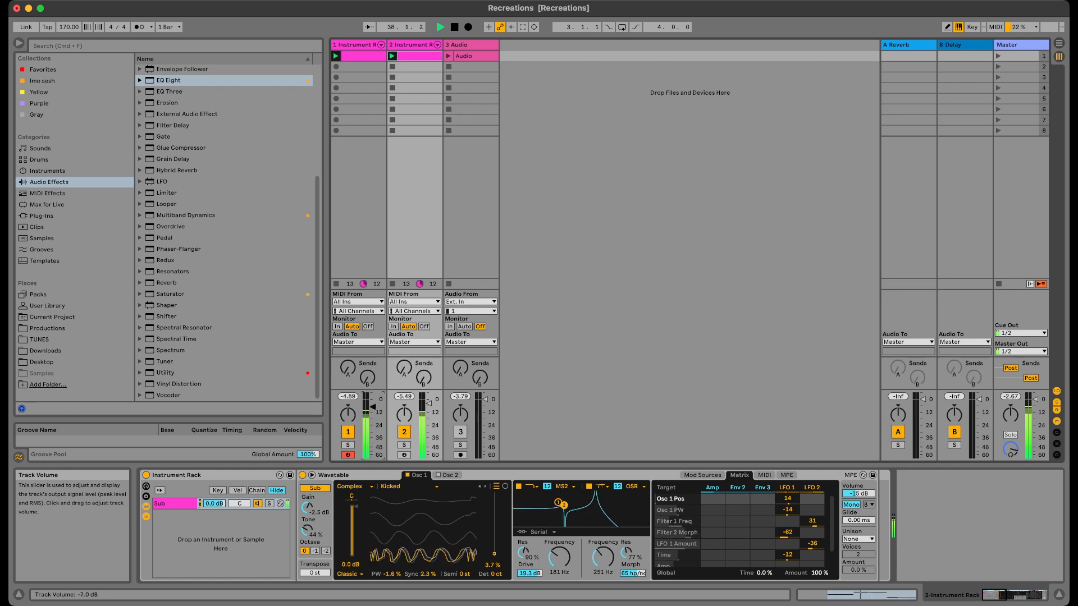
{"action": "left_click_drag", "start_coordinate": [373, 405], "coordinate": [373, 407]}
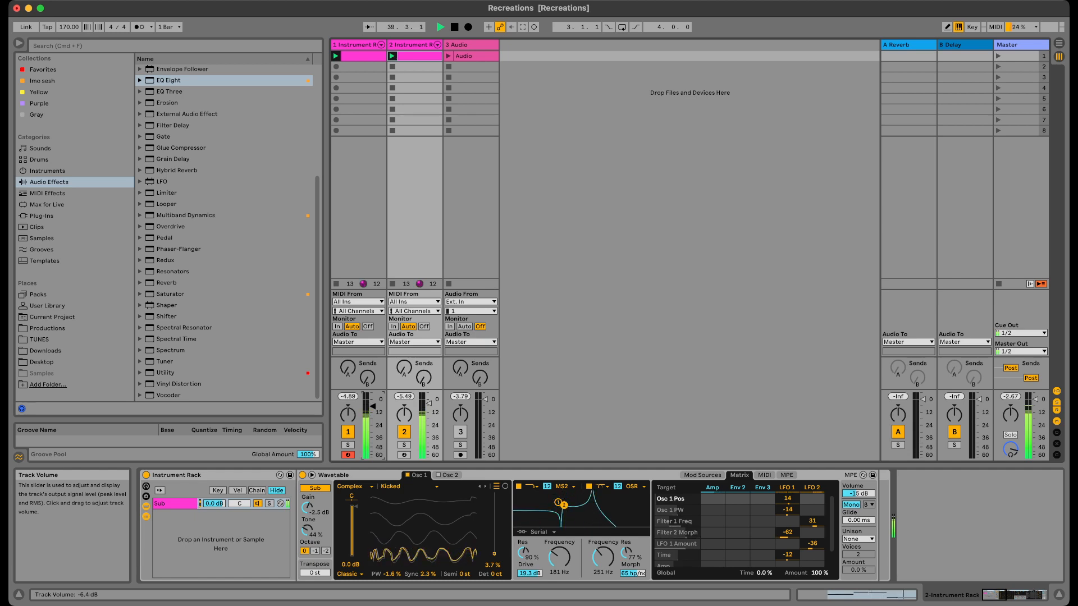
{"action": "key", "text": "space"}
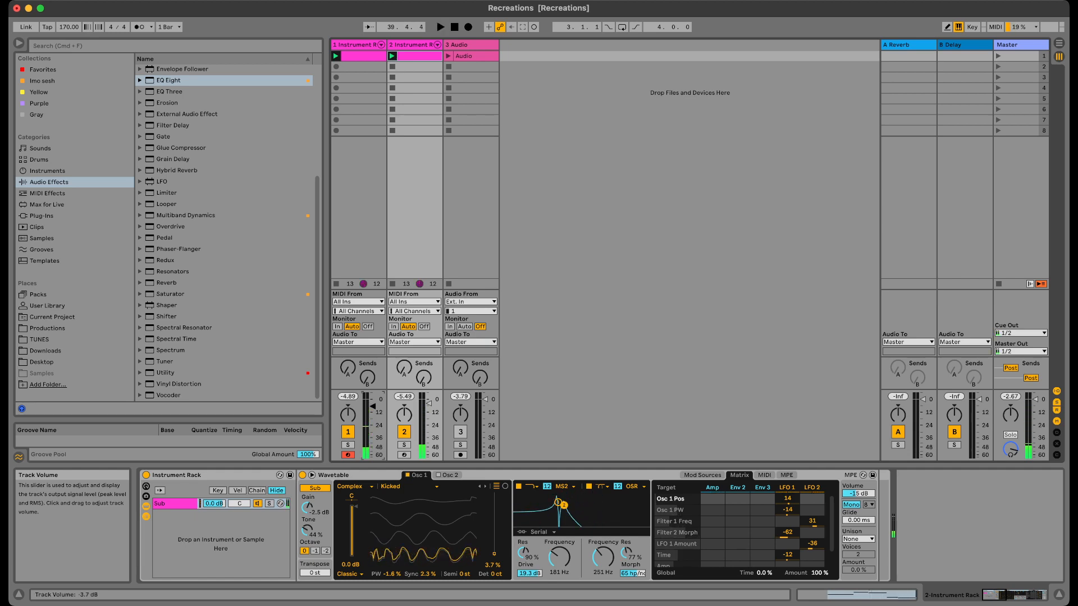
Play the reference audio clip soloed, then clear the solo to compare it with the recreated bass.
{"action": "left_click", "coordinate": [460, 444]}
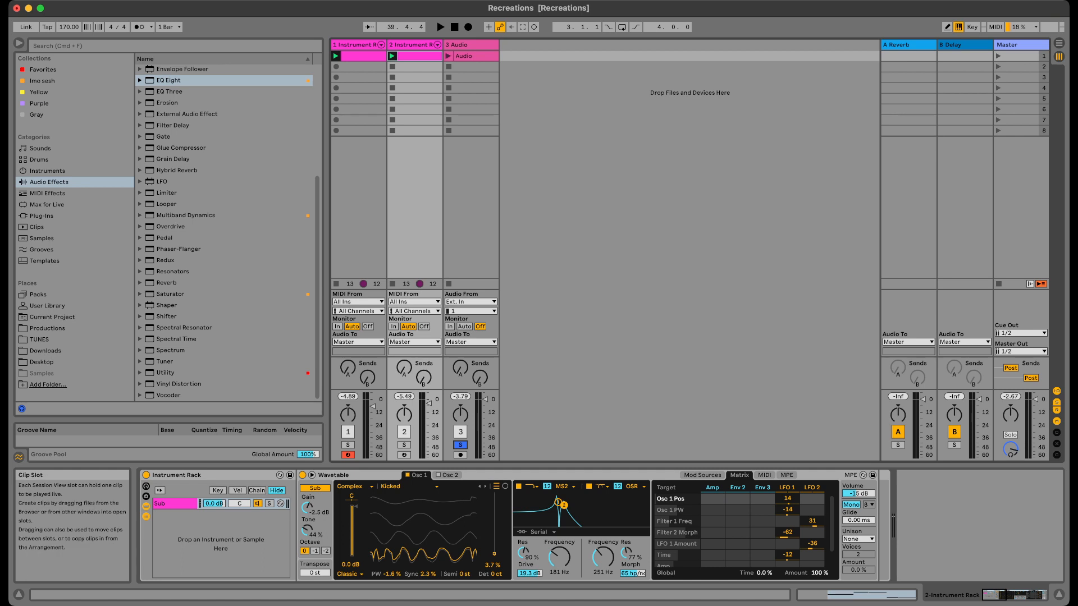
{"action": "left_click", "coordinate": [449, 55]}
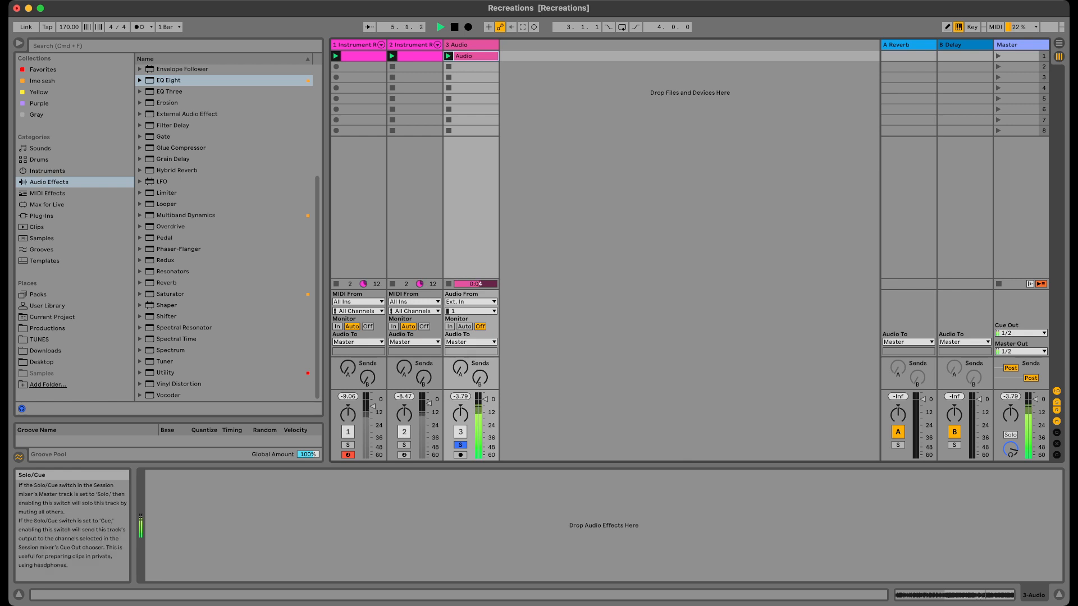
{"action": "left_click", "coordinate": [461, 445]}
{"action": "left_click", "coordinate": [404, 444]}
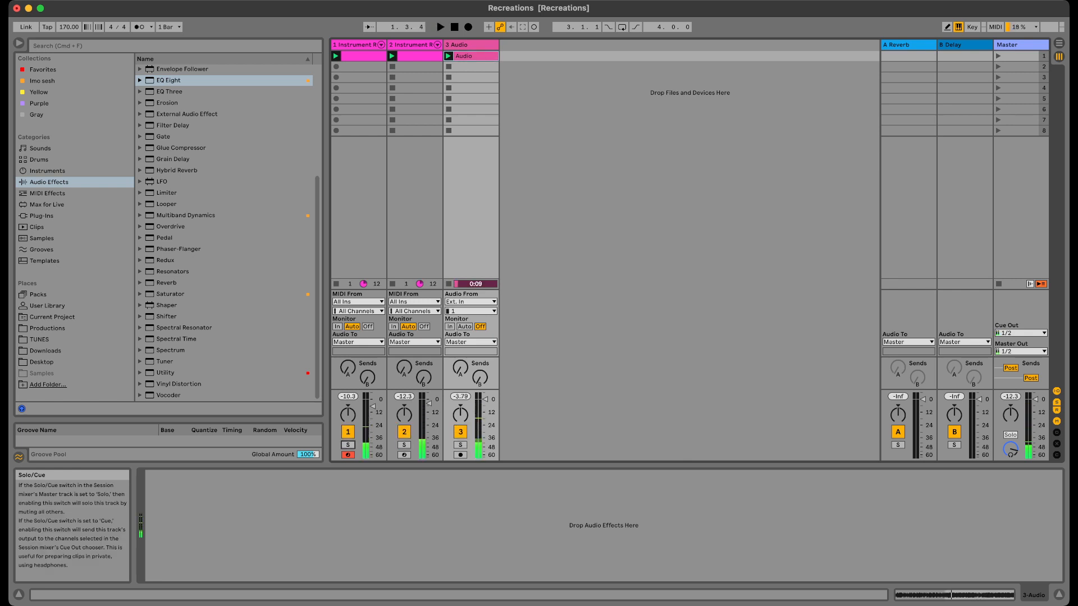
Solo the Vowel track and move its EQ Eight band 3 peak up in frequency to just below 1 kHz.
{"action": "left_click", "coordinate": [348, 445]}
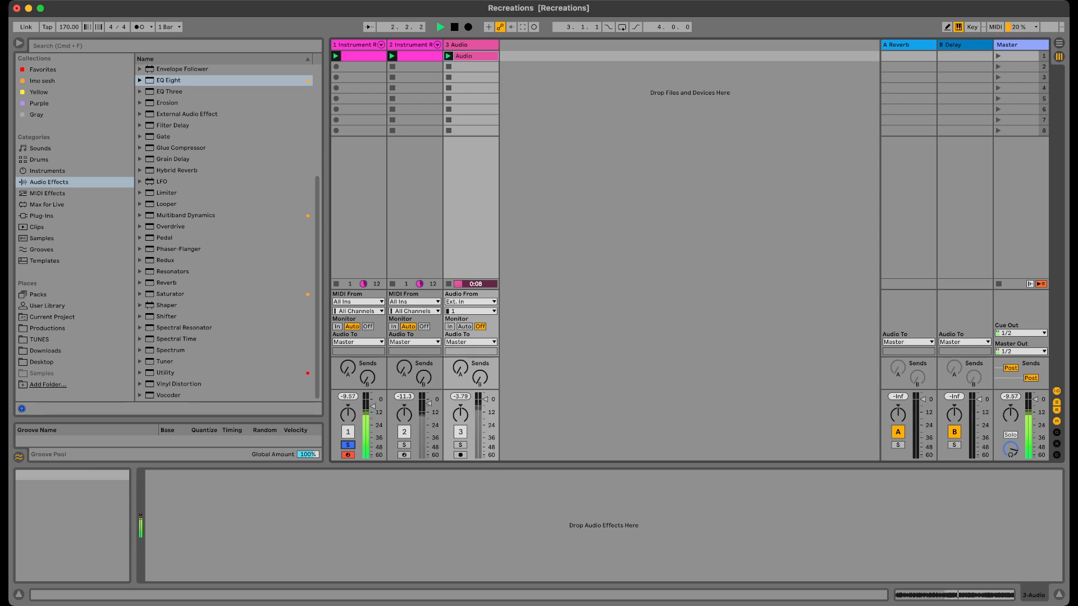
{"action": "left_click", "coordinate": [357, 45]}
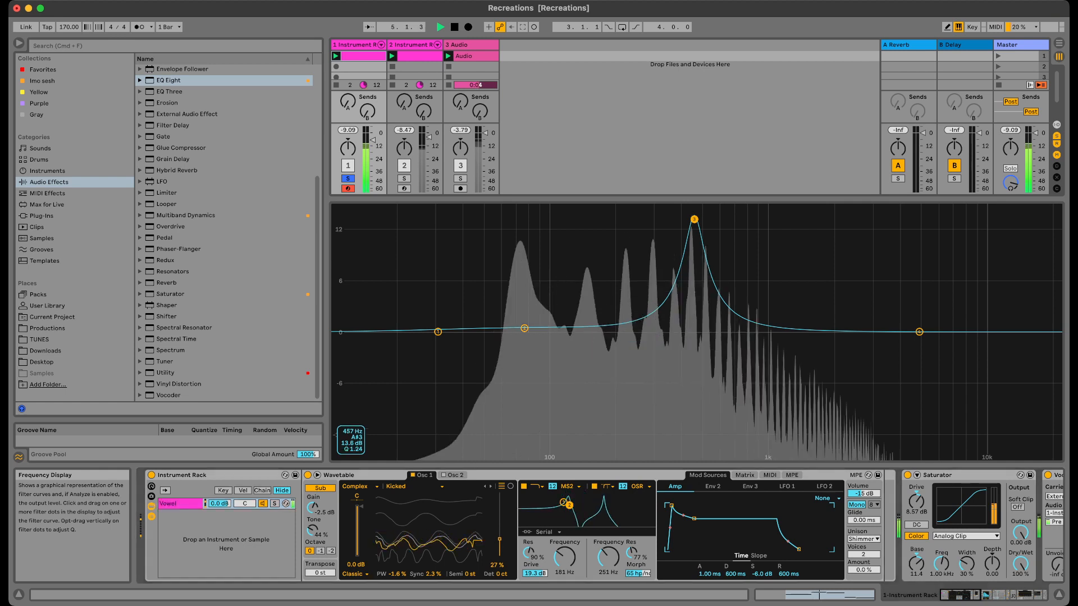
{"action": "left_click_drag", "start_coordinate": [694, 219], "coordinate": [729, 215]}
{"action": "left_click_drag", "start_coordinate": [729, 215], "coordinate": [740, 216]}
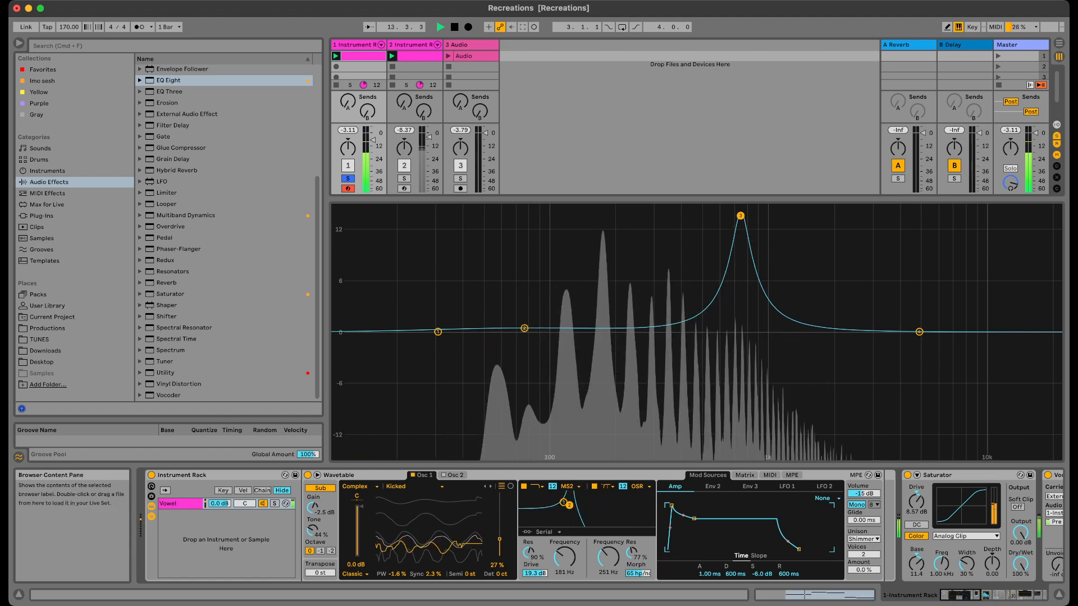
Audition the Sub track soloed from the start and bring up its device chain.
{"action": "key", "text": "space"}
{"action": "left_click", "coordinate": [404, 179]}
{"action": "key", "text": "space"}
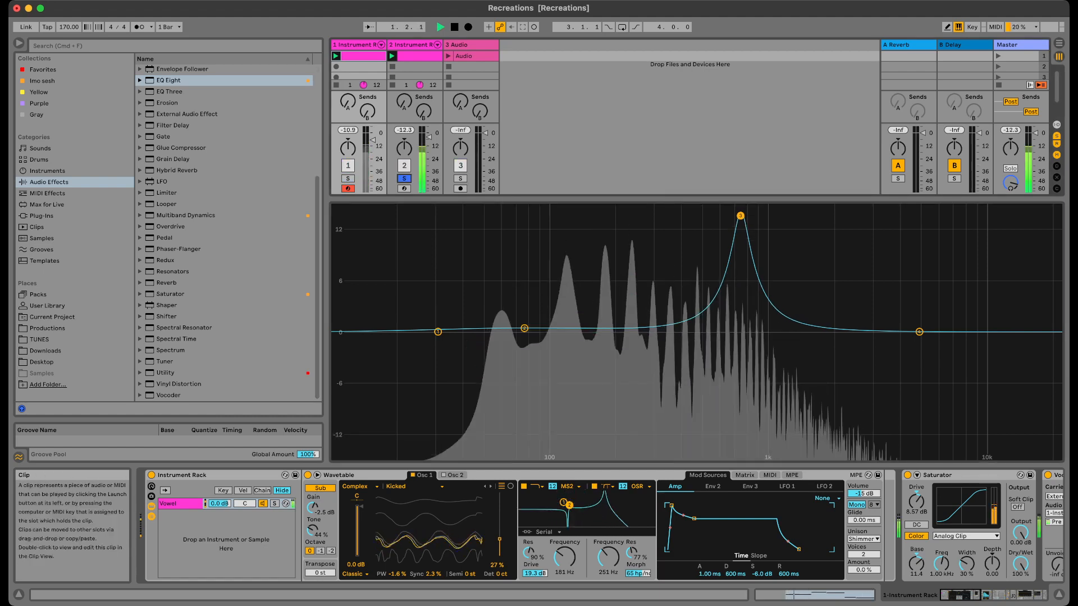
{"action": "left_click", "coordinate": [411, 44]}
{"action": "key", "text": "space"}
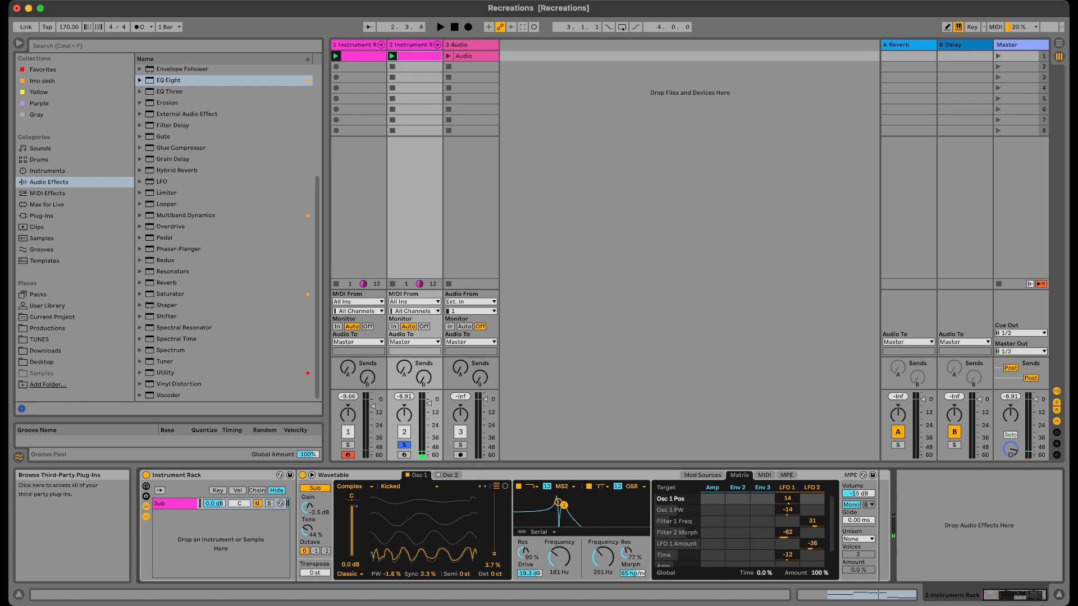
Add an Auto Filter after the Instrument Rack on the Sub track.
{"action": "left_click", "coordinate": [47, 171]}
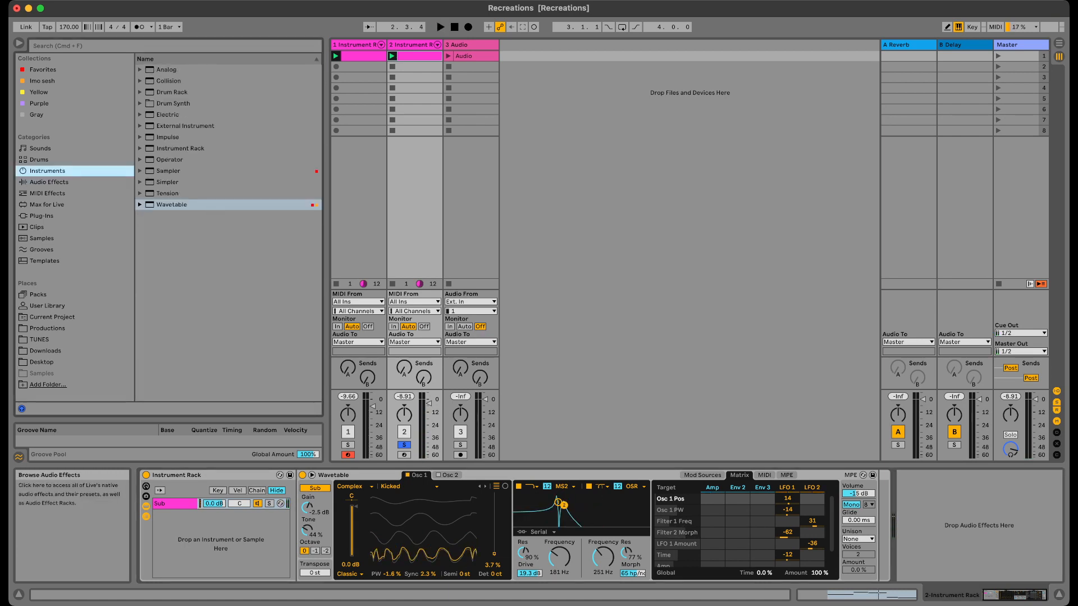
{"action": "left_click", "coordinate": [49, 182]}
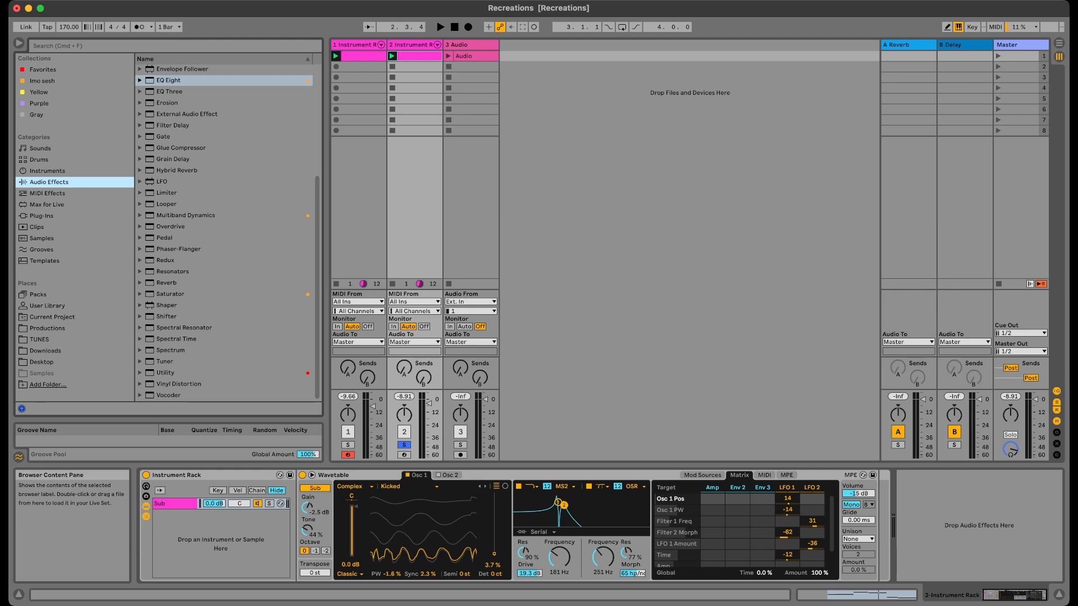
{"action": "scroll", "coordinate": [225, 232], "scroll_direction": "up", "scroll_amount": 5}
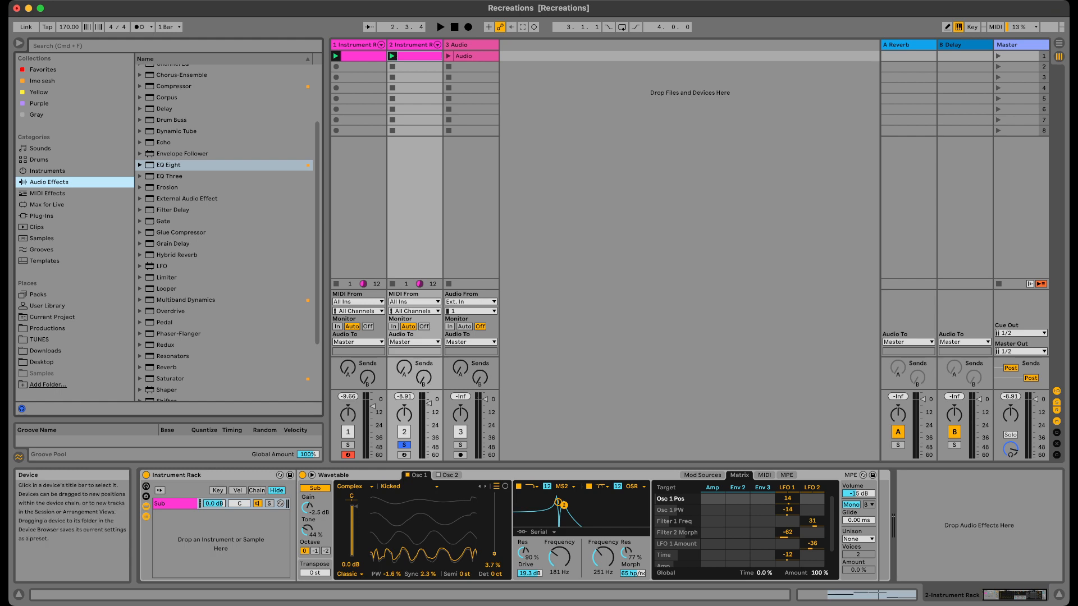
{"action": "left_click", "coordinate": [355, 45]}
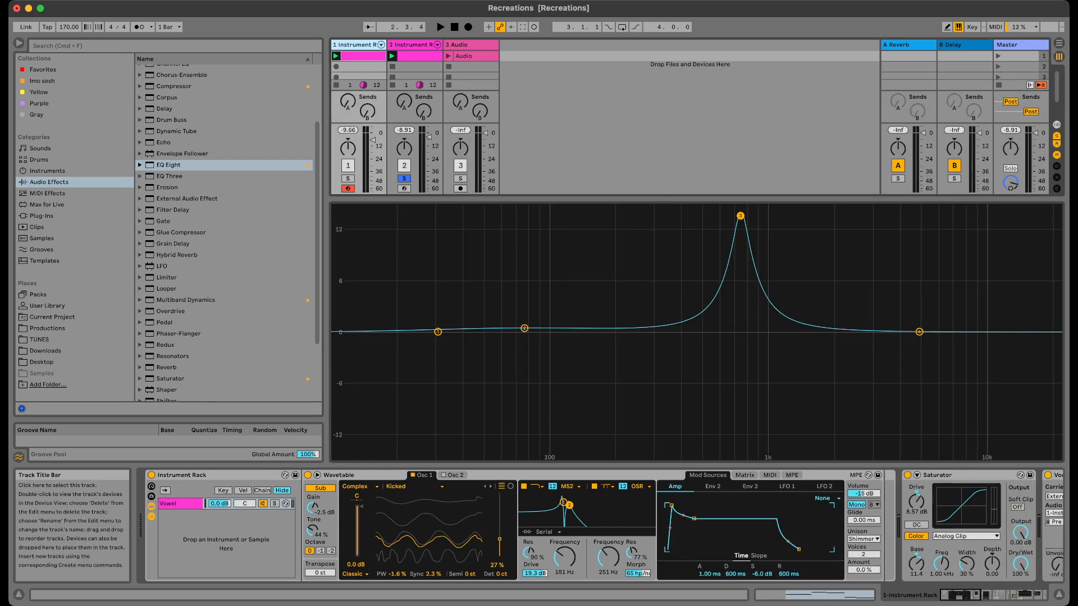
{"action": "left_click", "coordinate": [411, 45]}
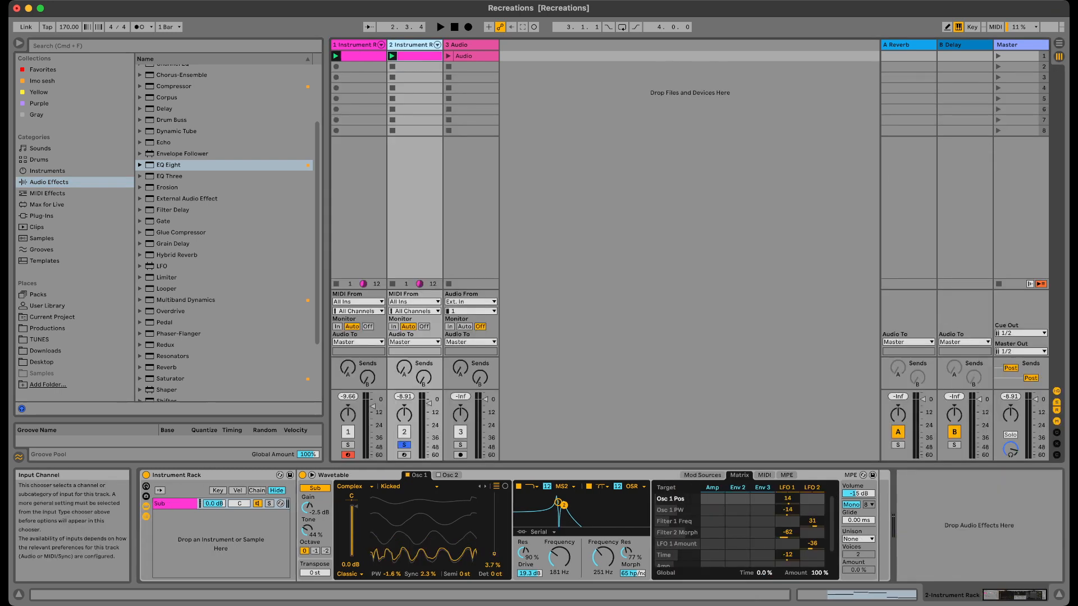
{"action": "scroll", "coordinate": [225, 233], "scroll_direction": "up", "scroll_amount": 5}
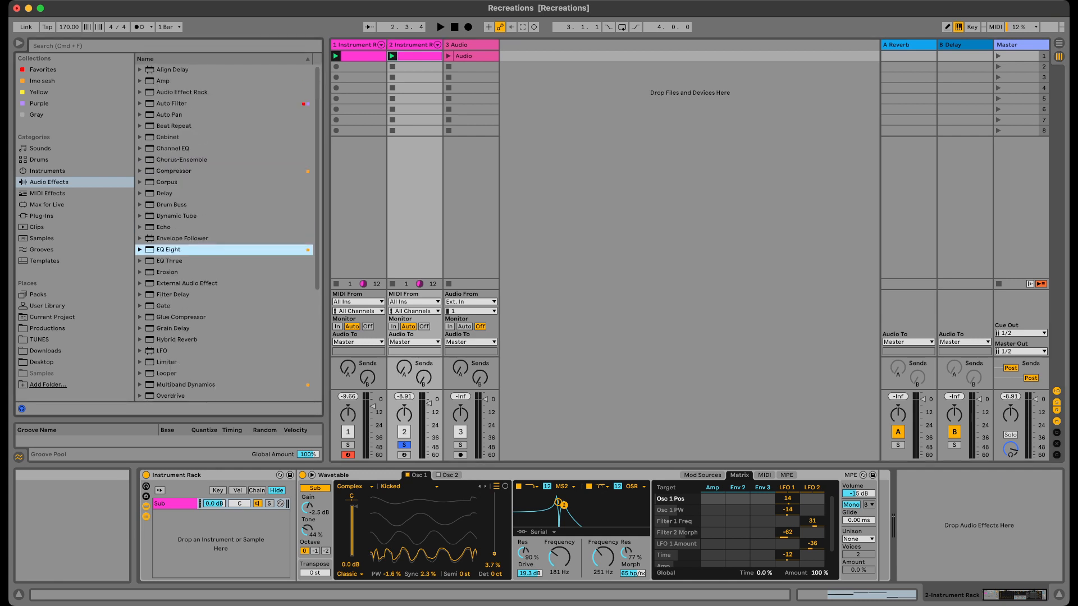
{"action": "left_click_drag", "start_coordinate": [172, 104], "coordinate": [978, 525]}
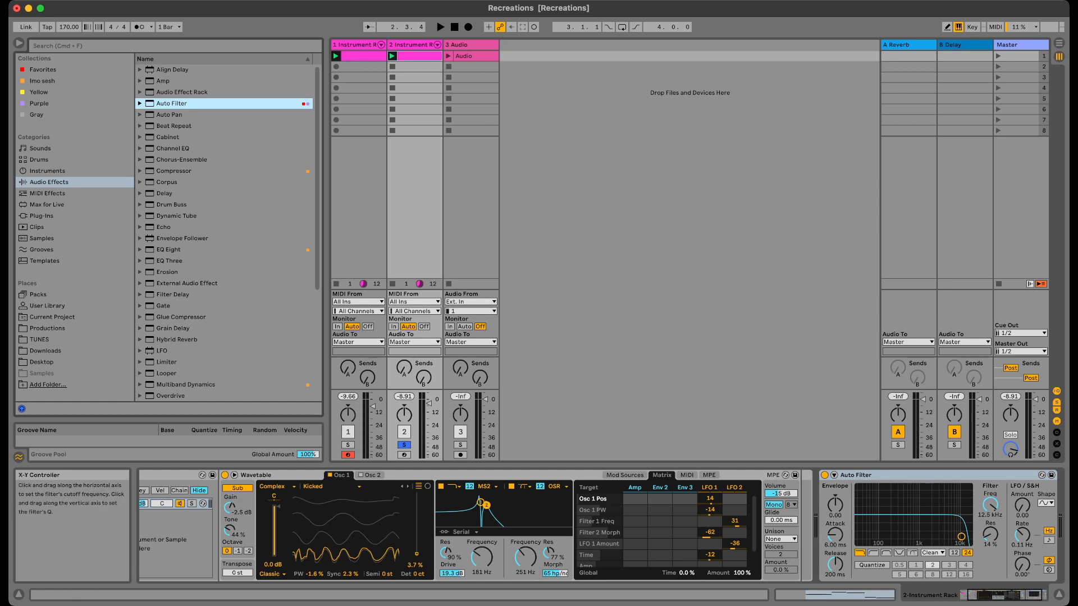
Set the Sub's Auto Filter cutoff to 497 Hz and its resonance to 1.0% during playback.
{"action": "key", "text": "space"}
{"action": "left_click_drag", "start_coordinate": [990, 505], "coordinate": [991, 553]}
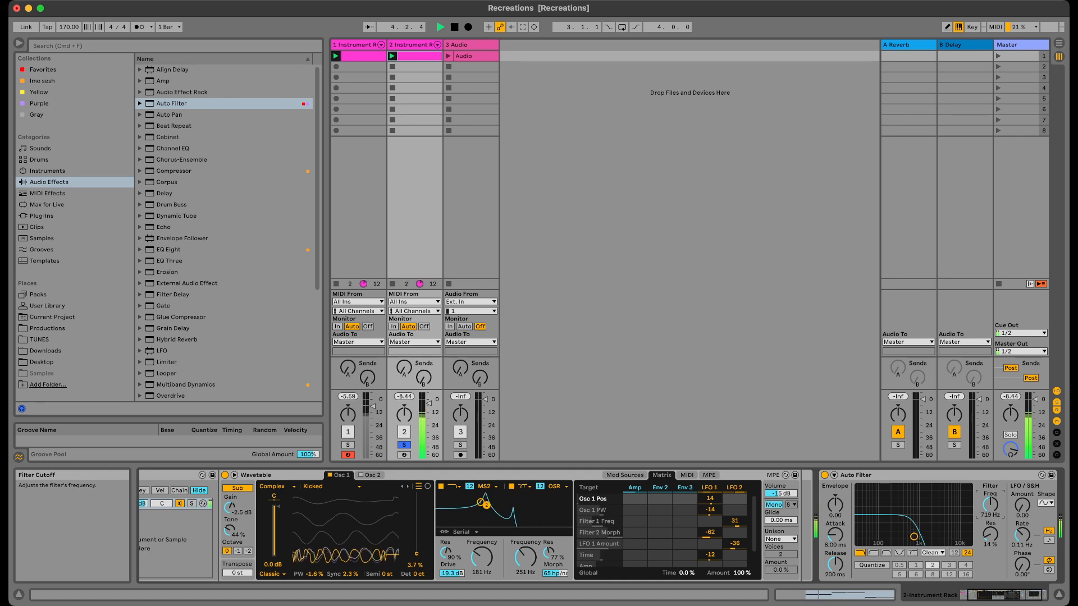
{"action": "left_click_drag", "start_coordinate": [991, 504], "coordinate": [990, 543]}
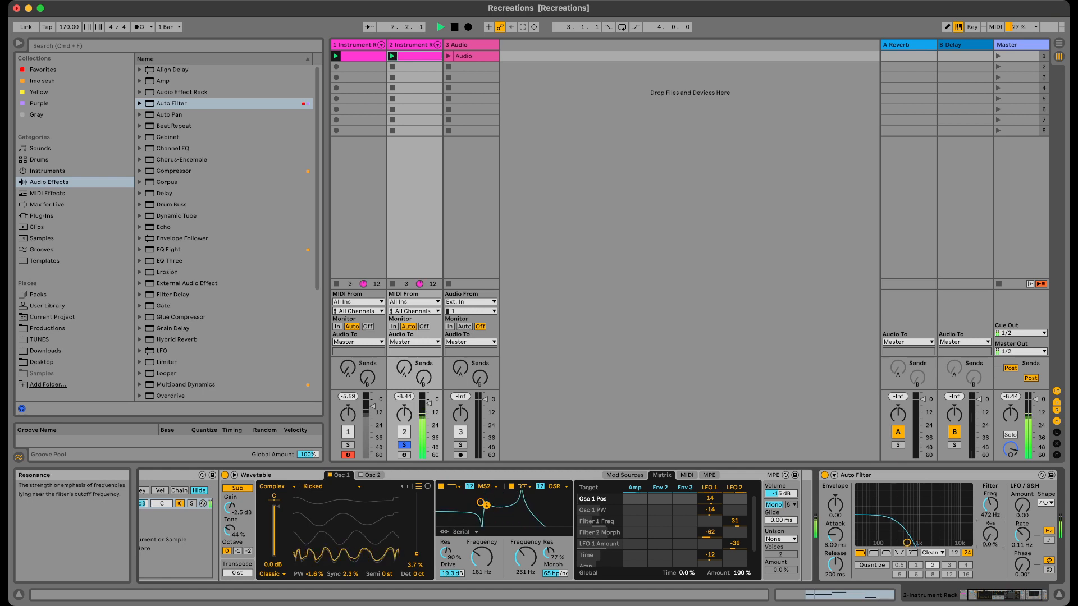
{"action": "left_click_drag", "start_coordinate": [990, 504], "coordinate": [990, 503]}
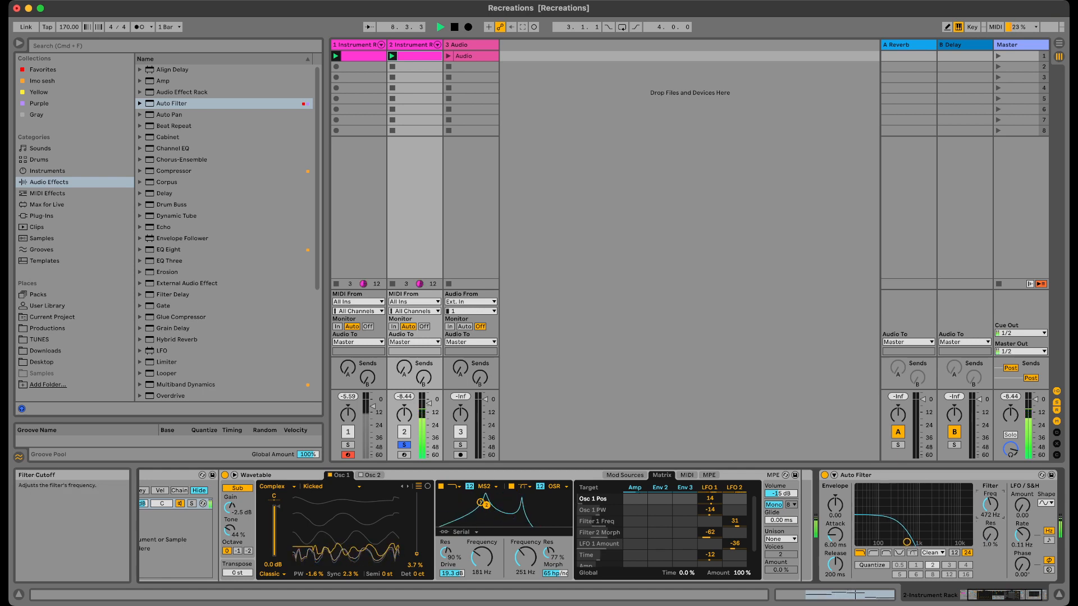
Add a Limiter with 23.2 dB gain after the Sub's Auto Filter, and balance the unsoloed Sub track at -13.0 dB.
{"action": "scroll", "coordinate": [600, 526], "scroll_direction": "right", "scroll_amount": 2}
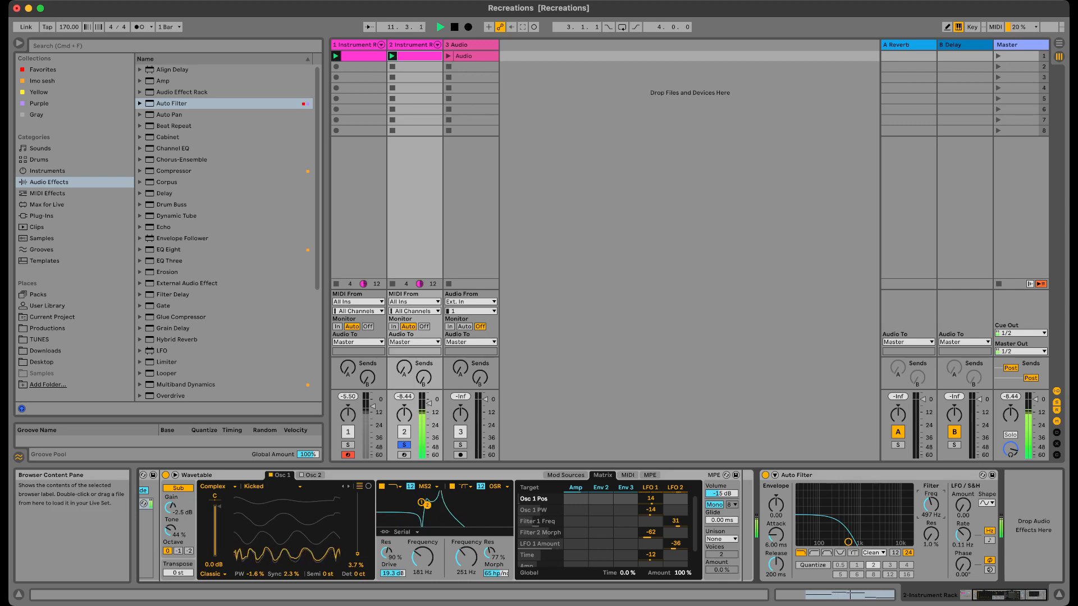
{"action": "left_click_drag", "start_coordinate": [167, 362], "coordinate": [1007, 446]}
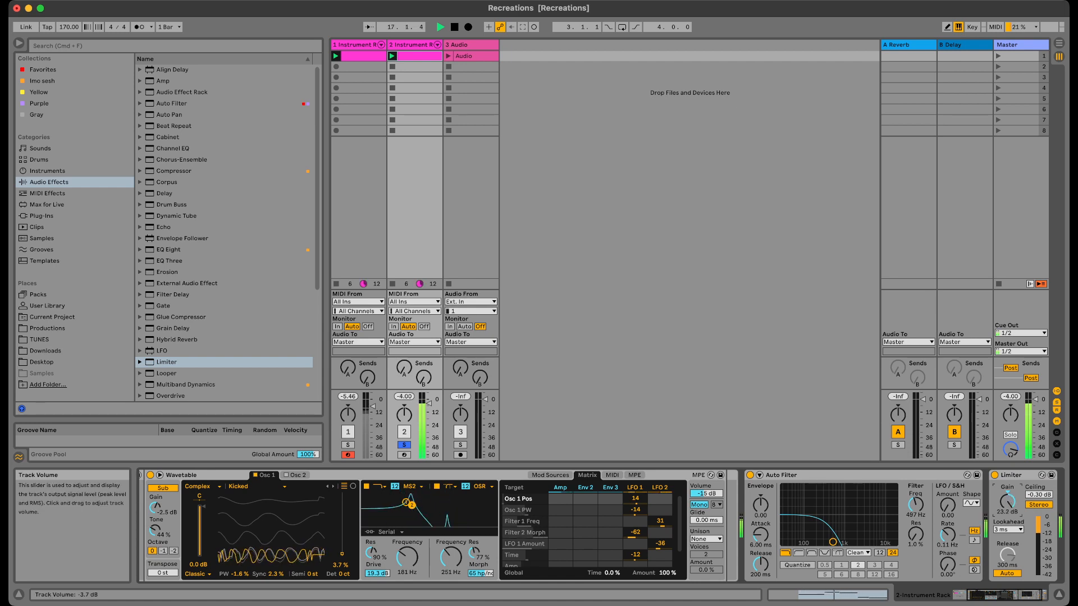
{"action": "left_click", "coordinate": [404, 444]}
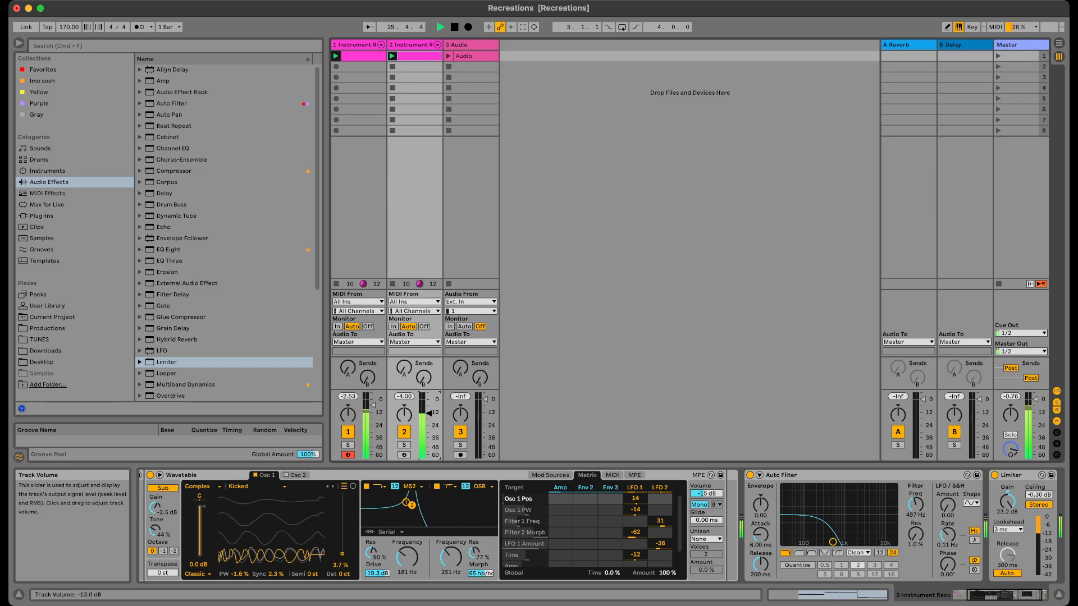
{"action": "key", "text": "space"}
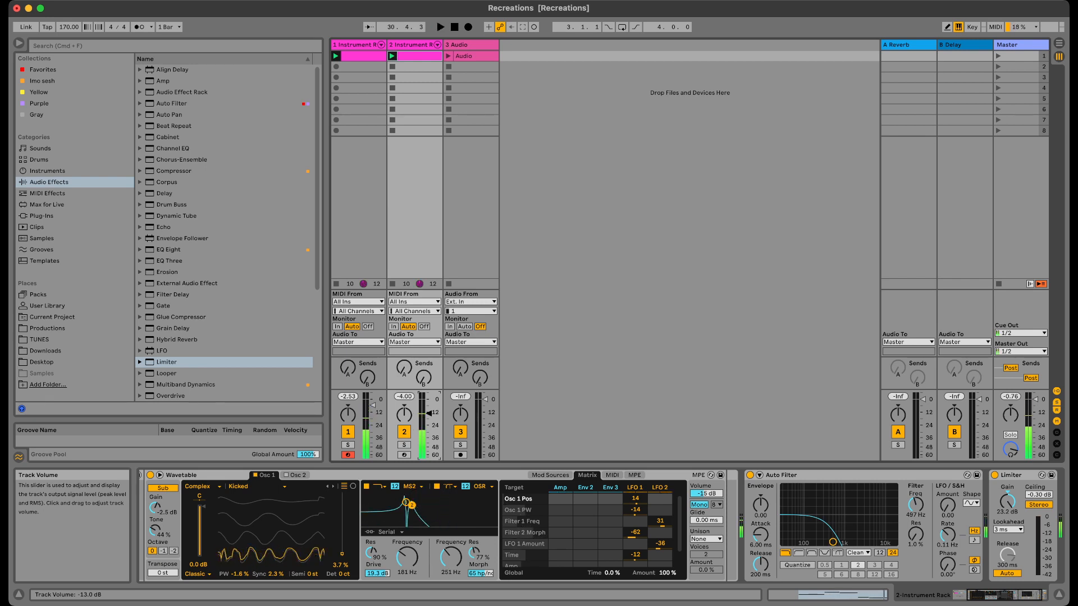